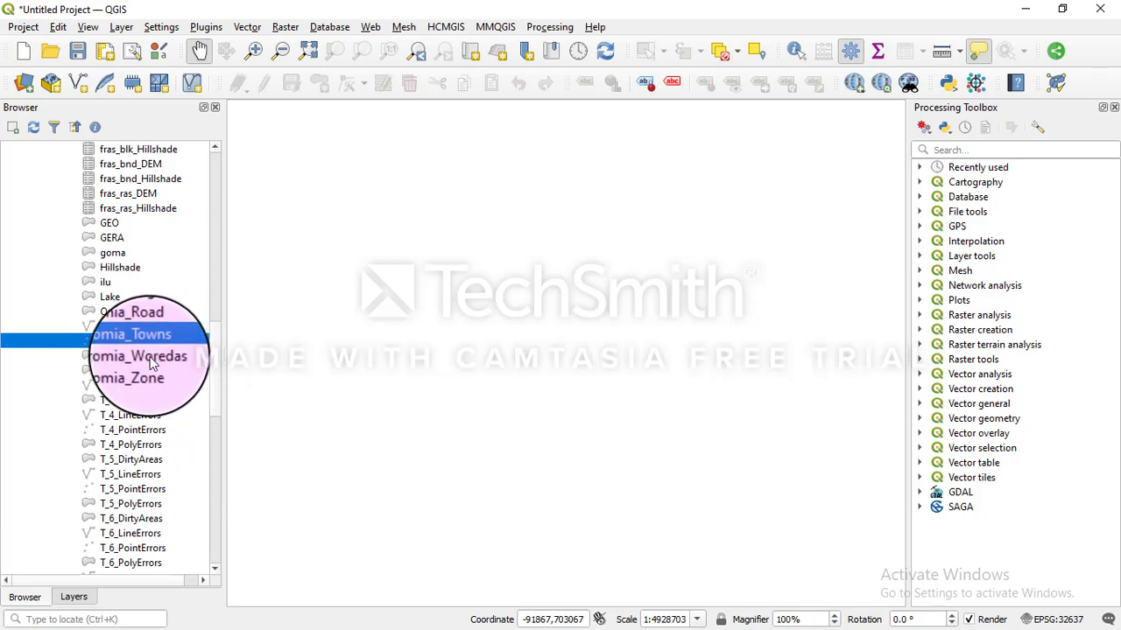
Step: Load the Oromia_Towns and Oromia_Woredas layers into the map and hide the Oromia_Towns layer
{"action": "left_click", "coordinate": [152, 359]}
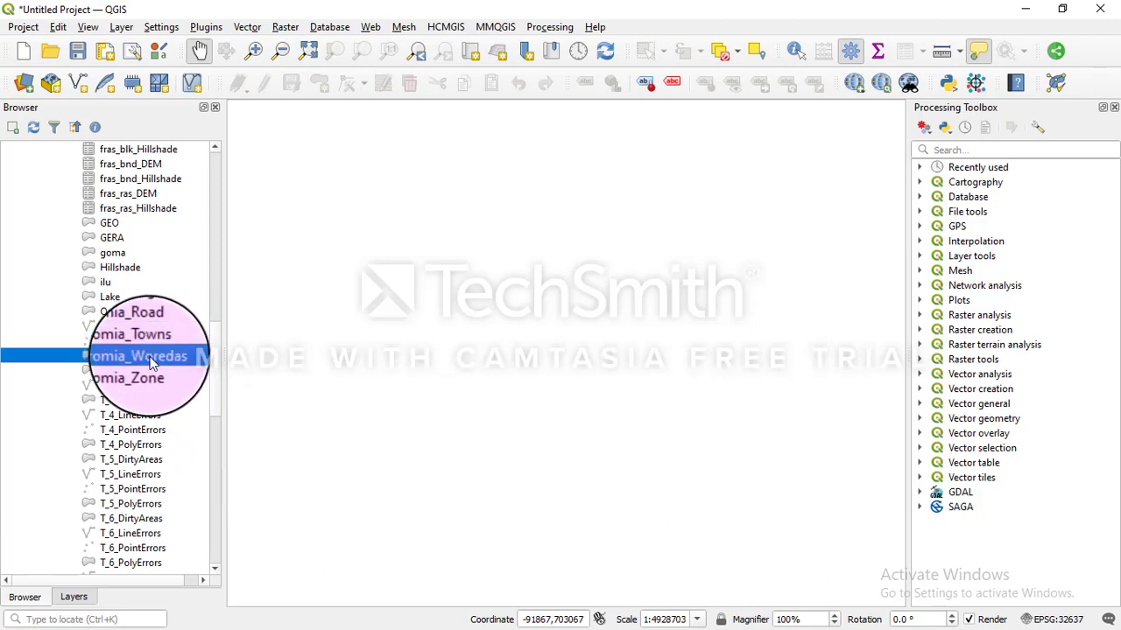
{"action": "left_click", "coordinate": [147, 342]}
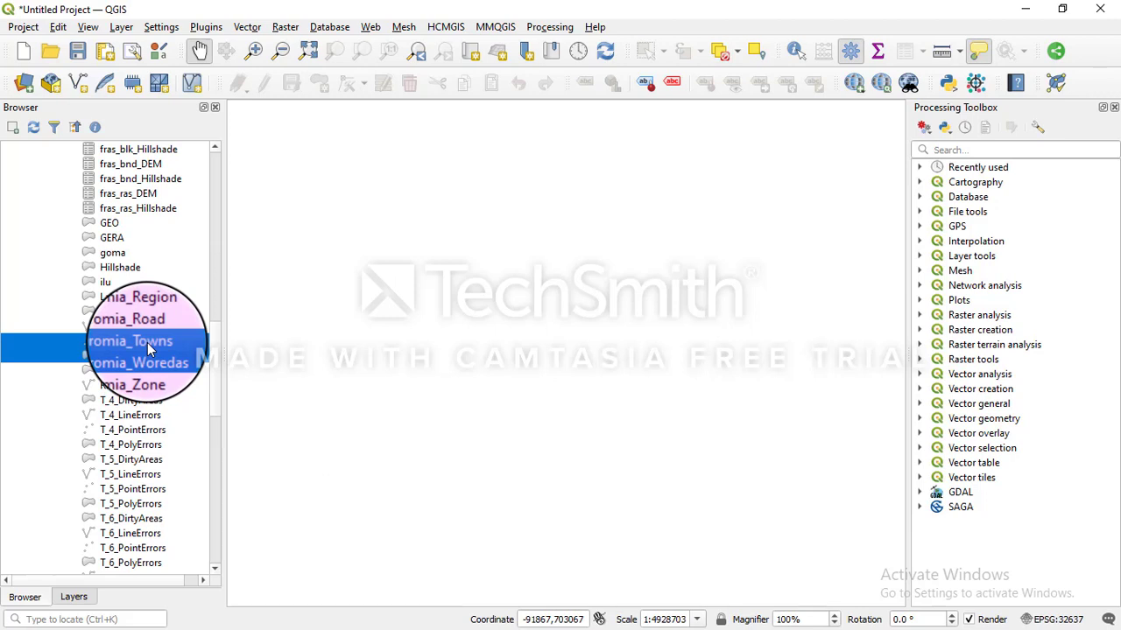
{"action": "left_click_drag", "start_coordinate": [149, 349], "coordinate": [472, 343]}
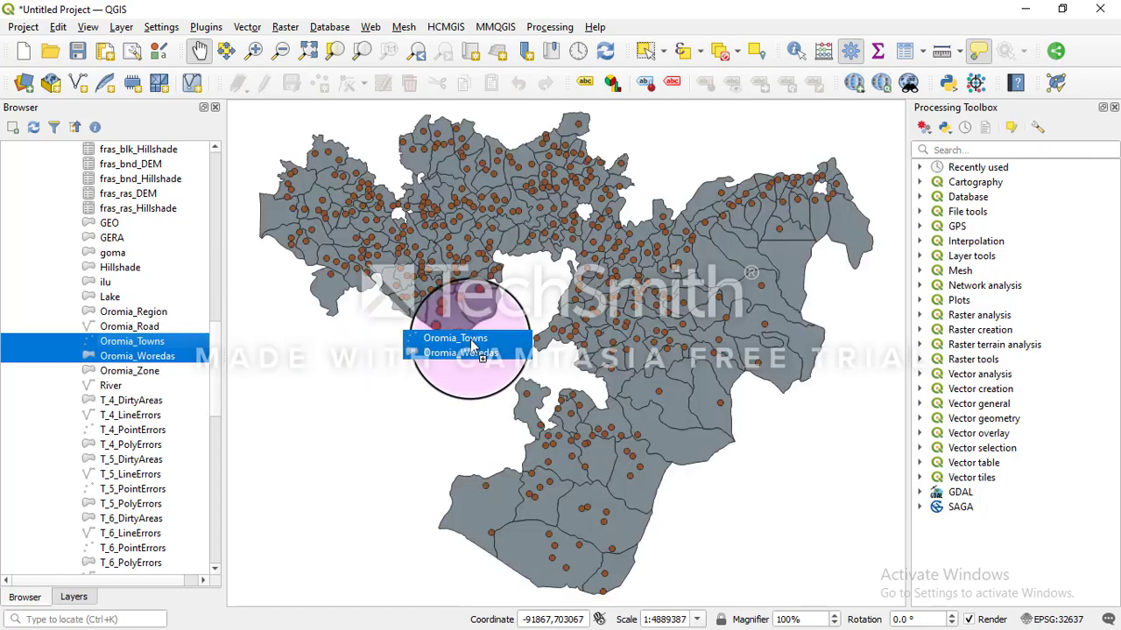
{"action": "left_click", "coordinate": [73, 599]}
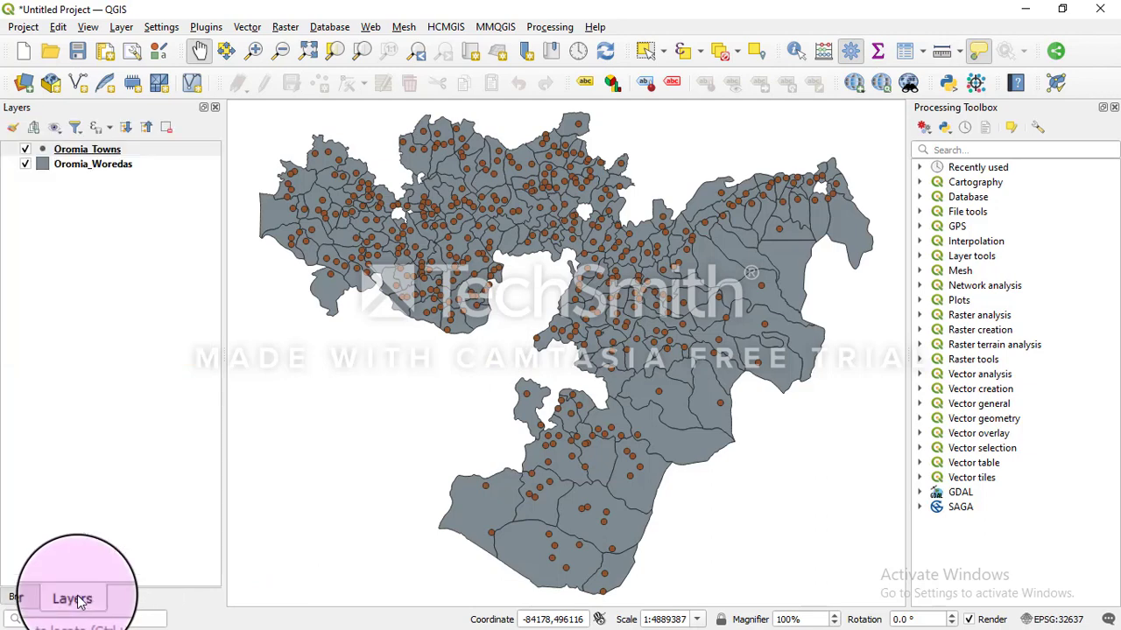
{"action": "left_click", "coordinate": [29, 151]}
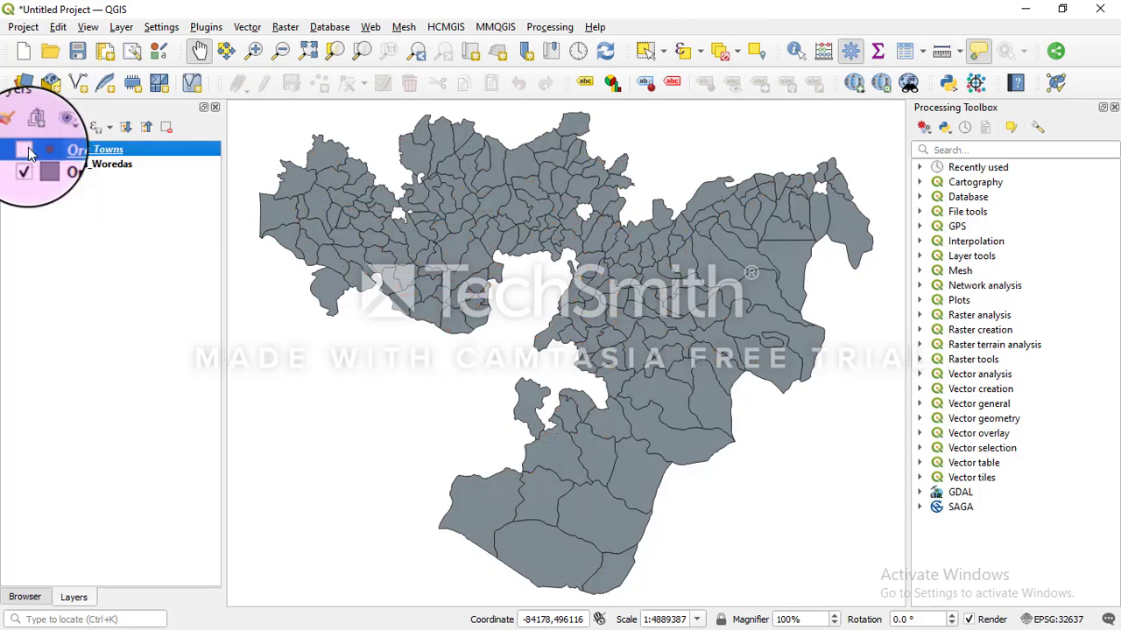
Step: Examine the Maize_yiel field in the attribute table of the Oromia_Woredas layer and close the table
{"action": "left_click", "coordinate": [80, 171]}
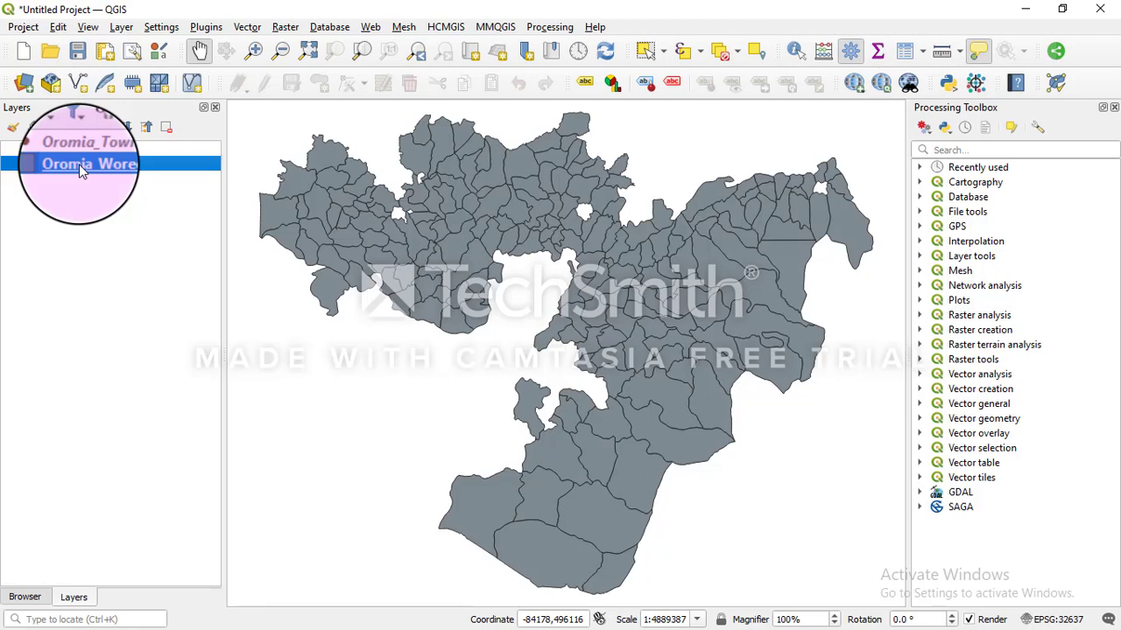
{"action": "right_click", "coordinate": [80, 171]}
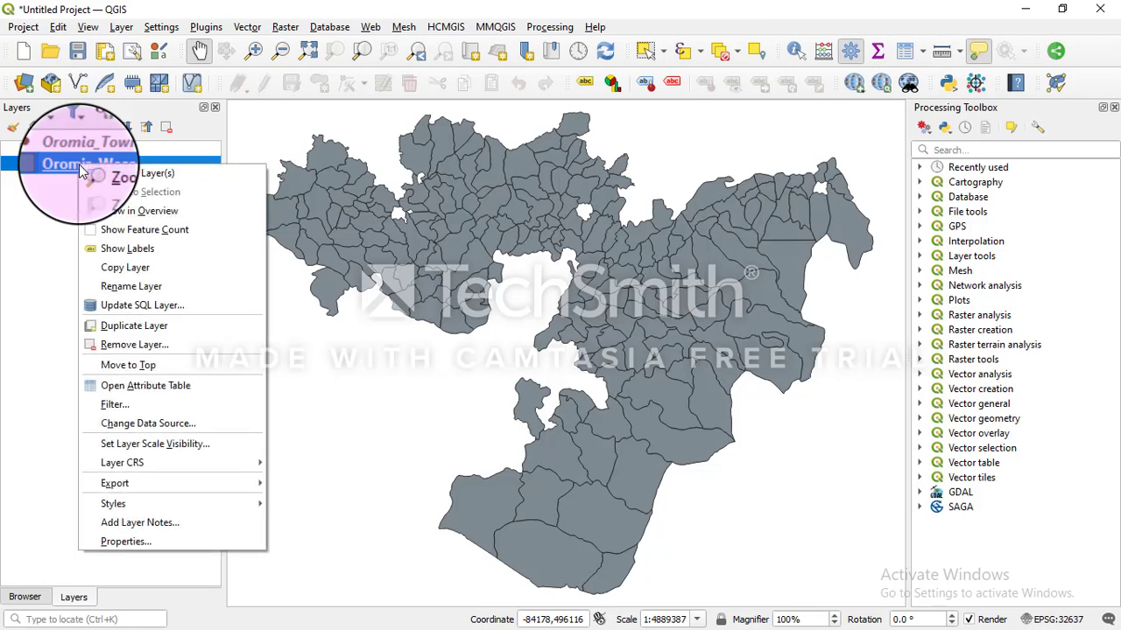
{"action": "left_click", "coordinate": [133, 388]}
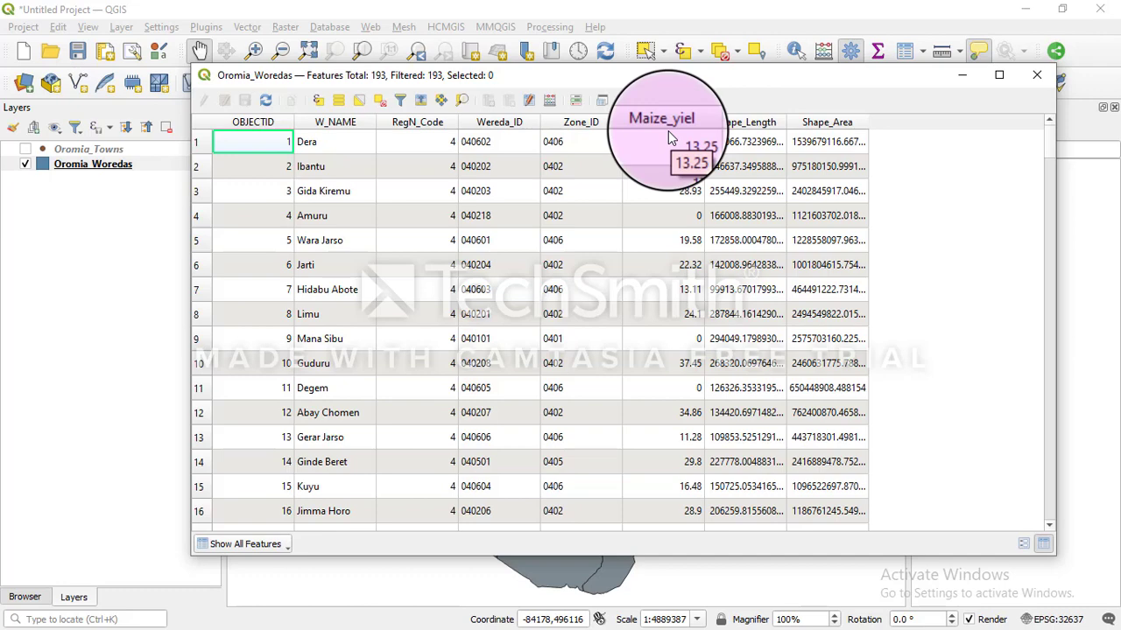
{"action": "left_click", "coordinate": [1037, 75]}
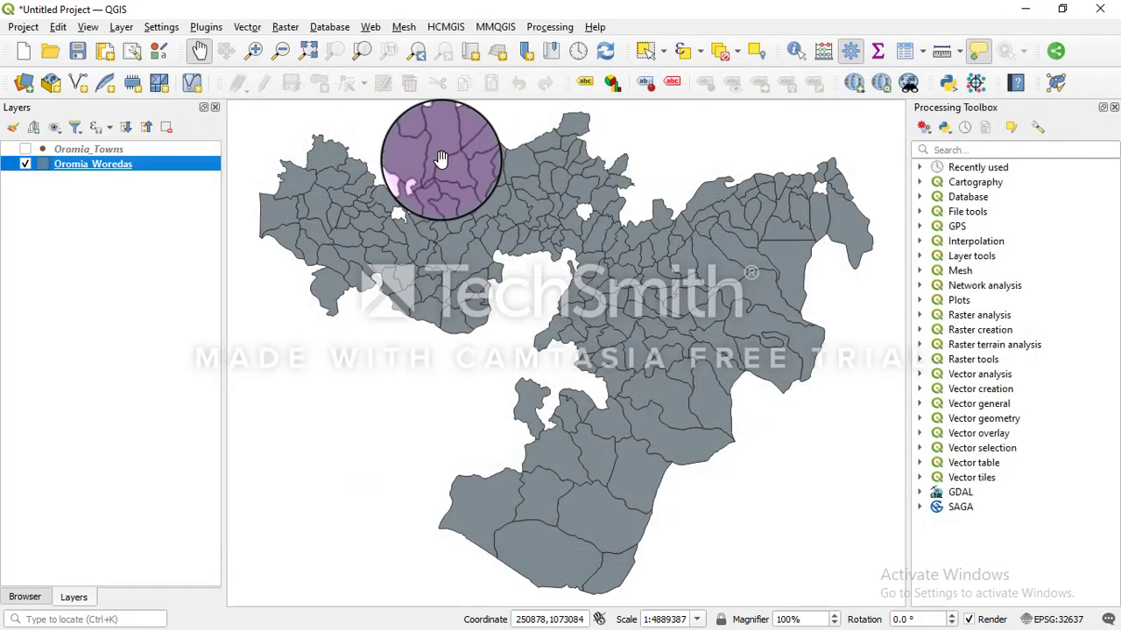
Step: Change the Oromia_Woredas symbology to Graduated, using Maize_yiel as the value field
{"action": "right_click", "coordinate": [103, 168]}
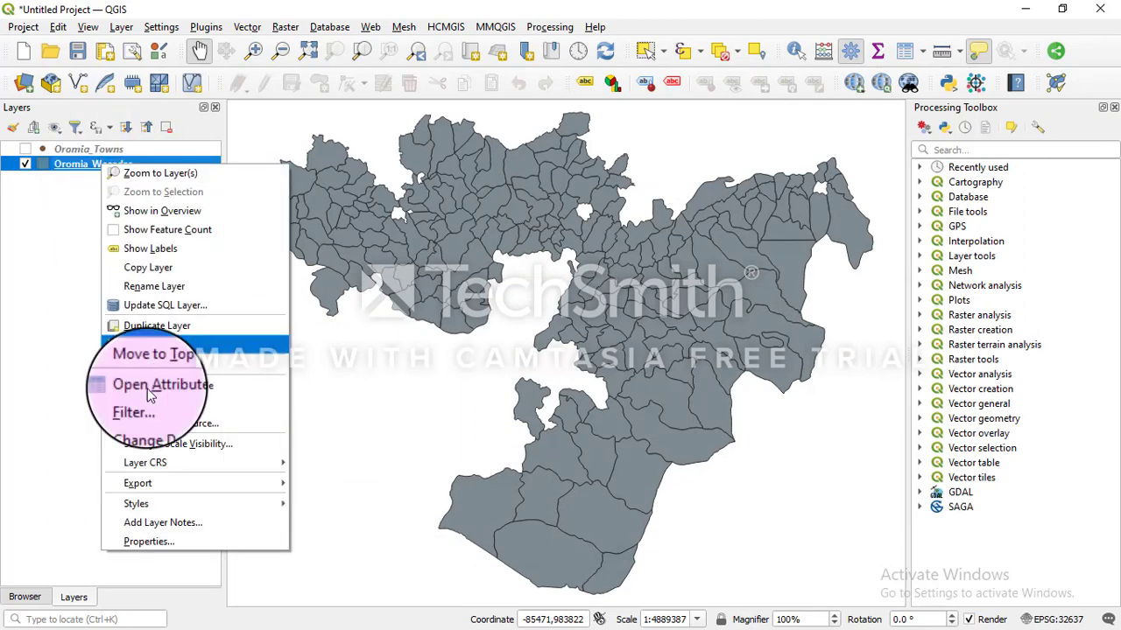
{"action": "left_click", "coordinate": [168, 544]}
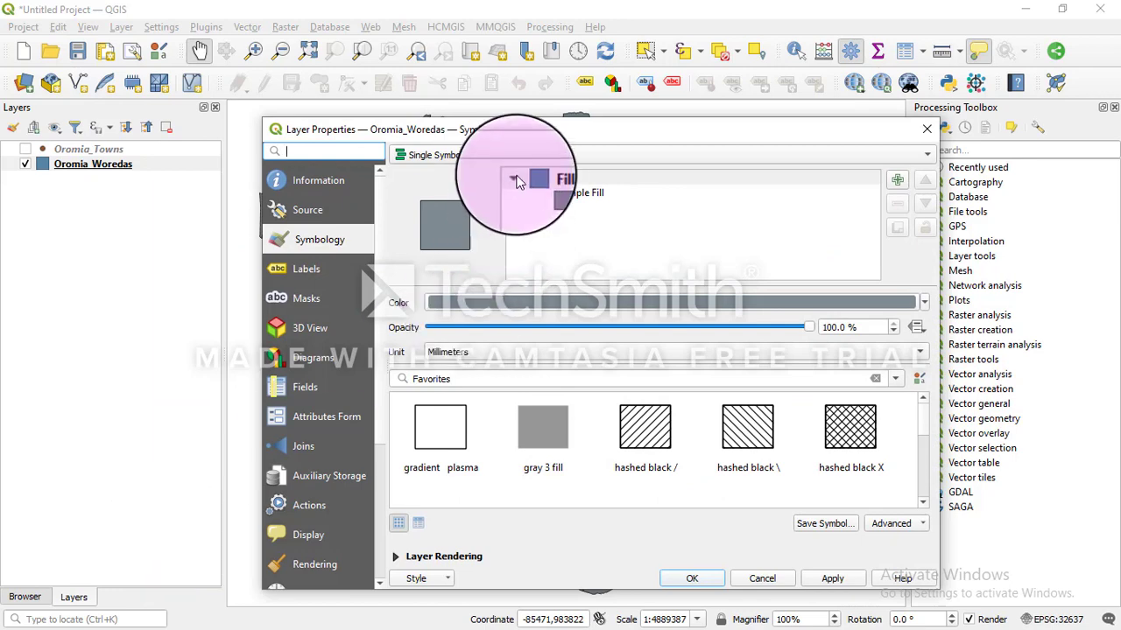
{"action": "left_click_drag", "start_coordinate": [524, 129], "coordinate": [518, 113]}
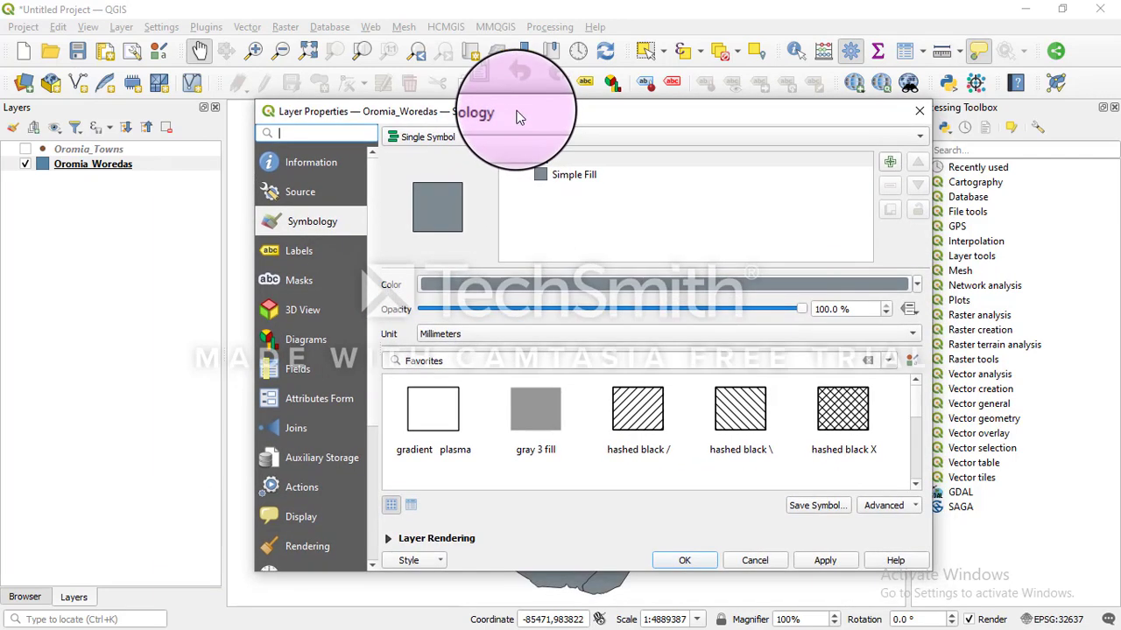
{"action": "left_click", "coordinate": [441, 140]}
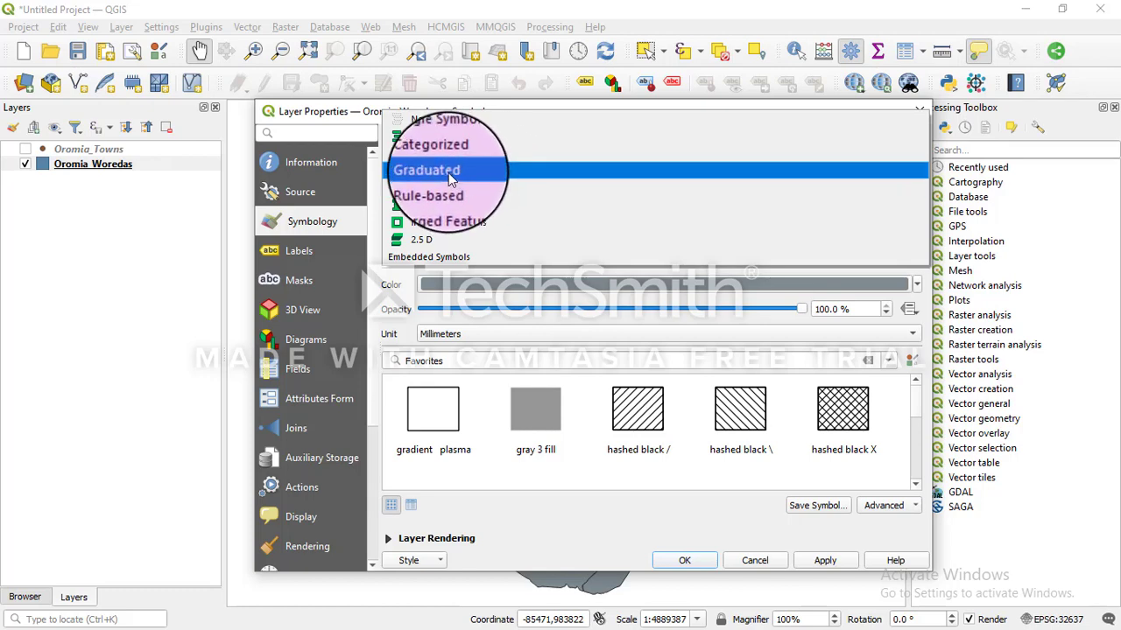
{"action": "left_click", "coordinate": [448, 172]}
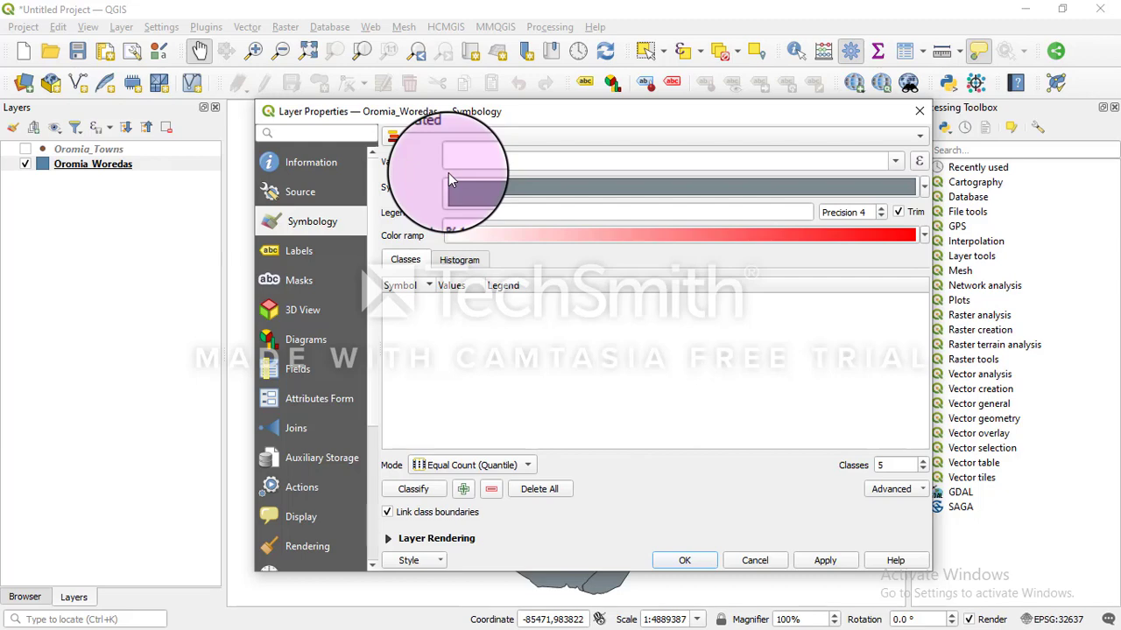
{"action": "left_click", "coordinate": [896, 164]}
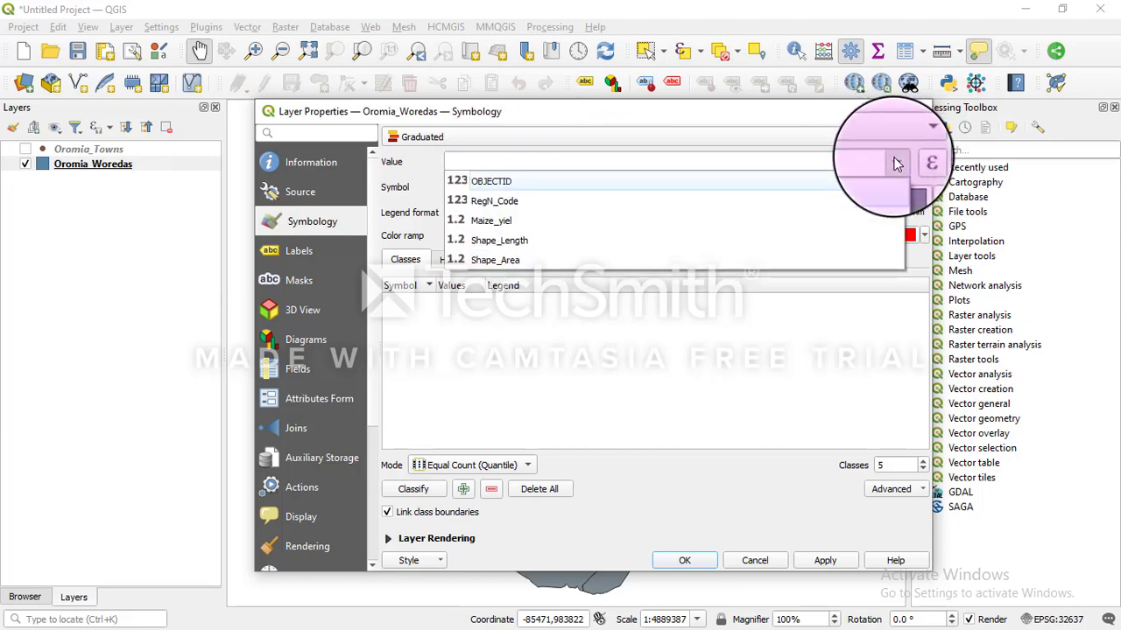
{"action": "left_click", "coordinate": [510, 226]}
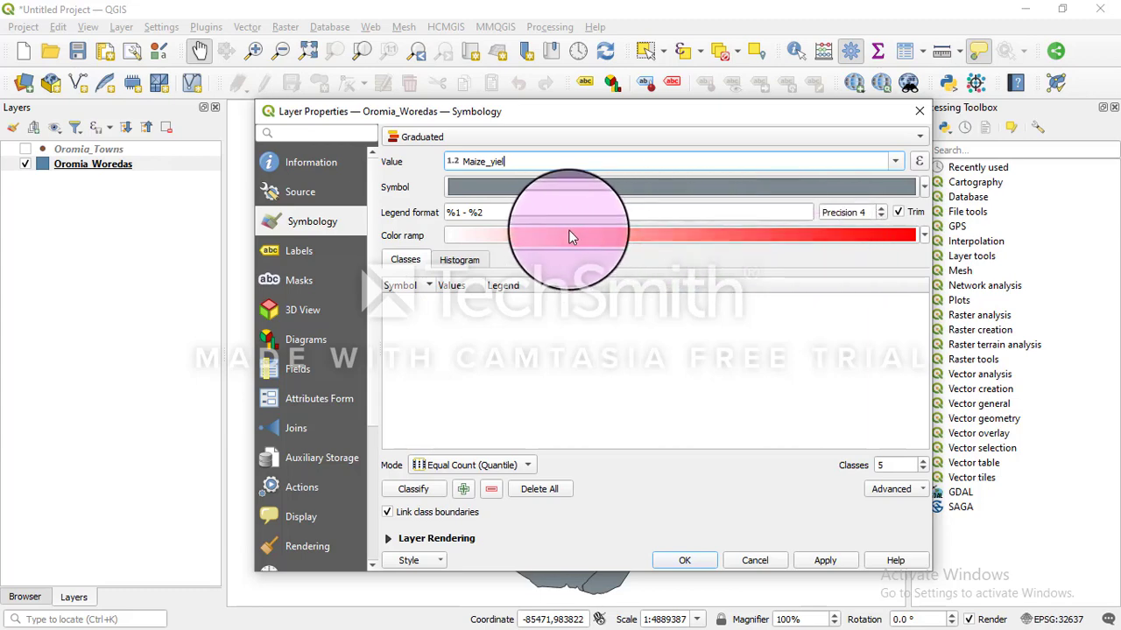
Step: Classify the maize yield values into five Equal Count (Quantile) classes and apply the styling to the map
{"action": "left_click", "coordinate": [415, 490]}
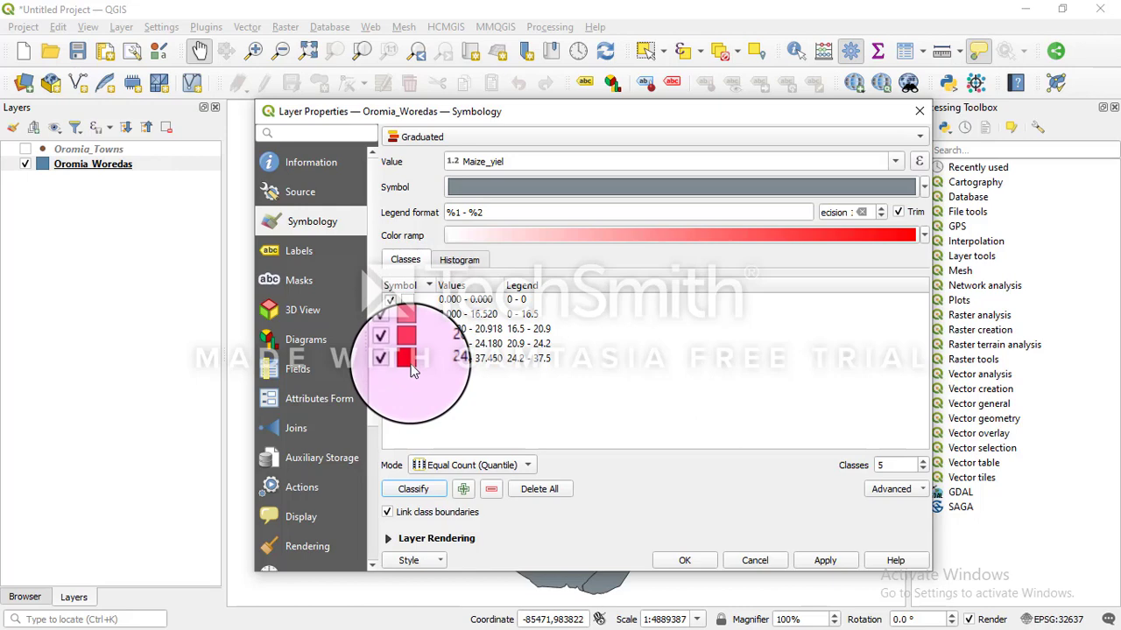
{"action": "left_click", "coordinate": [825, 560]}
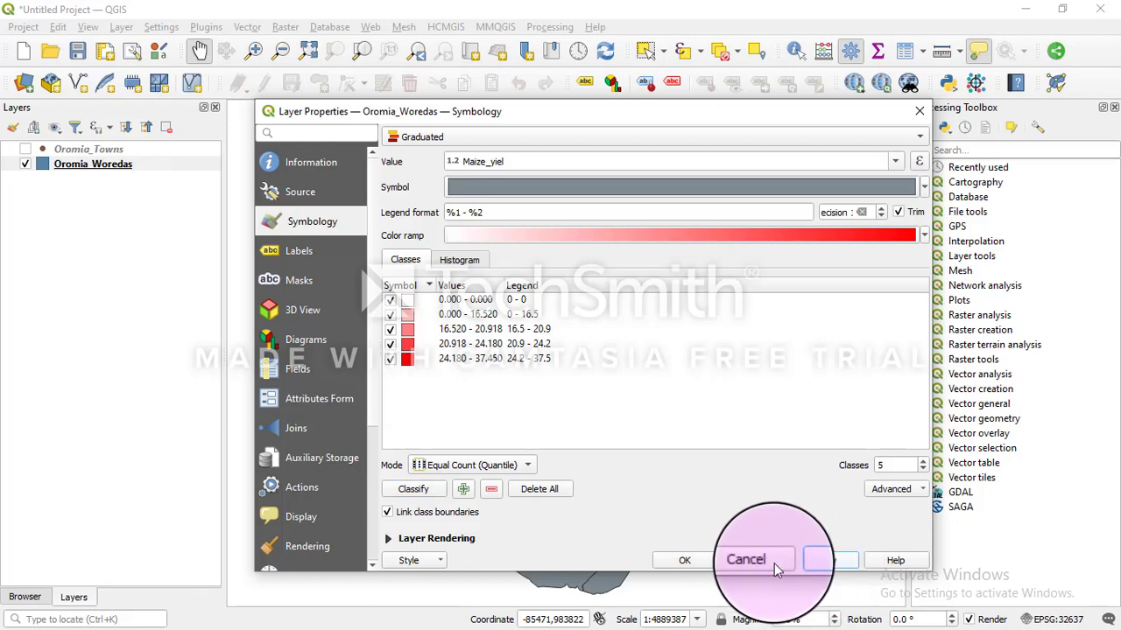
{"action": "left_click", "coordinate": [700, 565]}
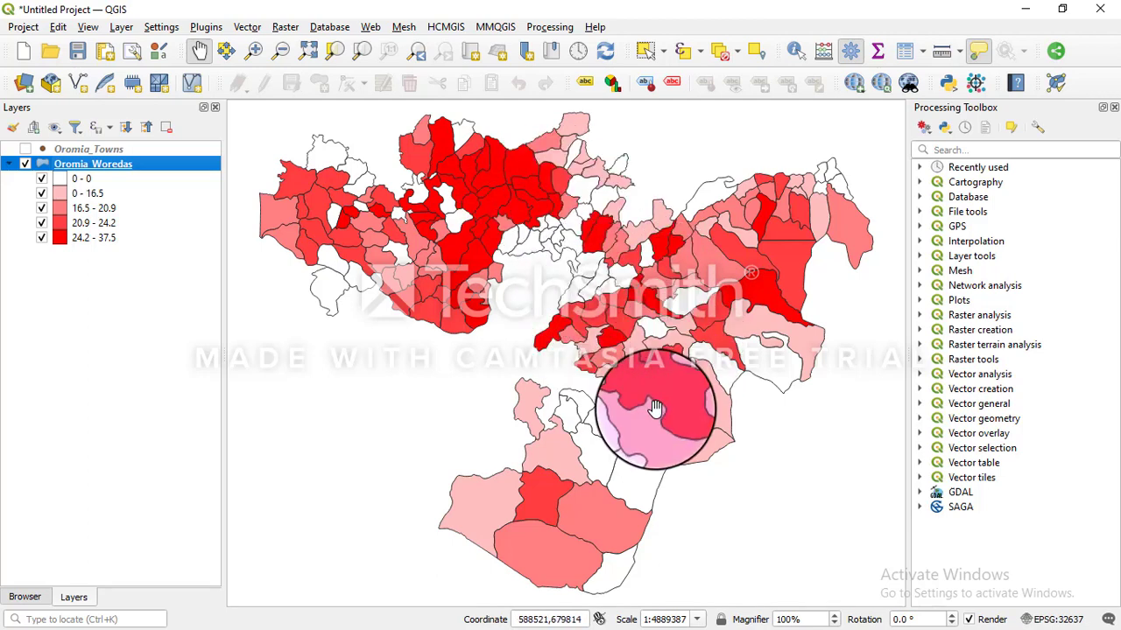
Step: Change the start colour of the Oromia_Woredas colour ramp to grey #aea6a6 and apply it to the layer
{"action": "right_click", "coordinate": [101, 172]}
{"action": "left_click", "coordinate": [148, 544]}
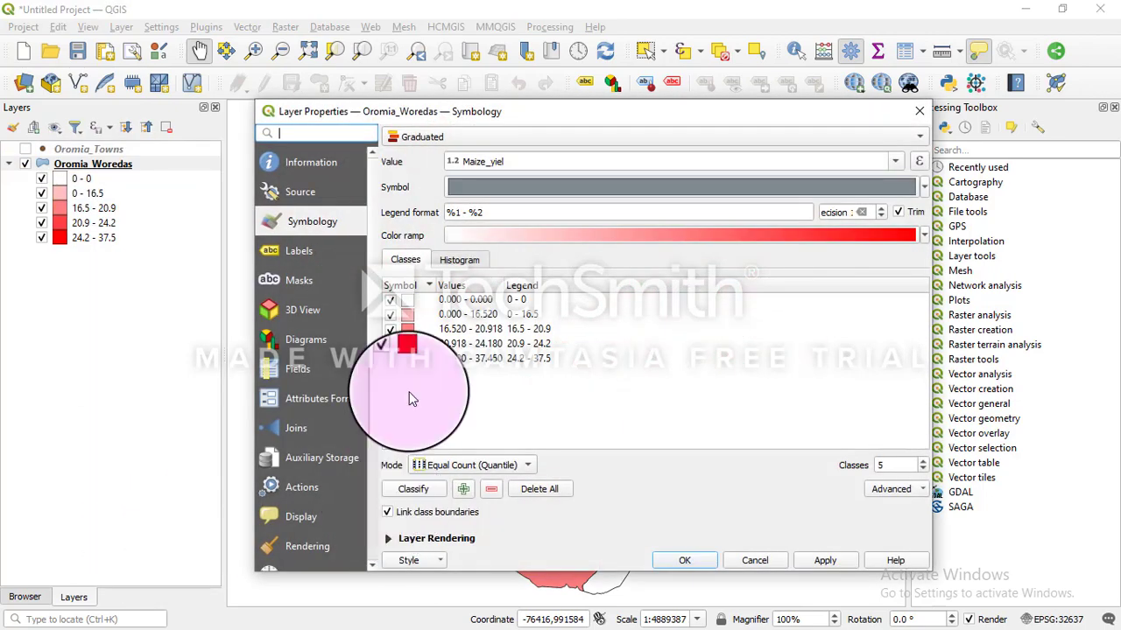
{"action": "left_click", "coordinate": [477, 236]}
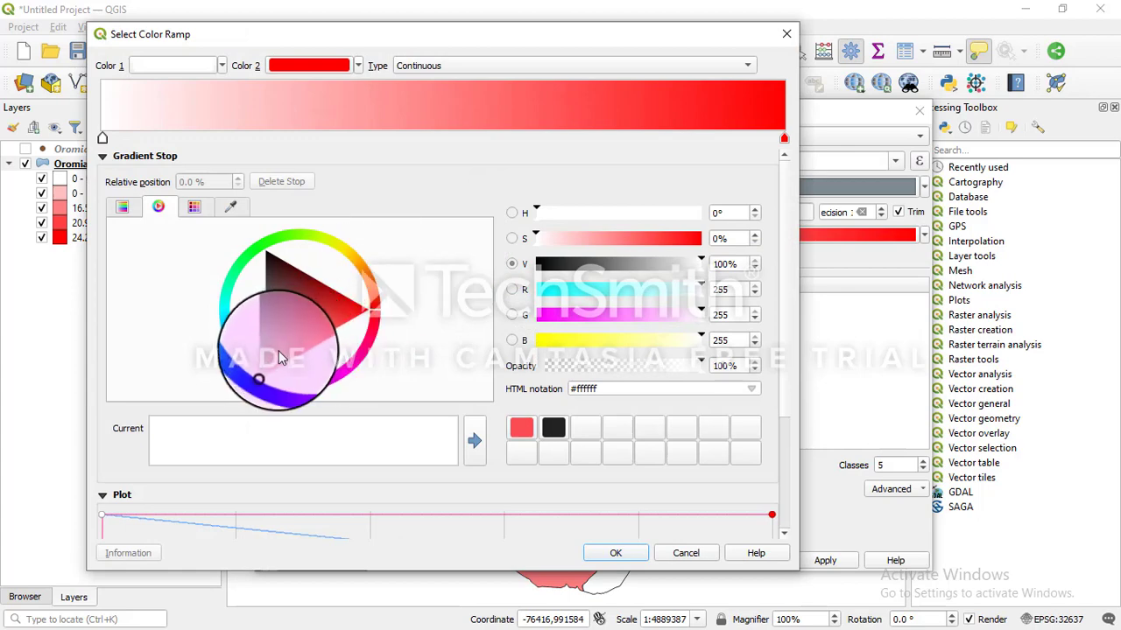
{"action": "left_click", "coordinate": [272, 353]}
{"action": "left_click_drag", "start_coordinate": [272, 353], "coordinate": [268, 326]}
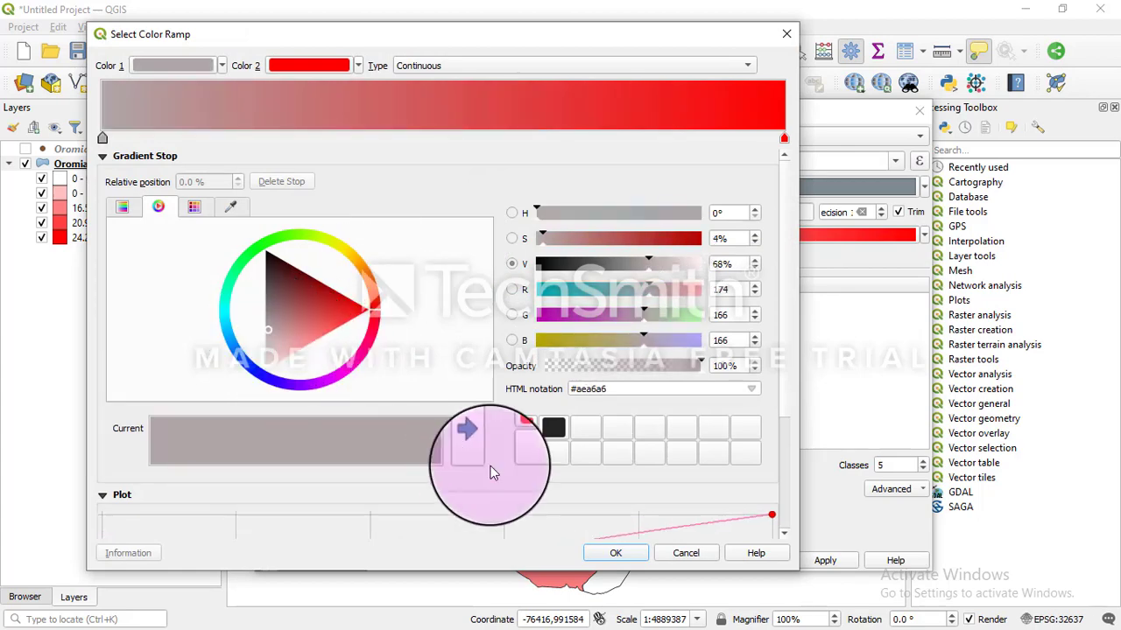
{"action": "left_click", "coordinate": [627, 555]}
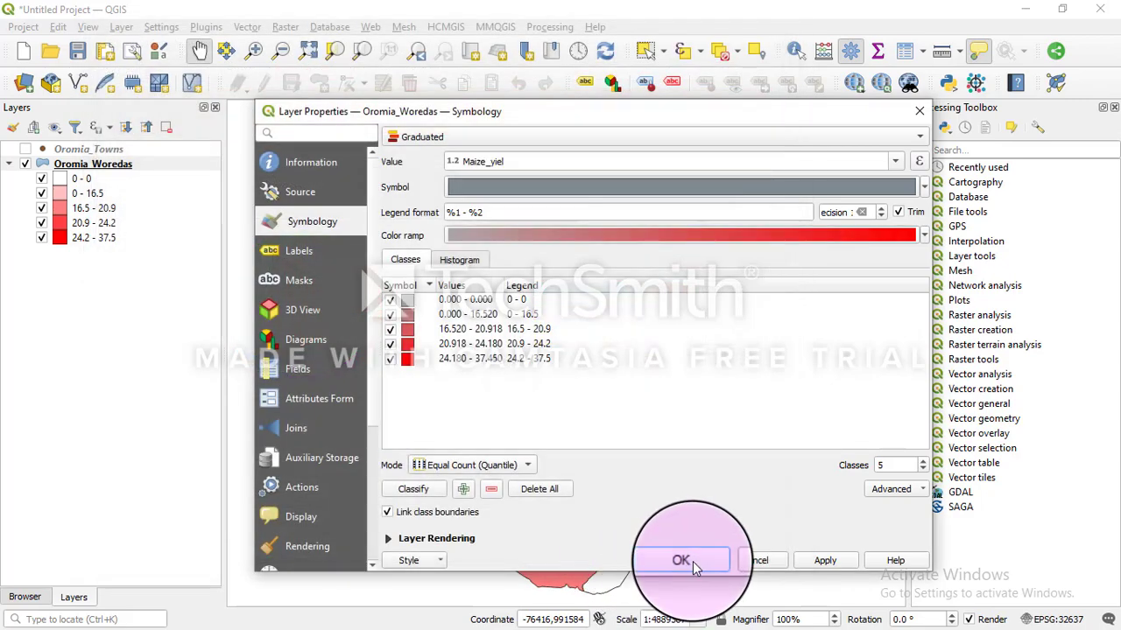
{"action": "left_click", "coordinate": [692, 561]}
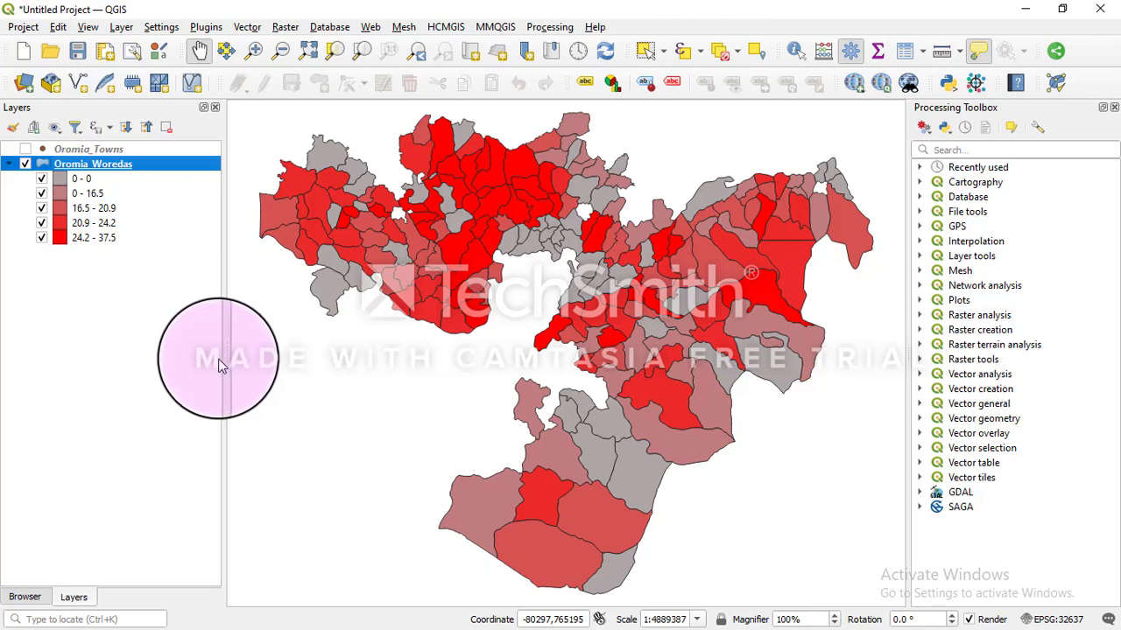
Step: Create a new print layout titled Maiz_Production
{"action": "left_click", "coordinate": [105, 52]}
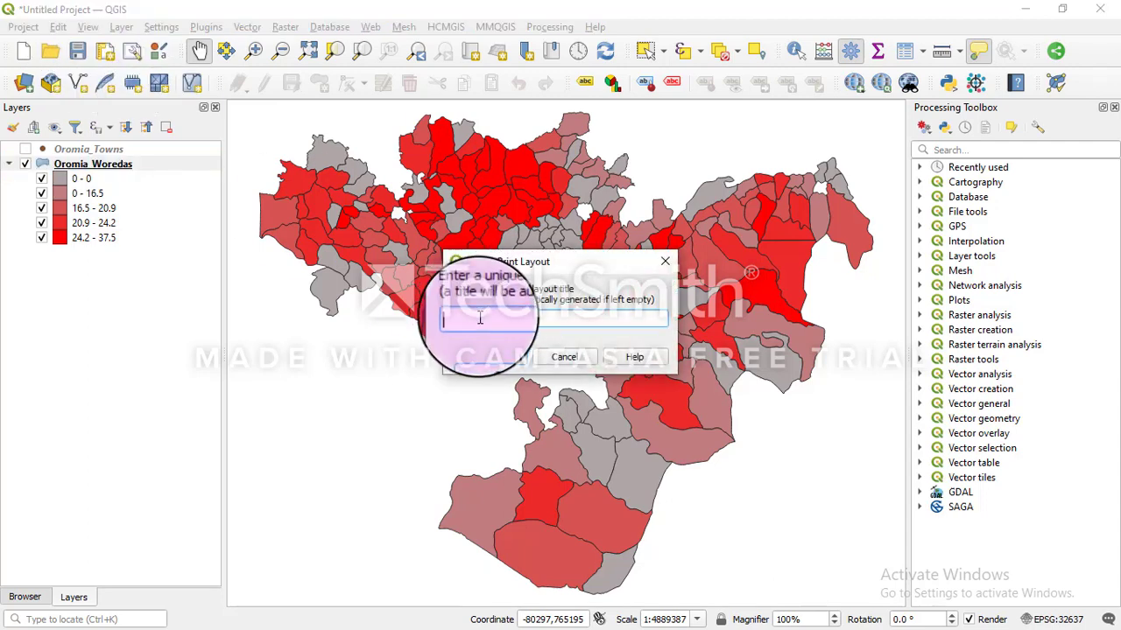
{"action": "type", "text": "Maiz_Production"}
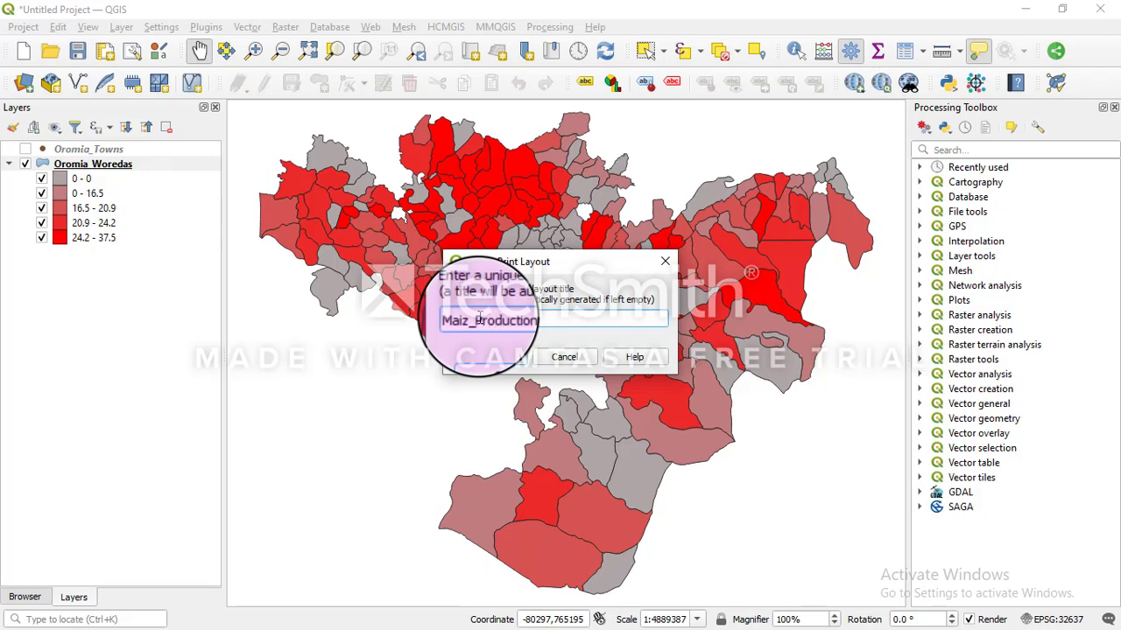
{"action": "left_click", "coordinate": [492, 358]}
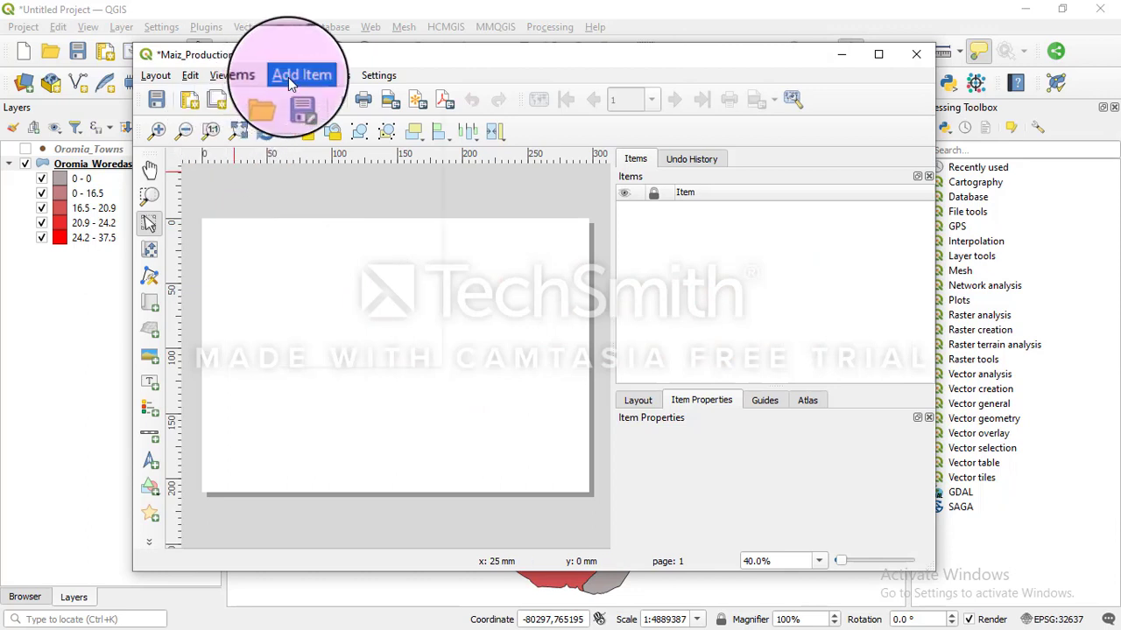
Step: Add a map covering most of the layout page and extend its upper edge to about 11 mm from the page top
{"action": "left_click", "coordinate": [290, 76]}
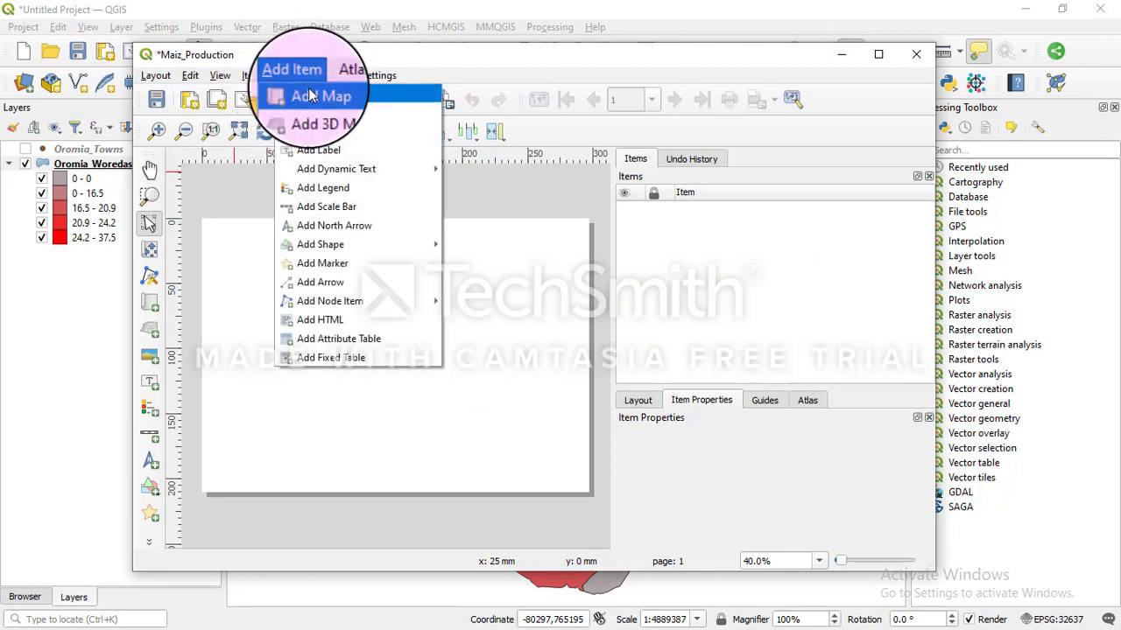
{"action": "left_click", "coordinate": [311, 95]}
{"action": "left_click_drag", "start_coordinate": [235, 260], "coordinate": [573, 486]}
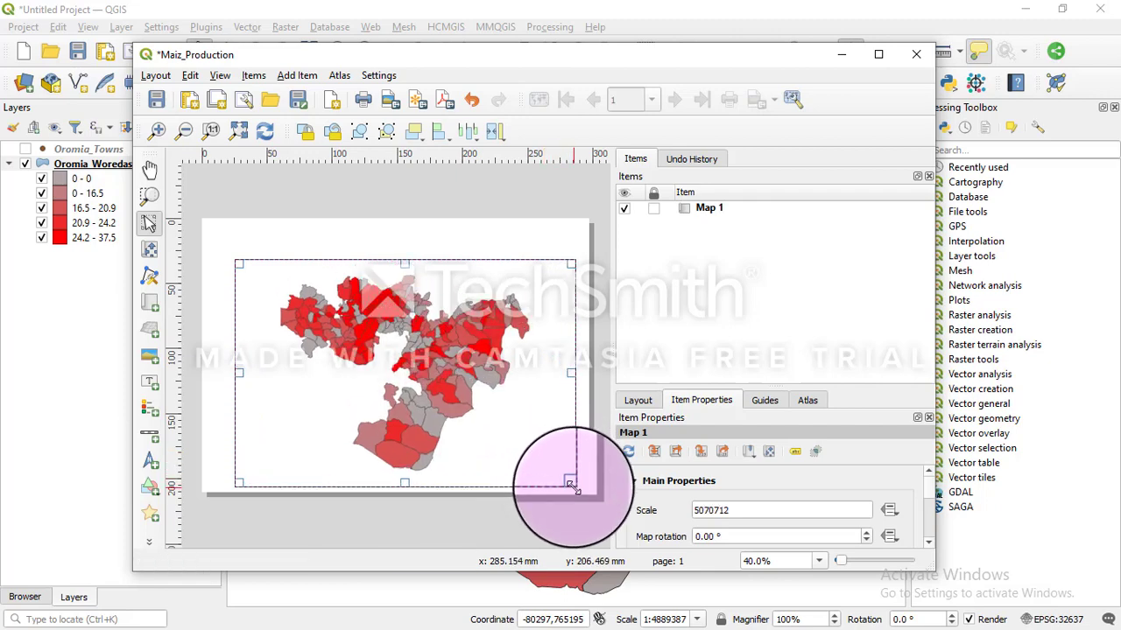
{"action": "left_click_drag", "start_coordinate": [405, 262], "coordinate": [399, 237]}
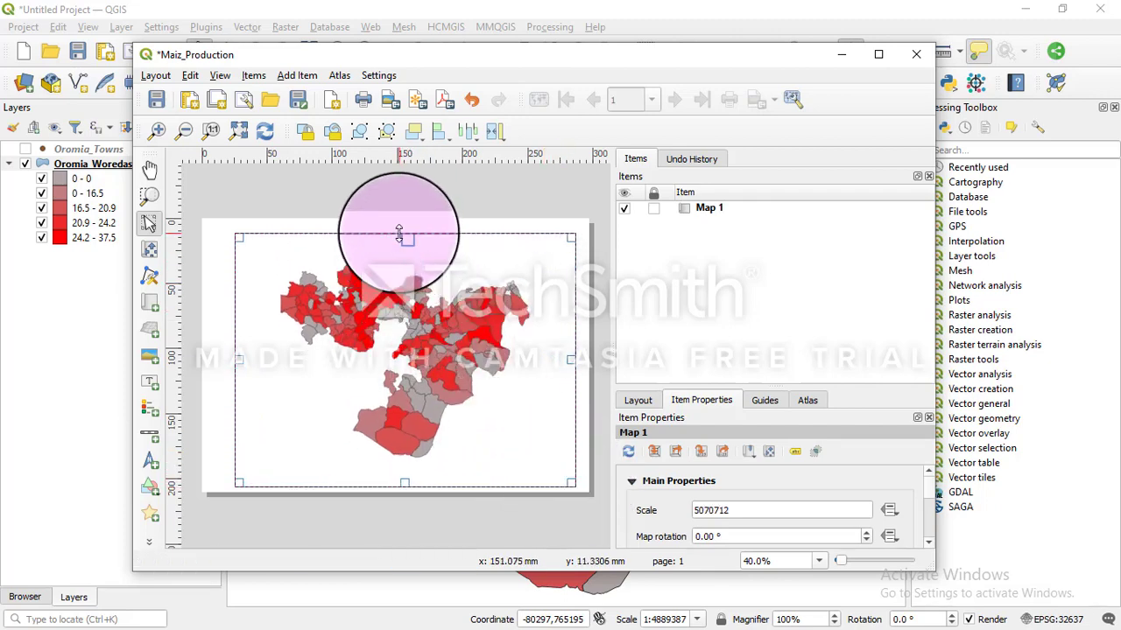
{"action": "left_click", "coordinate": [399, 232]}
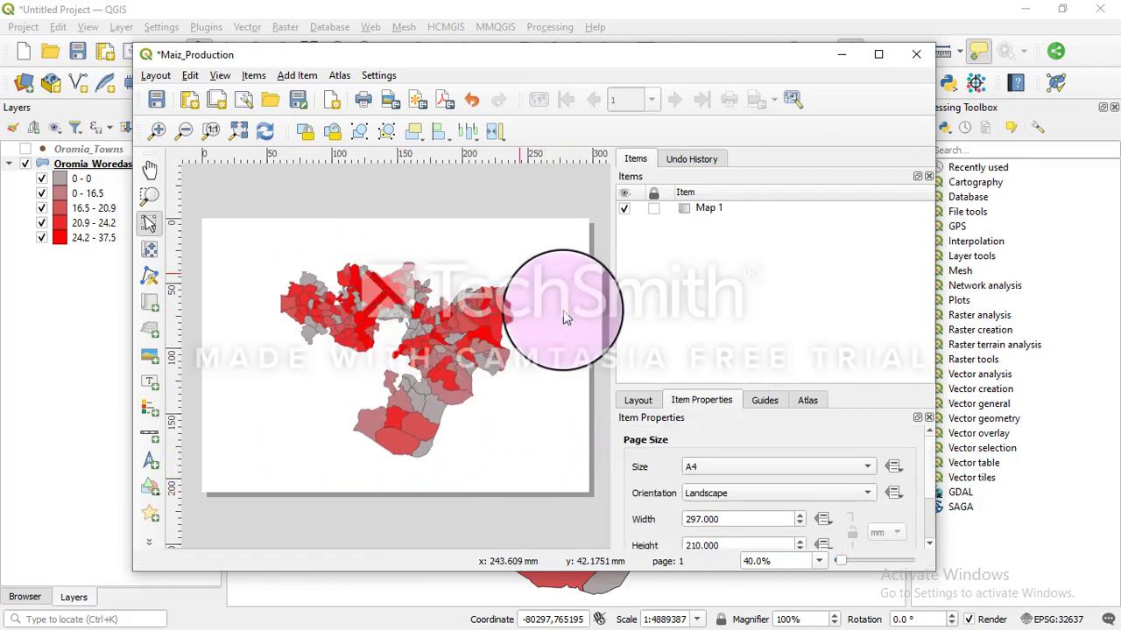
Step: Shift the map content left and slightly down within its frame, leaving free space beside the regions on the right
{"action": "left_click", "coordinate": [491, 354]}
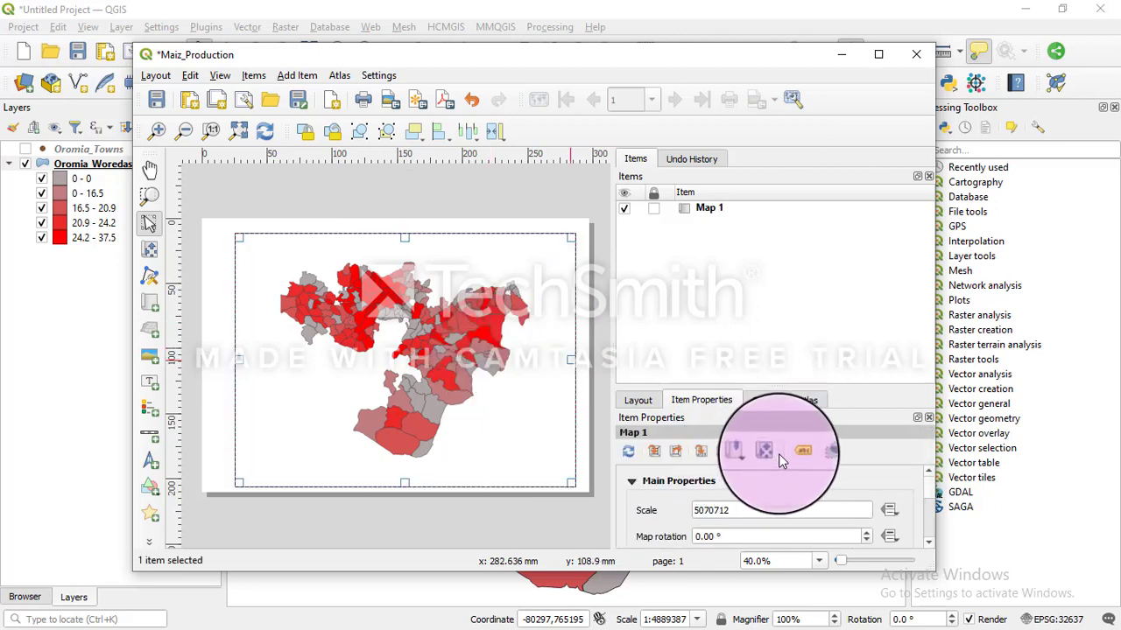
{"action": "key", "text": "c"}
{"action": "left_click_drag", "start_coordinate": [429, 370], "coordinate": [387, 314]}
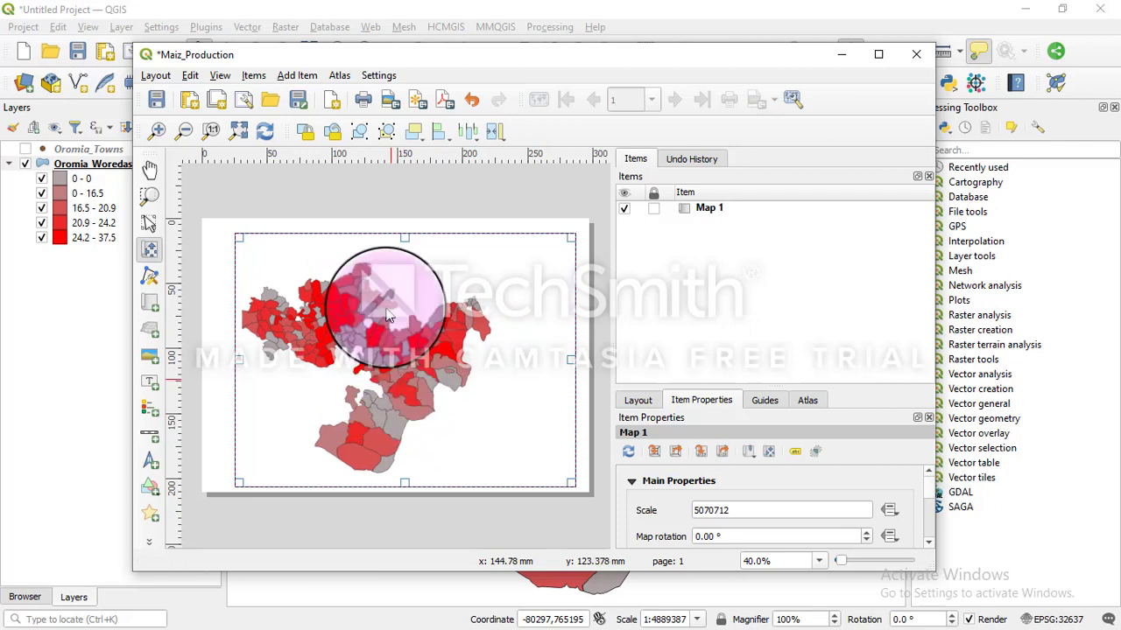
Step: Add a legend for the map in the free space at the lower right of the page
{"action": "left_click", "coordinate": [297, 76]}
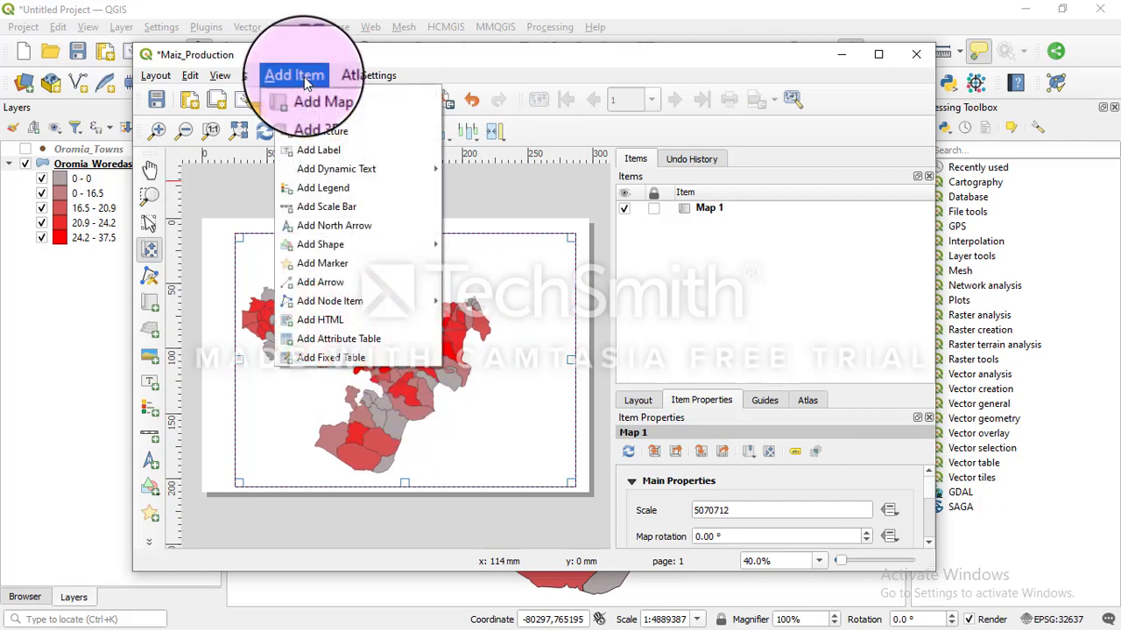
{"action": "left_click", "coordinate": [354, 214]}
{"action": "left_click_drag", "start_coordinate": [499, 354], "coordinate": [530, 445]}
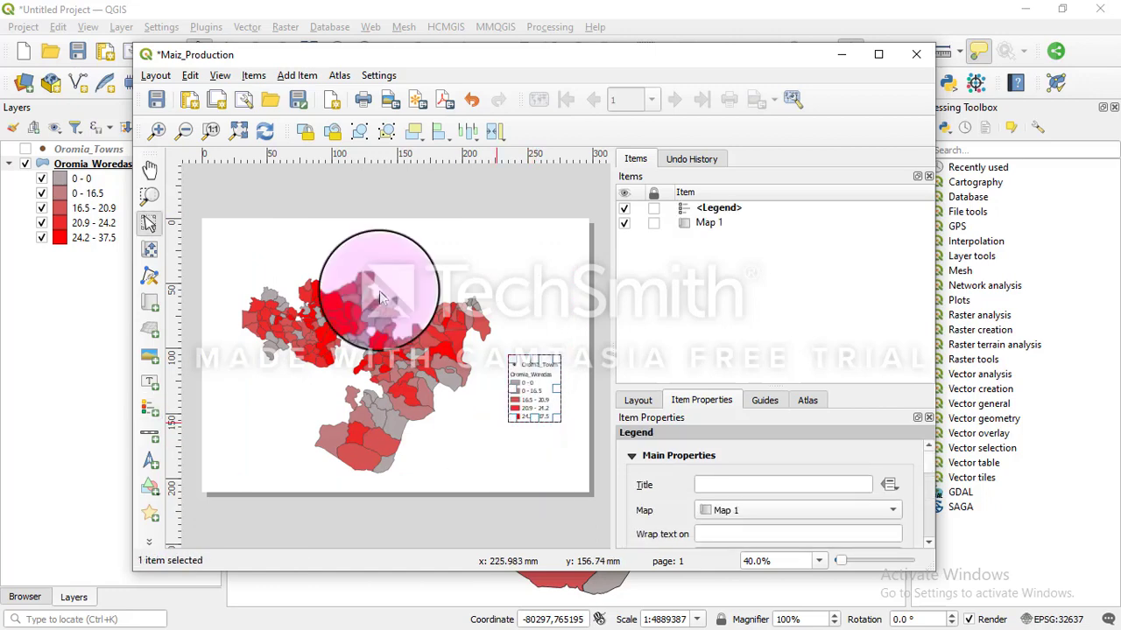
Step: Add a small north arrow in the free space at the upper right of the layout page, above the legend
{"action": "left_click", "coordinate": [297, 76]}
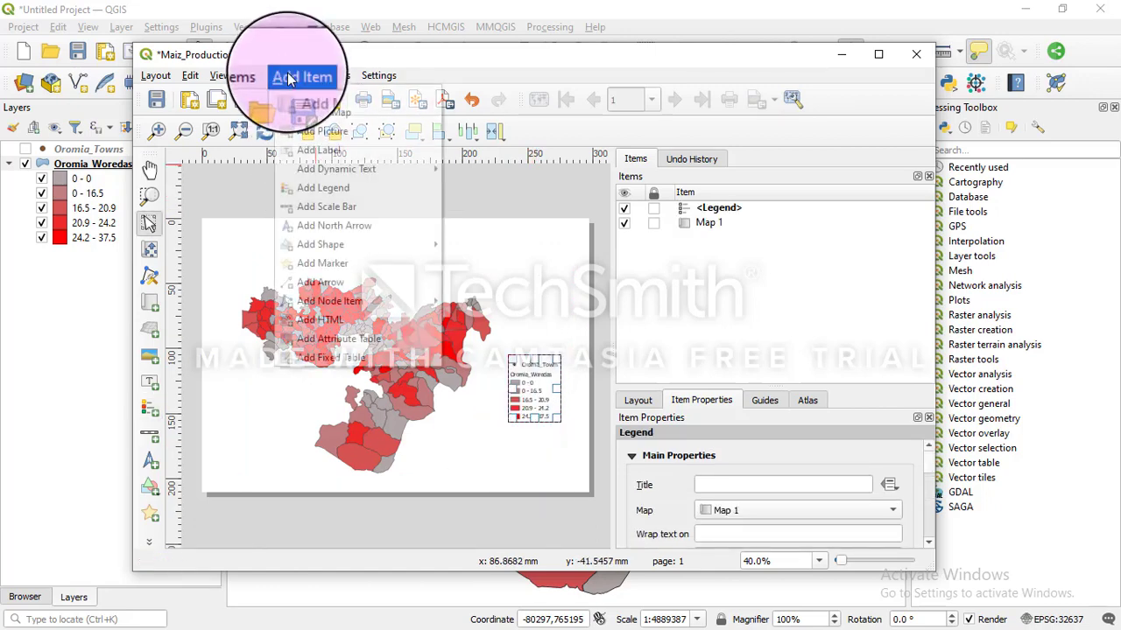
{"action": "left_click", "coordinate": [354, 224]}
{"action": "left_click_drag", "start_coordinate": [518, 273], "coordinate": [545, 287]}
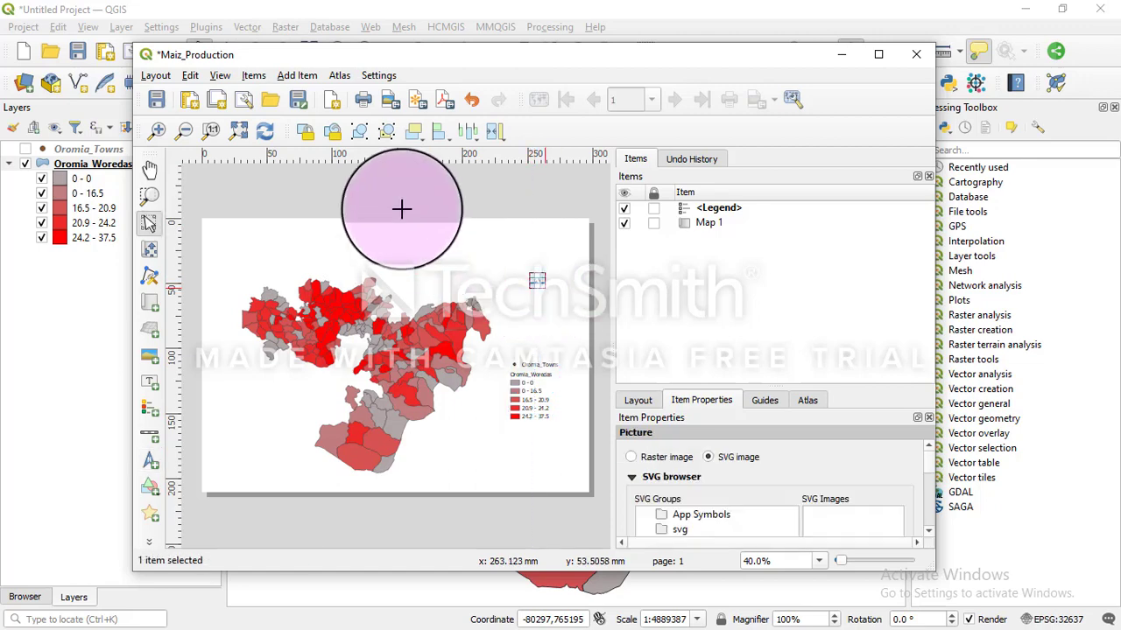
Step: Add a scale bar for the map in the free space at the lower left of the page
{"action": "left_click", "coordinate": [297, 77]}
{"action": "mouse_move", "coordinate": [338, 248]}
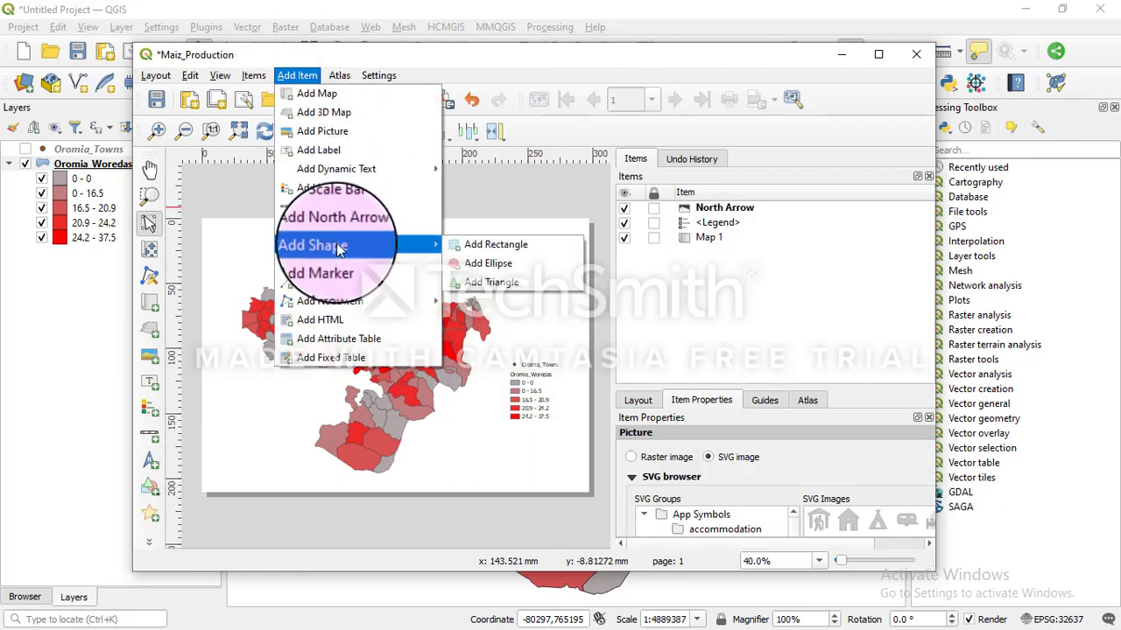
{"action": "left_click", "coordinate": [495, 245]}
{"action": "left_click_drag", "start_coordinate": [231, 423], "coordinate": [299, 445]}
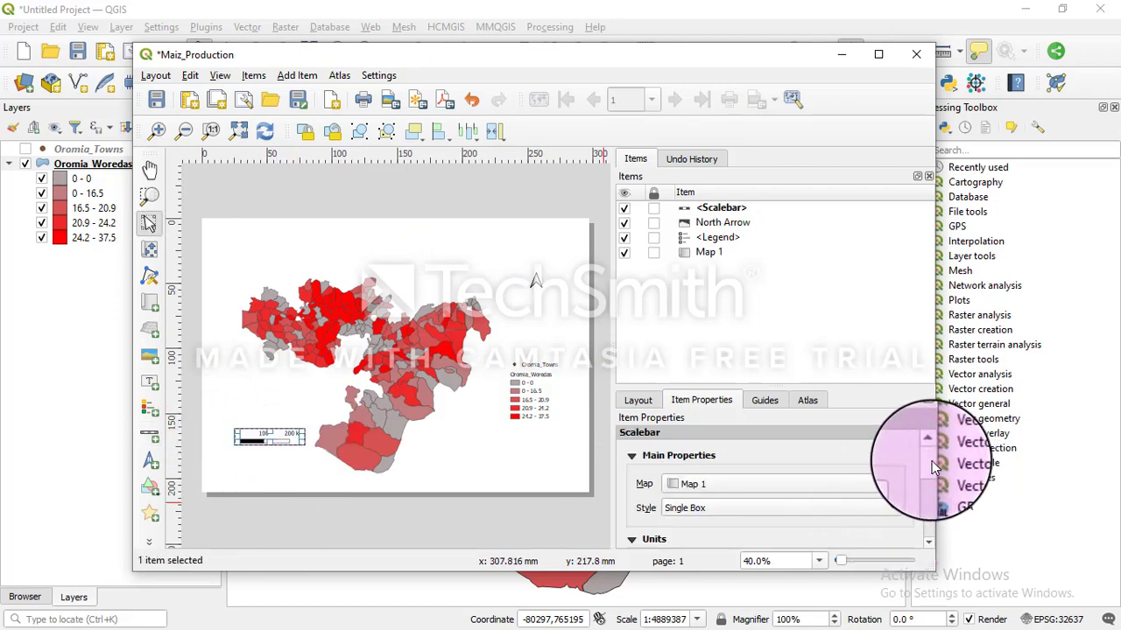
Step: Set the scale bar's left segments to 1 and move the bar down near the page's lower left corner
{"action": "left_click_drag", "start_coordinate": [932, 460], "coordinate": [931, 487]}
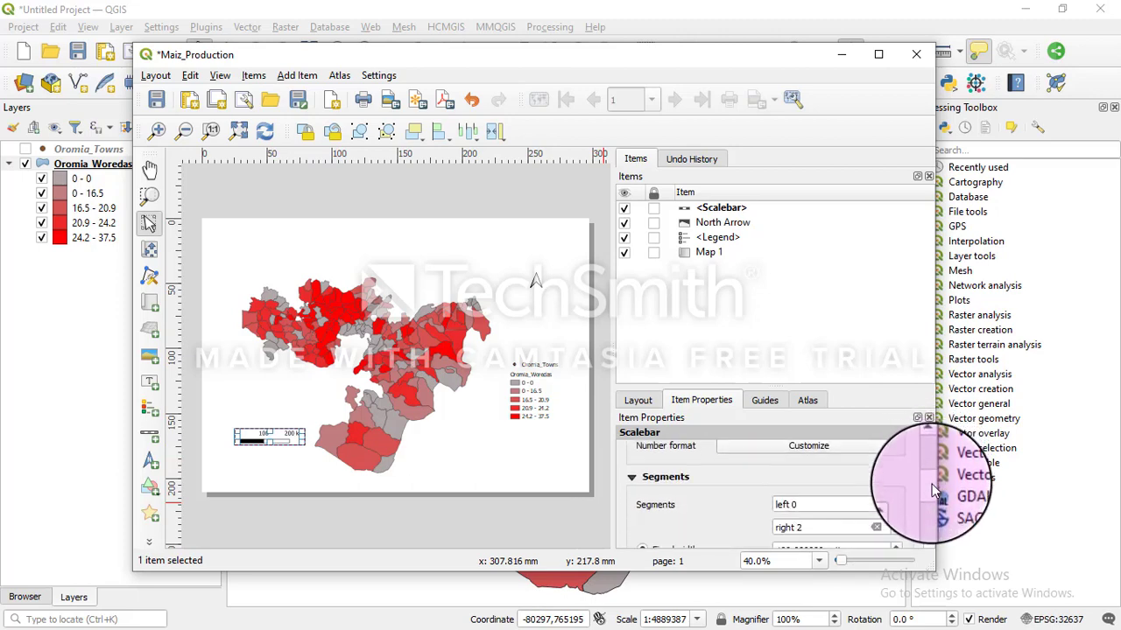
{"action": "left_click", "coordinate": [896, 503]}
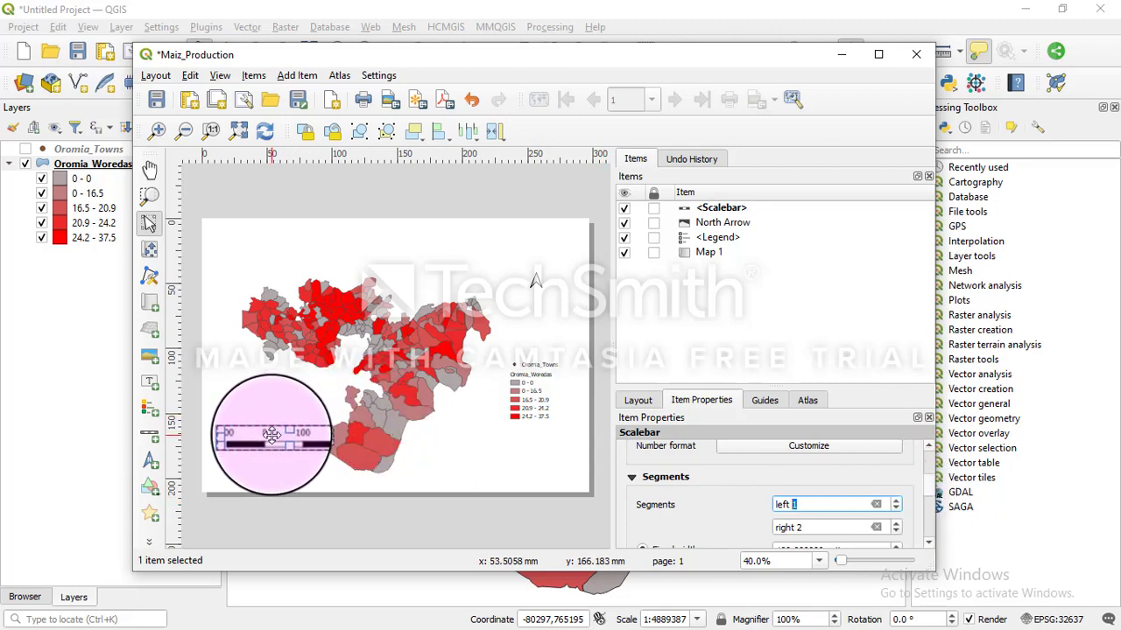
{"action": "left_click_drag", "start_coordinate": [271, 434], "coordinate": [260, 472]}
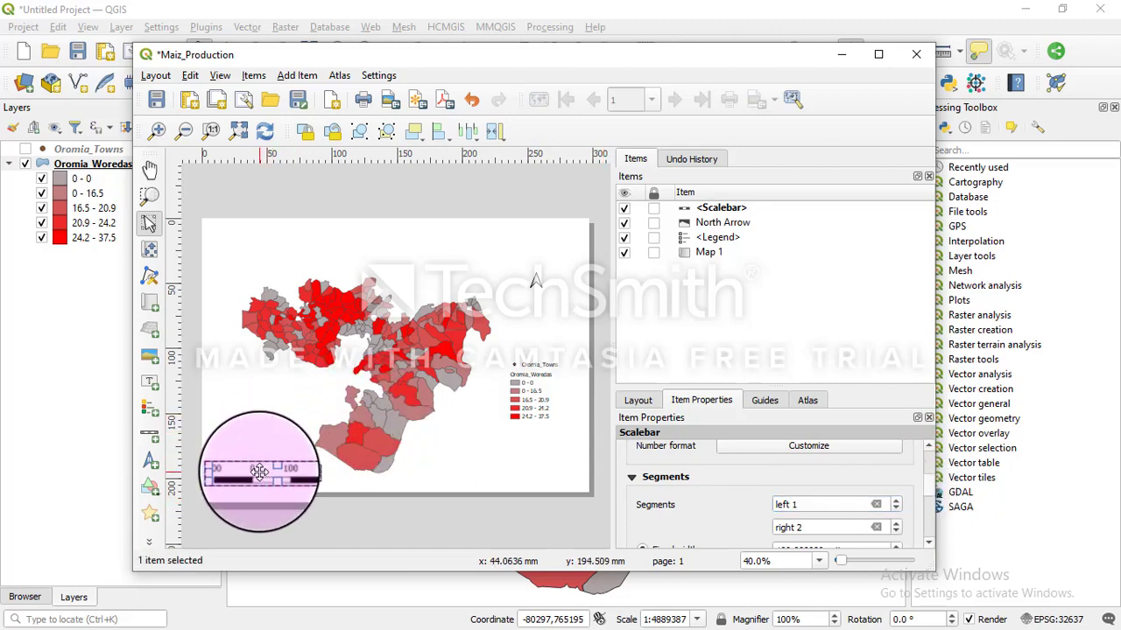
Step: Add a grid to Map 1 and open the grid's properties for modification
{"action": "left_click", "coordinate": [302, 77]}
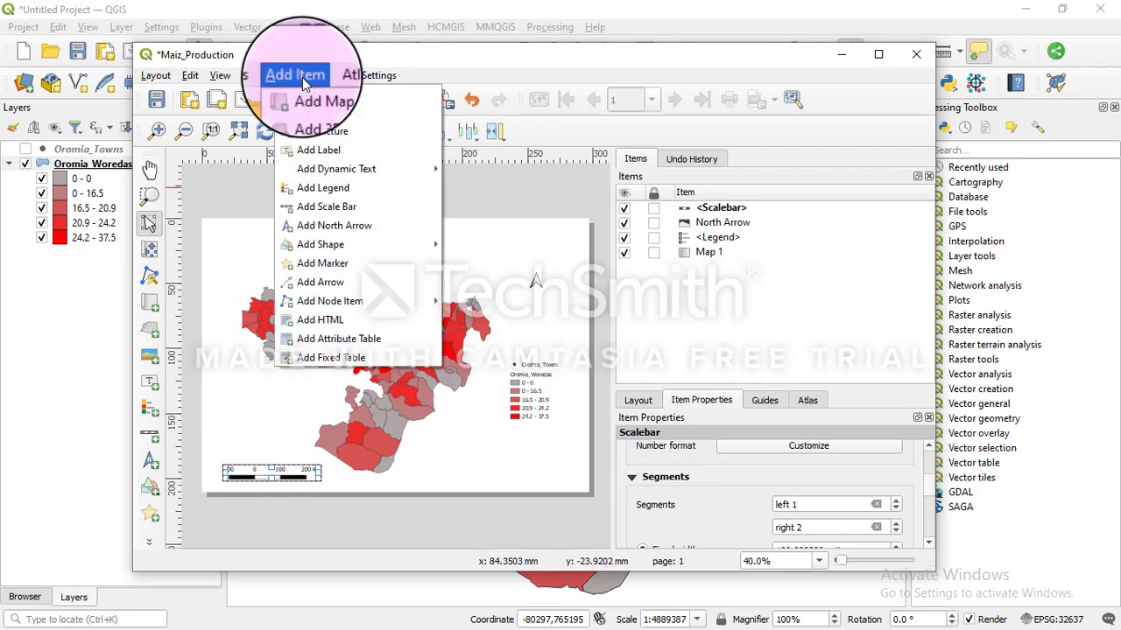
{"action": "left_click", "coordinate": [491, 268]}
{"action": "left_click", "coordinate": [437, 350]}
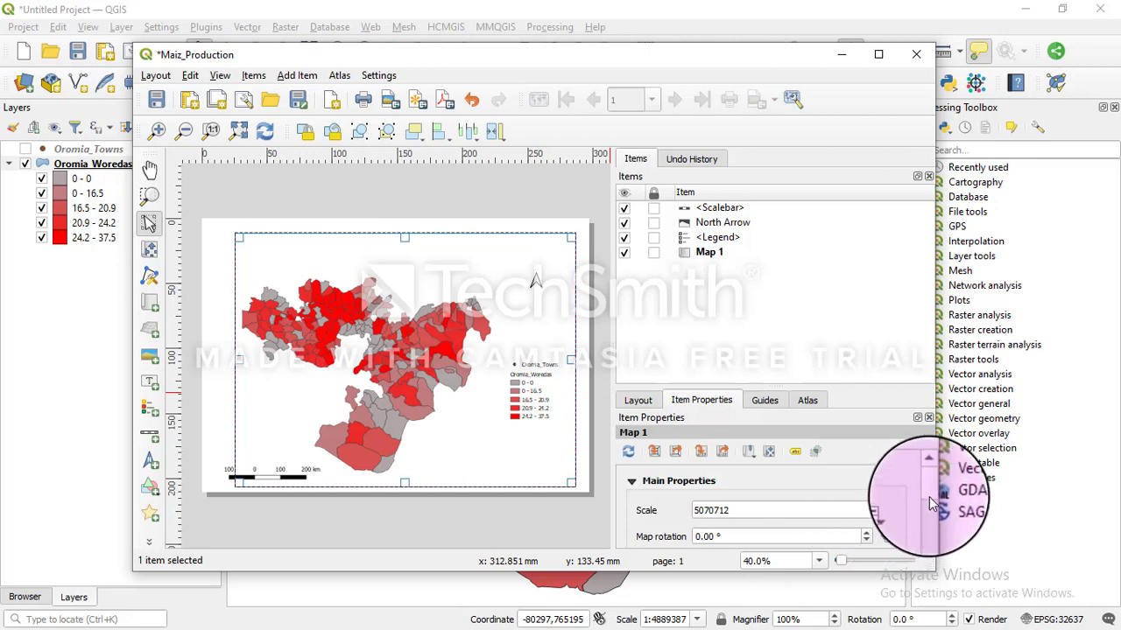
{"action": "scroll", "coordinate": [929, 496], "scroll_direction": "down", "scroll_amount": 5}
{"action": "left_click_drag", "start_coordinate": [929, 495], "coordinate": [929, 517]}
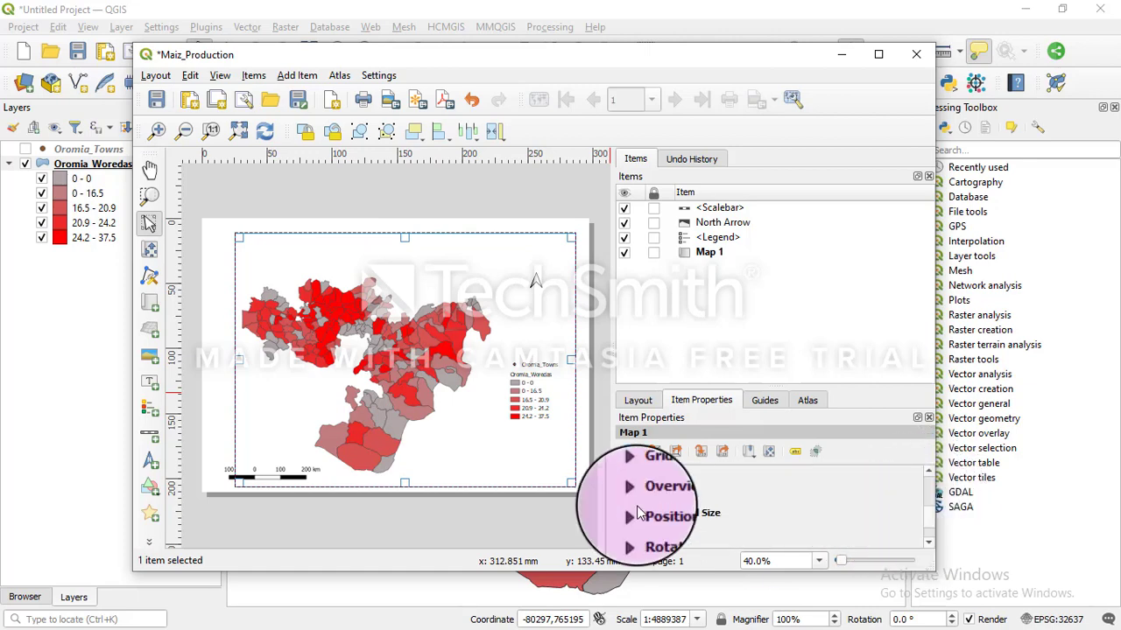
{"action": "left_click", "coordinate": [648, 472]}
{"action": "left_click", "coordinate": [667, 504]}
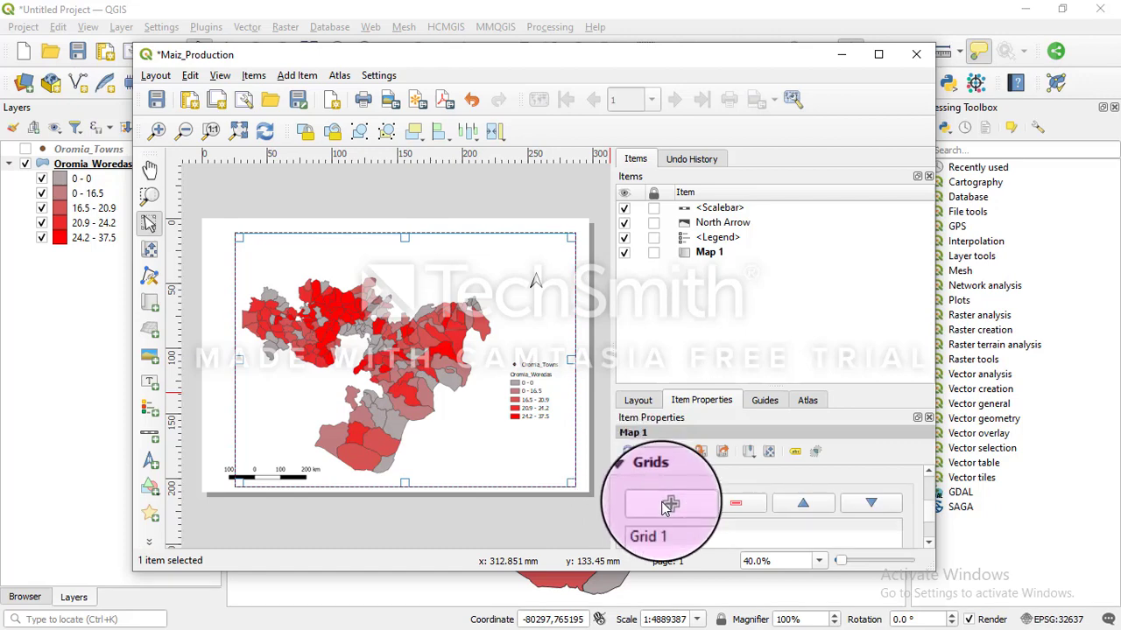
{"action": "left_click", "coordinate": [933, 541]}
{"action": "left_click", "coordinate": [788, 539]}
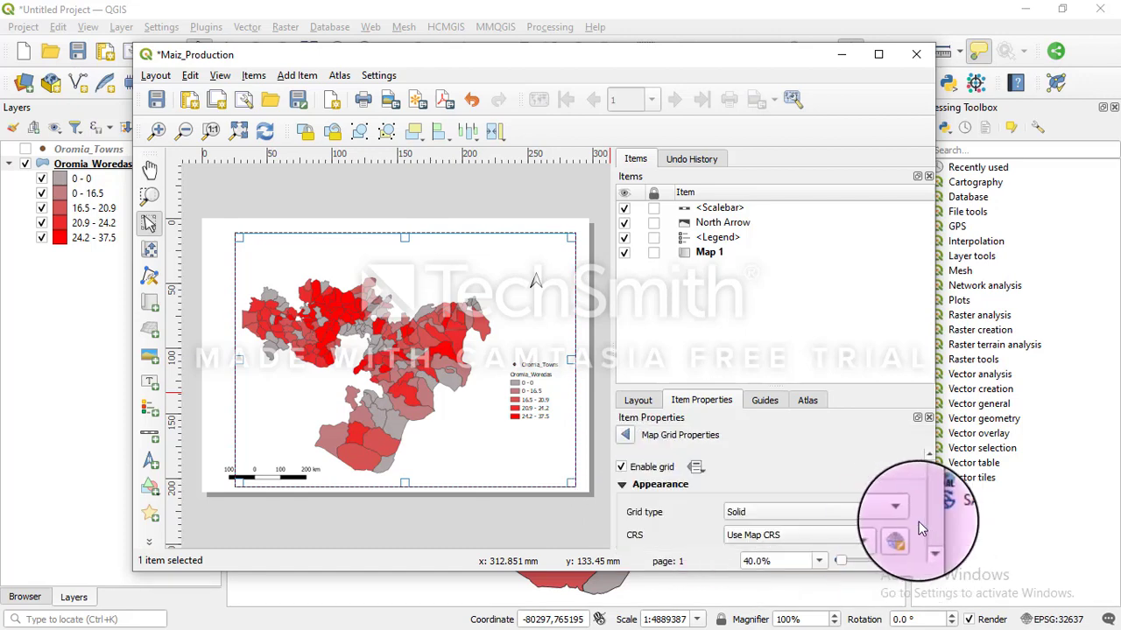
Step: Set the map grid type to Frame and annotations only and its interval unit to Centimeters
{"action": "left_click", "coordinate": [893, 517]}
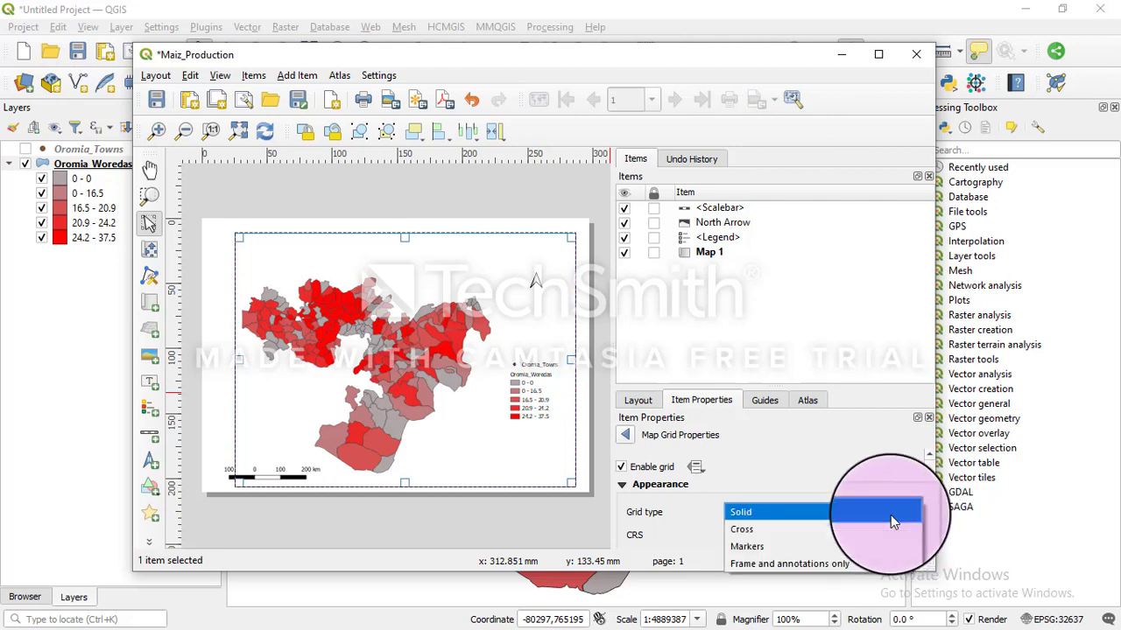
{"action": "left_click", "coordinate": [785, 564]}
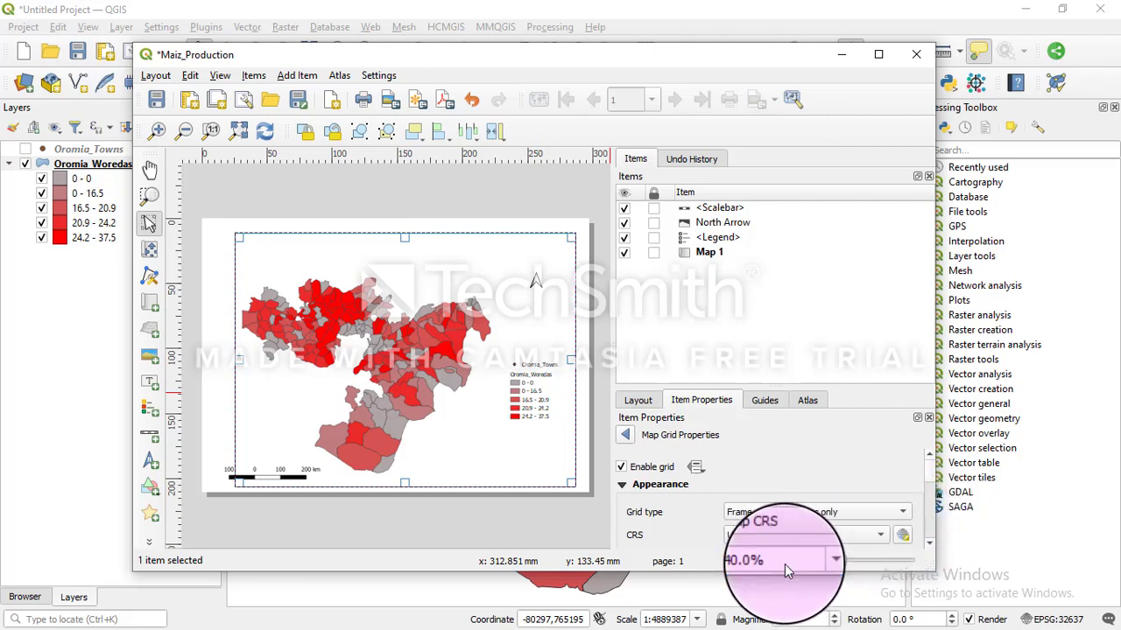
{"action": "left_click", "coordinate": [929, 544]}
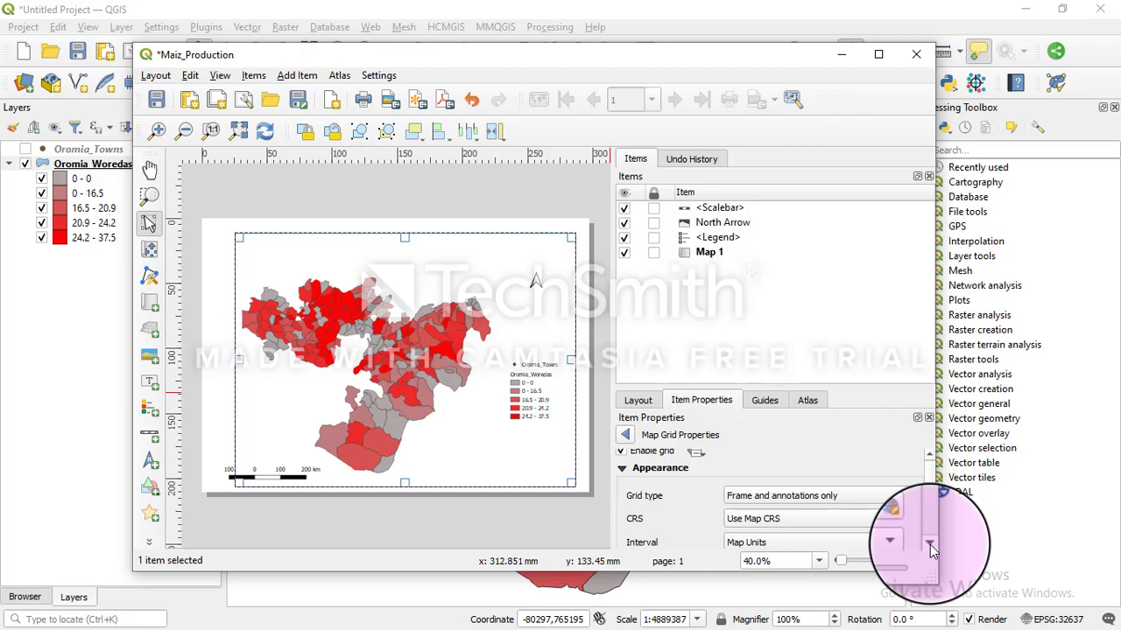
{"action": "left_click", "coordinate": [930, 544]}
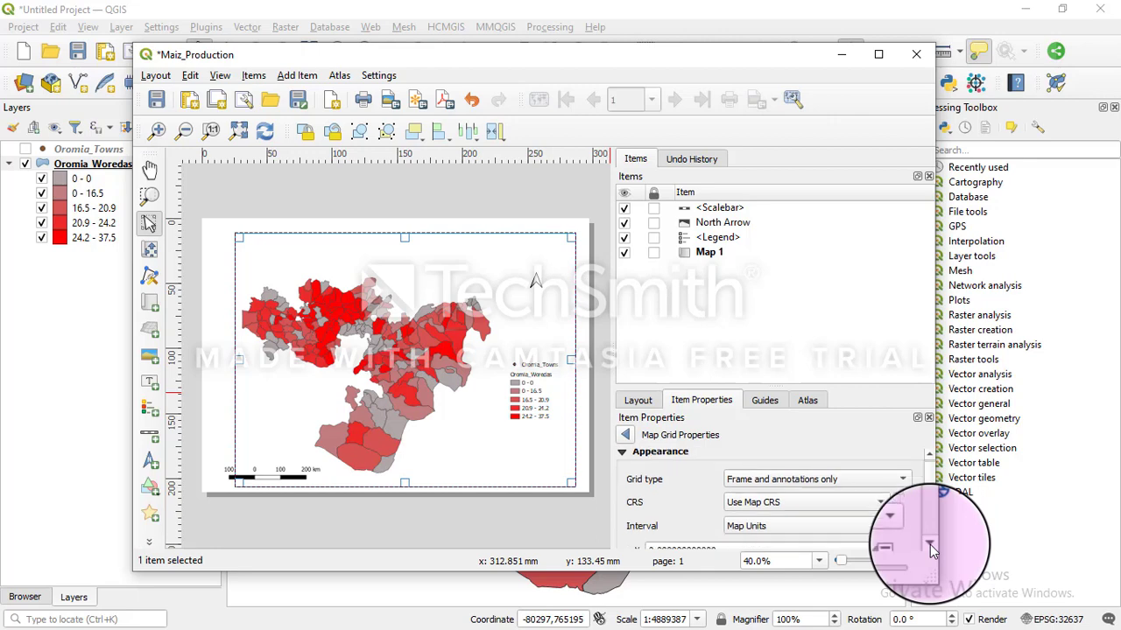
{"action": "left_click", "coordinate": [930, 544]}
{"action": "left_click", "coordinate": [930, 545]}
{"action": "left_click", "coordinate": [773, 495]}
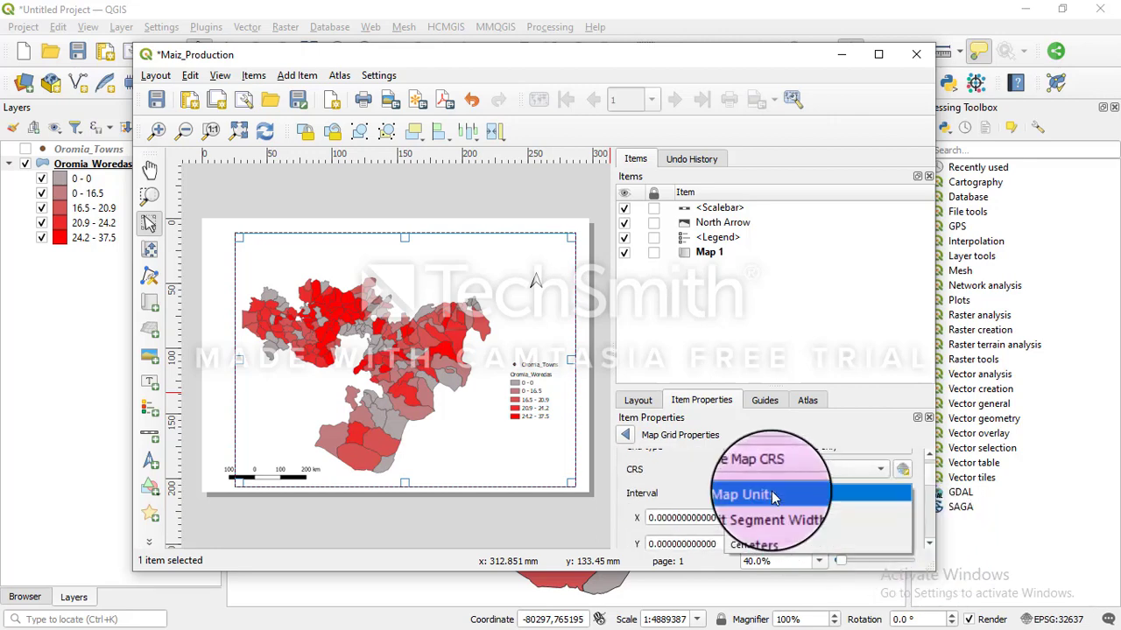
{"action": "left_click", "coordinate": [753, 544]}
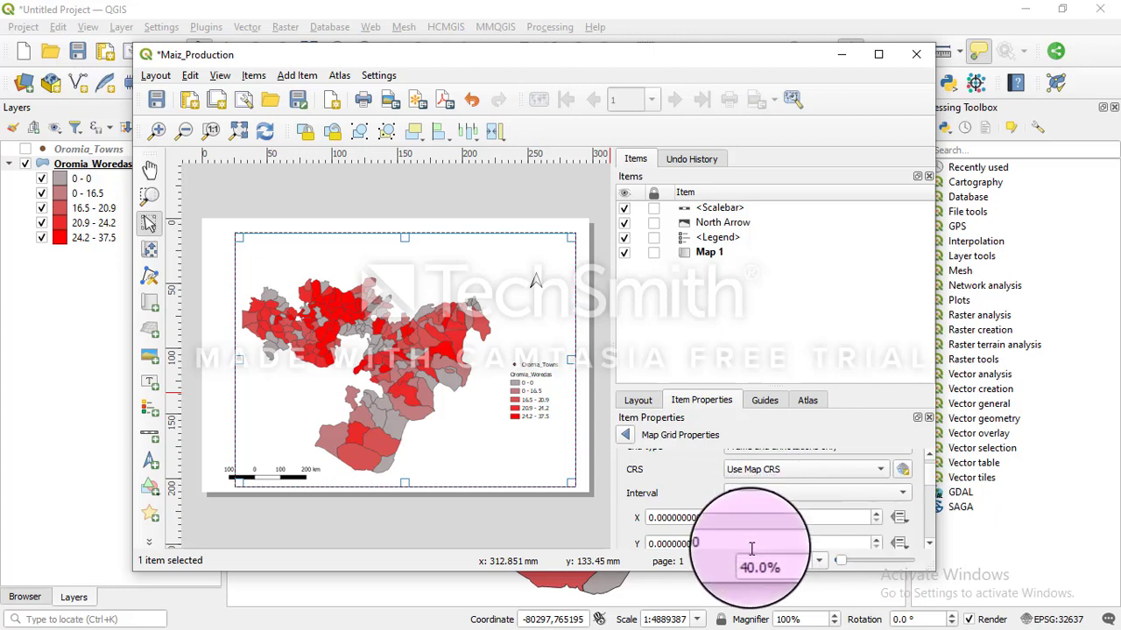
Step: Set the grid's X and Y intervals to 6 and its X and Y offsets to 1
{"action": "left_click", "coordinate": [877, 517]}
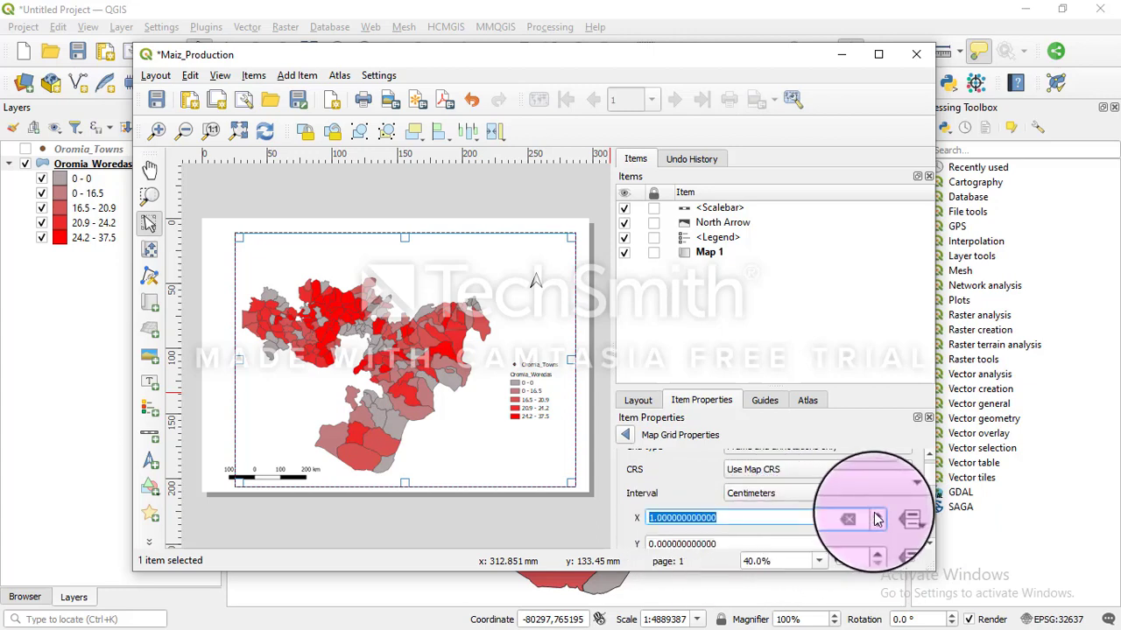
{"action": "left_click", "coordinate": [652, 517]}
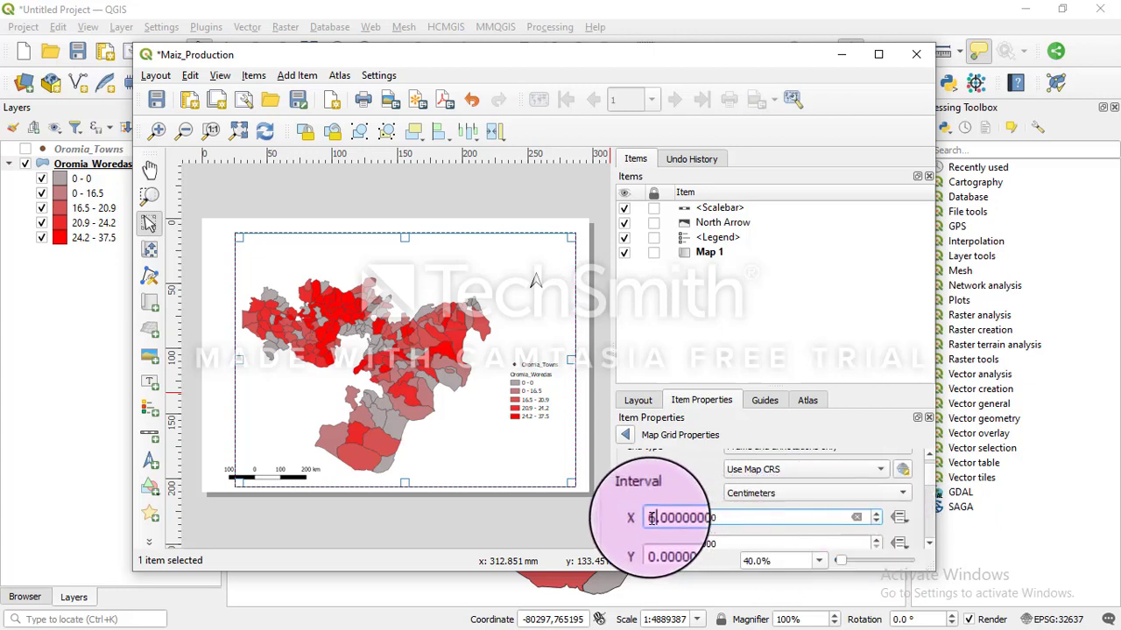
{"action": "left_click_drag", "start_coordinate": [654, 543], "coordinate": [646, 543]}
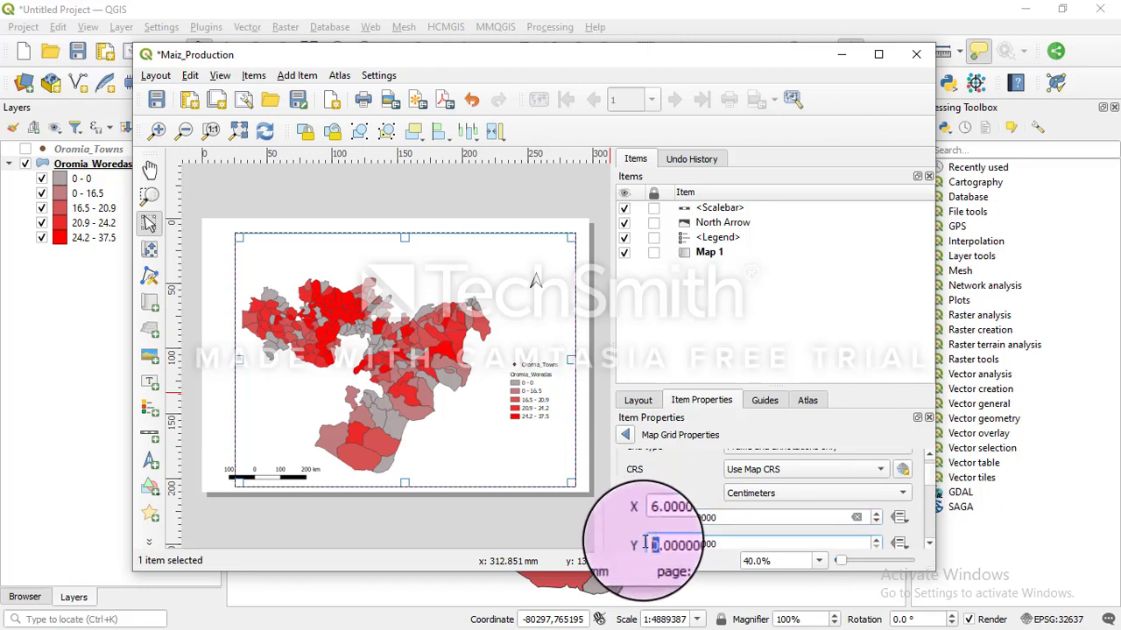
{"action": "type", "text": "6"}
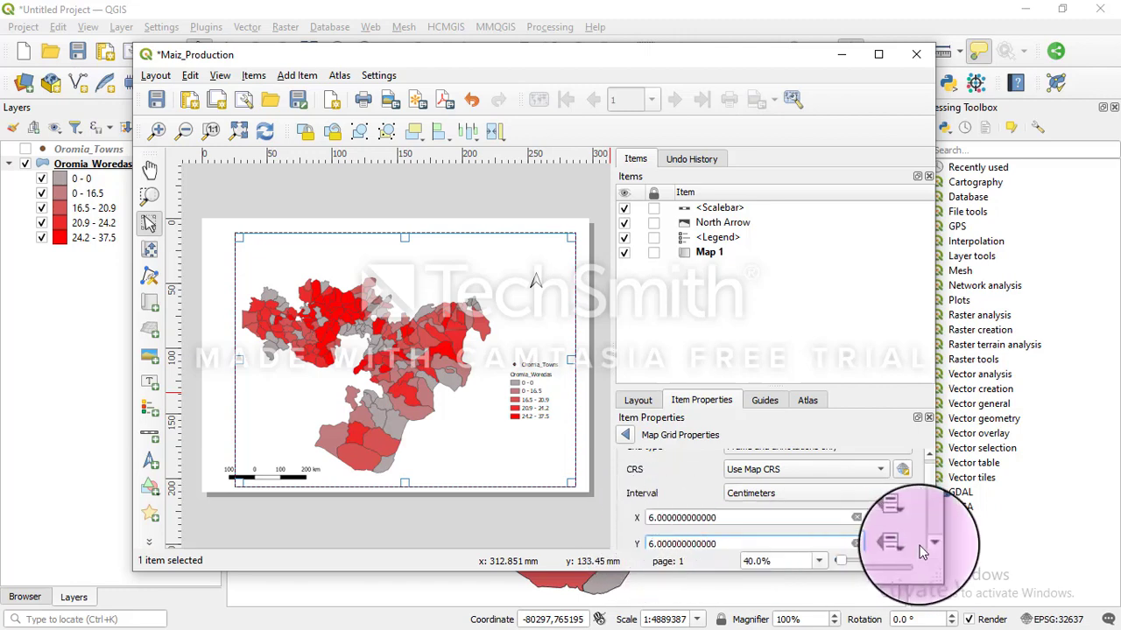
{"action": "scroll", "coordinate": [926, 550], "scroll_direction": "down", "scroll_amount": 2}
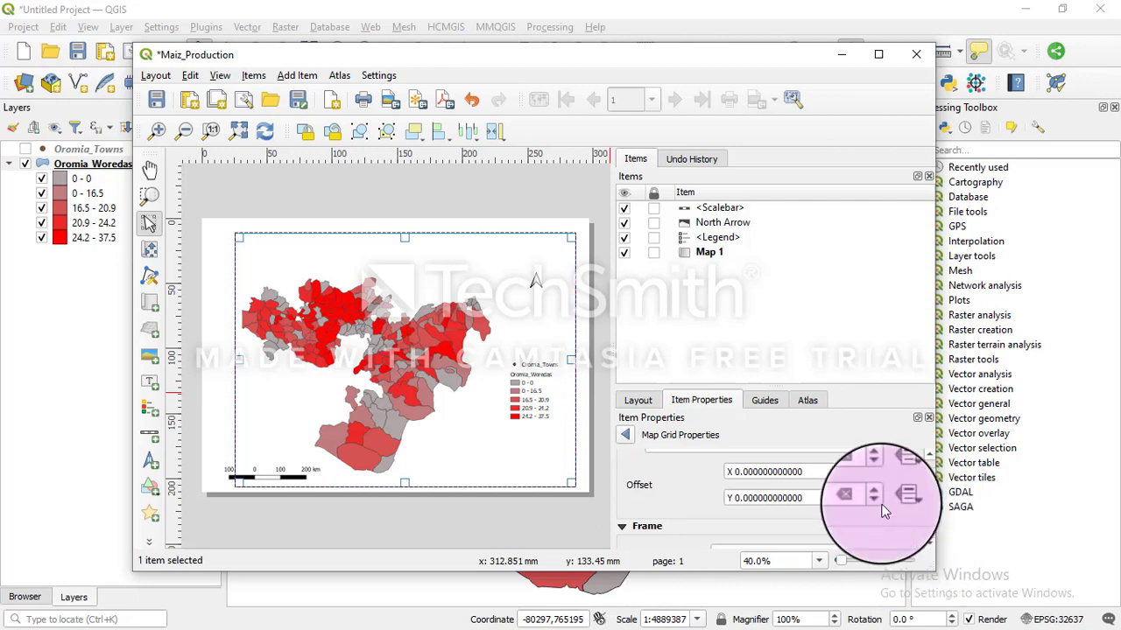
{"action": "left_click", "coordinate": [876, 492]}
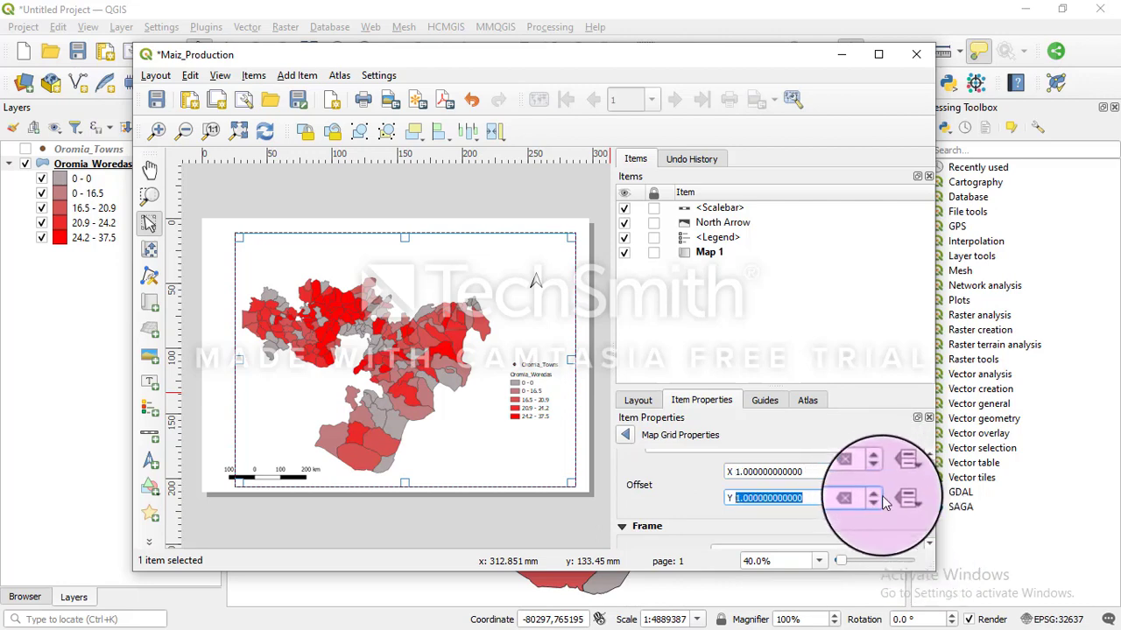
Step: Set the map grid's frame style to Line Border
{"action": "left_click", "coordinate": [930, 543]}
{"action": "left_click", "coordinate": [930, 547]}
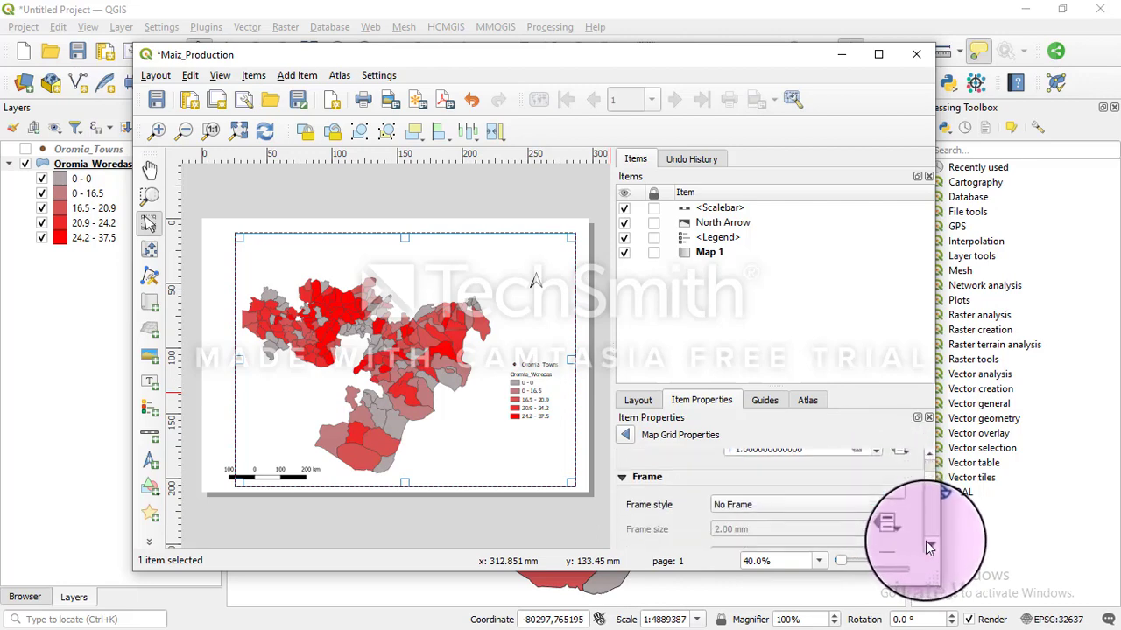
{"action": "left_click", "coordinate": [799, 505]}
{"action": "left_click", "coordinate": [758, 606]}
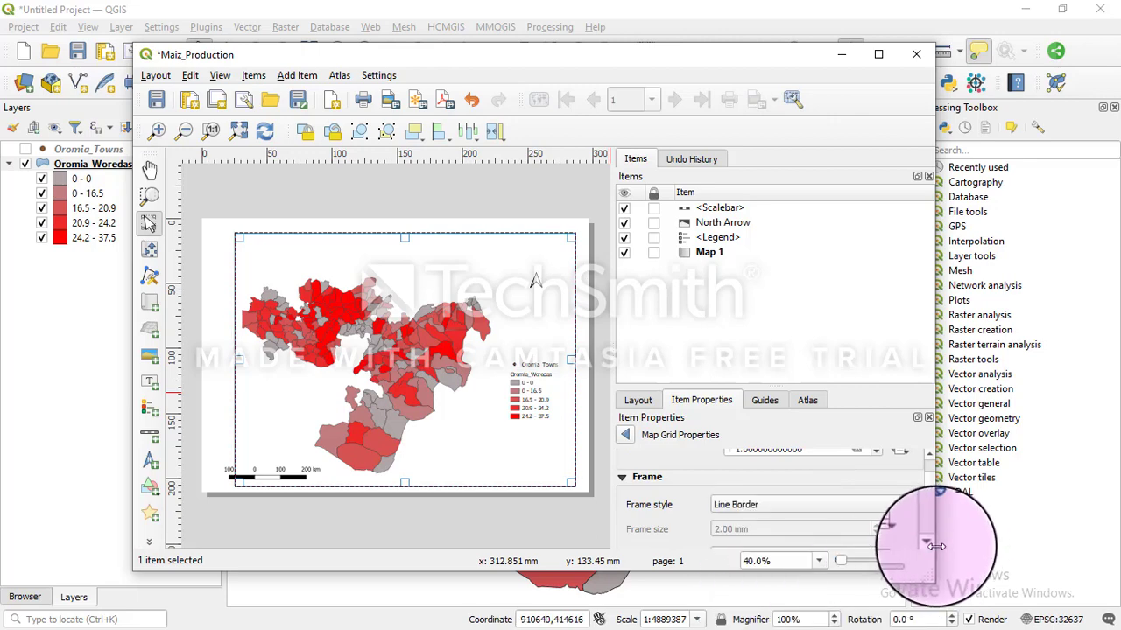
Step: Enable drawing of coordinates for the map grid
{"action": "left_click", "coordinate": [930, 545]}
{"action": "left_click", "coordinate": [930, 545]}
{"action": "left_click", "coordinate": [930, 544]}
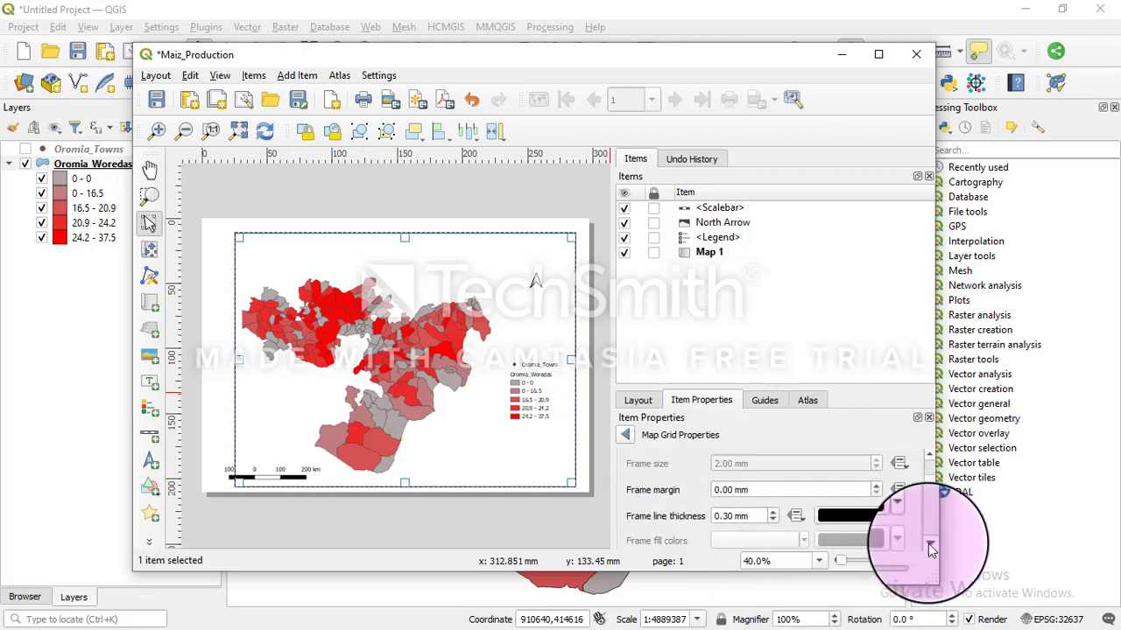
{"action": "left_click", "coordinate": [930, 545]}
{"action": "left_click", "coordinate": [930, 544]}
{"action": "left_click", "coordinate": [930, 544]}
{"action": "left_click", "coordinate": [930, 544]}
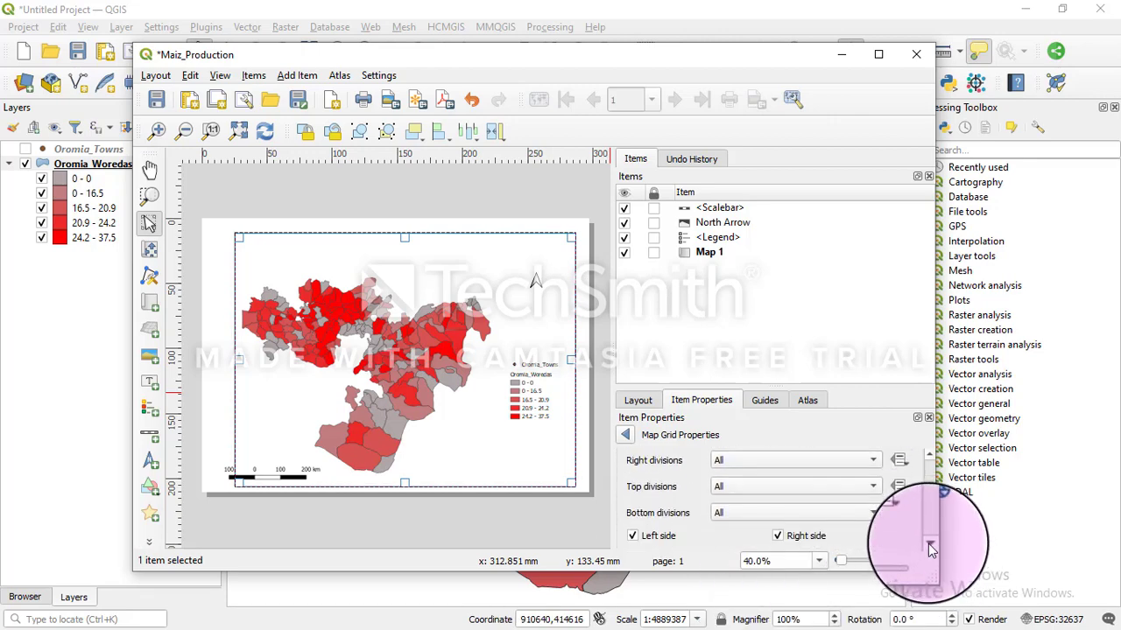
{"action": "left_click", "coordinate": [930, 544]}
{"action": "left_click", "coordinate": [929, 545]}
{"action": "left_click", "coordinate": [930, 545]}
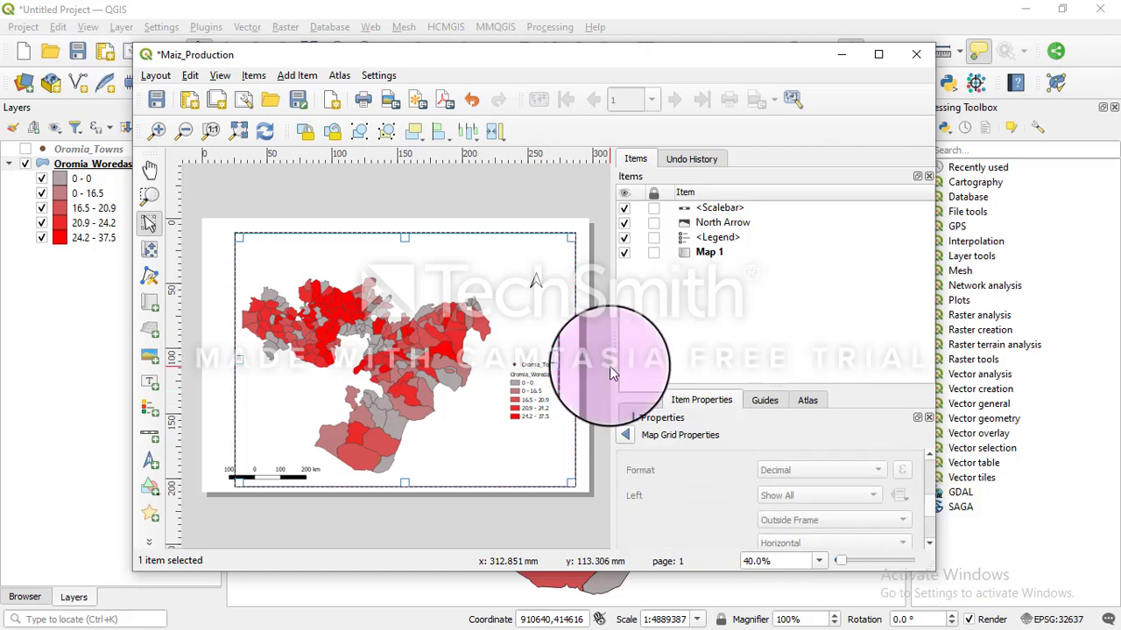
{"action": "left_click", "coordinate": [929, 459]}
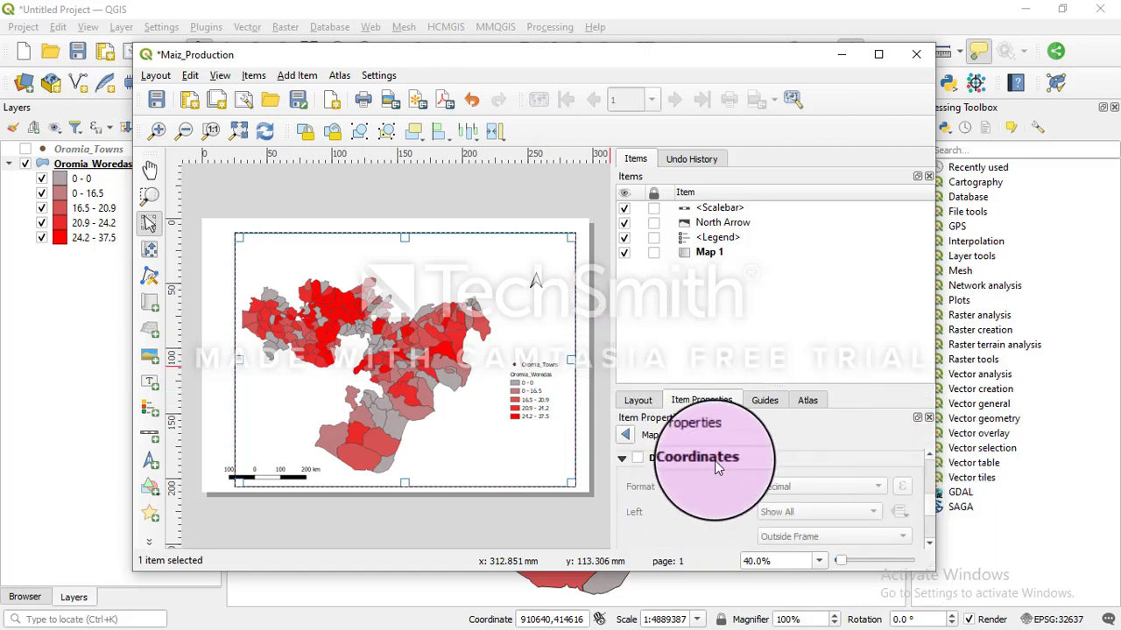
{"action": "left_click", "coordinate": [639, 460]}
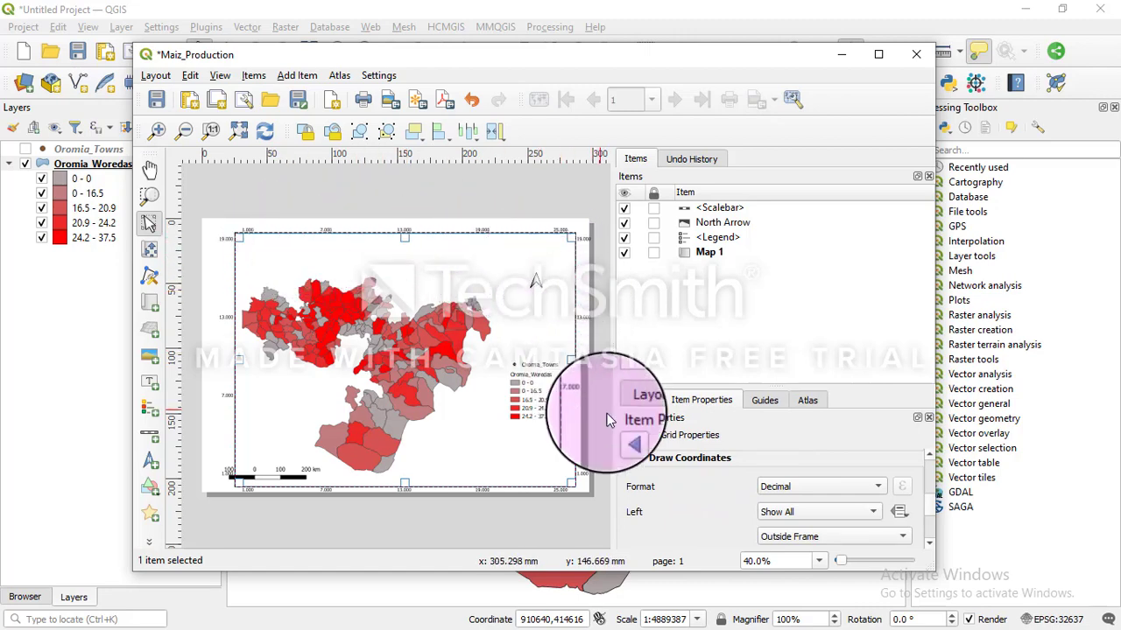
Step: Set the grid coordinate format to Decimal with Suffix and disable the coordinates on the map's left side
{"action": "left_click", "coordinate": [878, 487]}
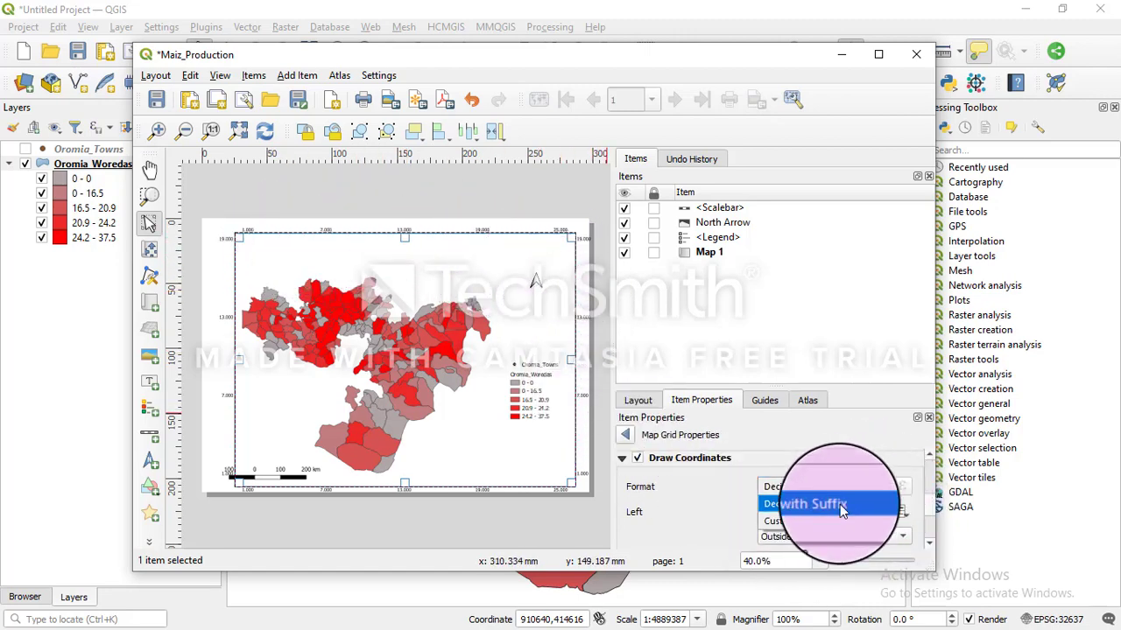
{"action": "left_click", "coordinate": [840, 505]}
{"action": "scroll", "coordinate": [931, 525], "scroll_direction": "down", "scroll_amount": 2}
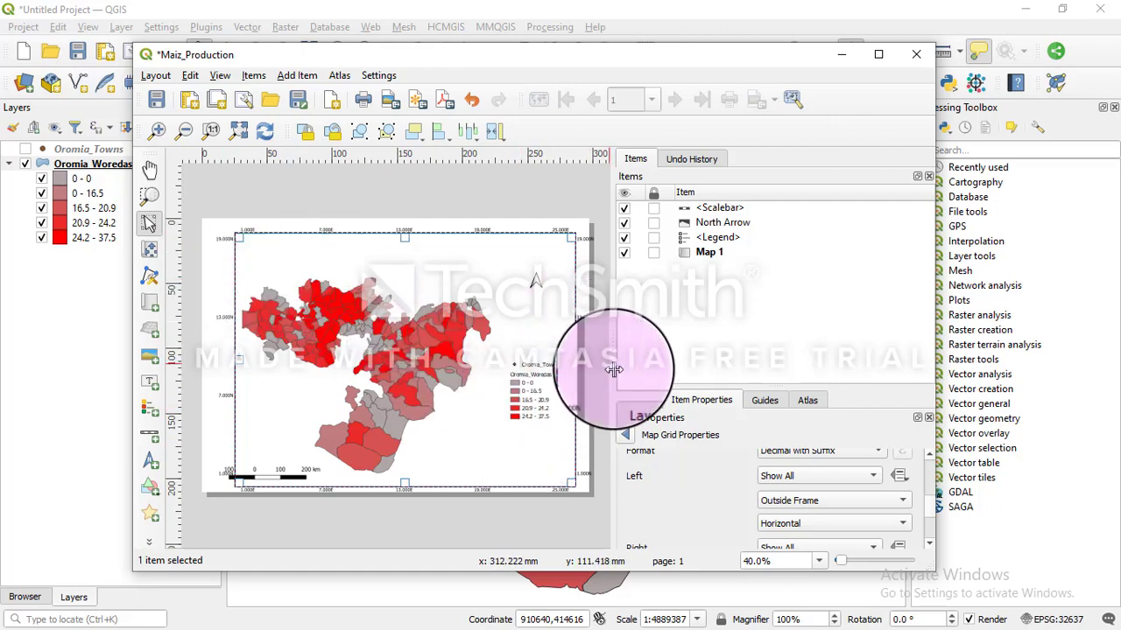
{"action": "left_click", "coordinate": [807, 482]}
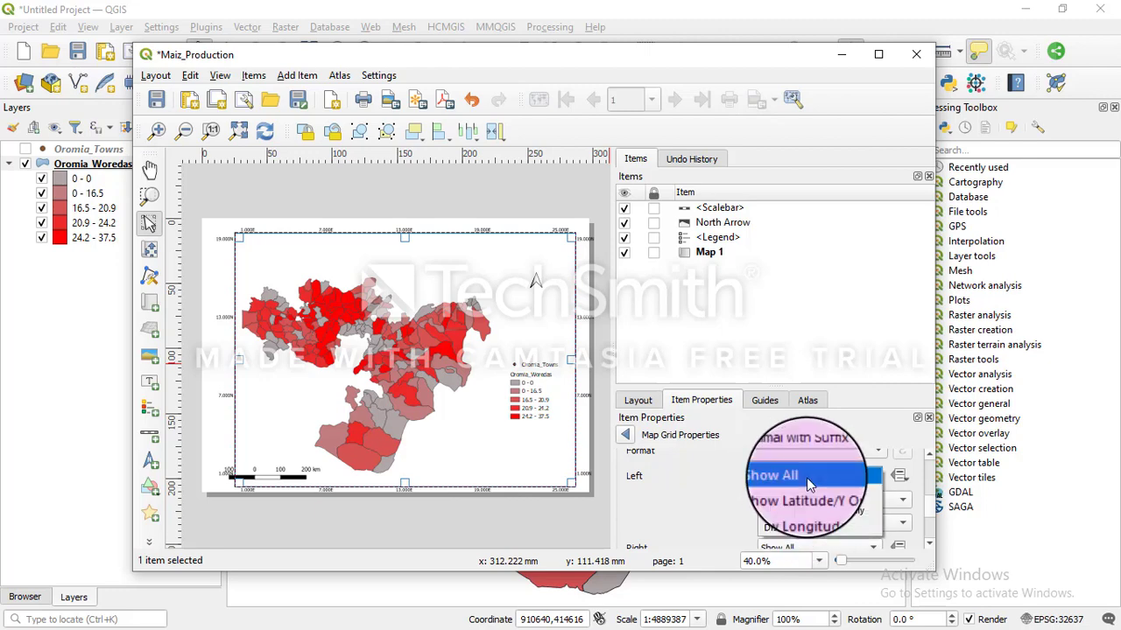
{"action": "left_click", "coordinate": [808, 528]}
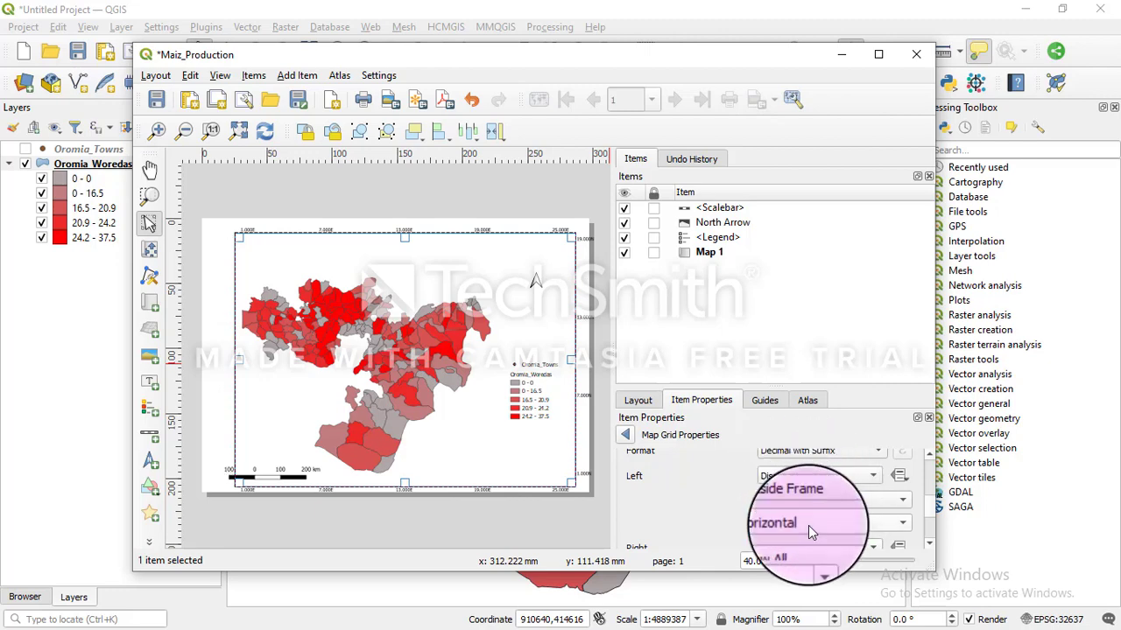
Step: Set the orientation of the grid coordinates on the map's right side to Vertical Ascending
{"action": "left_click", "coordinate": [929, 544]}
{"action": "left_click", "coordinate": [929, 545]}
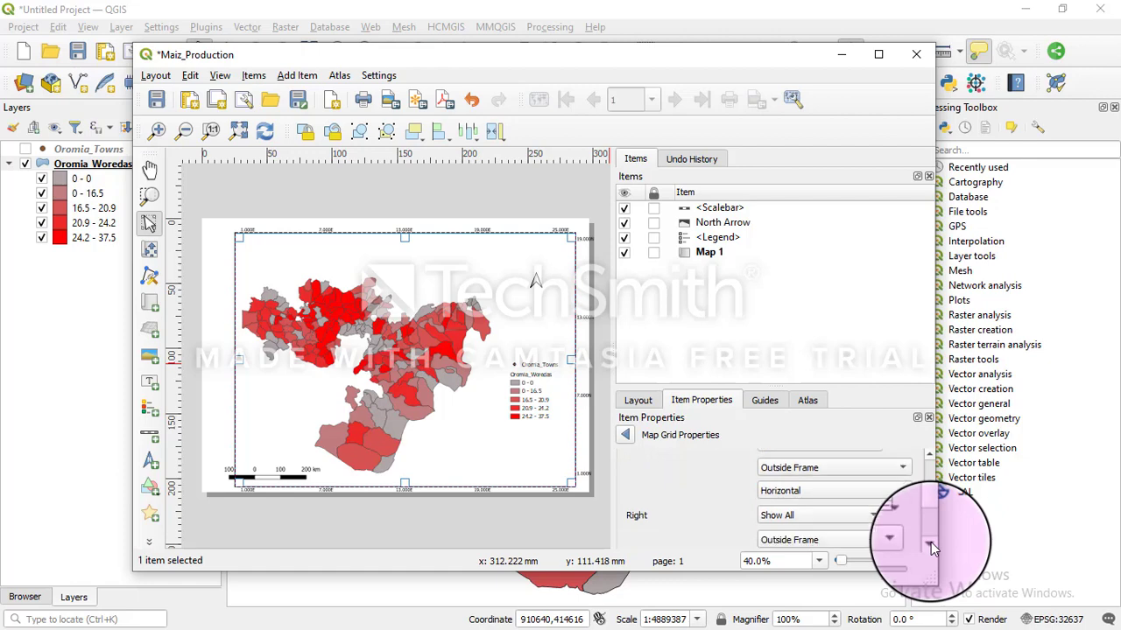
{"action": "left_click", "coordinate": [930, 544]}
{"action": "left_click", "coordinate": [930, 545]}
{"action": "left_click", "coordinate": [930, 545]}
{"action": "left_click", "coordinate": [930, 545]}
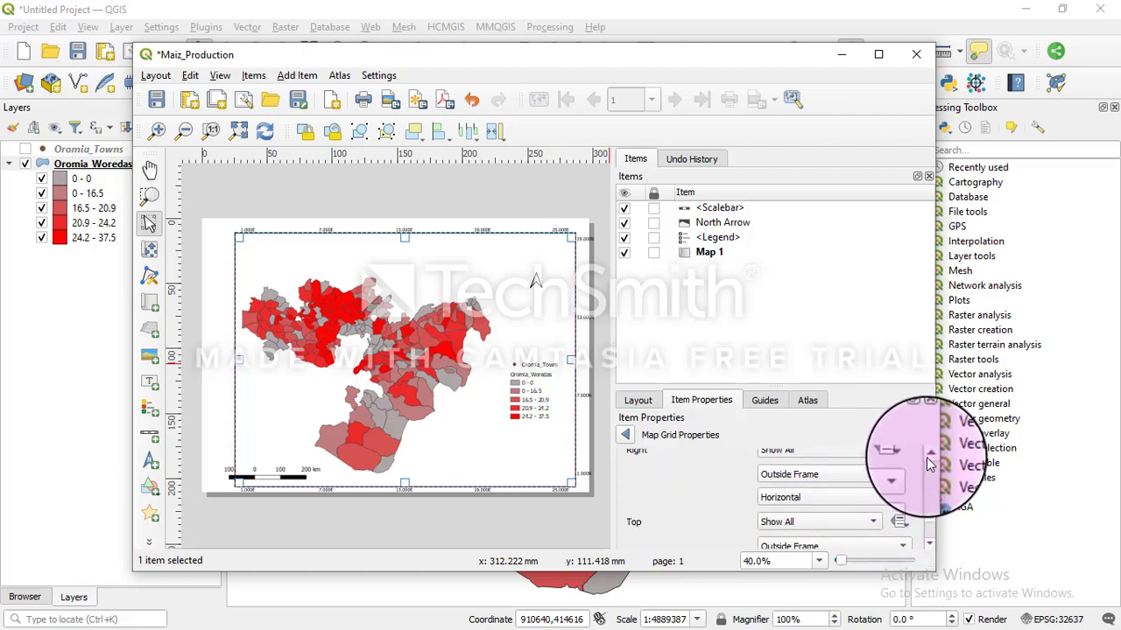
{"action": "left_click", "coordinate": [930, 455]}
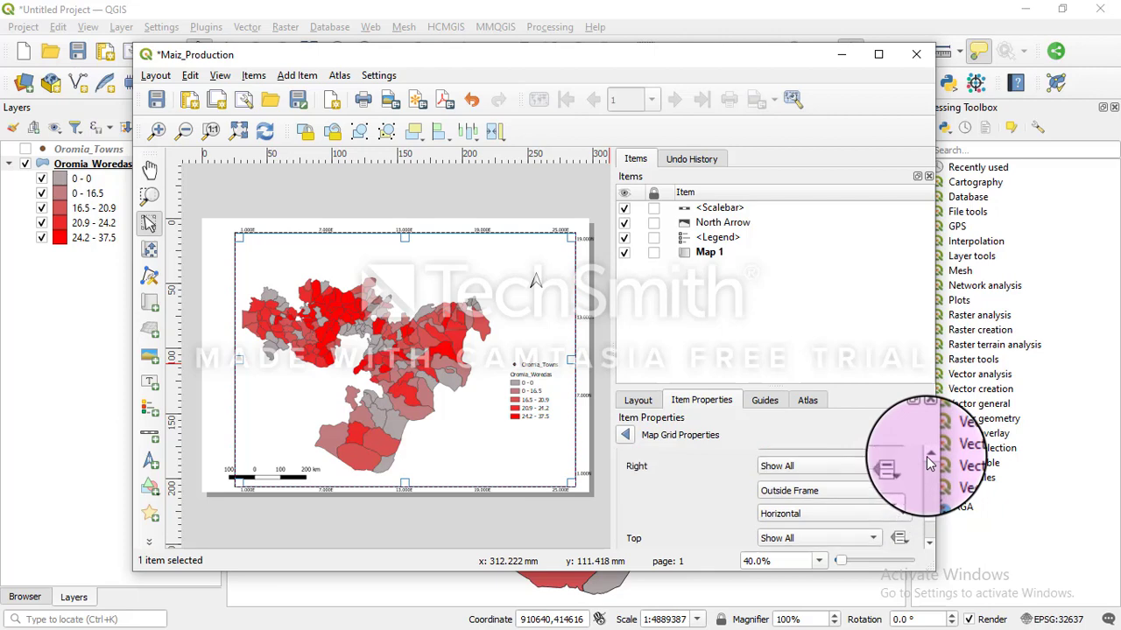
{"action": "left_click", "coordinate": [812, 508]}
{"action": "left_click", "coordinate": [801, 532]}
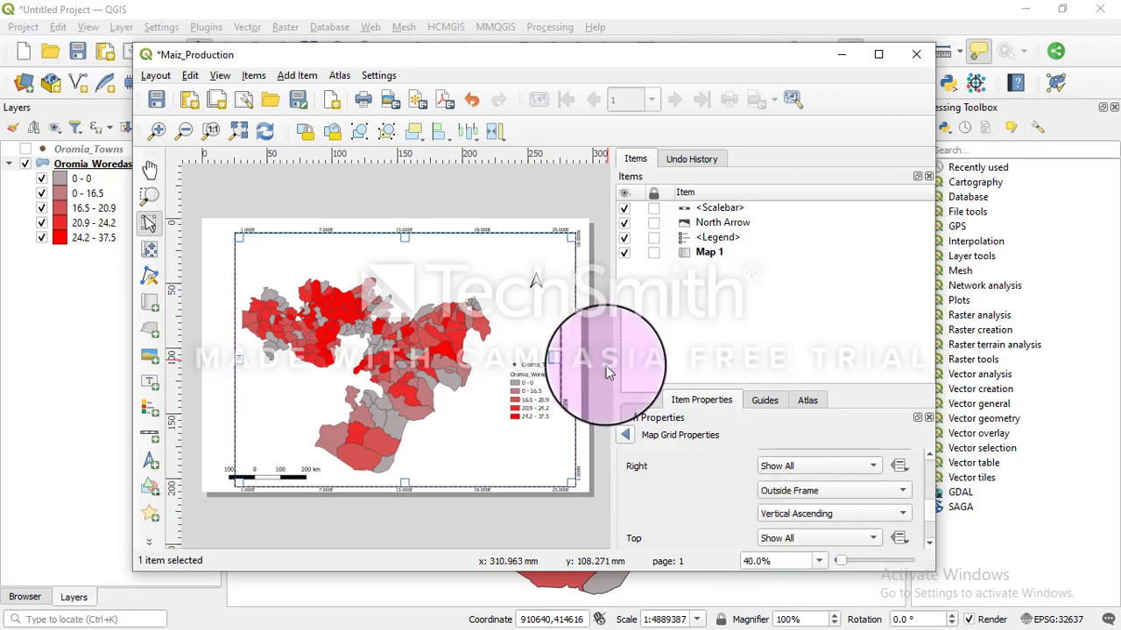
Step: Disable the grid coordinates along the map's bottom side
{"action": "left_click", "coordinate": [929, 544]}
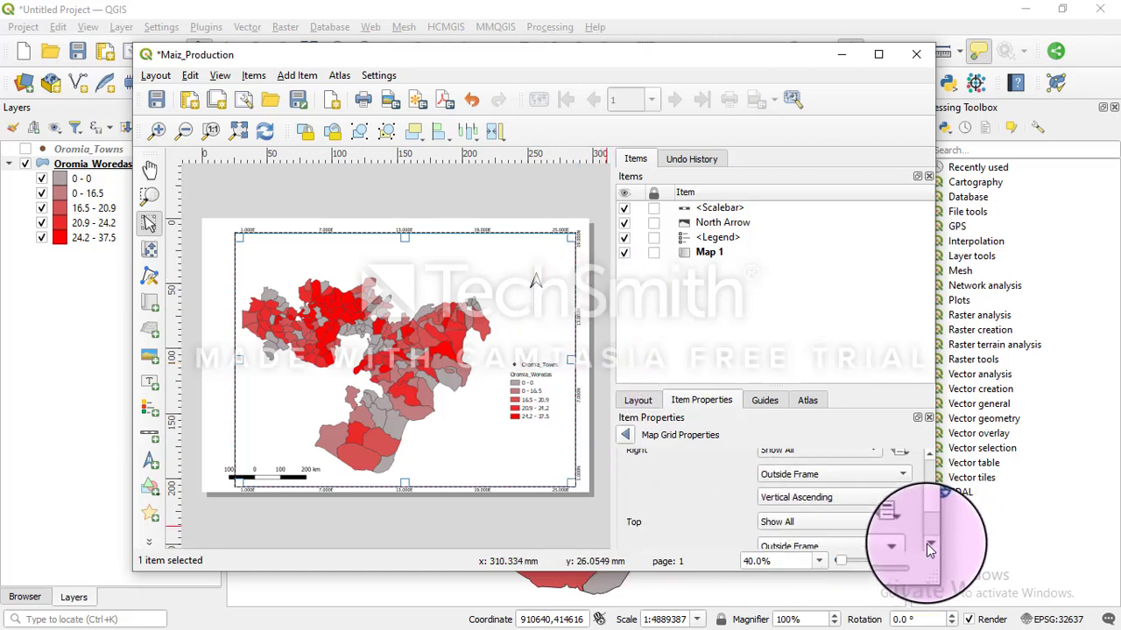
{"action": "left_click", "coordinate": [929, 547]}
{"action": "left_click", "coordinate": [930, 547]}
{"action": "left_click", "coordinate": [930, 547]}
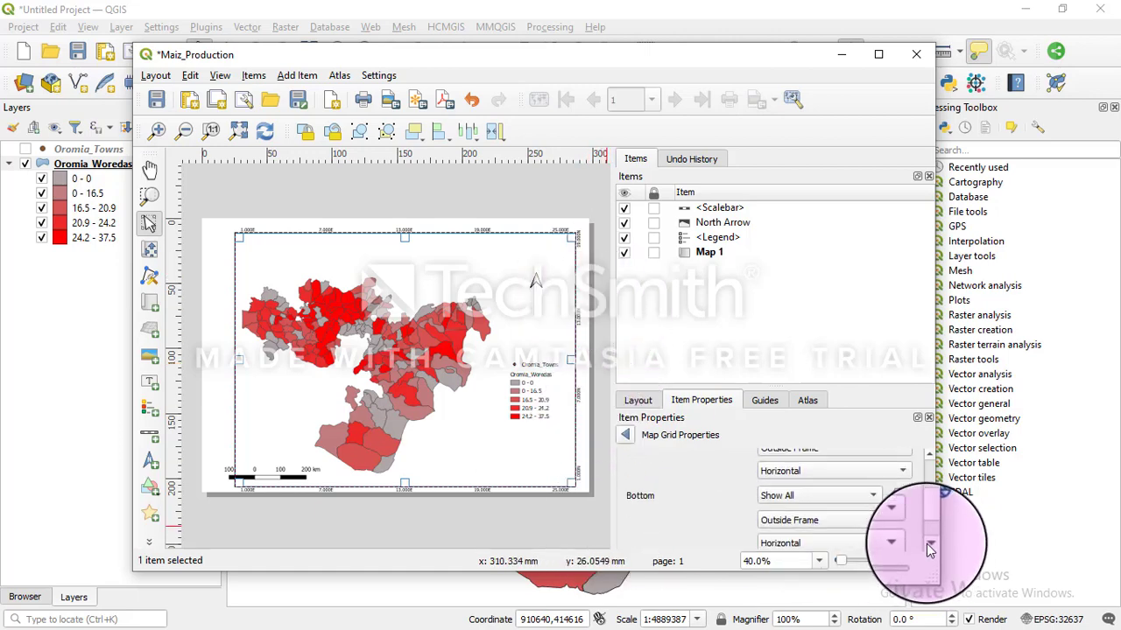
{"action": "left_click", "coordinate": [841, 498]}
{"action": "left_click", "coordinate": [808, 545]}
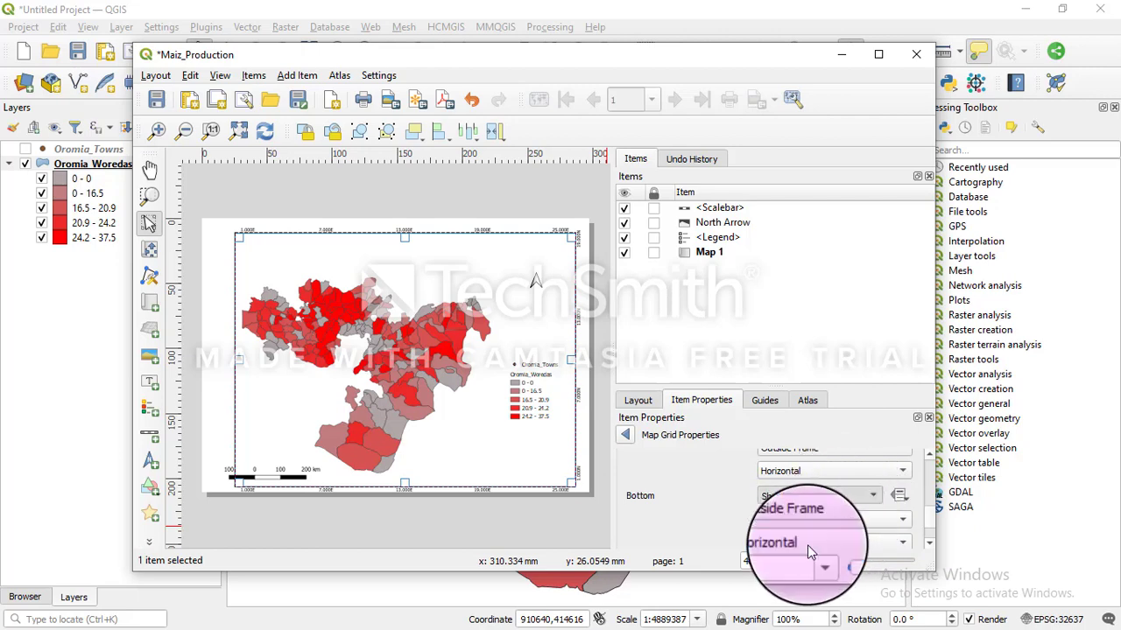
Step: Set the grid annotation font size to 19 points and deselect the map
{"action": "left_click", "coordinate": [930, 542]}
{"action": "left_click", "coordinate": [929, 543]}
{"action": "left_click", "coordinate": [929, 543]}
{"action": "left_click", "coordinate": [929, 543]}
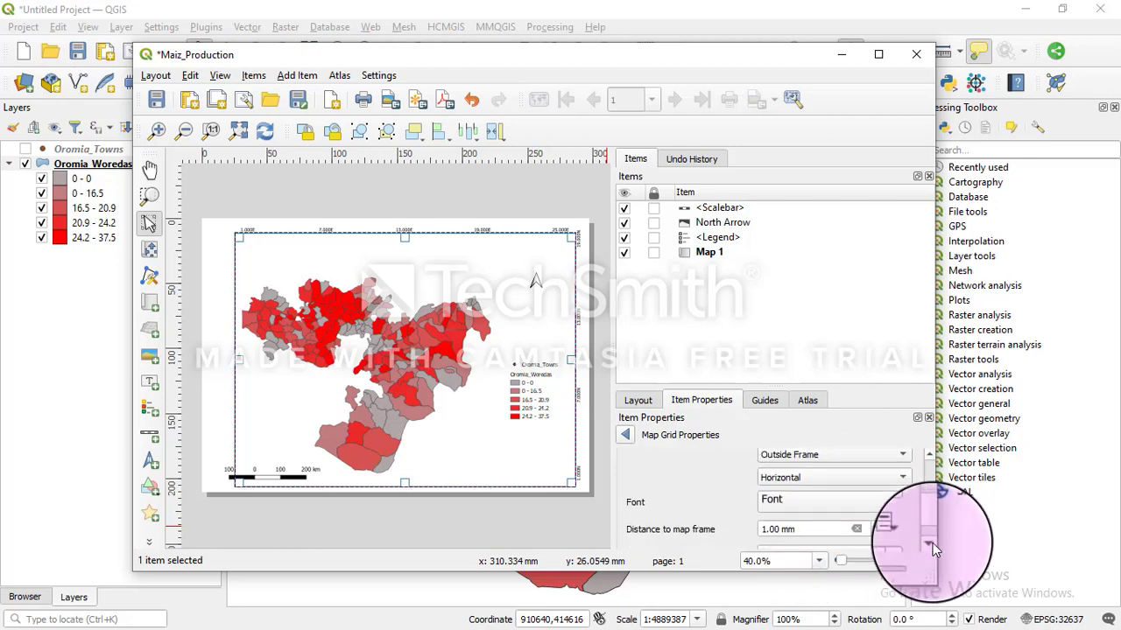
{"action": "left_click", "coordinate": [834, 510]}
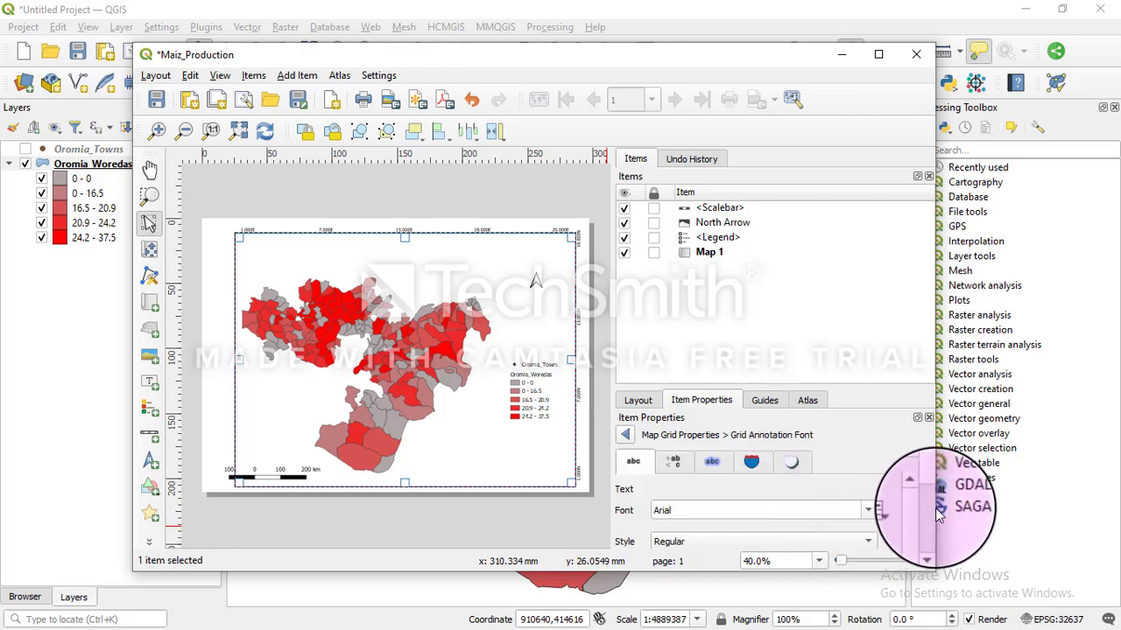
{"action": "left_click_drag", "start_coordinate": [930, 479], "coordinate": [935, 513]}
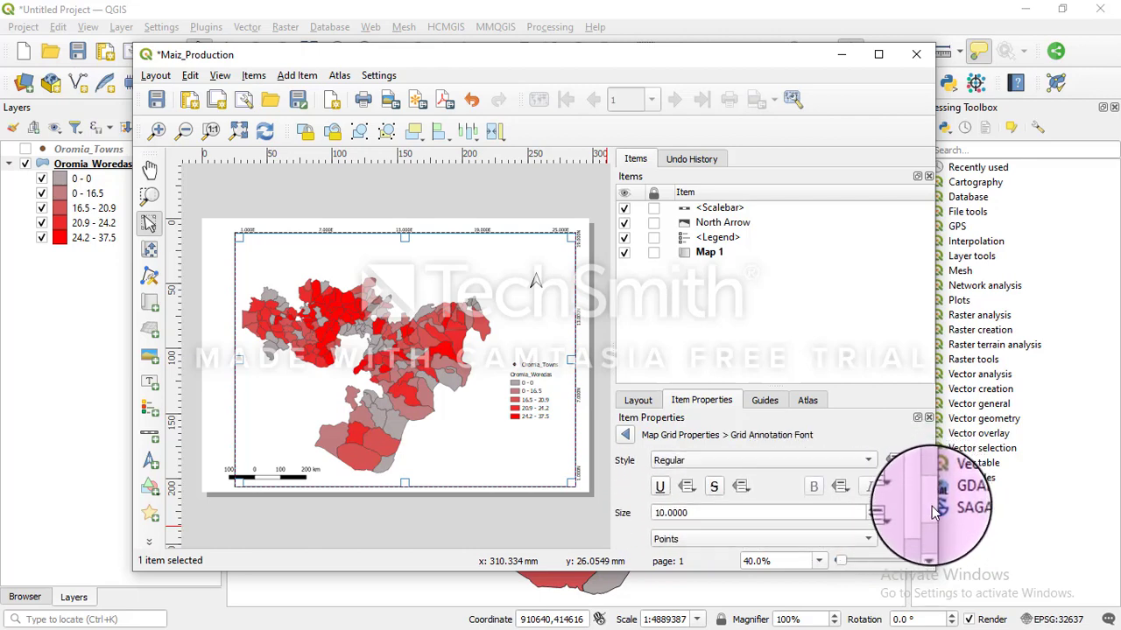
{"action": "left_click", "coordinate": [872, 509]}
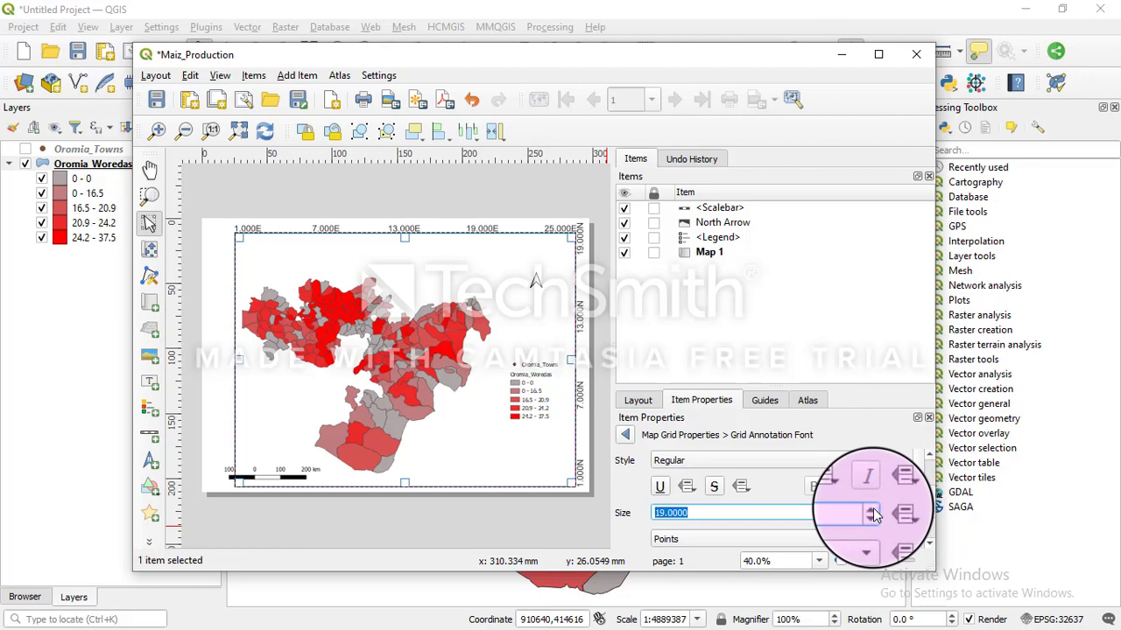
{"action": "left_click", "coordinate": [930, 545]}
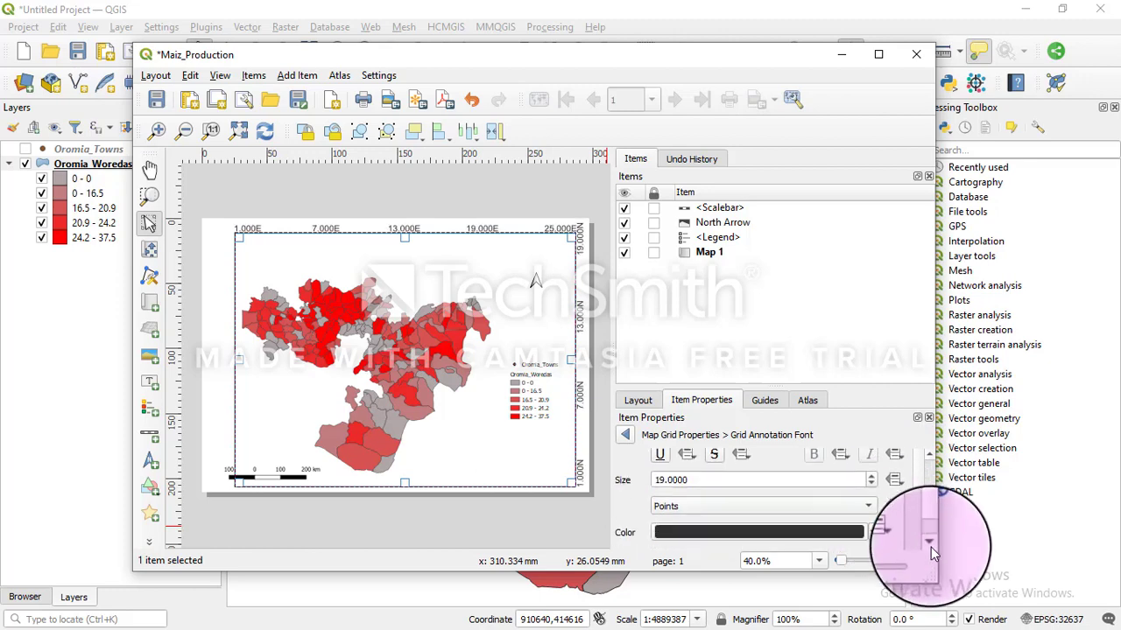
{"action": "left_click", "coordinate": [930, 545]}
{"action": "left_click", "coordinate": [930, 544]}
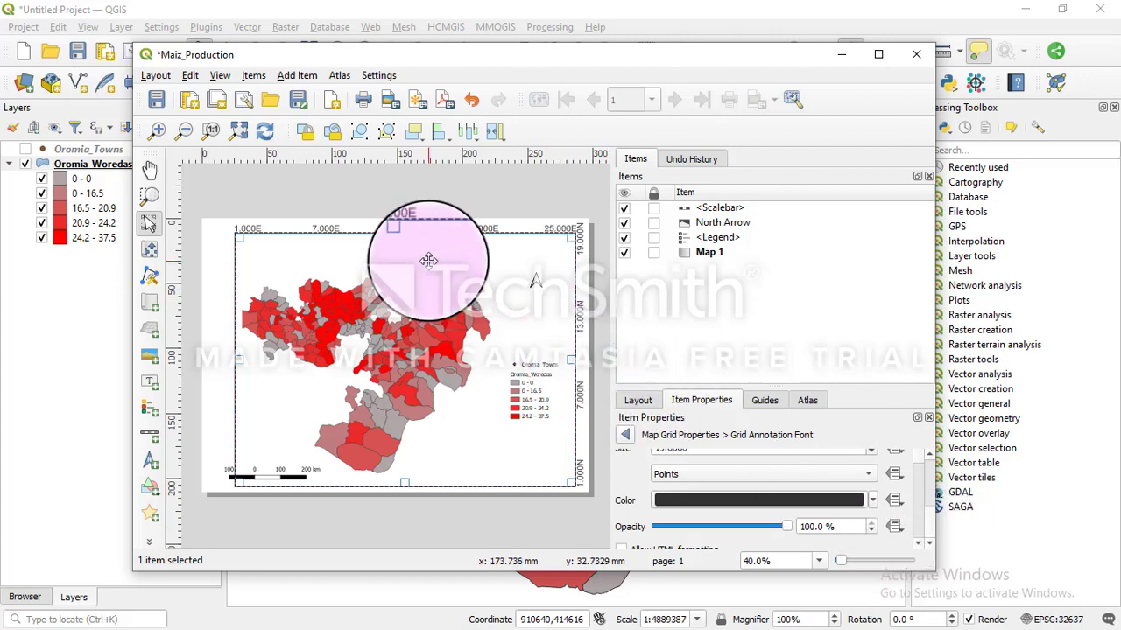
{"action": "left_click", "coordinate": [444, 228]}
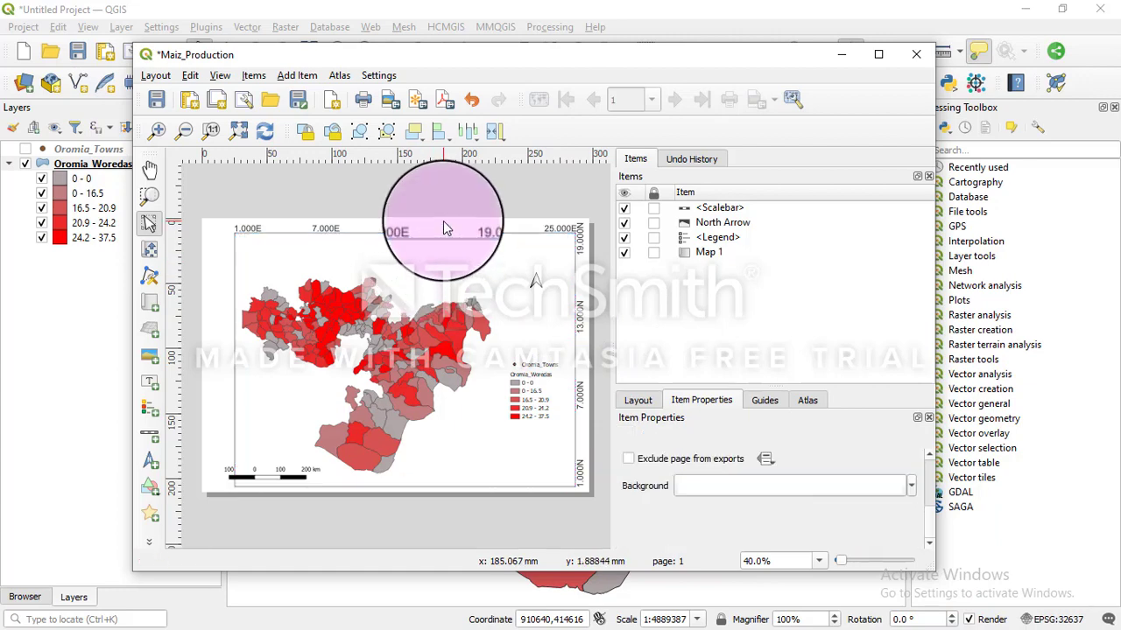
Step: Add a rectangle shape spanning almost the whole layout page as a surrounding border
{"action": "left_click", "coordinate": [291, 78]}
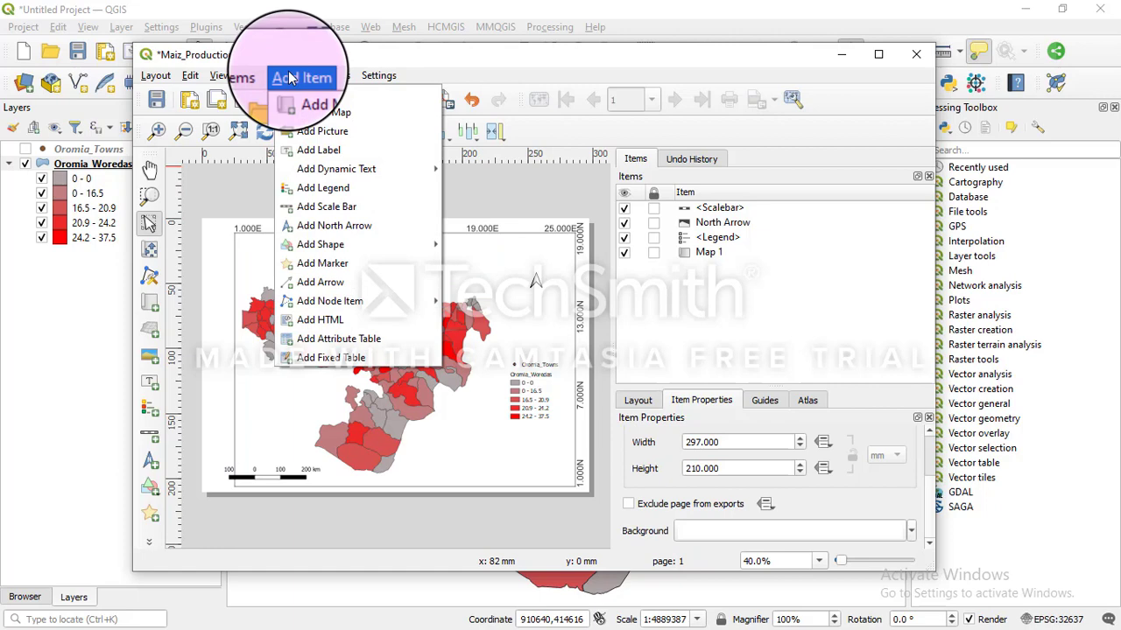
{"action": "mouse_move", "coordinate": [321, 244]}
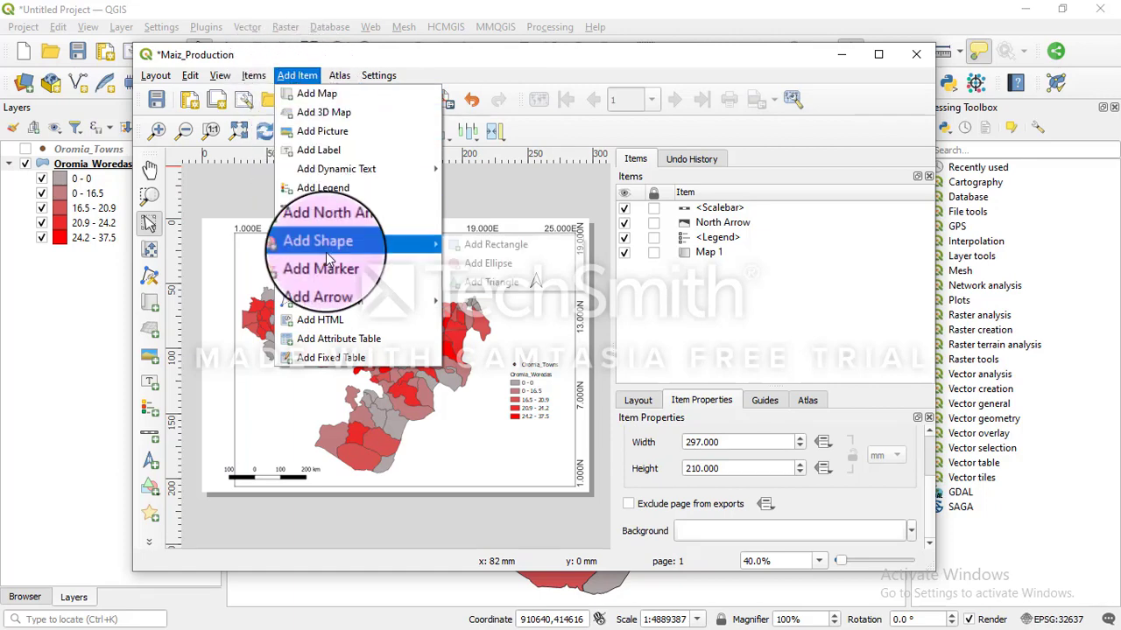
{"action": "left_click", "coordinate": [491, 244]}
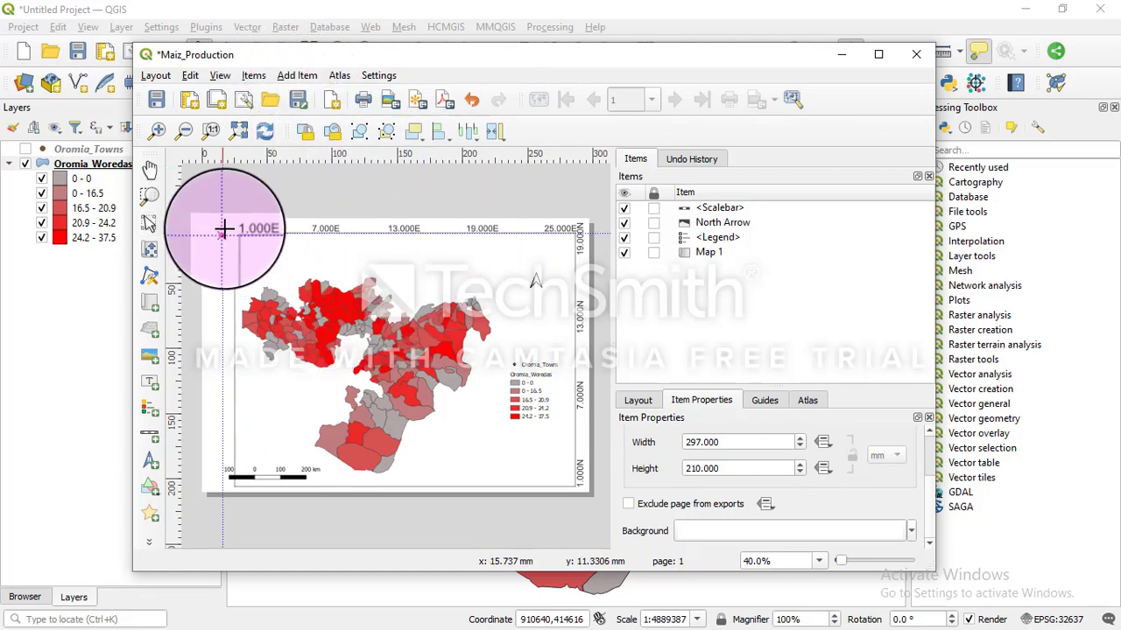
{"action": "mouse_move", "coordinate": [207, 218]}
{"action": "left_mouse_down"}
{"action": "mouse_move", "coordinate": [578, 293]}
{"action": "mouse_move", "coordinate": [591, 495]}
{"action": "left_mouse_up"}
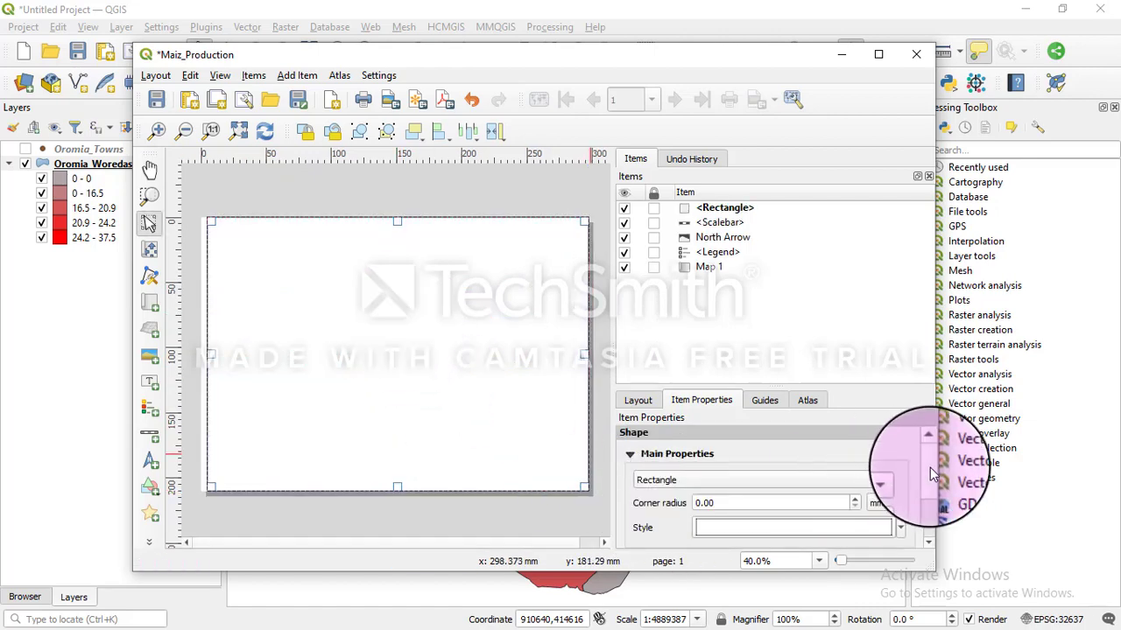
Step: Change the rectangle's fill symbol layer type to Outline: Simple Line and deselect the rectangle
{"action": "scroll", "coordinate": [930, 468], "scroll_direction": "down", "scroll_amount": 3}
{"action": "scroll", "coordinate": [930, 481], "scroll_direction": "up", "scroll_amount": 1}
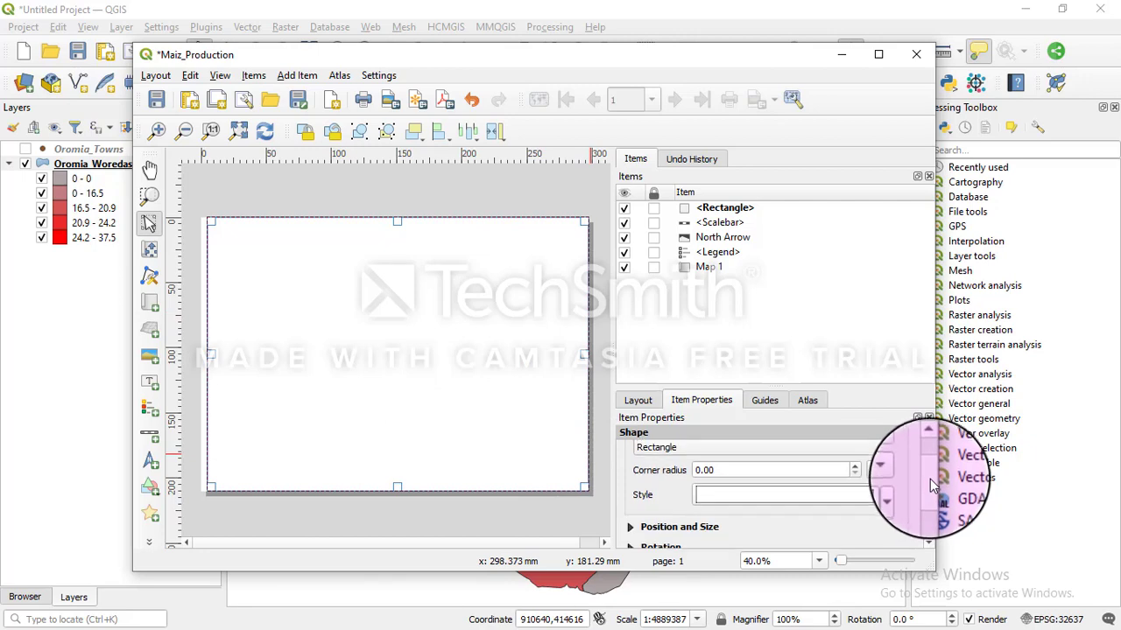
{"action": "left_click", "coordinate": [864, 502]}
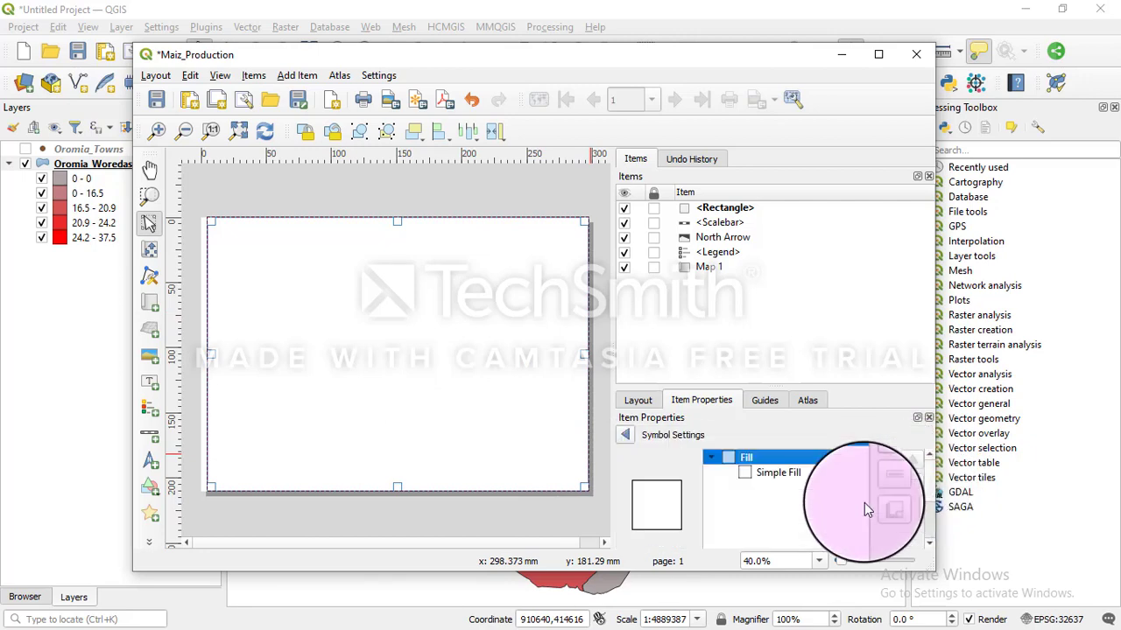
{"action": "left_click", "coordinate": [779, 472]}
{"action": "scroll", "coordinate": [930, 504], "scroll_direction": "down", "scroll_amount": 2}
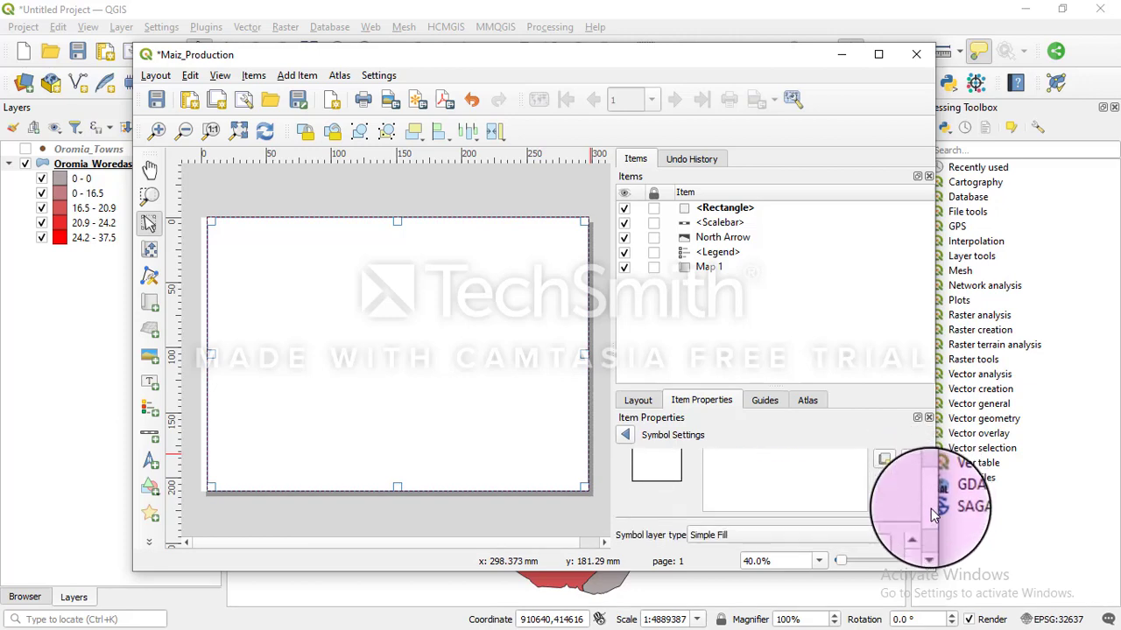
{"action": "left_click", "coordinate": [791, 518]}
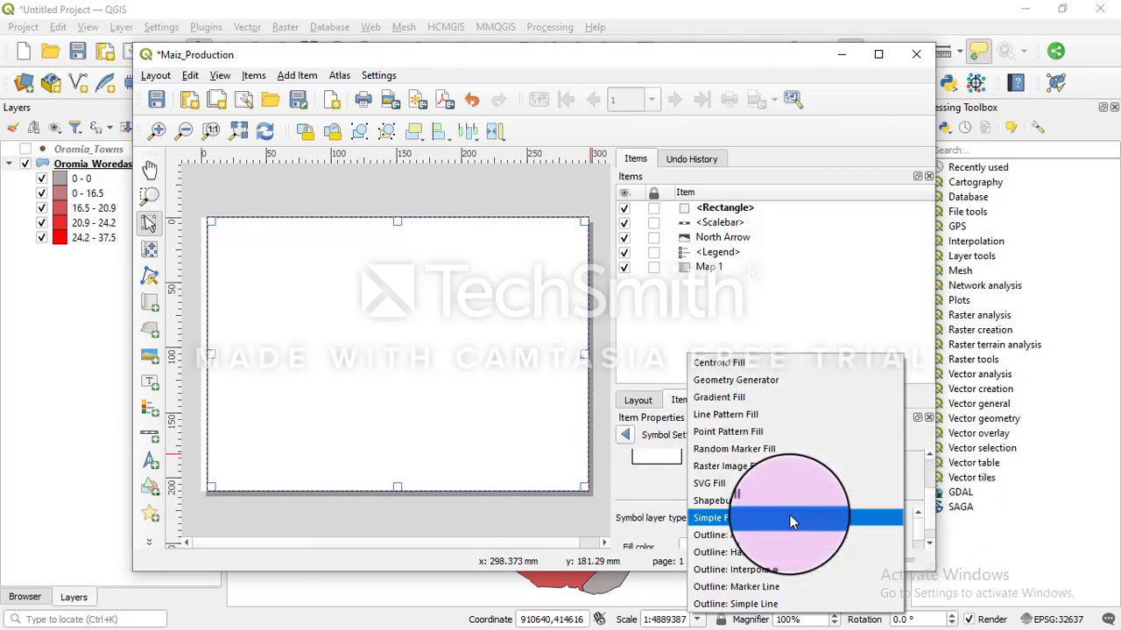
{"action": "left_click", "coordinate": [760, 603]}
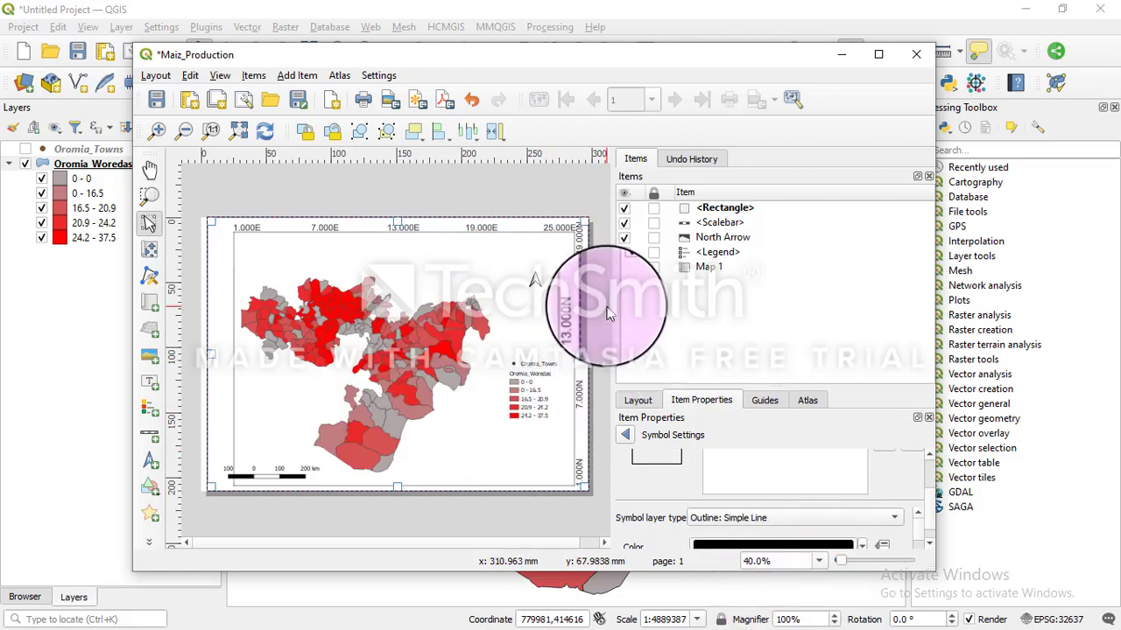
{"action": "left_click", "coordinate": [601, 306]}
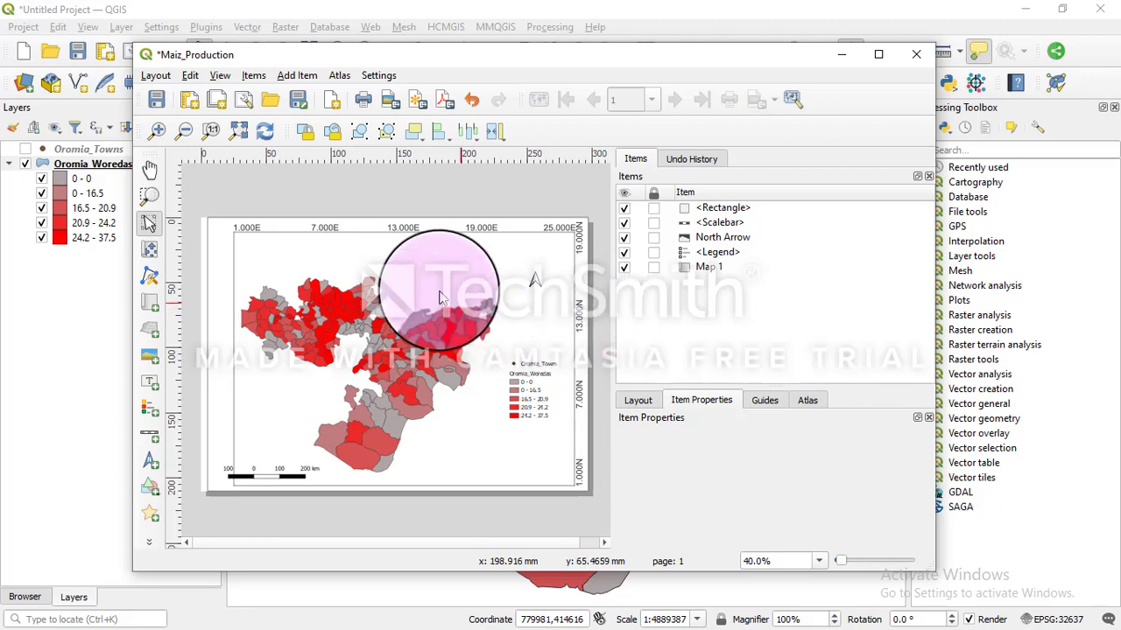
Step: Add a wide label above the map with the text "Maiz Production of Oromia Weredas"
{"action": "left_click", "coordinate": [296, 75]}
{"action": "left_click", "coordinate": [317, 163]}
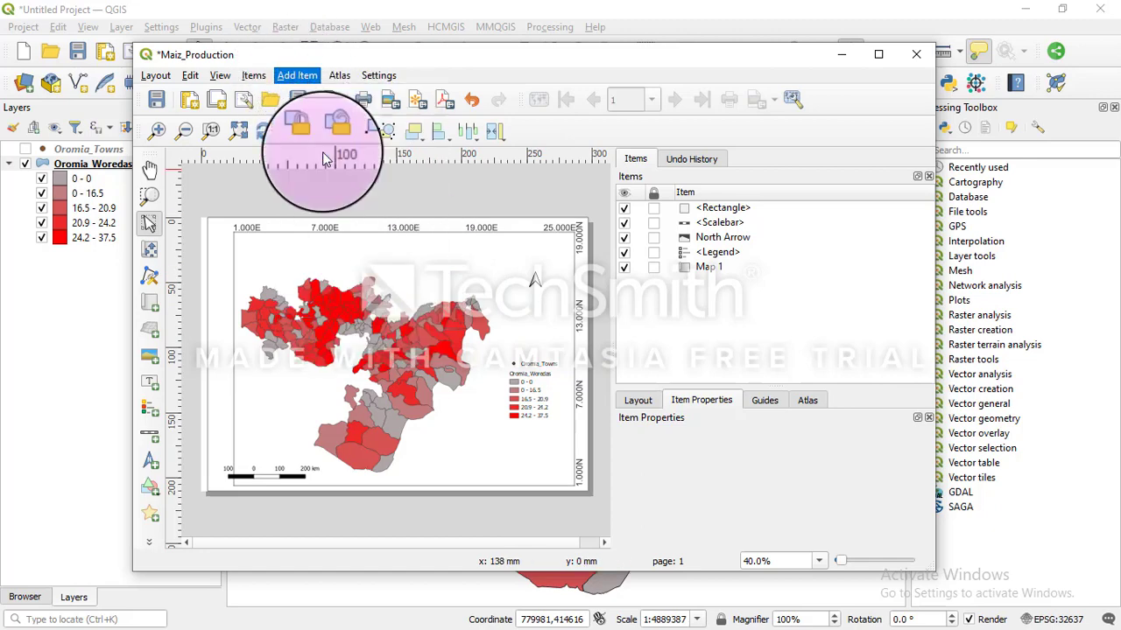
{"action": "left_click_drag", "start_coordinate": [296, 255], "coordinate": [506, 270]}
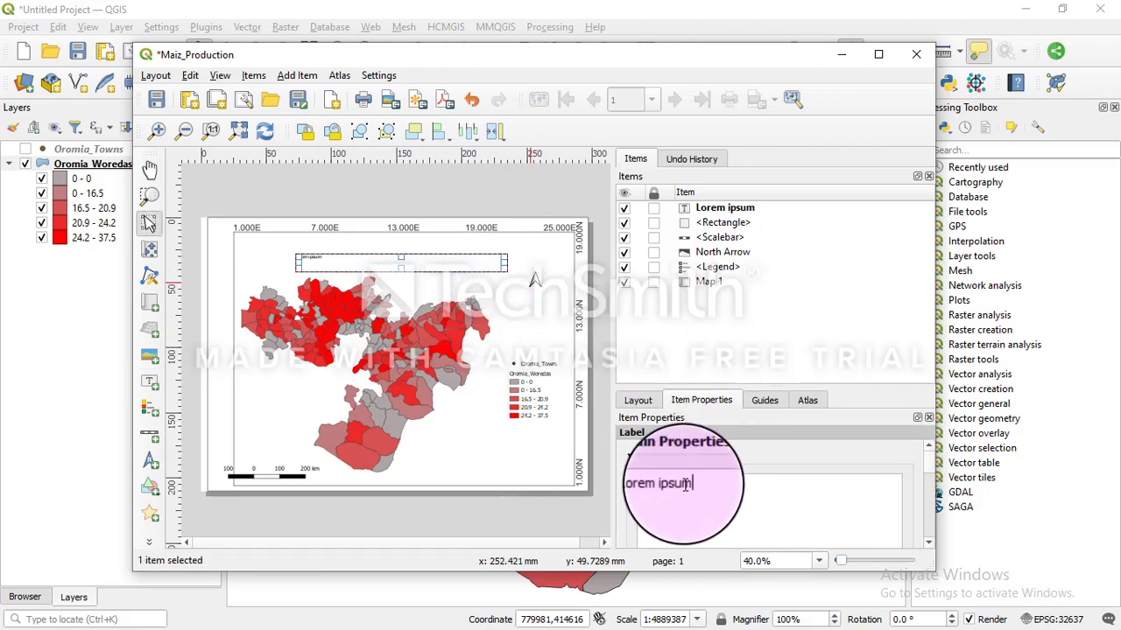
{"action": "left_click_drag", "start_coordinate": [680, 484], "coordinate": [640, 484]}
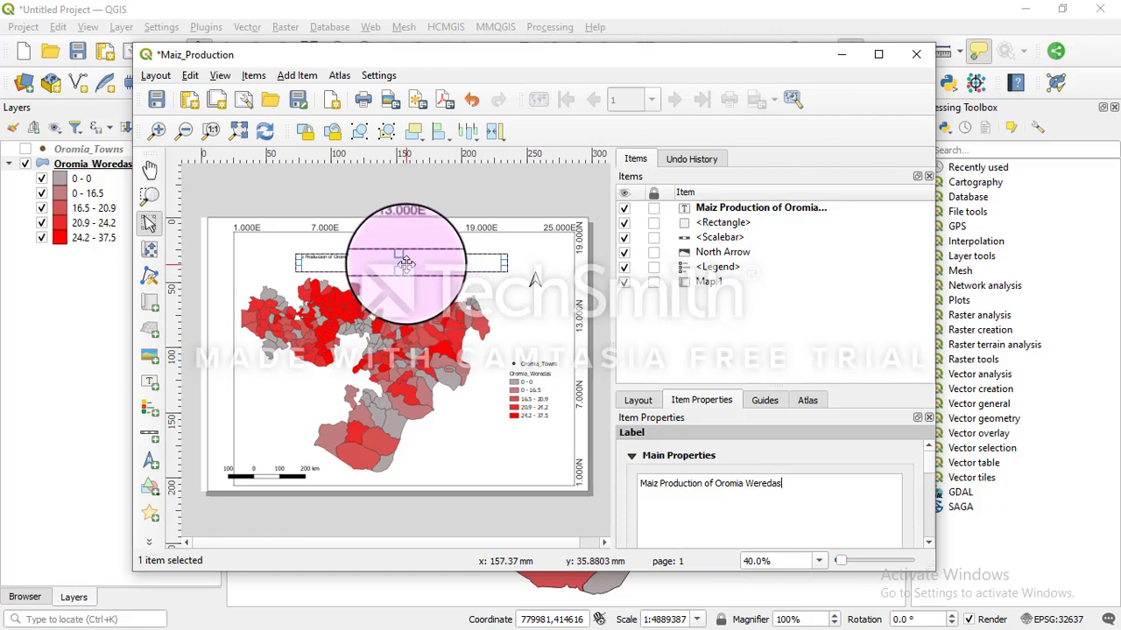
Step: Set the title label's font size to 20
{"action": "left_click_drag", "start_coordinate": [928, 458], "coordinate": [928, 488]}
{"action": "left_click", "coordinate": [887, 477]}
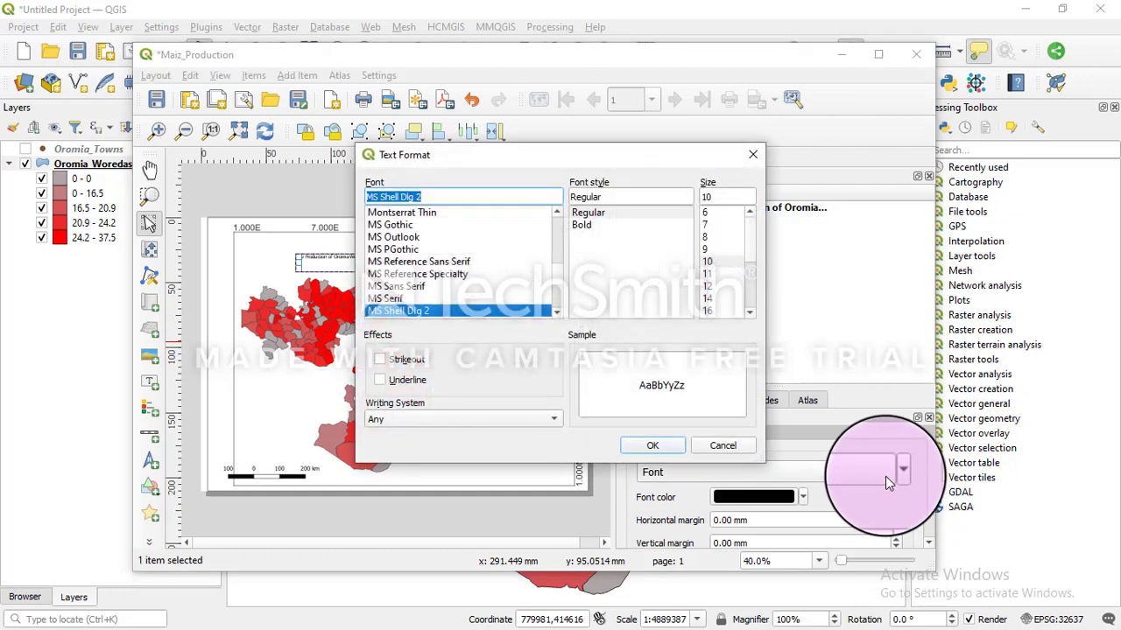
{"action": "left_click", "coordinate": [750, 311]}
{"action": "left_click", "coordinate": [749, 312]}
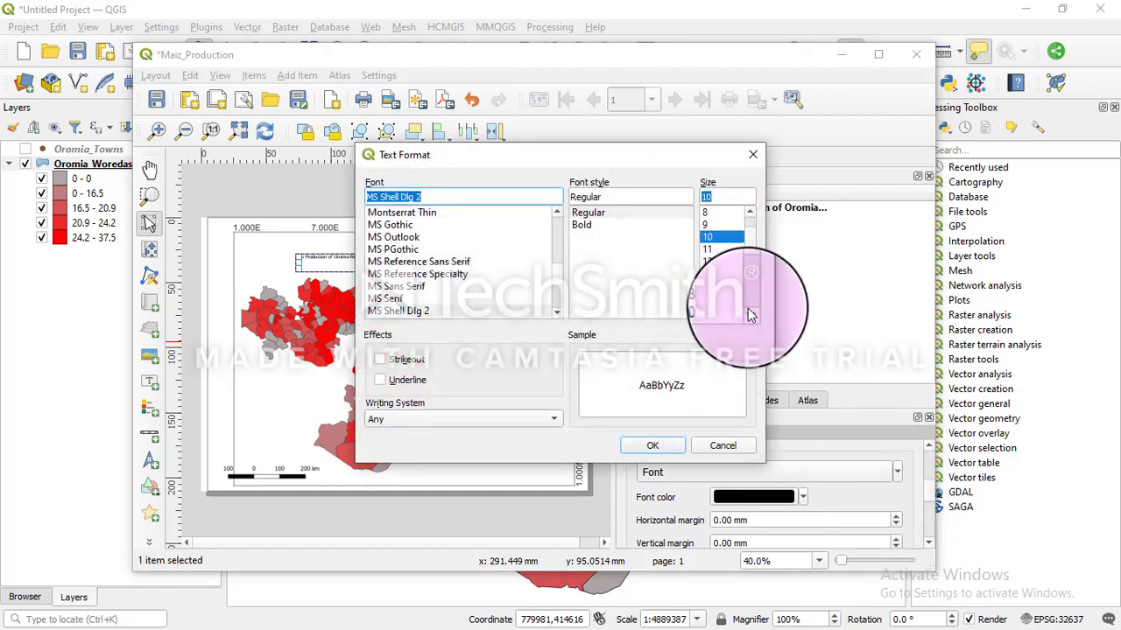
{"action": "left_click", "coordinate": [711, 312]}
{"action": "left_click", "coordinate": [657, 446]}
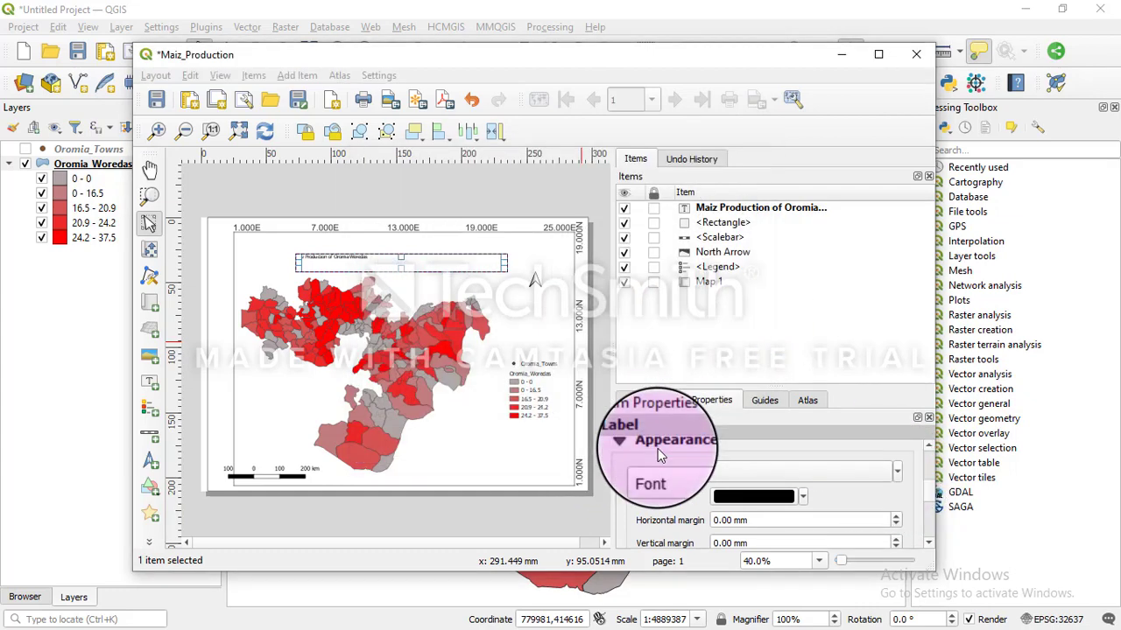
Step: Align the title text to Center horizontally and Middle vertically within its label
{"action": "left_click", "coordinate": [928, 543]}
{"action": "left_click", "coordinate": [929, 543]}
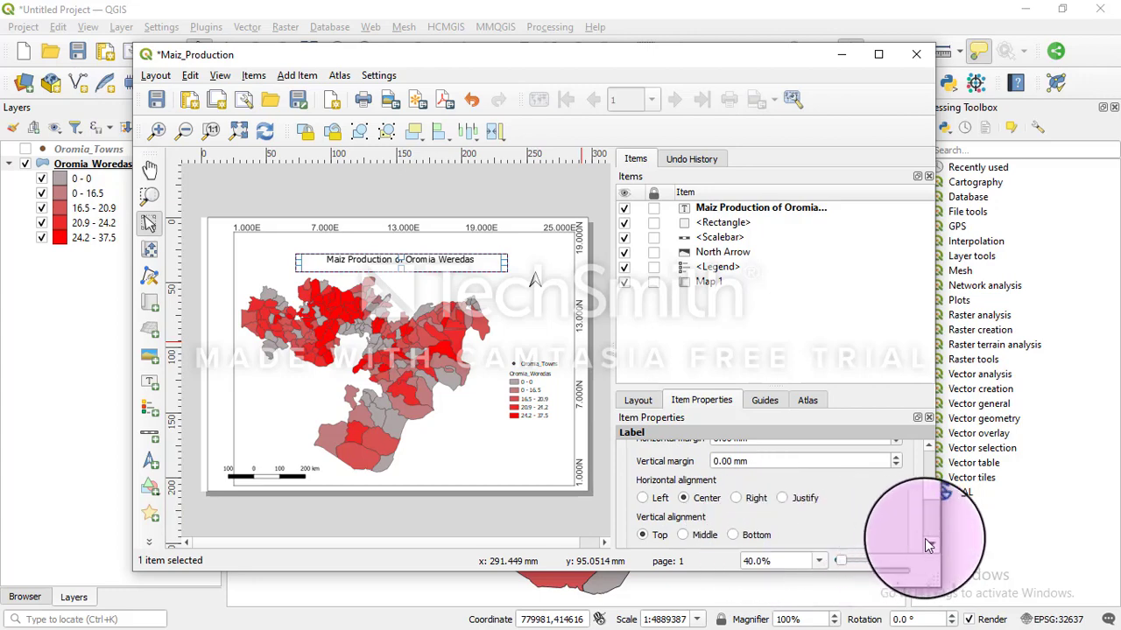
{"action": "left_click", "coordinate": [704, 535]}
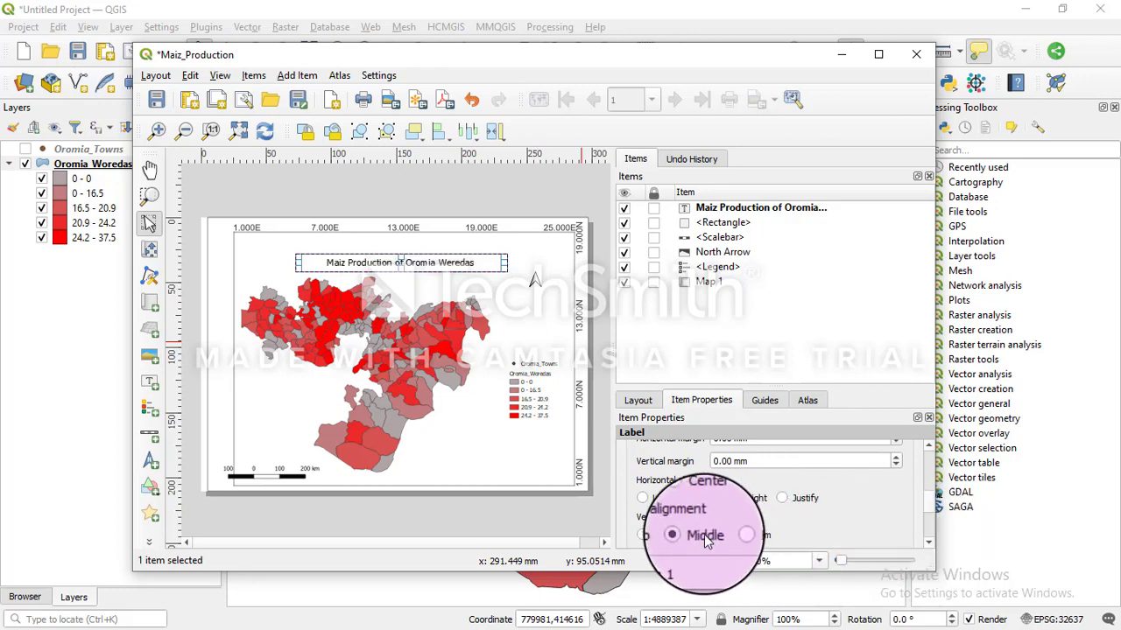
Step: Examine the title label's remaining properties, from position and rotation through frame, background, item ID, rendering and variables
{"action": "left_click", "coordinate": [929, 543]}
{"action": "left_click", "coordinate": [930, 544]}
{"action": "left_click", "coordinate": [930, 543]}
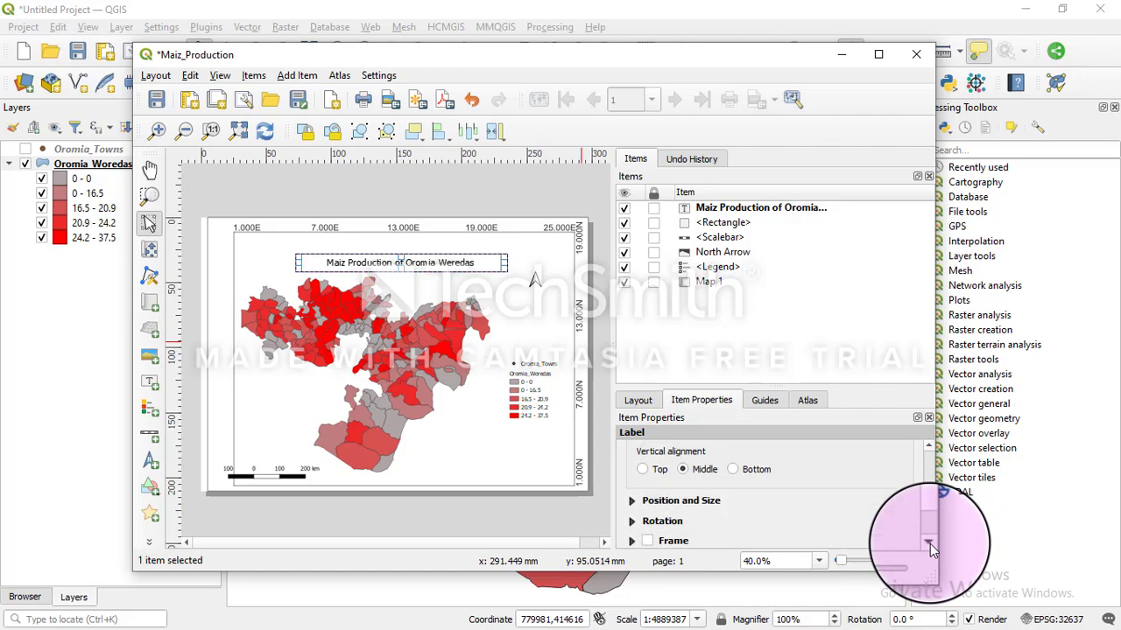
{"action": "left_click", "coordinate": [930, 543]}
{"action": "left_click", "coordinate": [930, 544]}
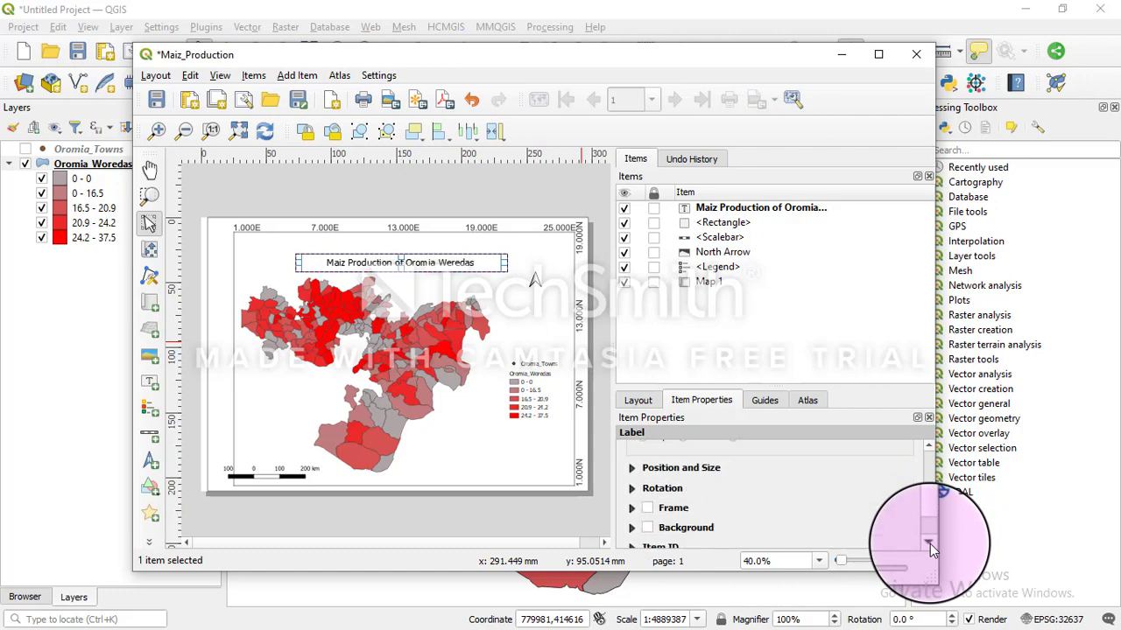
{"action": "left_click", "coordinate": [930, 544]}
{"action": "left_click", "coordinate": [930, 544]}
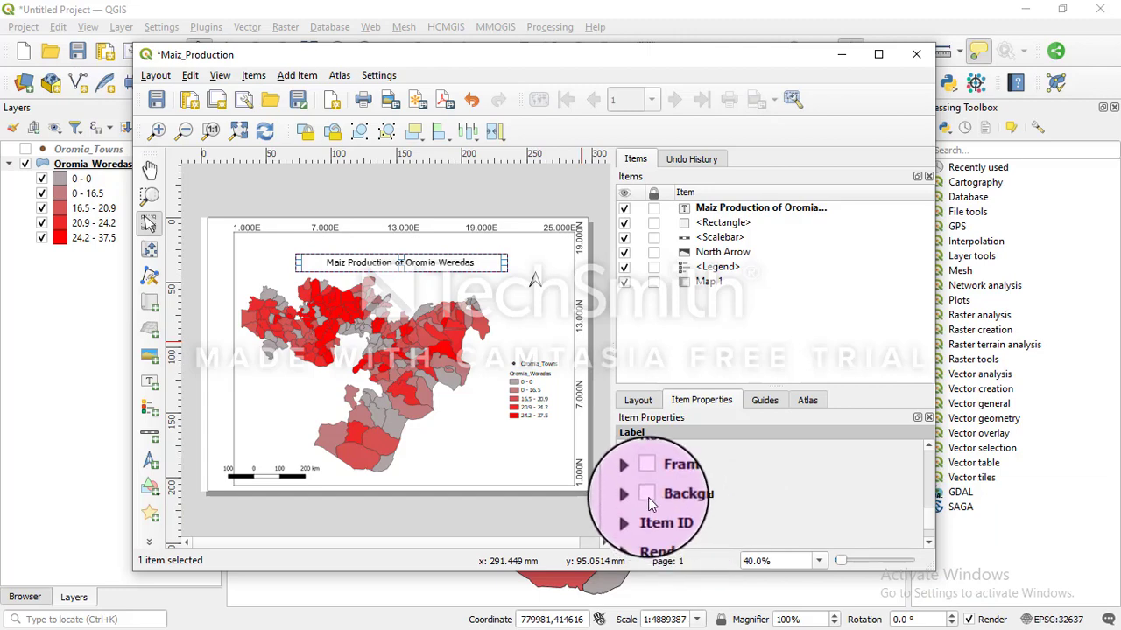
{"action": "left_click", "coordinate": [930, 544]}
{"action": "left_click", "coordinate": [930, 544]}
{"action": "left_click", "coordinate": [930, 544]}
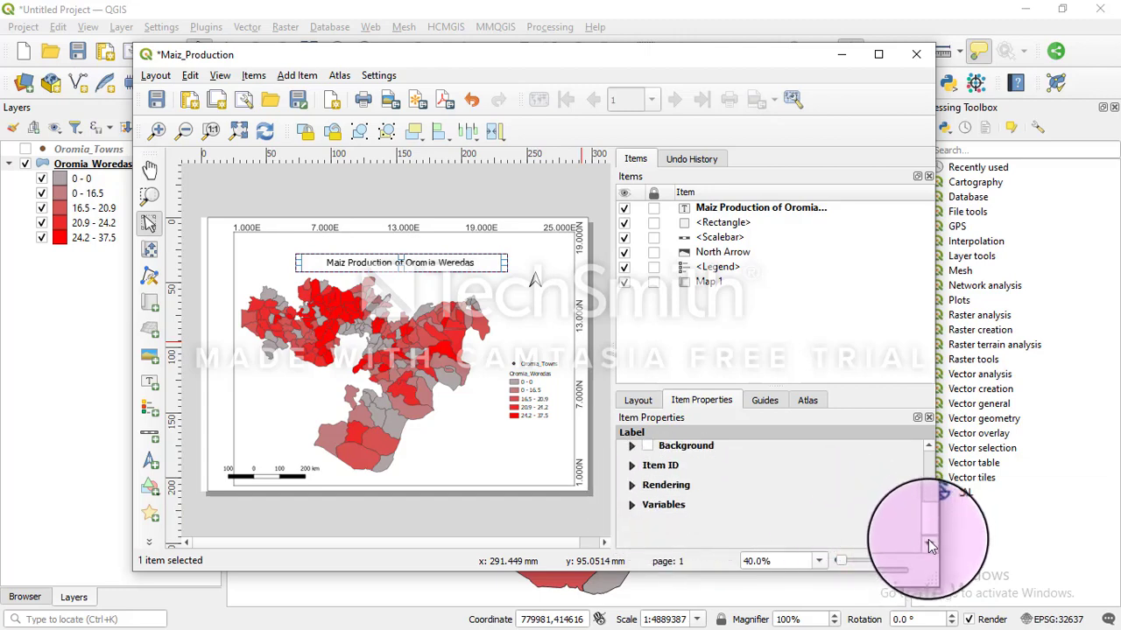
Step: Change the title label's font color to blue with the color wheel
{"action": "left_click_drag", "start_coordinate": [929, 526], "coordinate": [923, 489]}
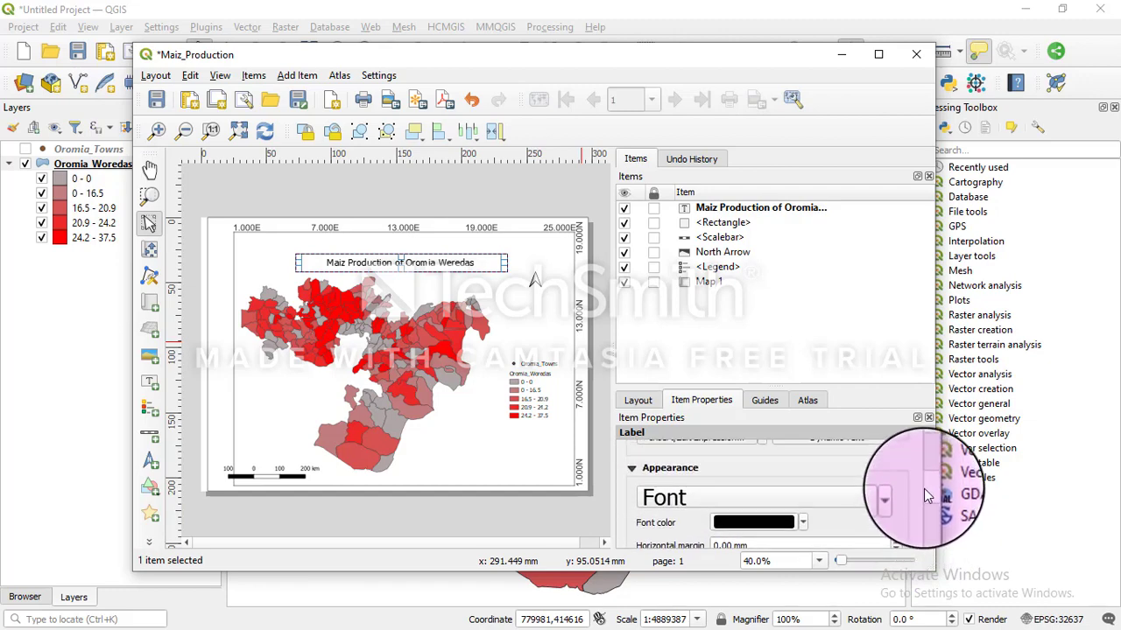
{"action": "left_click", "coordinate": [783, 523]}
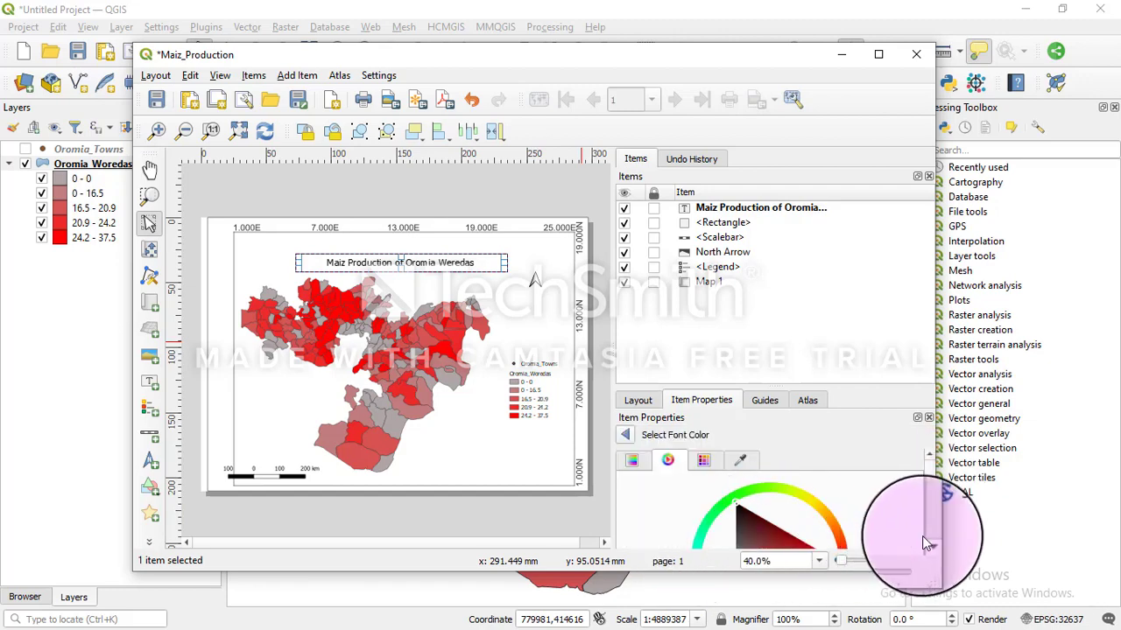
{"action": "left_click_drag", "start_coordinate": [932, 480], "coordinate": [934, 488]}
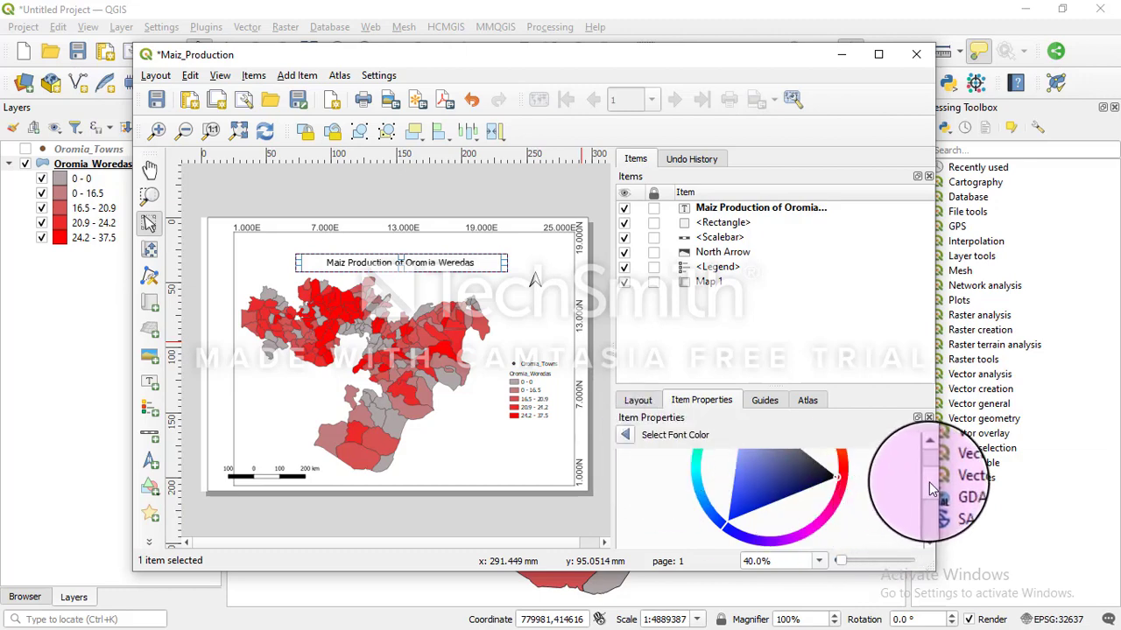
{"action": "left_click_drag", "start_coordinate": [929, 482], "coordinate": [925, 469]}
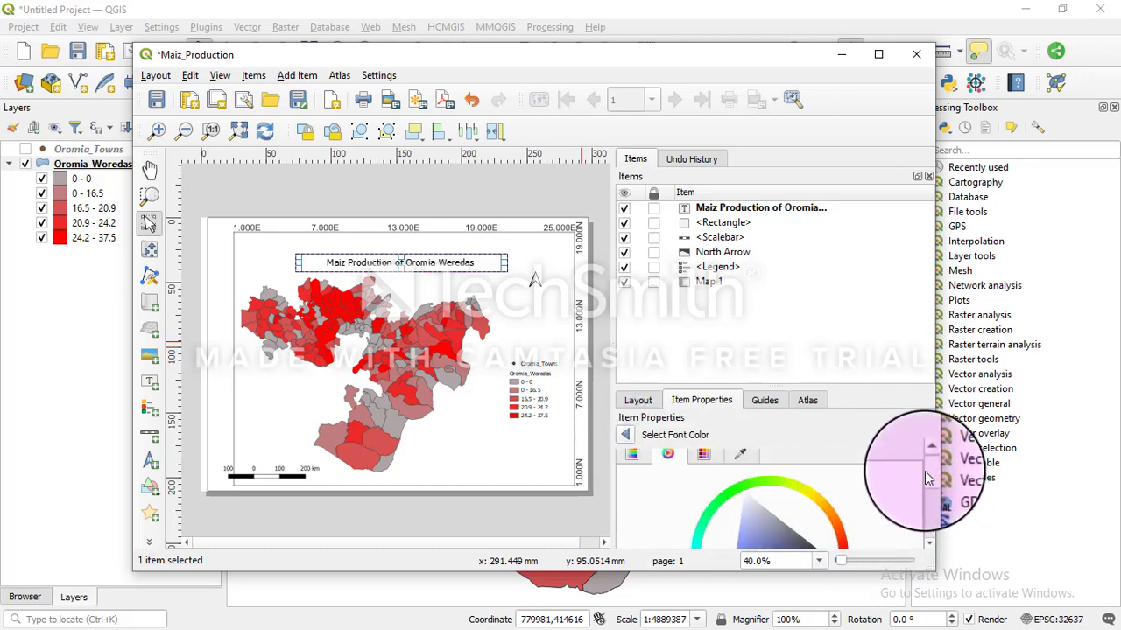
{"action": "left_click", "coordinate": [624, 435]}
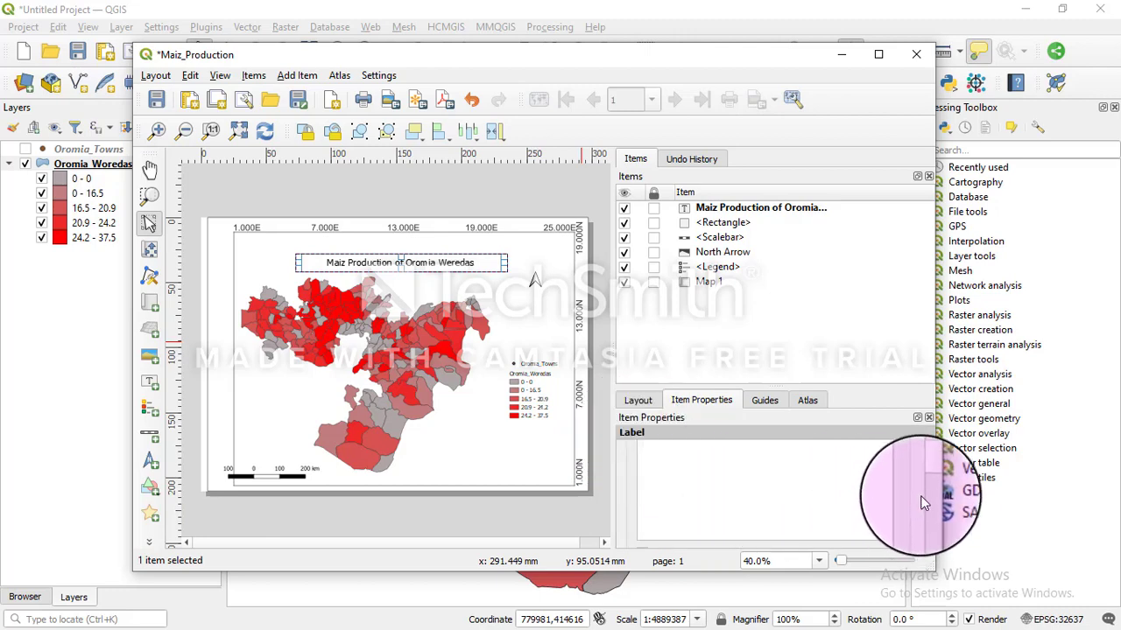
{"action": "mouse_move", "coordinate": [930, 468]}
{"action": "left_mouse_down"}
{"action": "mouse_move", "coordinate": [928, 519]}
{"action": "mouse_move", "coordinate": [930, 455]}
{"action": "mouse_move", "coordinate": [930, 487]}
{"action": "left_mouse_up"}
{"action": "left_click", "coordinate": [797, 502]}
{"action": "left_click", "coordinate": [735, 500]}
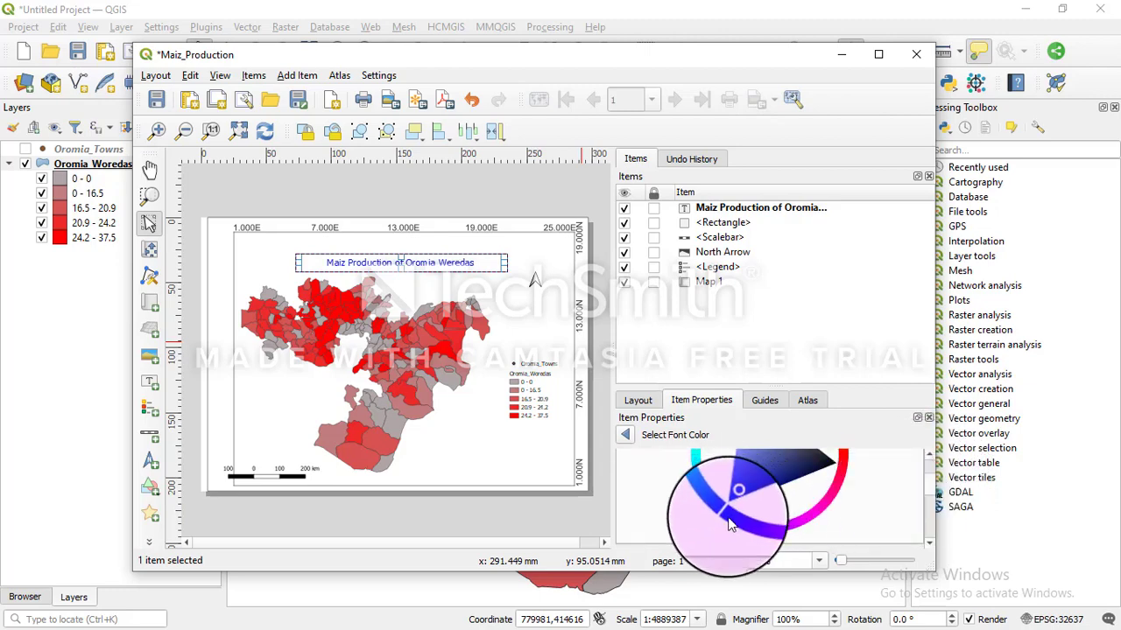
{"action": "left_click", "coordinate": [728, 519]}
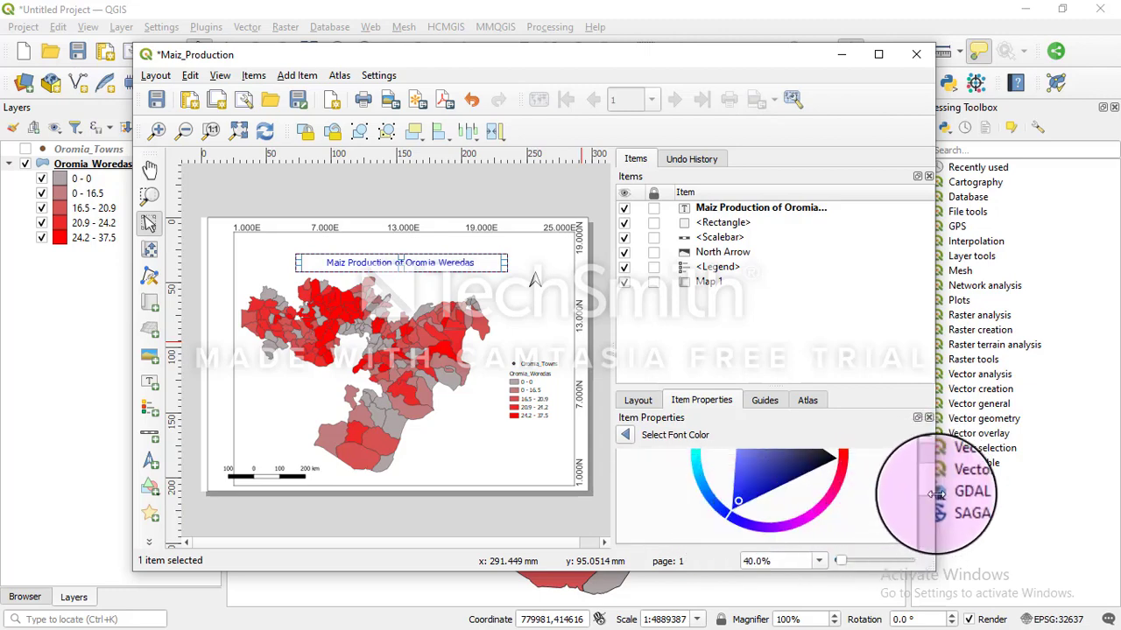
Step: Store the title's blue in the color swatches, leave the font color settings and deselect the title
{"action": "left_click_drag", "start_coordinate": [932, 488], "coordinate": [928, 536]}
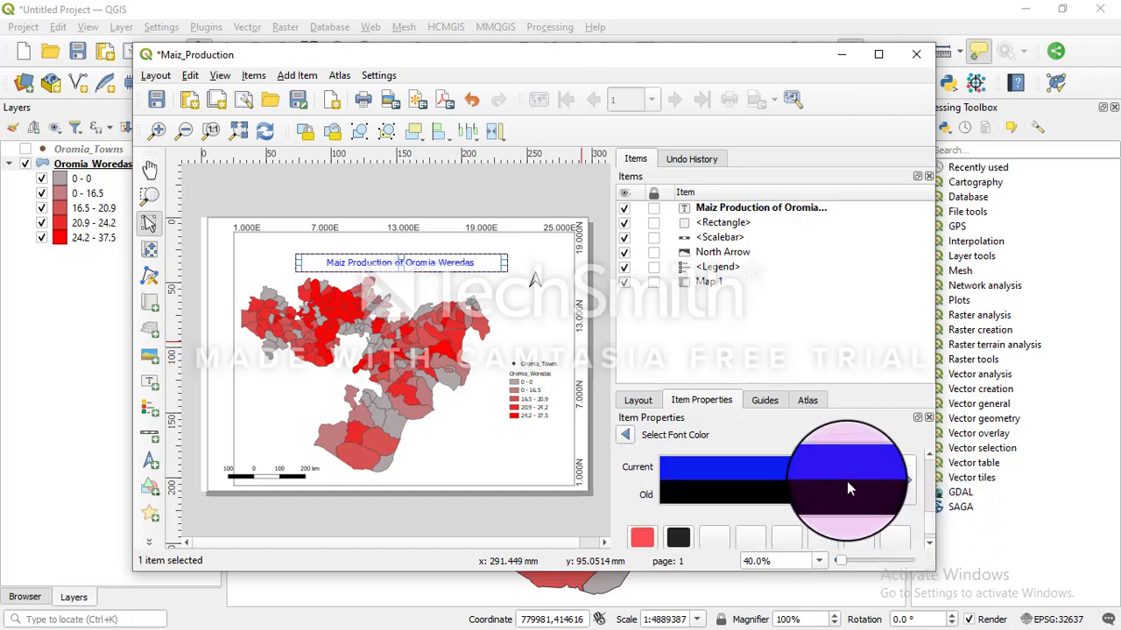
{"action": "left_click", "coordinate": [906, 487]}
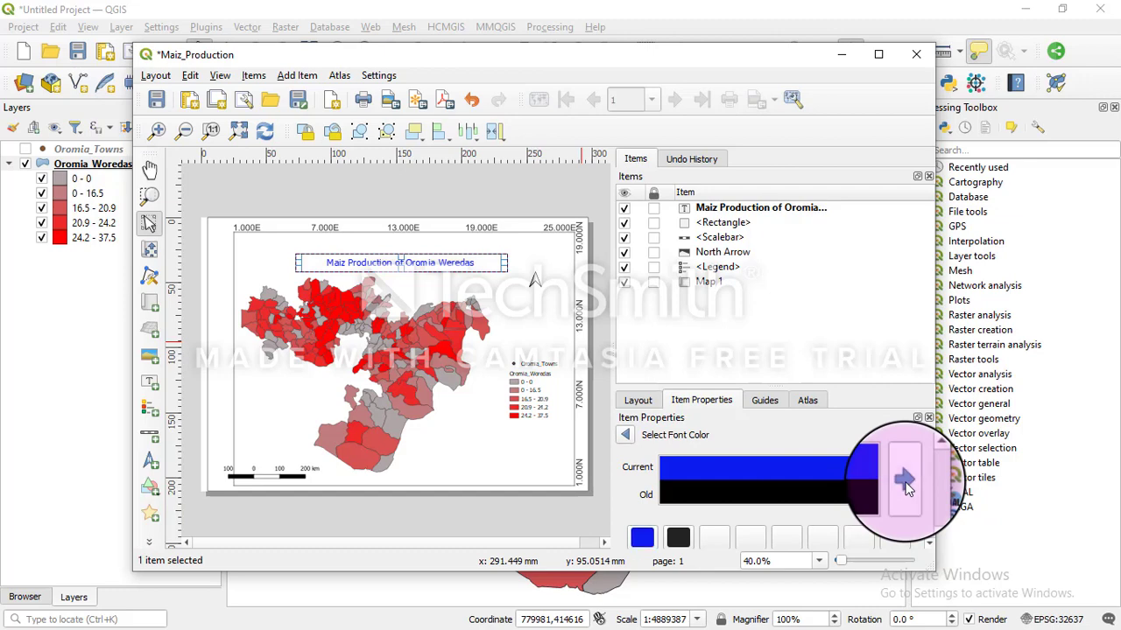
{"action": "left_click", "coordinate": [625, 434]}
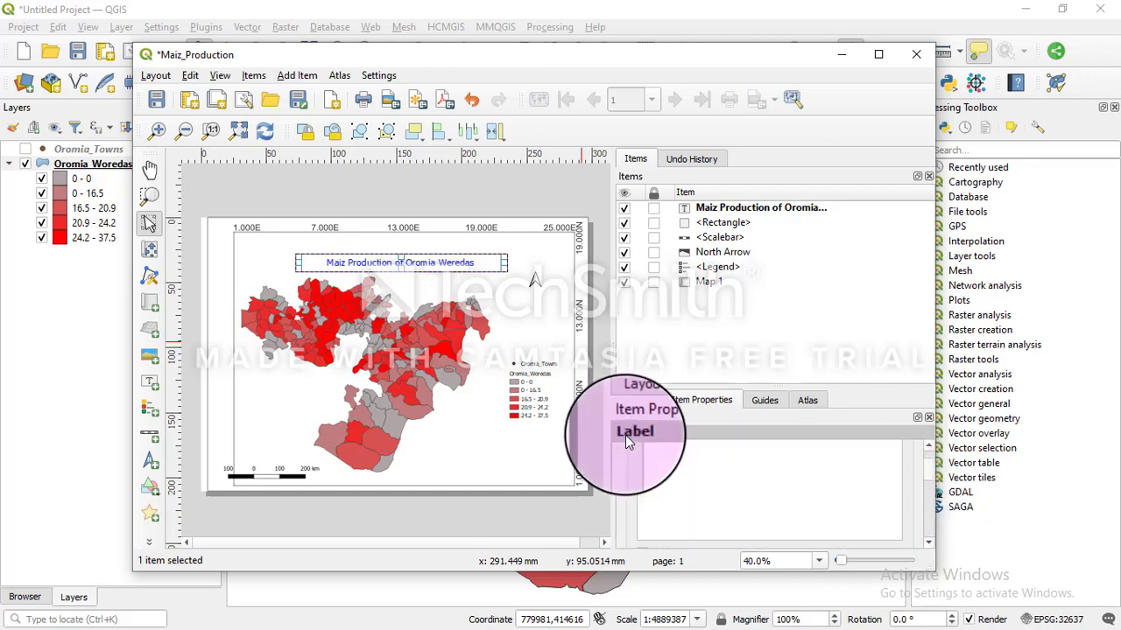
{"action": "left_click", "coordinate": [515, 303]}
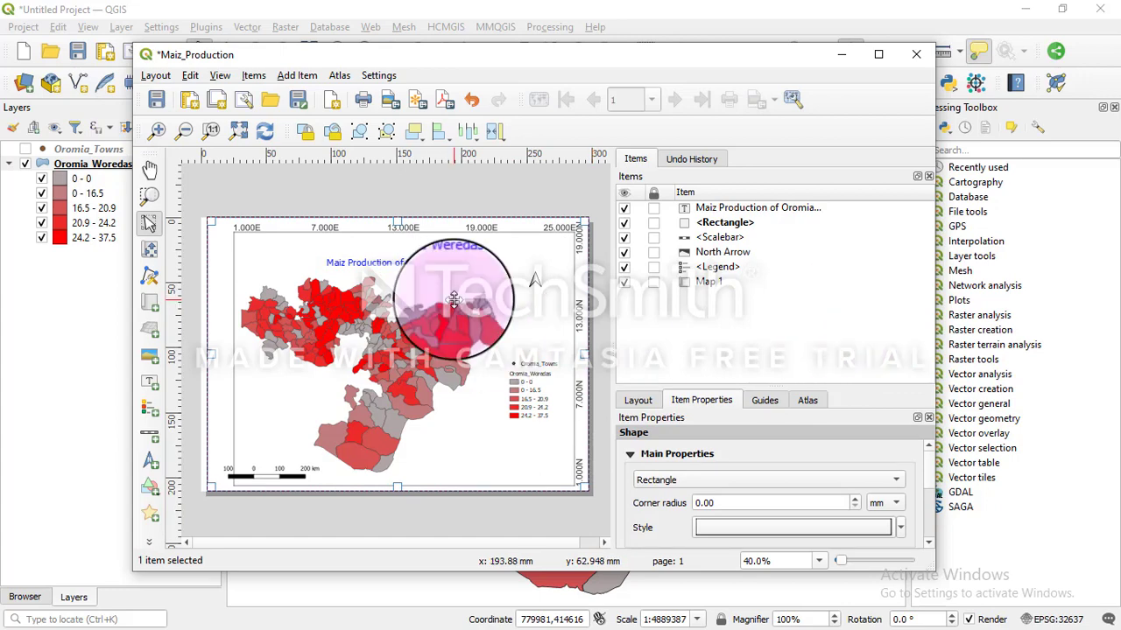
Step: Export the layout as a 300 dpi TIFF image named Maiz_Production in the Output folder, replacing the existing file
{"action": "left_click", "coordinate": [156, 77]}
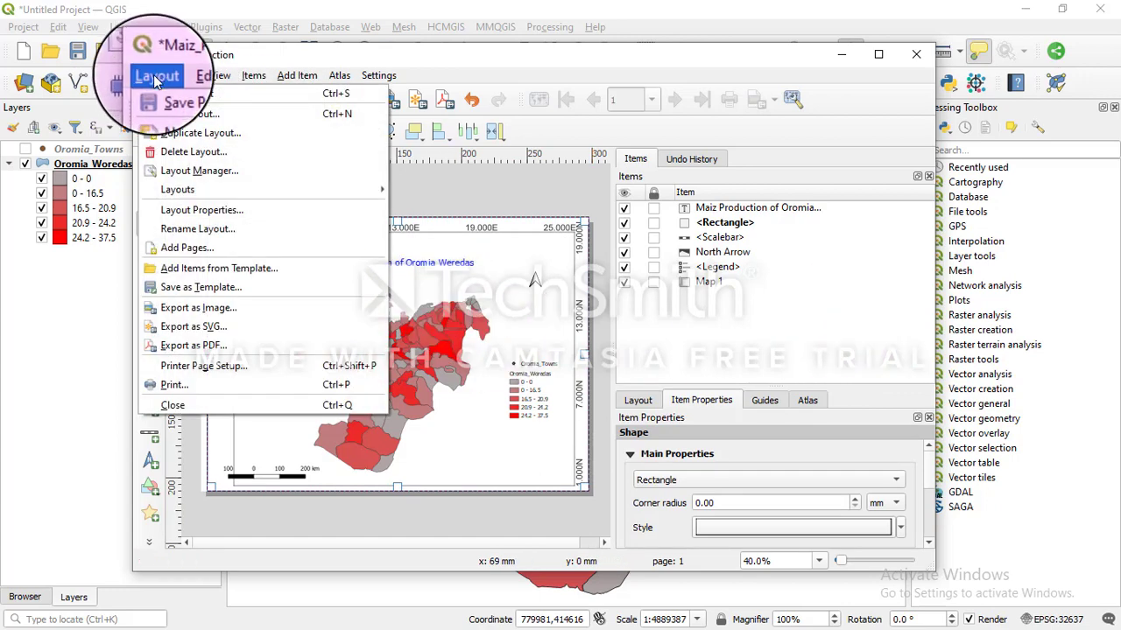
{"action": "left_click", "coordinate": [195, 311]}
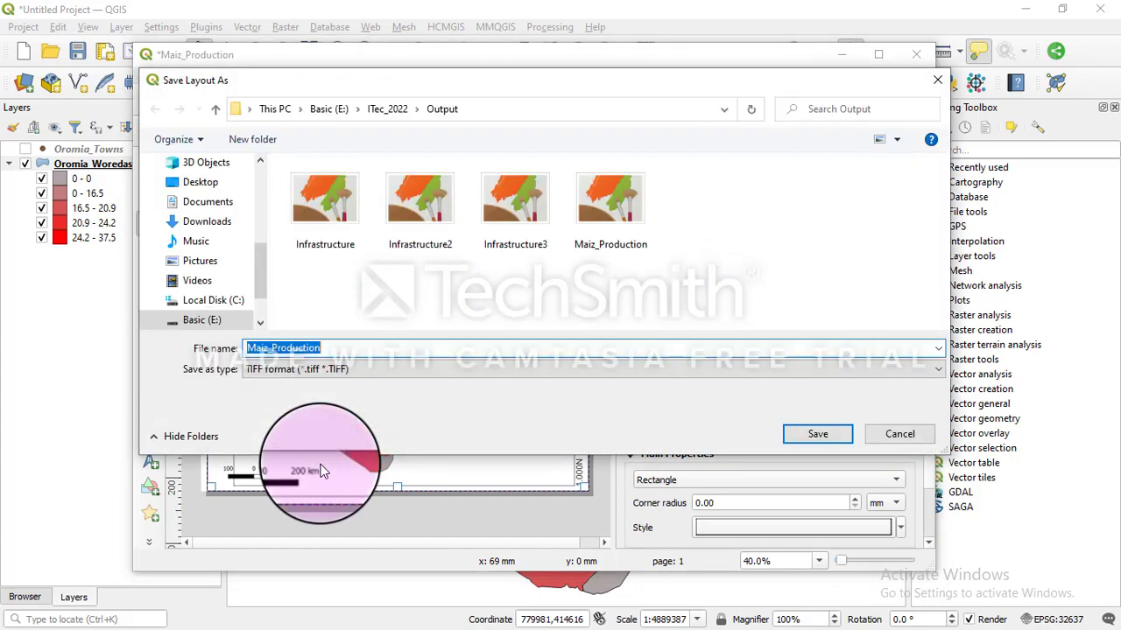
{"action": "left_click", "coordinate": [324, 369]}
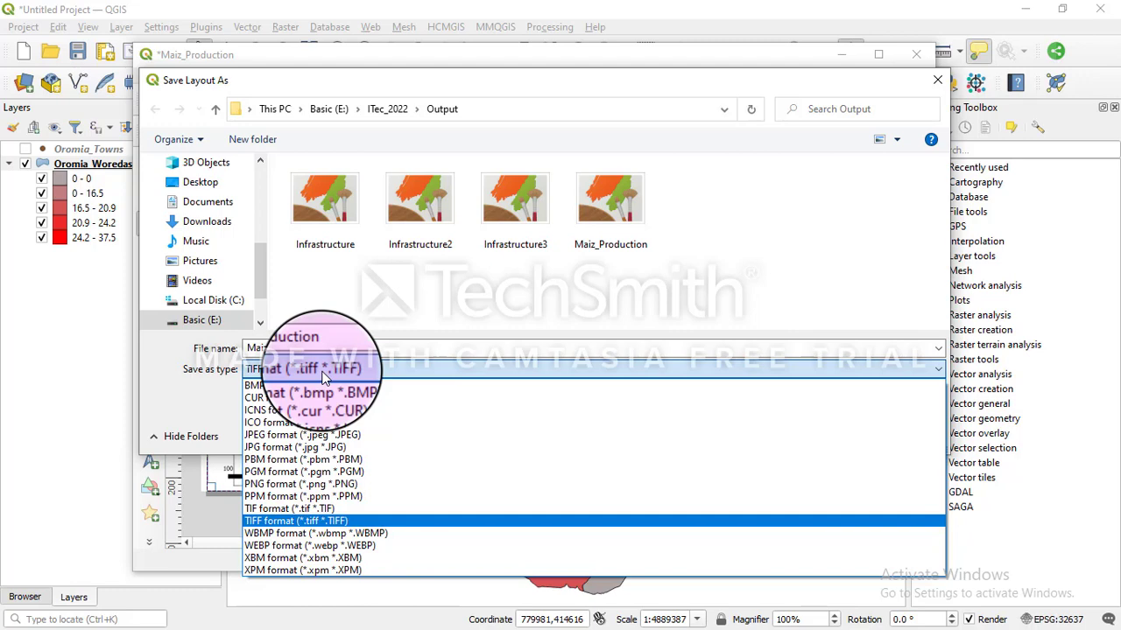
{"action": "left_click", "coordinate": [323, 374]}
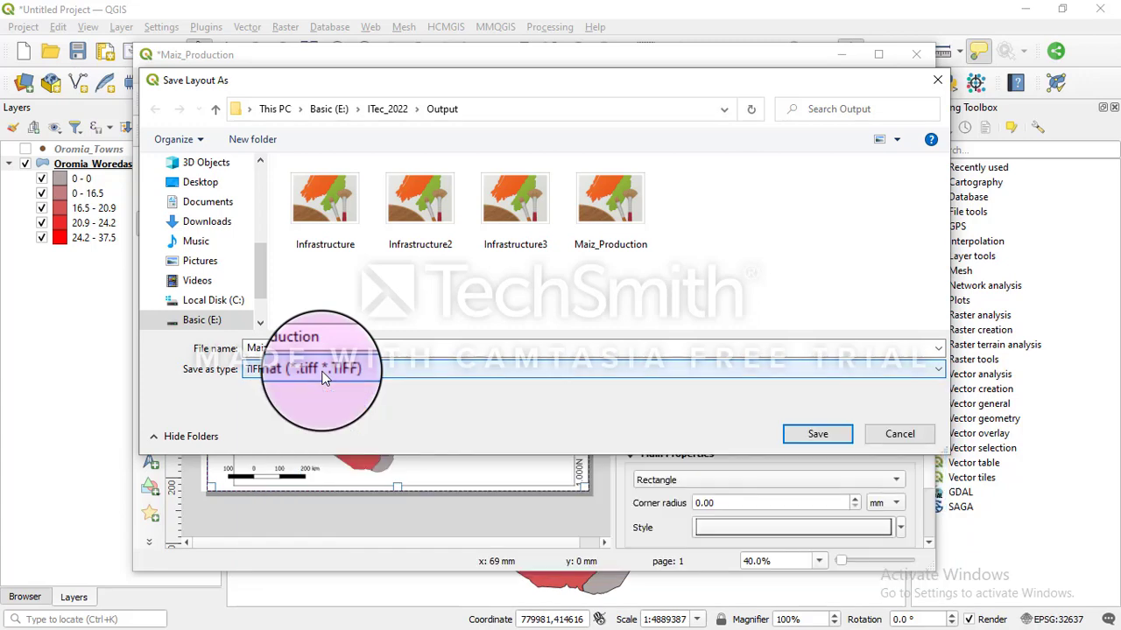
{"action": "left_click", "coordinate": [811, 435]}
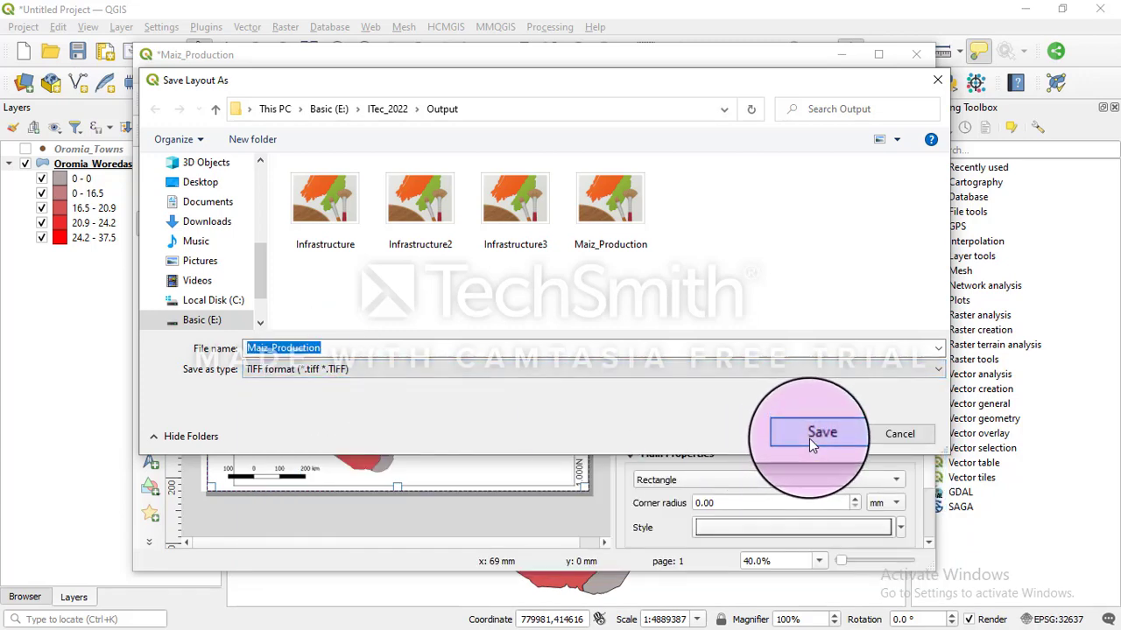
{"action": "left_click", "coordinate": [606, 327]}
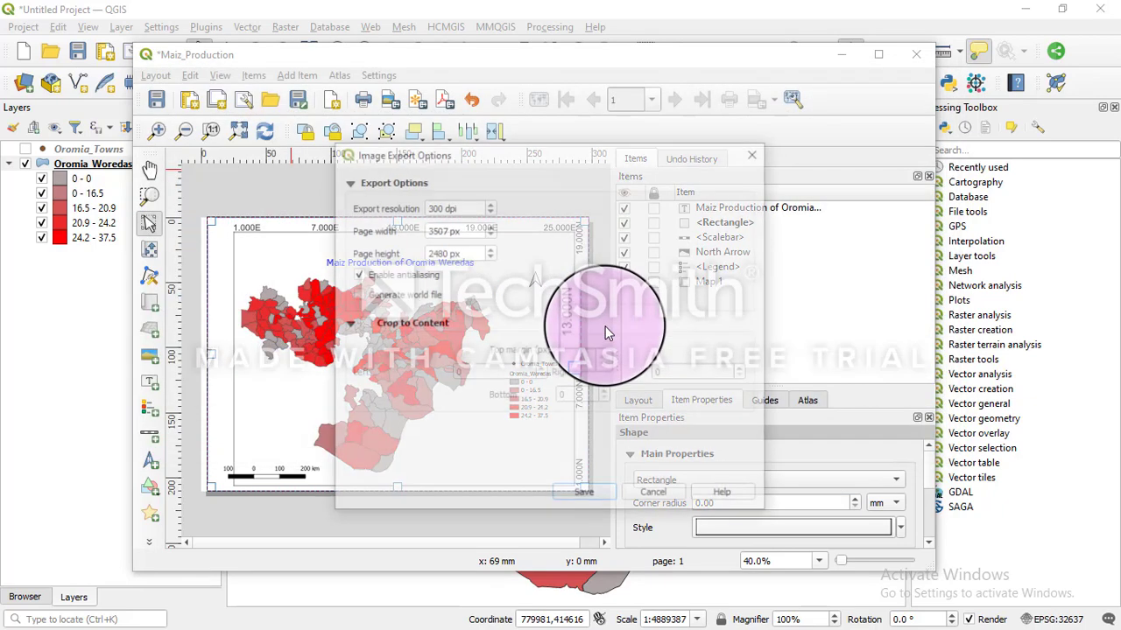
{"action": "left_click", "coordinate": [606, 505]}
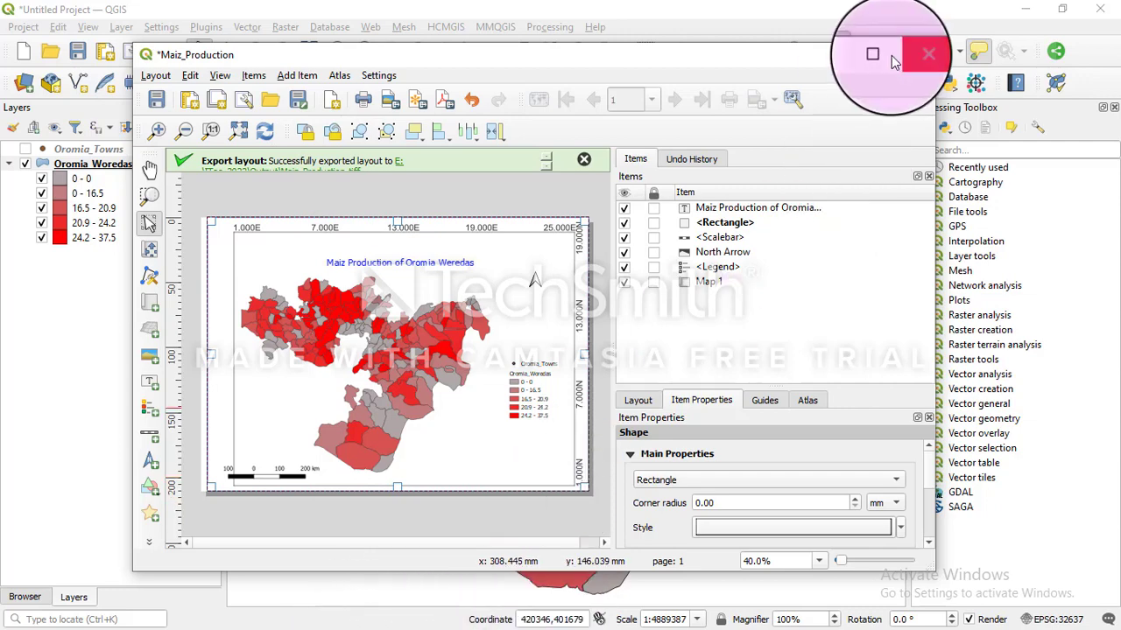
Step: Minimize the QGIS windows, switch to File Explorer and open the exported Maiz_Production image for viewing
{"action": "left_click", "coordinate": [842, 53]}
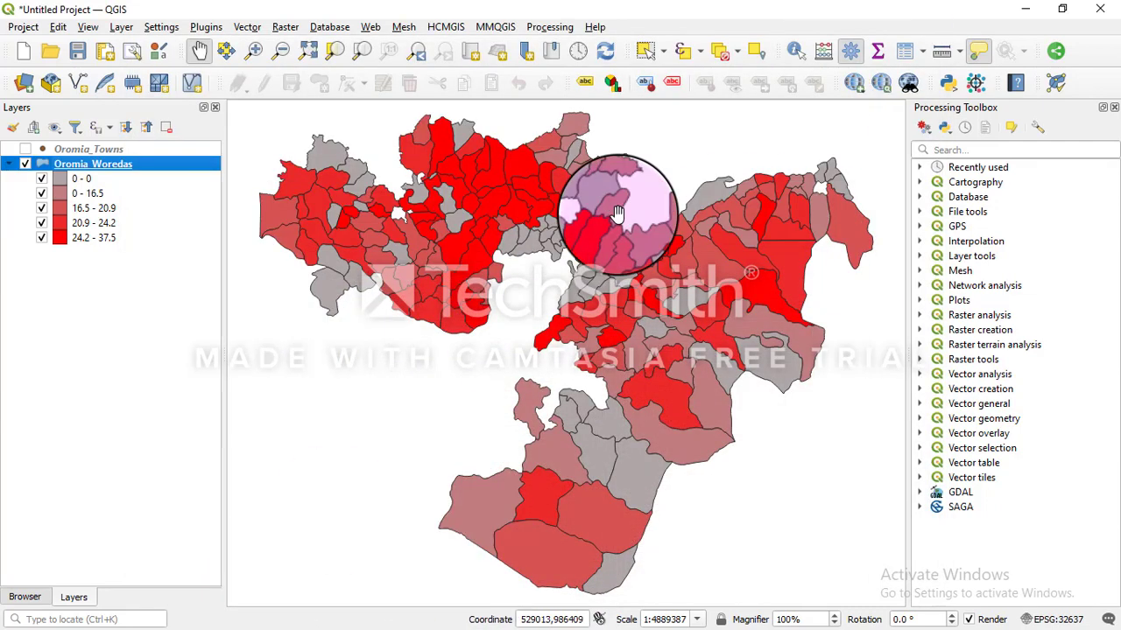
{"action": "left_click", "coordinate": [1025, 8]}
{"action": "mouse_move", "coordinate": [418, 629]}
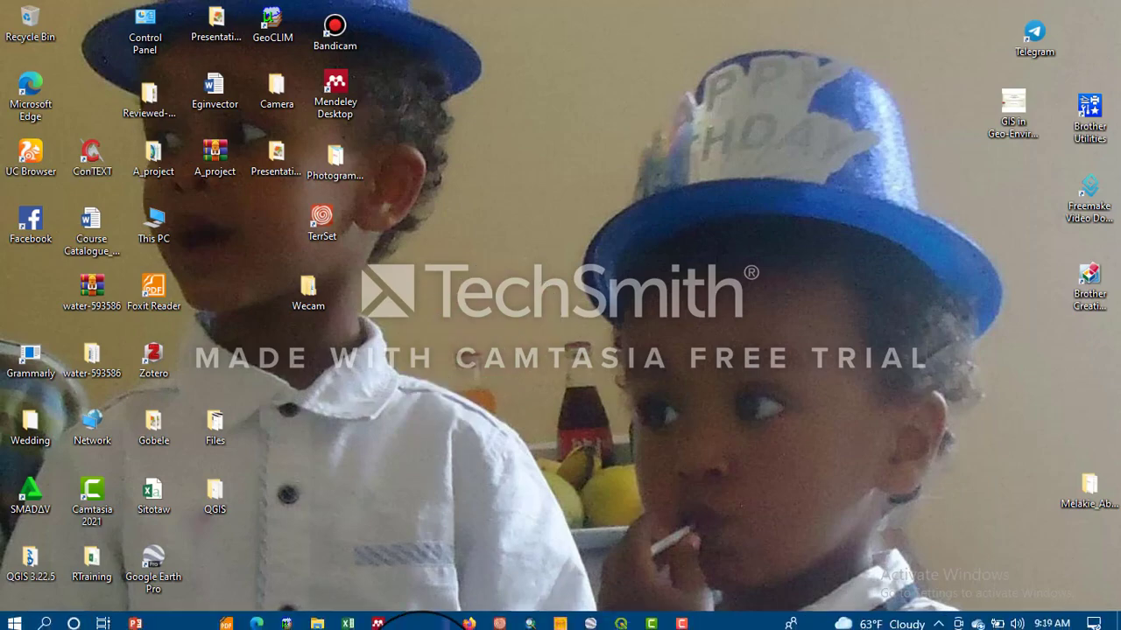
{"action": "left_click", "coordinate": [320, 618]}
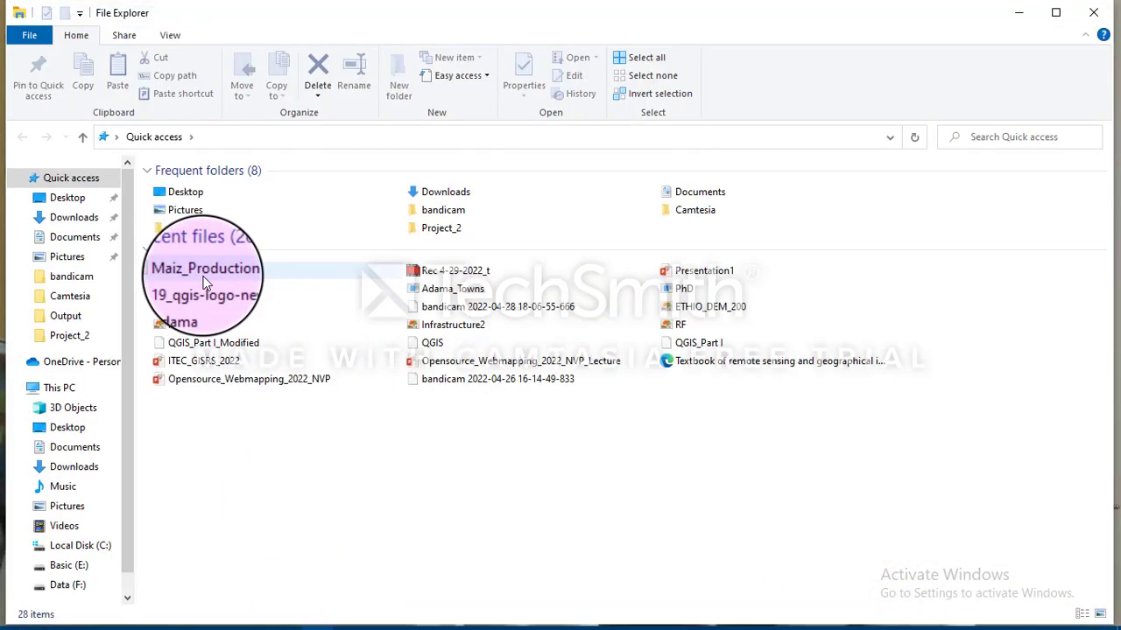
{"action": "left_click", "coordinate": [203, 278]}
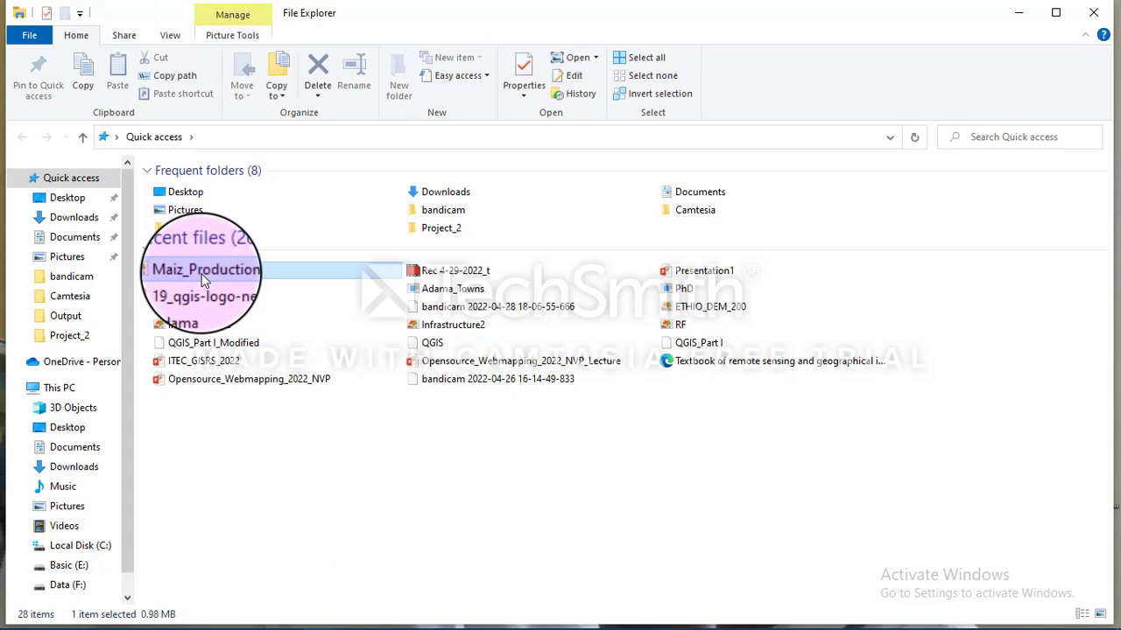
{"action": "double_click", "coordinate": [204, 278]}
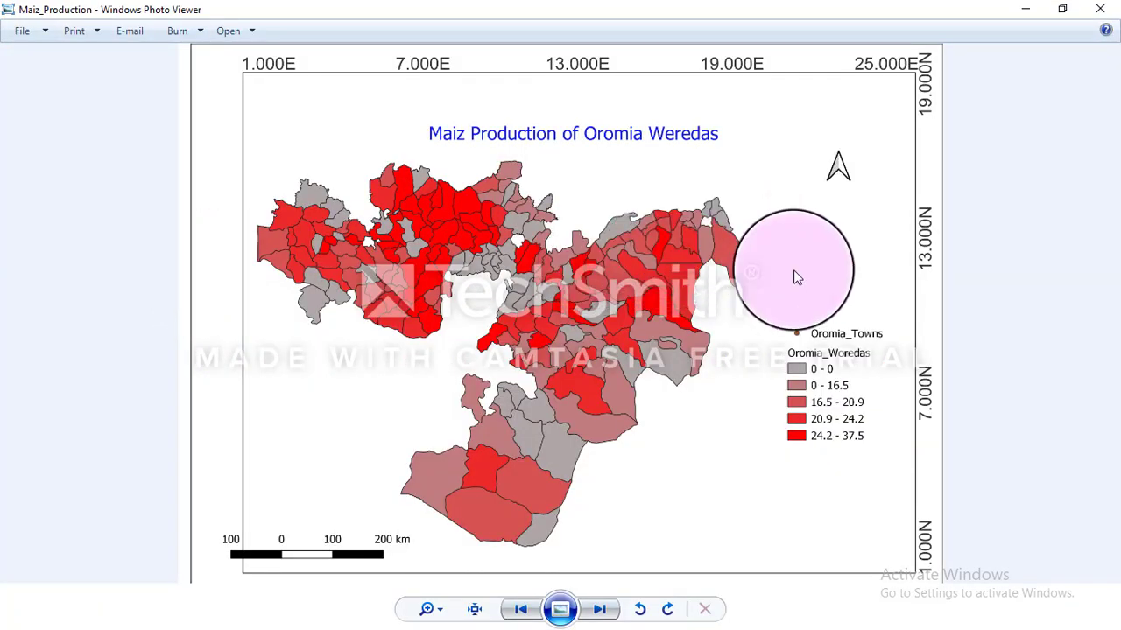
Step: Close the exported image and File Explorer, and check the QGIS_Part 3 topic outline in PowerPoint
{"action": "right_click", "coordinate": [552, 206]}
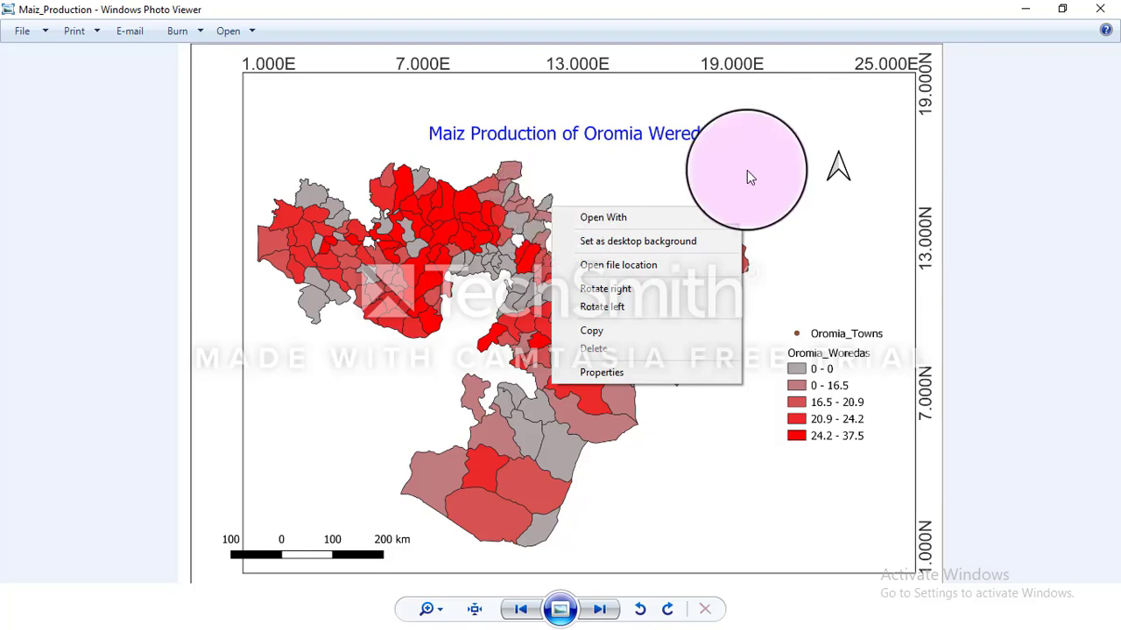
{"action": "left_click", "coordinate": [1100, 9]}
{"action": "left_click", "coordinate": [1100, 9]}
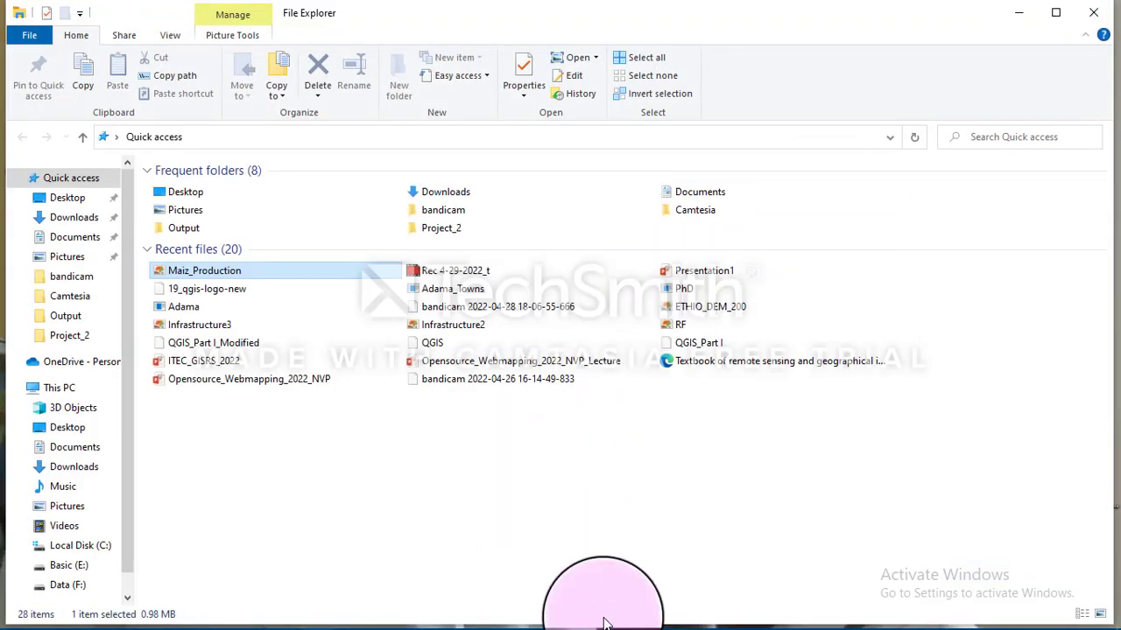
{"action": "left_click", "coordinate": [1093, 12]}
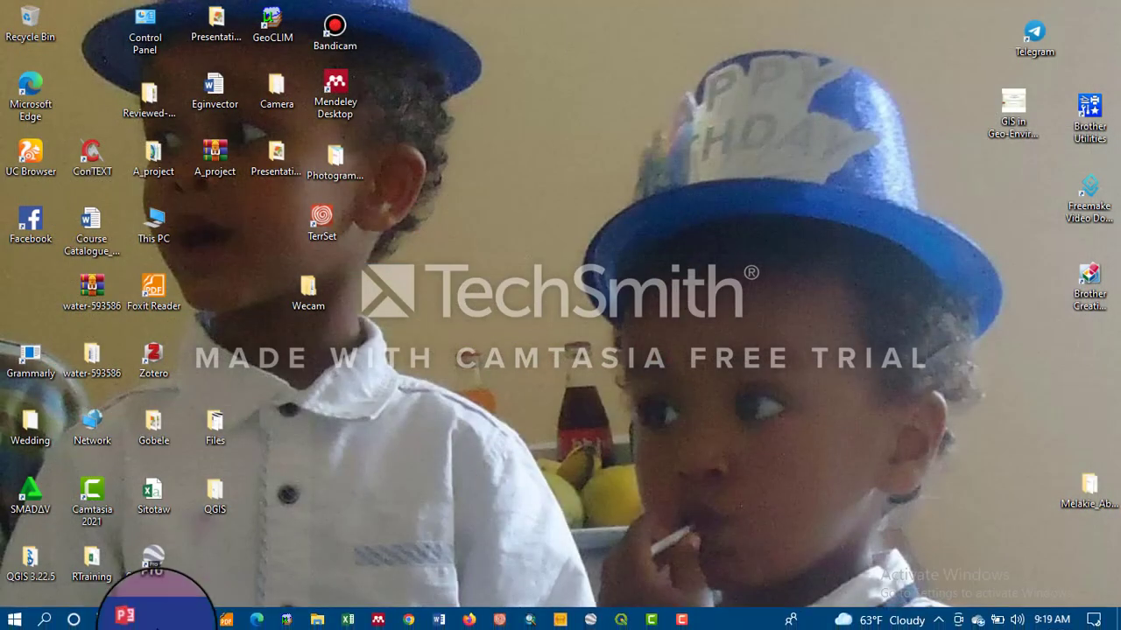
{"action": "left_click", "coordinate": [129, 619]}
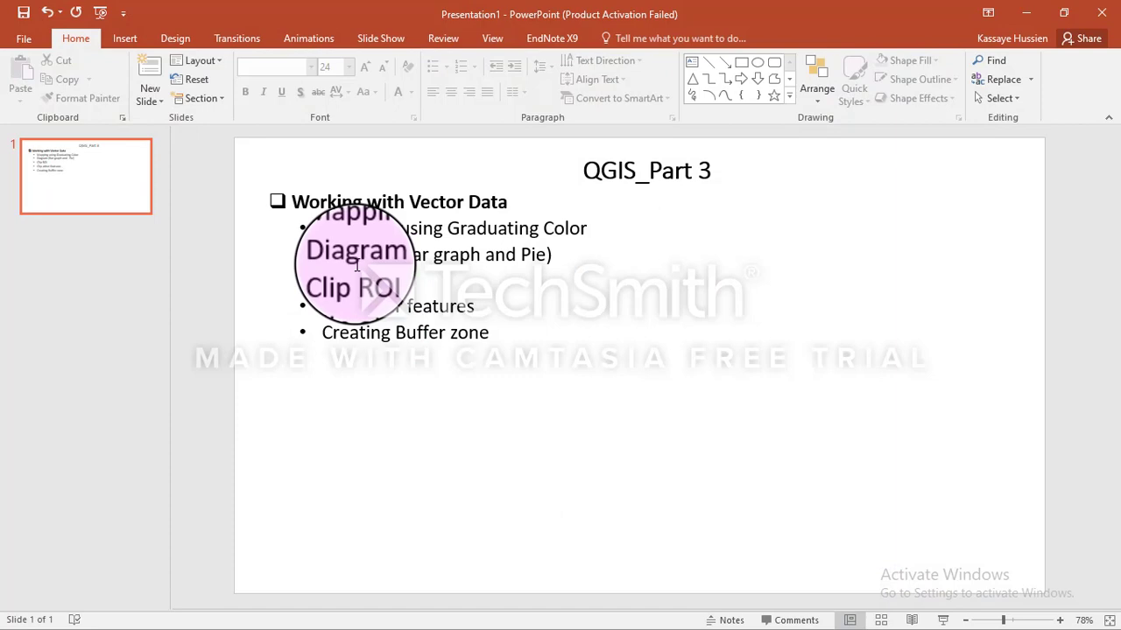
{"action": "left_click", "coordinate": [1027, 9]}
Step: Switch back to QGIS, close the Maiz_Production layout window and return to the main project window
{"action": "mouse_move", "coordinate": [622, 621]}
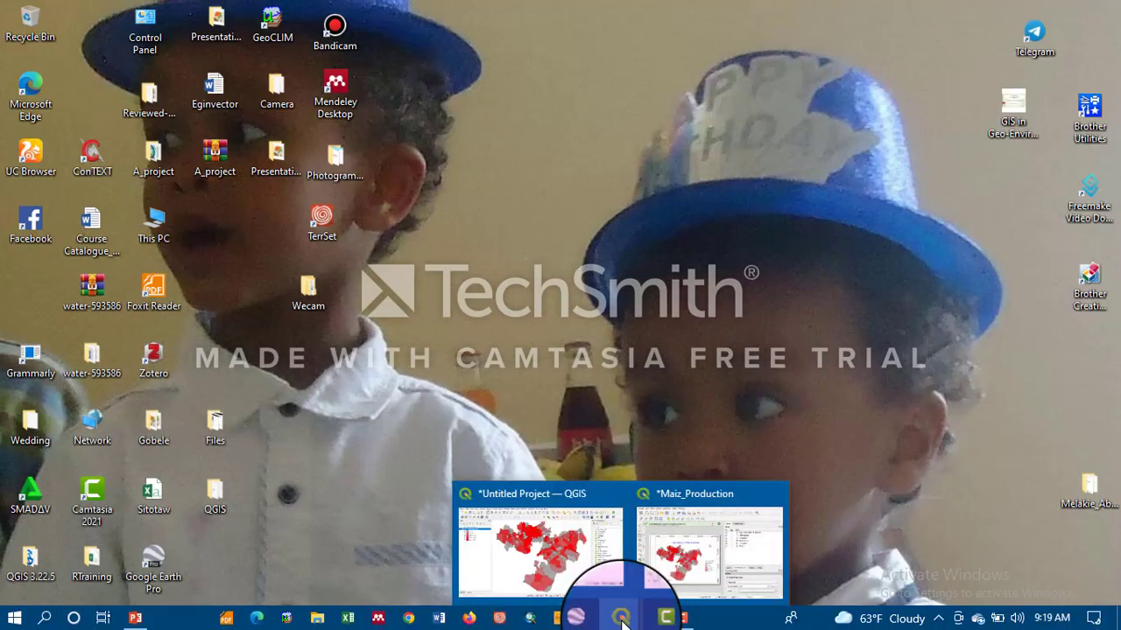
{"action": "left_click", "coordinate": [670, 573]}
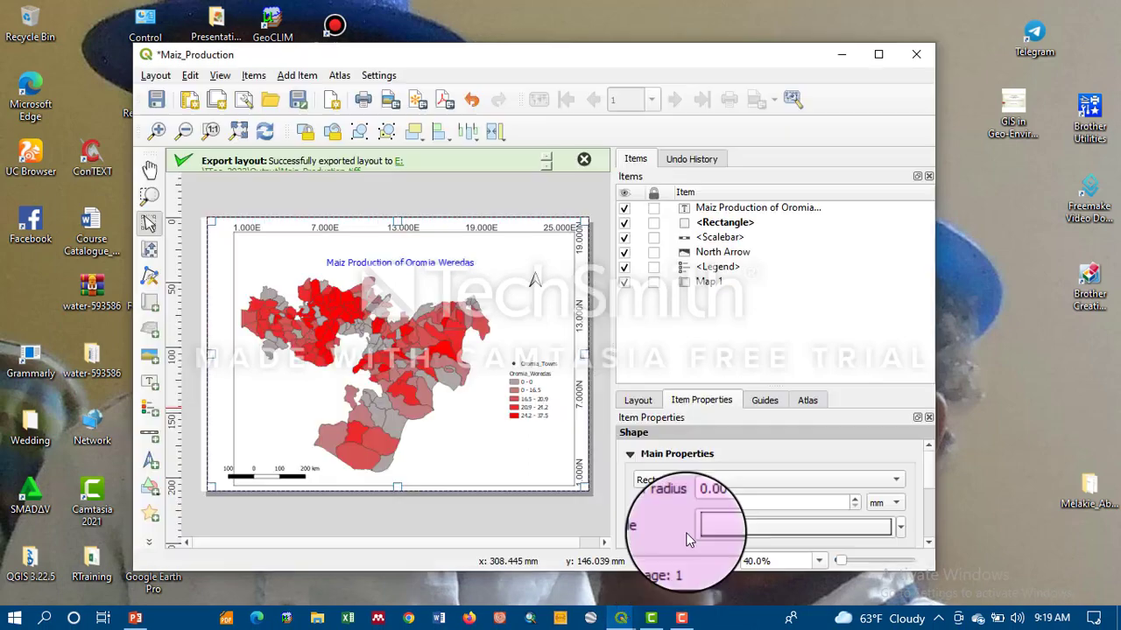
{"action": "left_click", "coordinate": [914, 55]}
{"action": "left_click", "coordinate": [620, 618]}
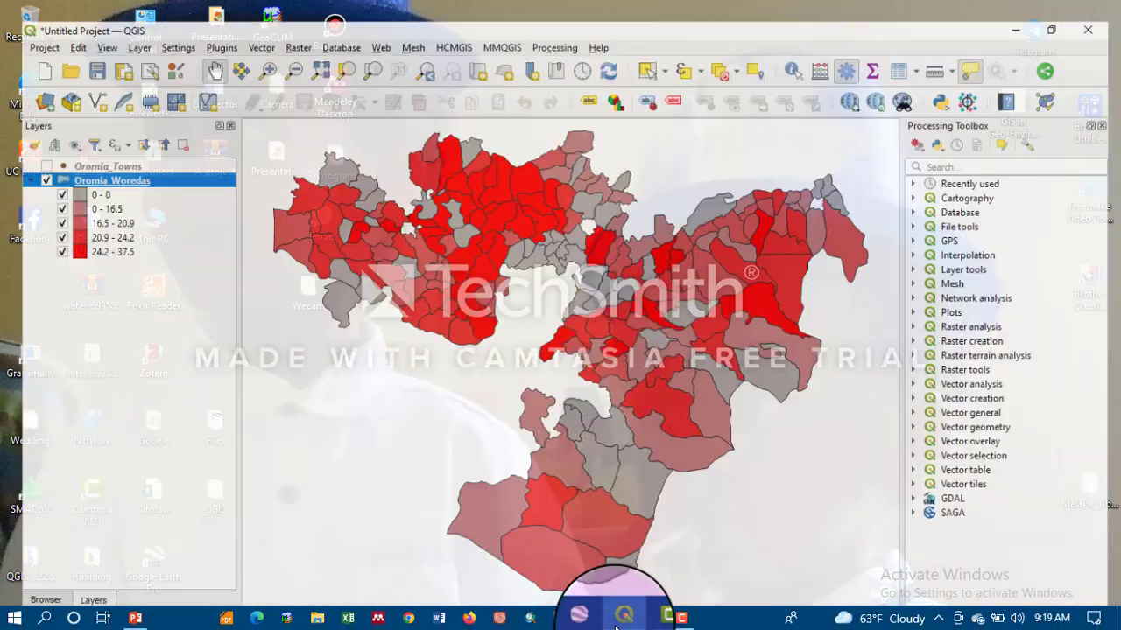
Step: Change the Oromia_Woredas symbology from graduated classes to a Single Symbol using the outline blue preset
{"action": "right_click", "coordinate": [69, 164]}
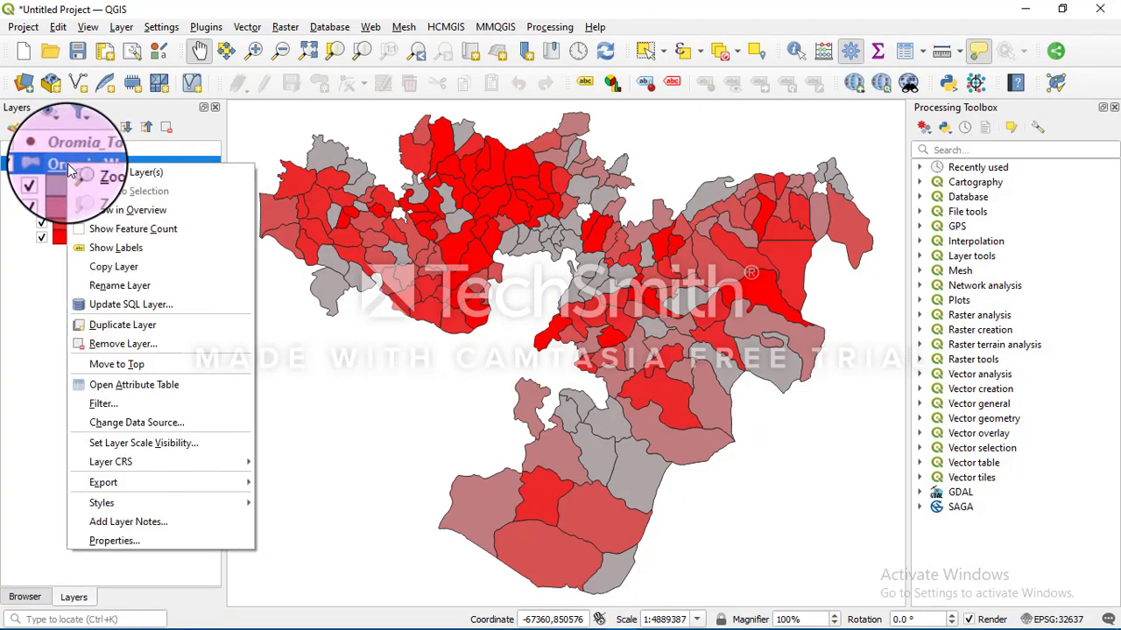
{"action": "left_click", "coordinate": [127, 543]}
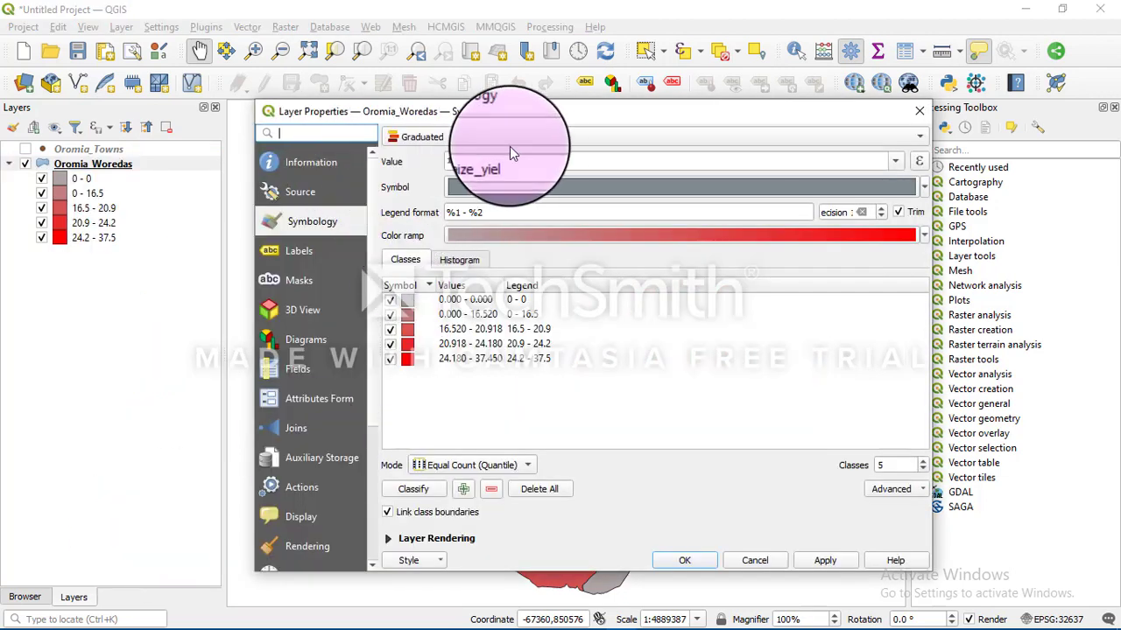
{"action": "left_click", "coordinate": [483, 137]}
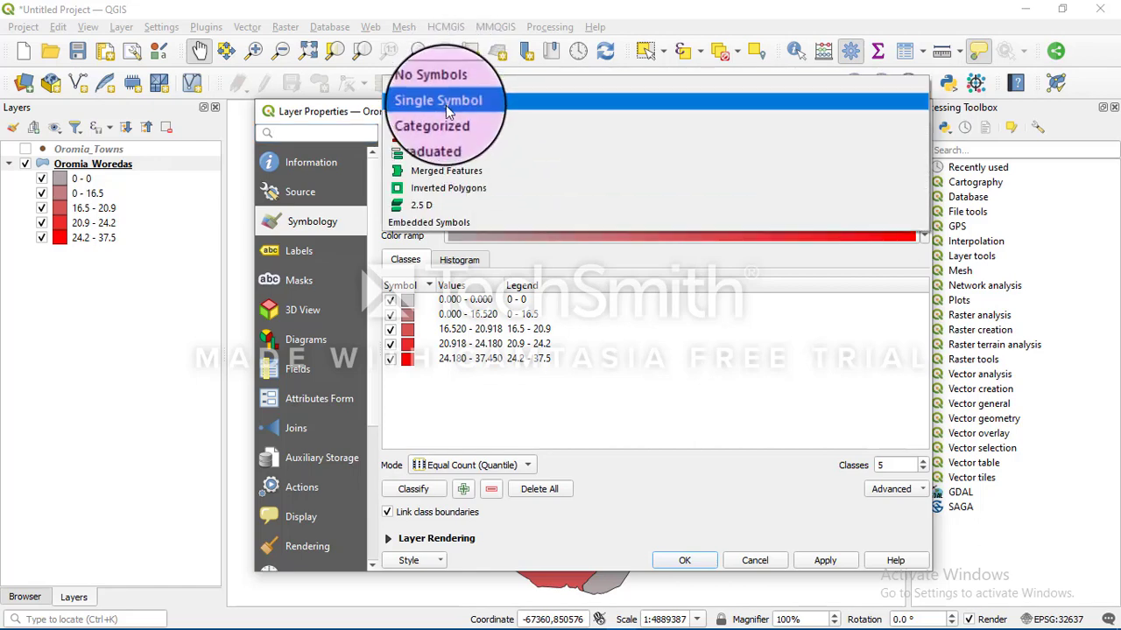
{"action": "left_click", "coordinate": [446, 109]}
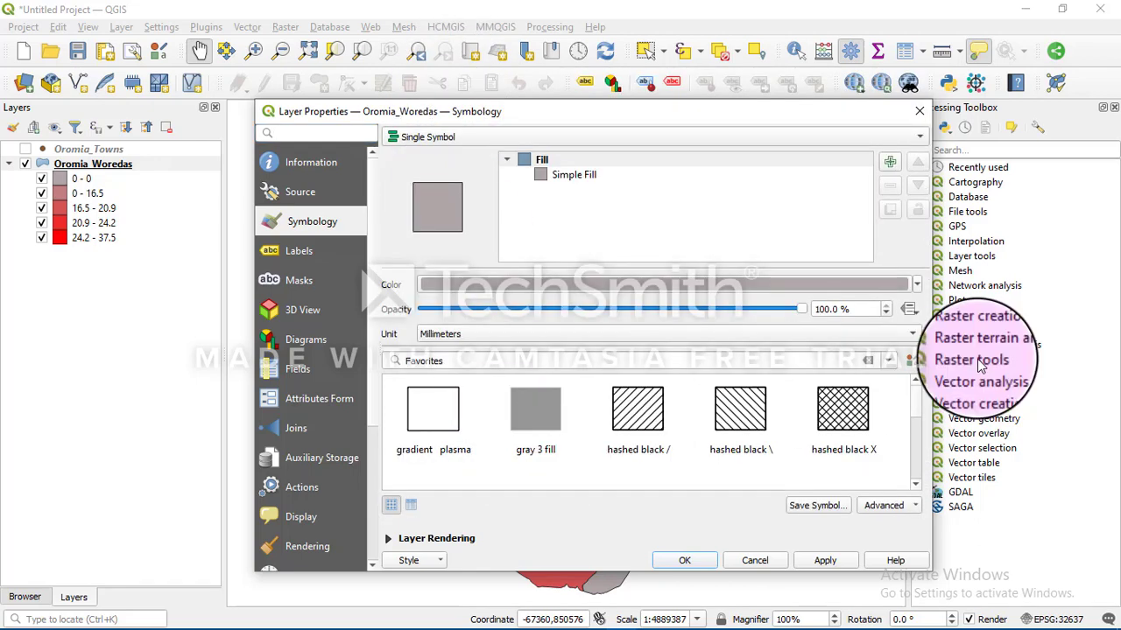
{"action": "scroll", "coordinate": [917, 433], "scroll_direction": "down", "scroll_amount": 1}
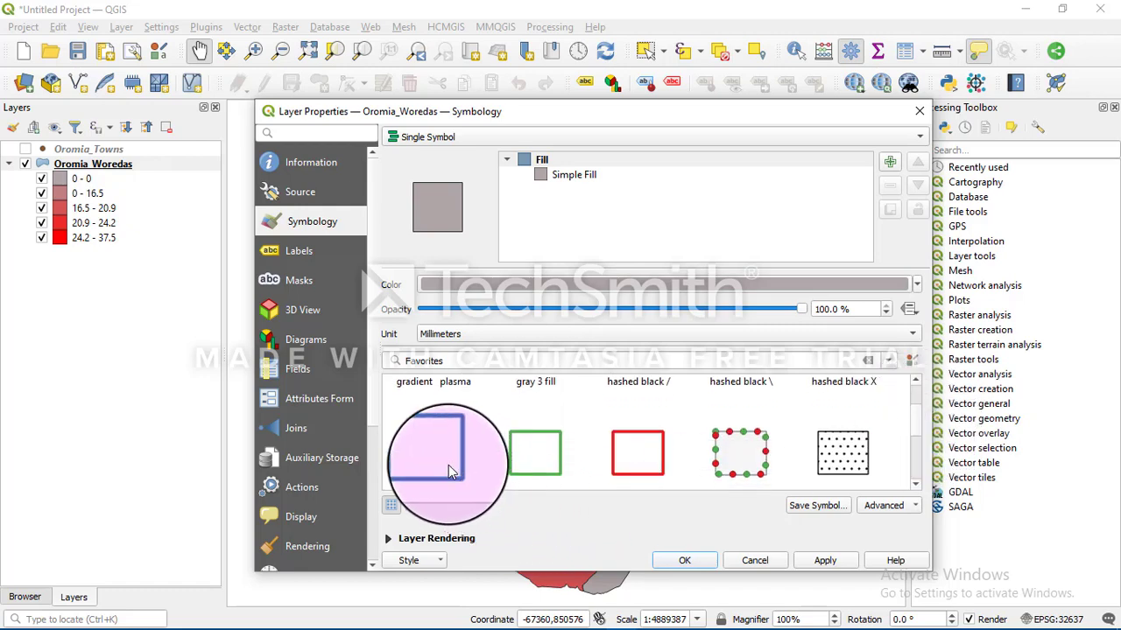
{"action": "left_click", "coordinate": [448, 465]}
{"action": "left_click", "coordinate": [825, 561]}
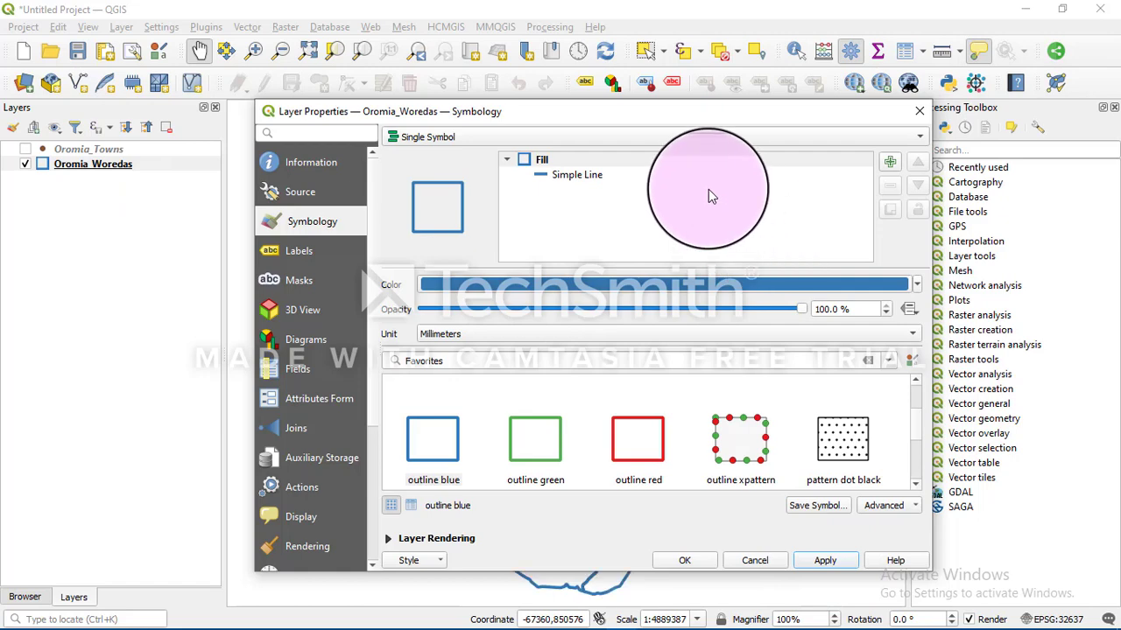
Step: Set the stroke width of the Oromia_Woredas outline's Simple Line to 0.6 millimetres and accept the layer properties
{"action": "left_click", "coordinate": [574, 174]}
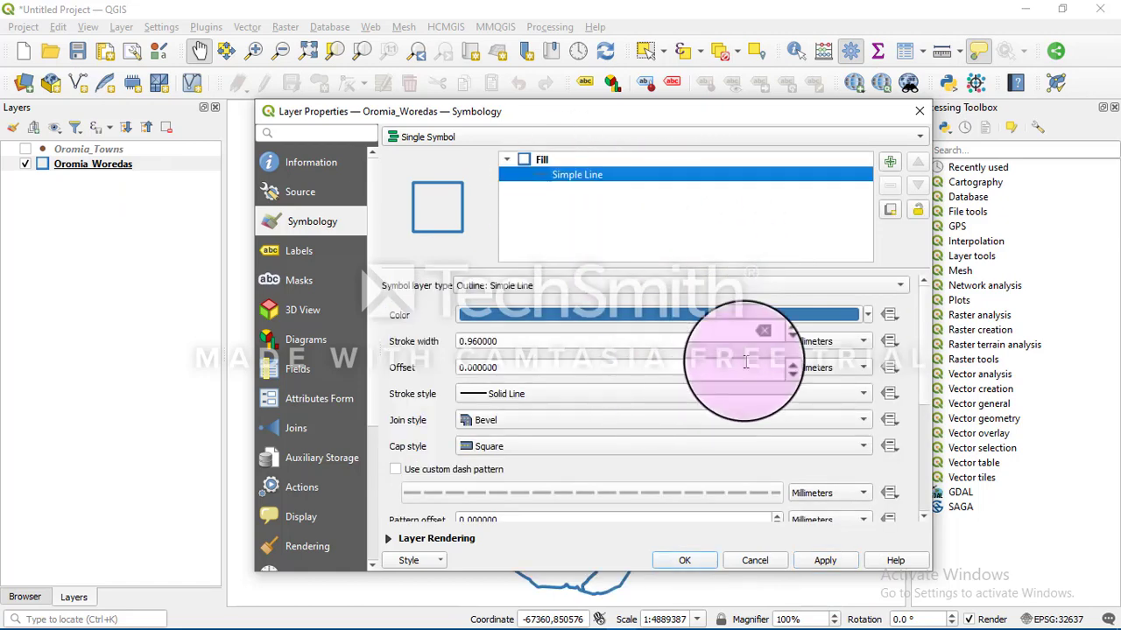
{"action": "left_click", "coordinate": [776, 350]}
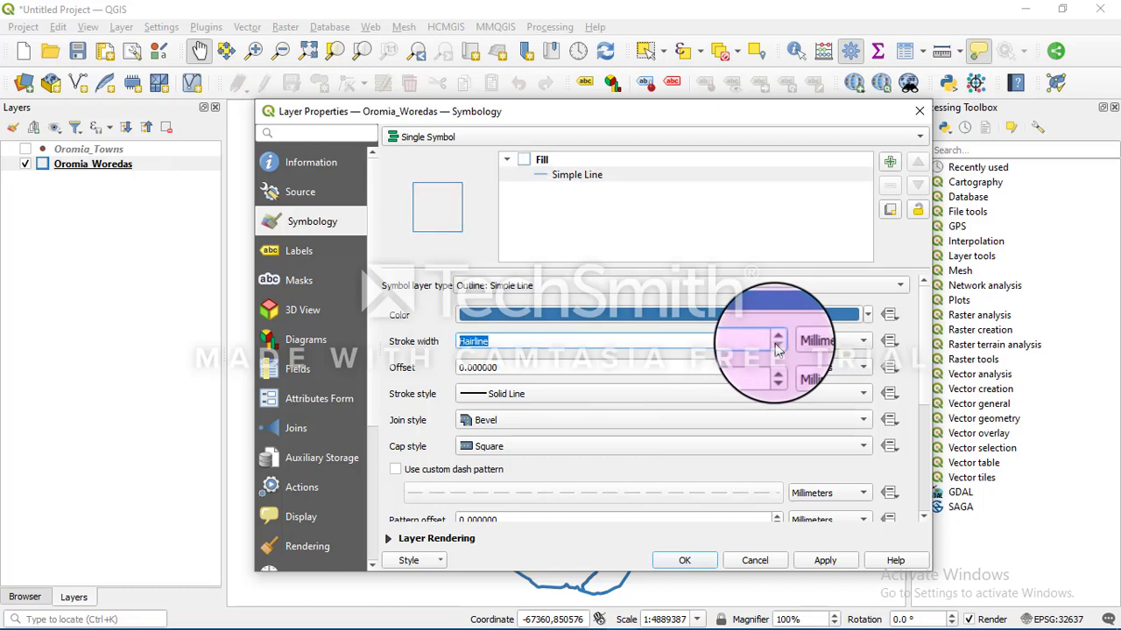
{"action": "left_click", "coordinate": [776, 338]}
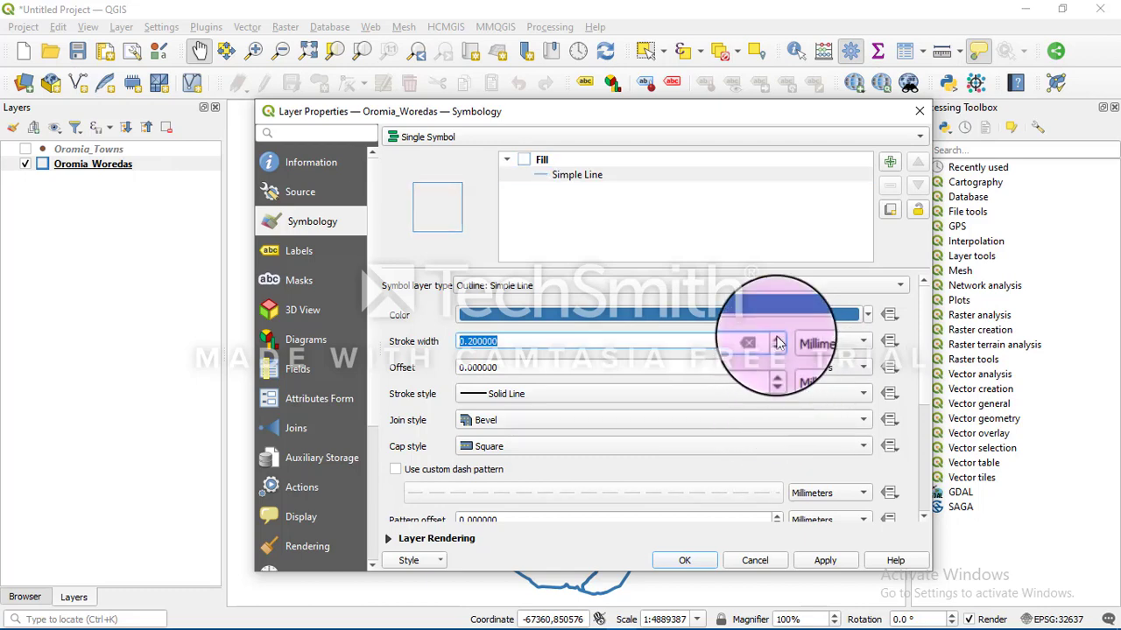
{"action": "double_click", "coordinate": [776, 338]}
{"action": "left_click", "coordinate": [776, 345]}
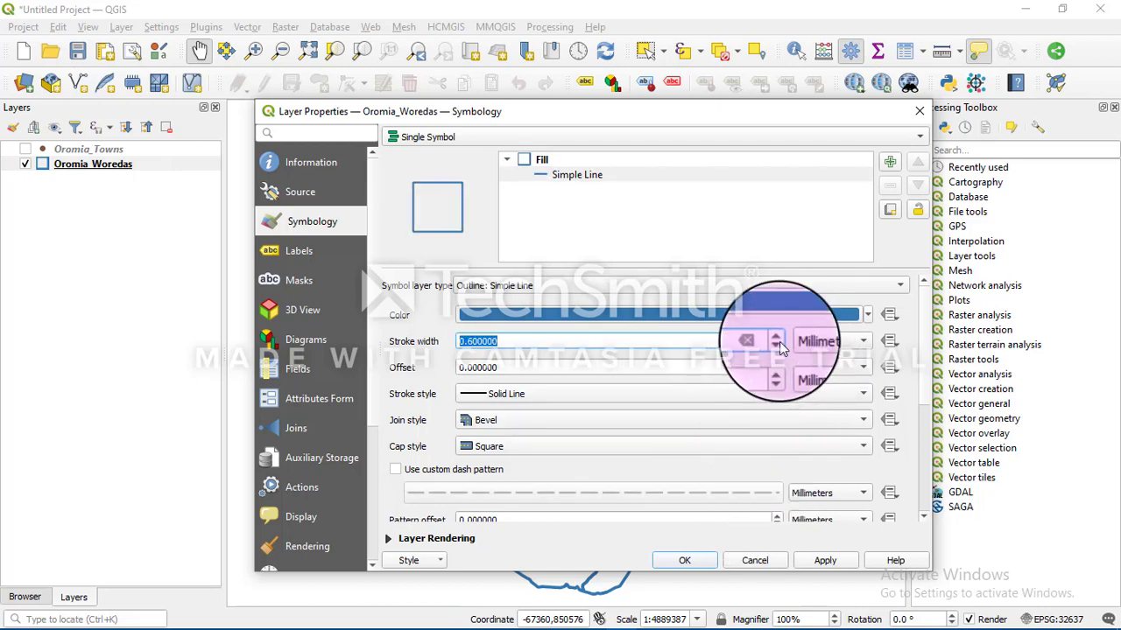
{"action": "left_click", "coordinate": [682, 560]}
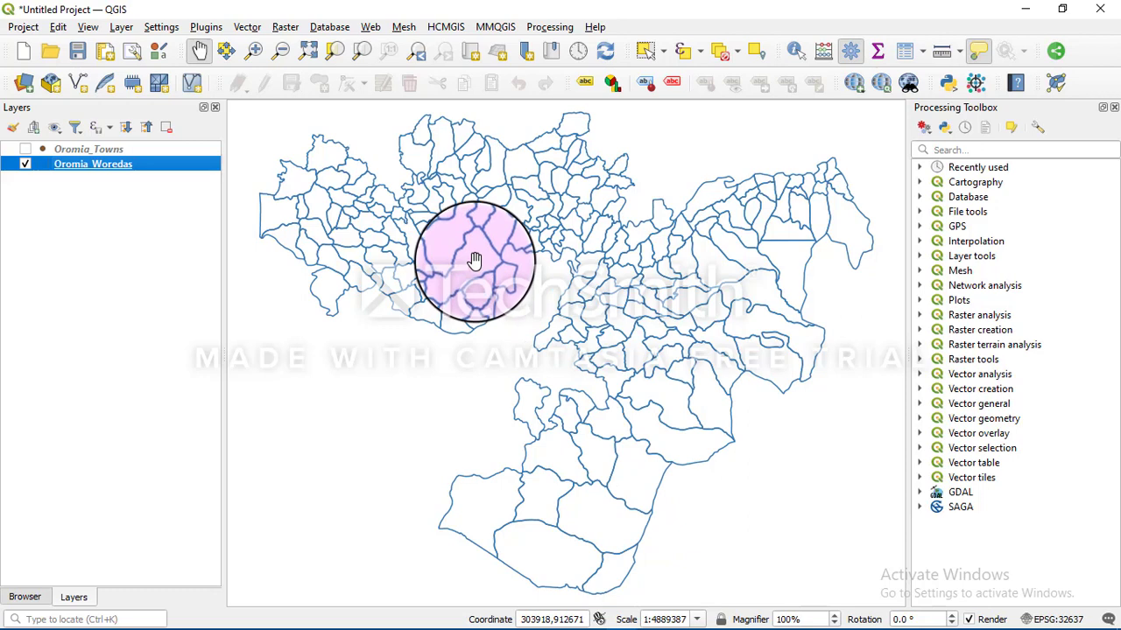
{"action": "left_click_drag", "start_coordinate": [472, 262], "coordinate": [448, 272]}
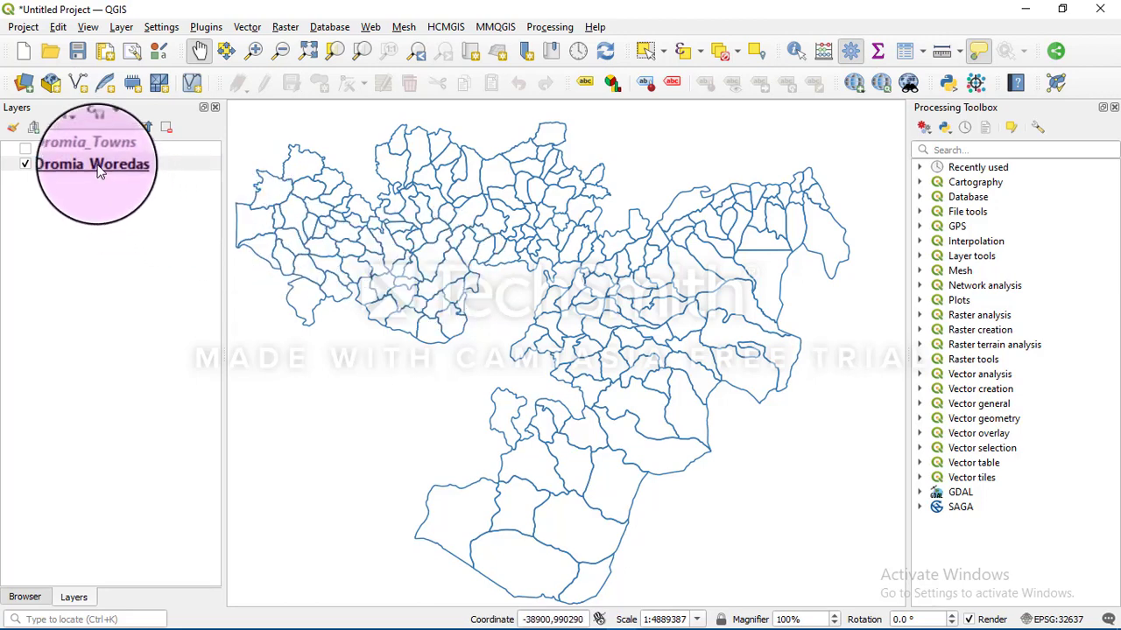
Step: Examine the Oromia_Towns attribute table for the fields that can be joined, such as the population columns, and close it
{"action": "mouse_move", "coordinate": [101, 172]}
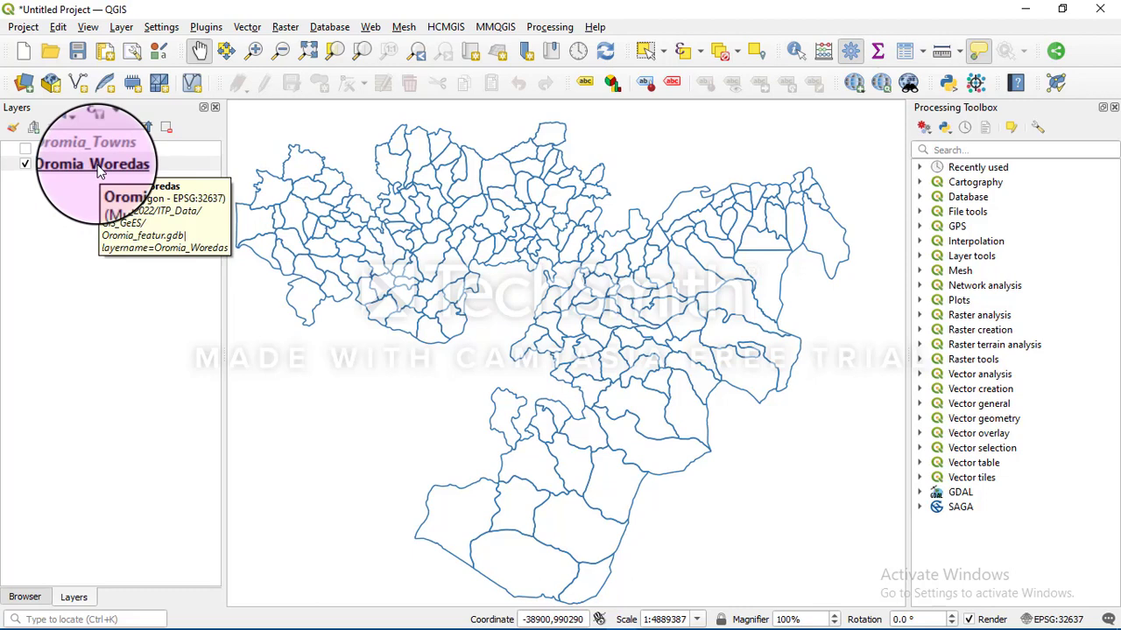
{"action": "left_click", "coordinate": [94, 151]}
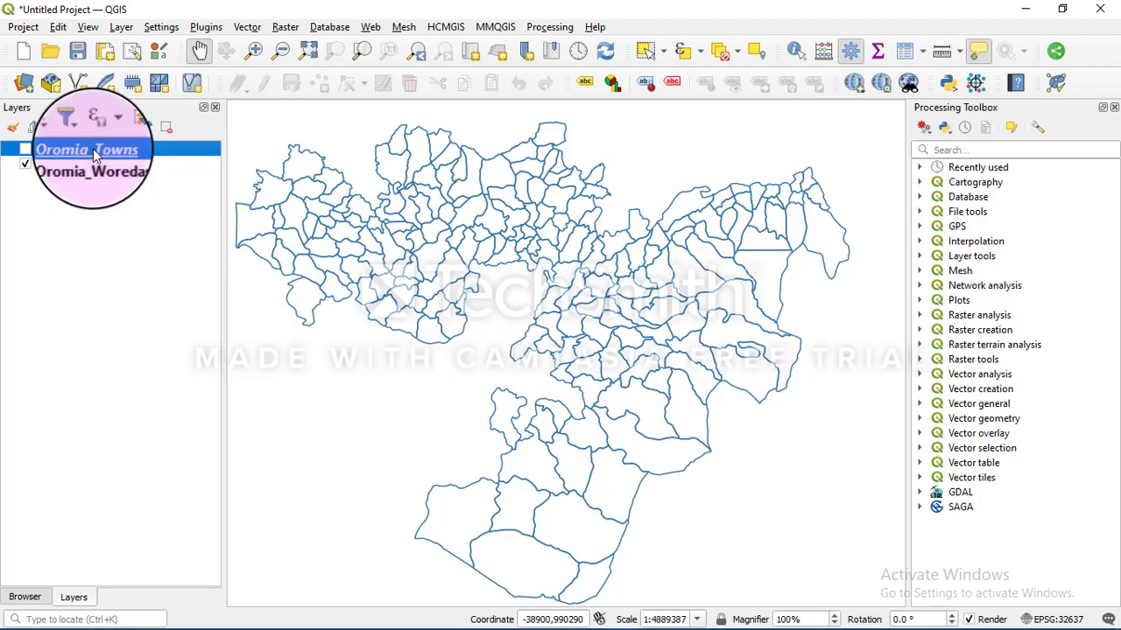
{"action": "right_click", "coordinate": [95, 152]}
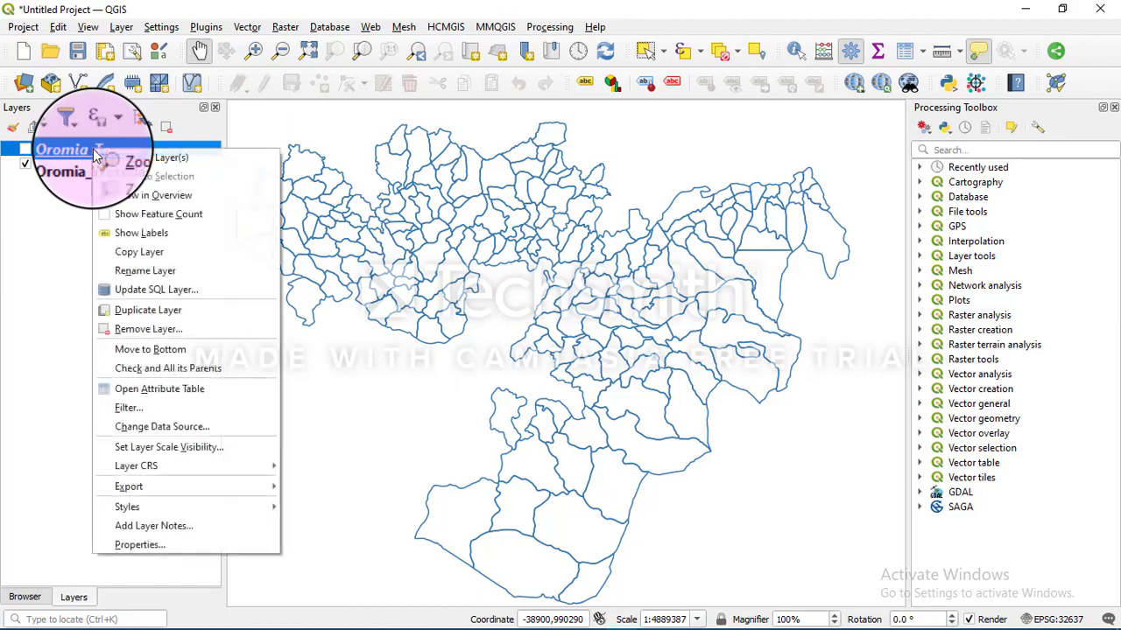
{"action": "mouse_move", "coordinate": [158, 468]}
{"action": "left_click", "coordinate": [153, 389]}
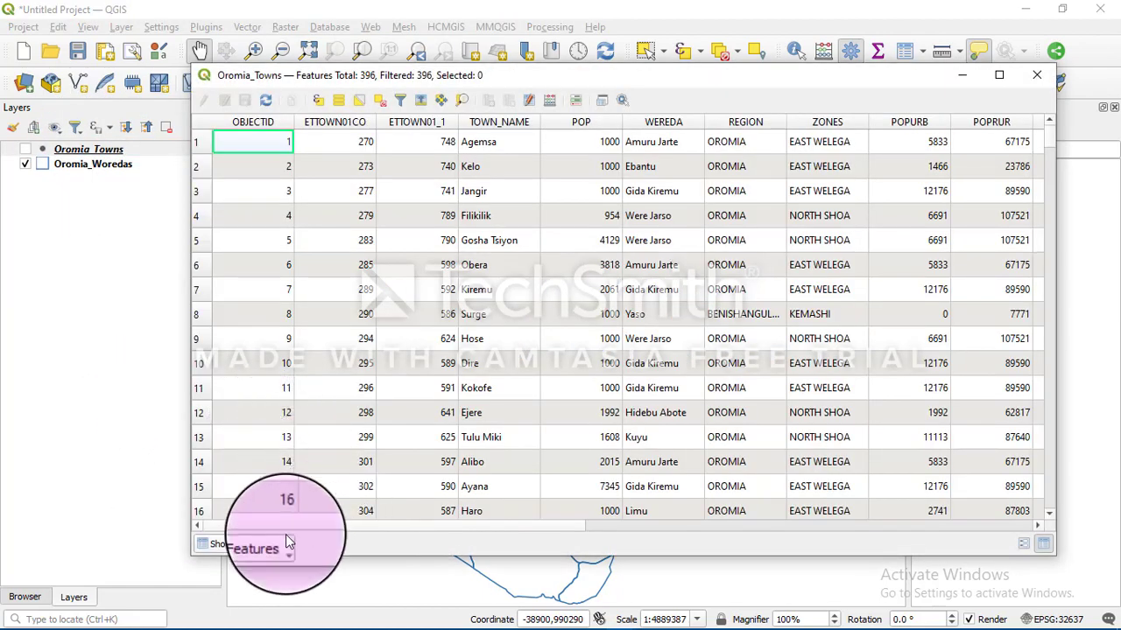
{"action": "mouse_move", "coordinate": [285, 527]}
{"action": "left_mouse_down"}
{"action": "mouse_move", "coordinate": [716, 563]}
{"action": "mouse_move", "coordinate": [918, 551]}
{"action": "mouse_move", "coordinate": [541, 569]}
{"action": "mouse_move", "coordinate": [280, 548]}
{"action": "left_mouse_up"}
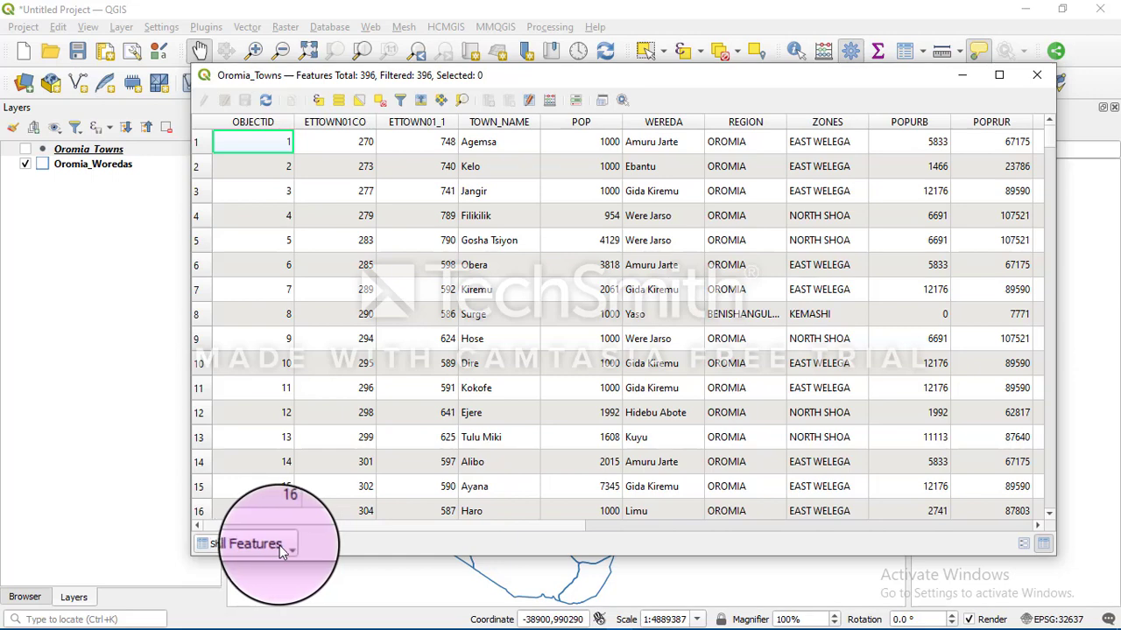
{"action": "left_click_drag", "start_coordinate": [279, 545], "coordinate": [379, 484]}
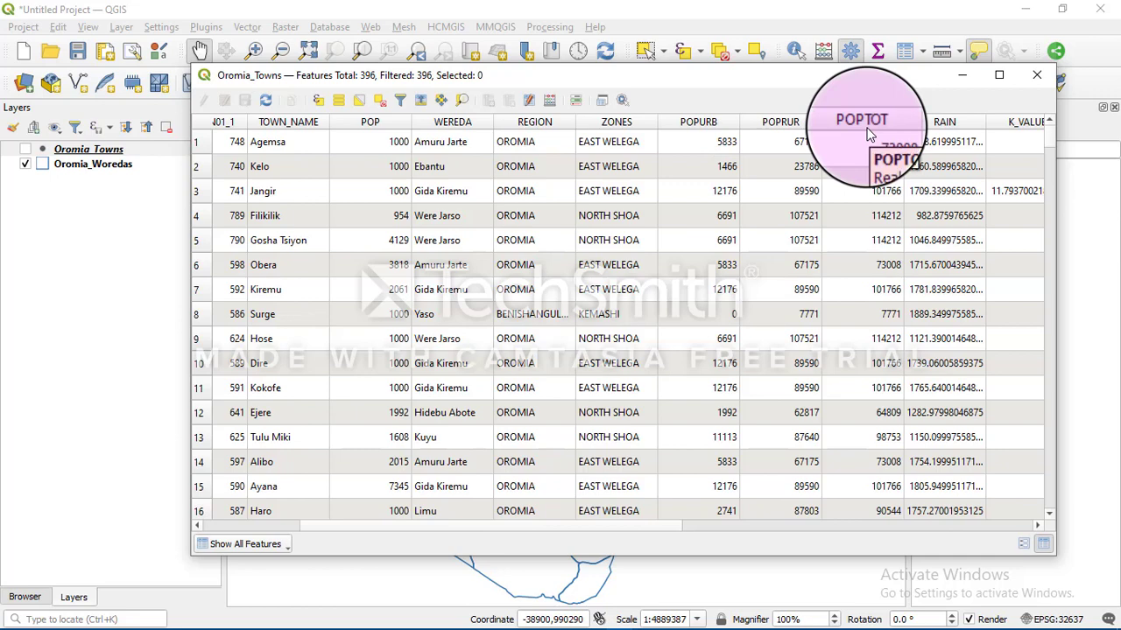
{"action": "left_click", "coordinate": [1037, 75]}
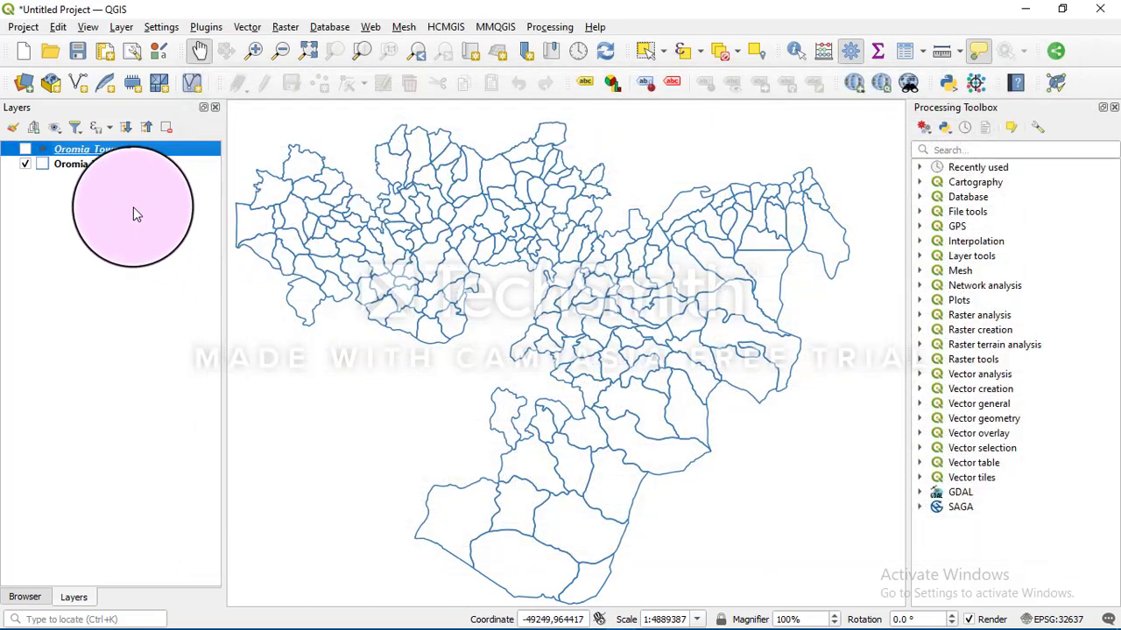
Step: Start a new vector join on Oromia_Woredas with Oromia_Towns as join layer and OBJECTID as both join and target field
{"action": "right_click", "coordinate": [75, 163]}
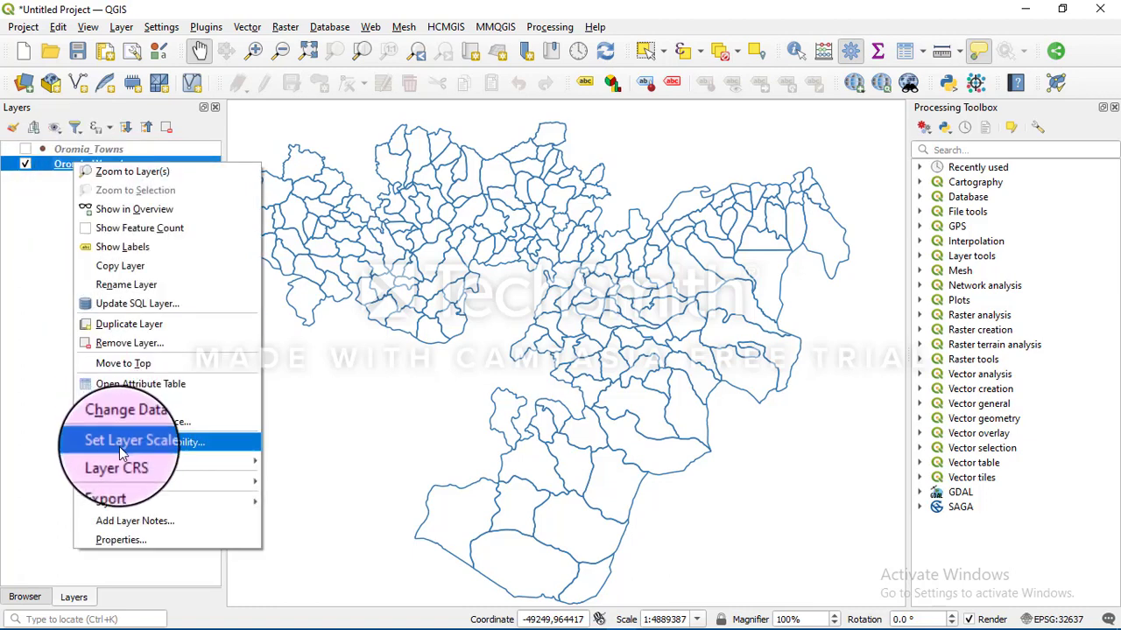
{"action": "left_click", "coordinate": [121, 541]}
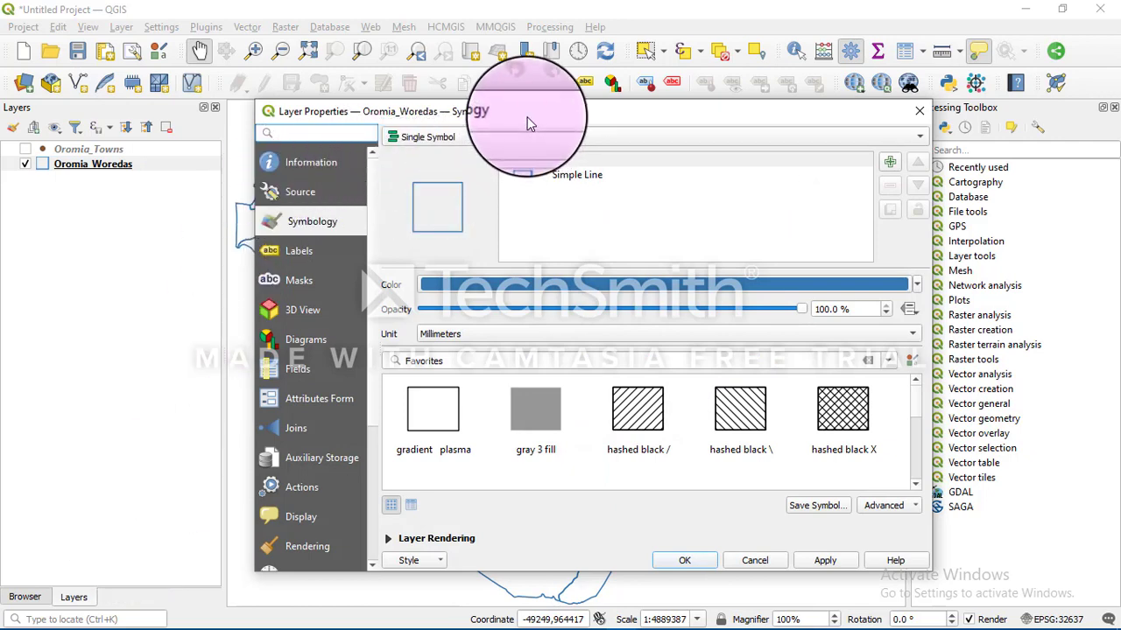
{"action": "left_click_drag", "start_coordinate": [527, 116], "coordinate": [522, 103]}
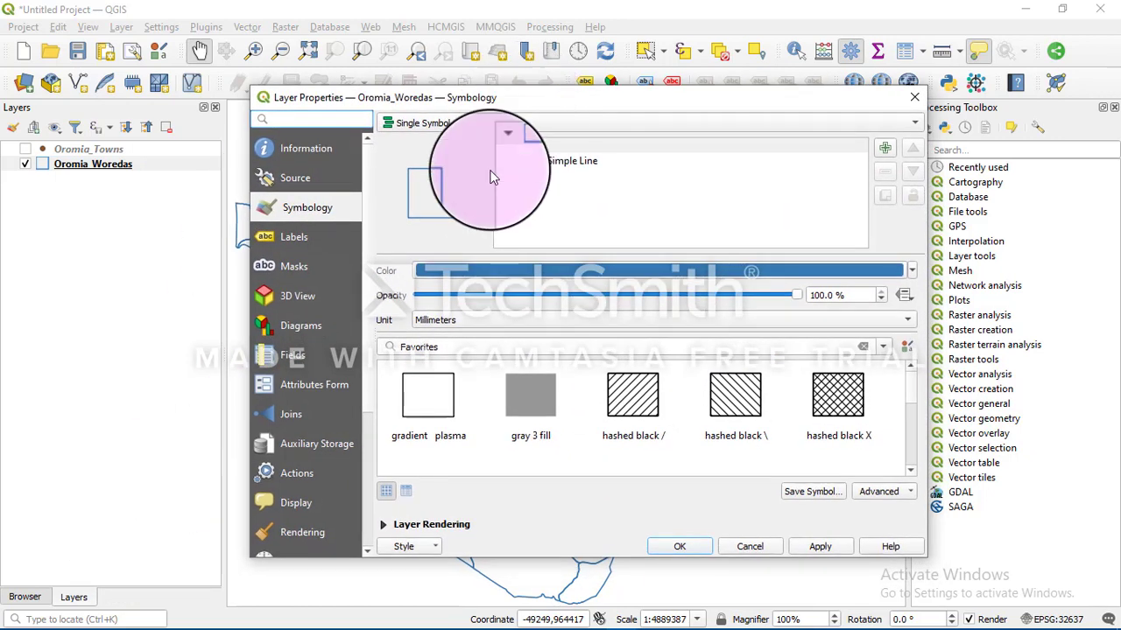
{"action": "left_click", "coordinate": [298, 418]}
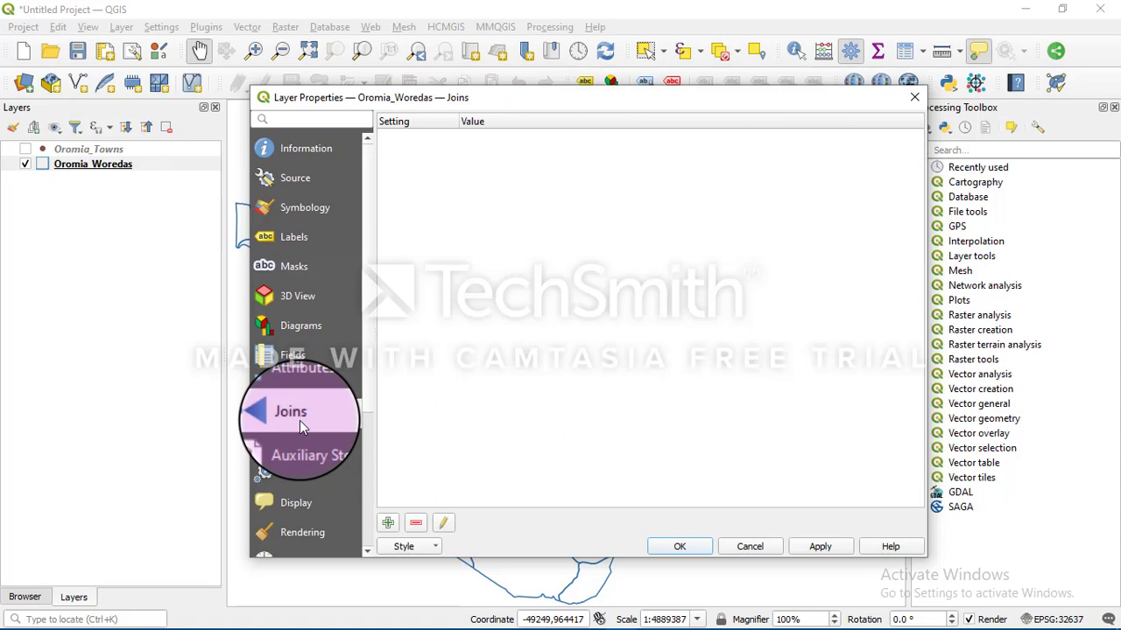
{"action": "left_click", "coordinate": [388, 523]}
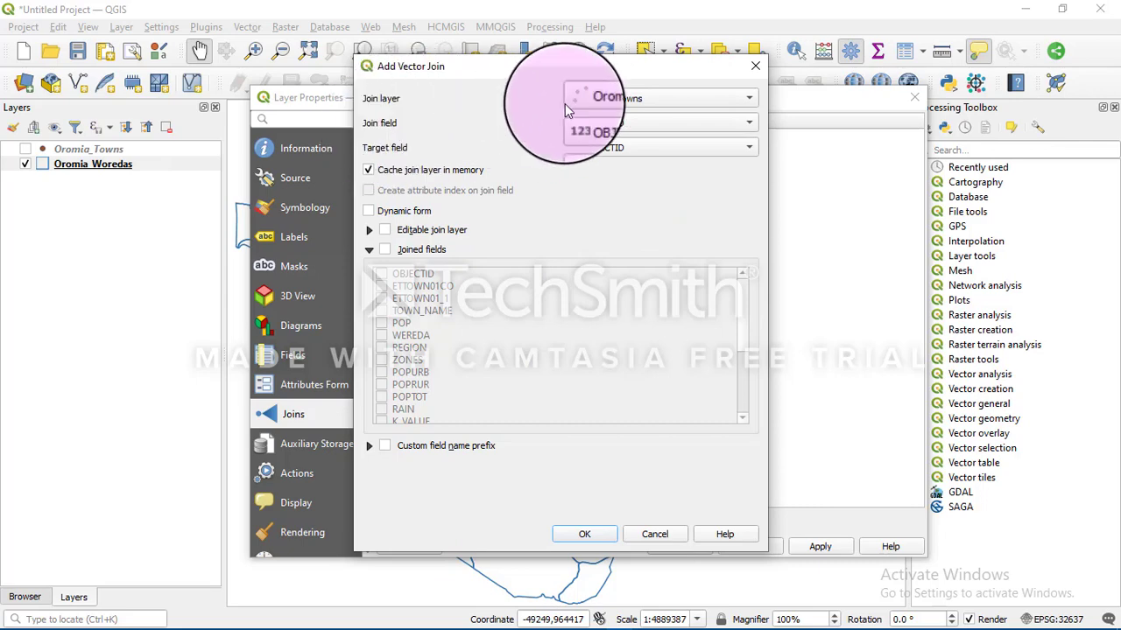
{"action": "left_click", "coordinate": [596, 129]}
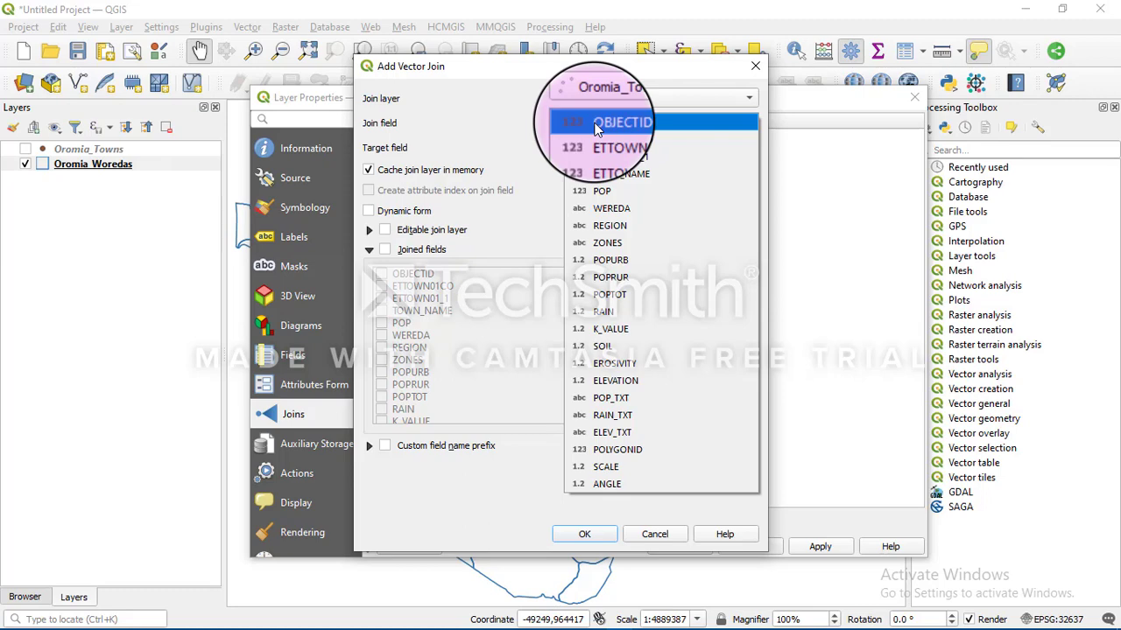
{"action": "left_click", "coordinate": [595, 122]}
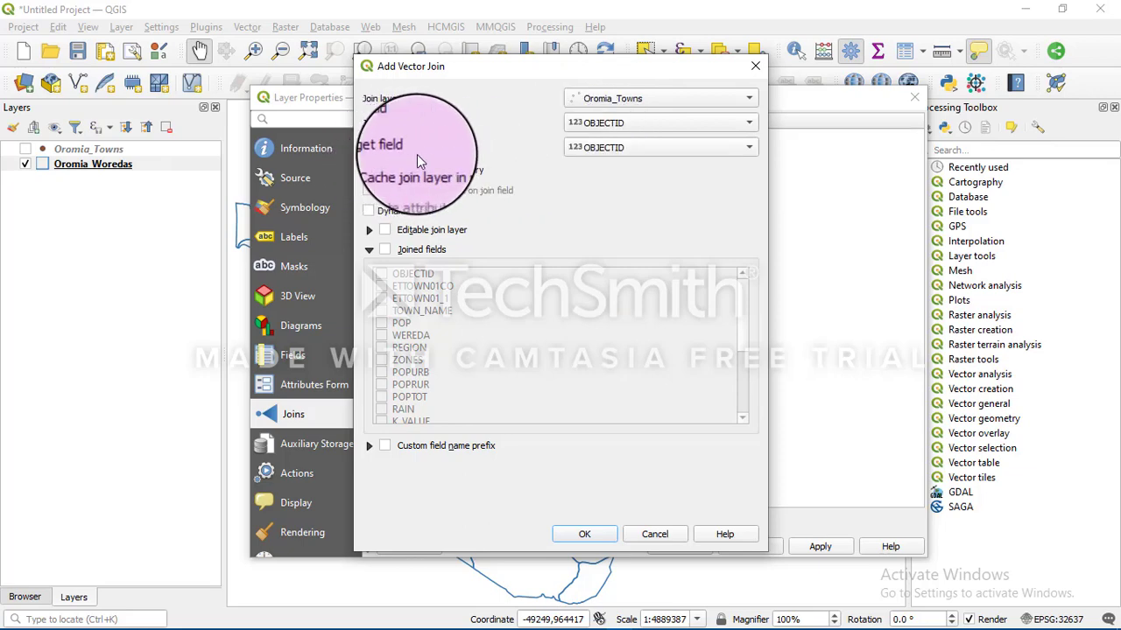
{"action": "left_click", "coordinate": [614, 147]}
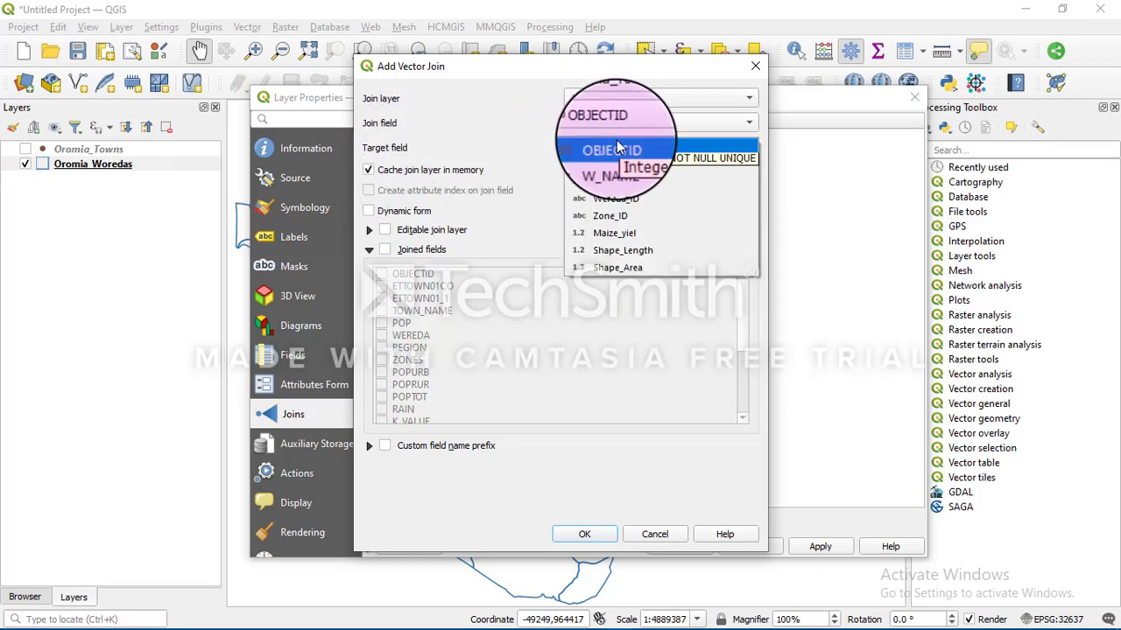
{"action": "left_click", "coordinate": [616, 150]}
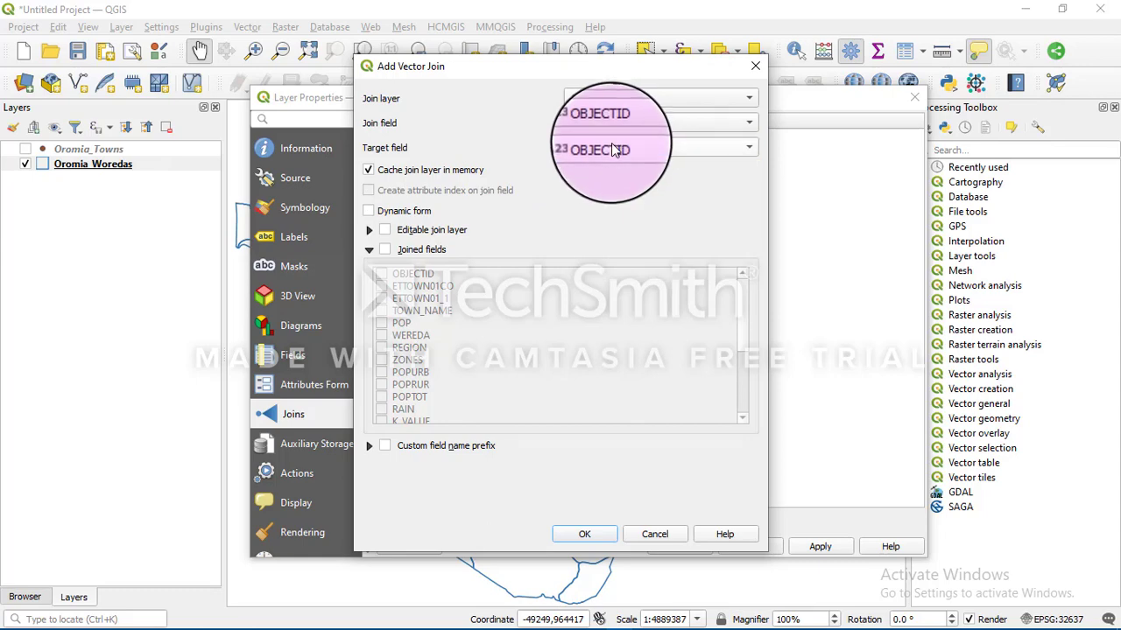
Step: Limit the joined fields to POPURB, POPRUR and POPTOT, and apply the join to Oromia_Woredas
{"action": "left_click", "coordinate": [392, 253]}
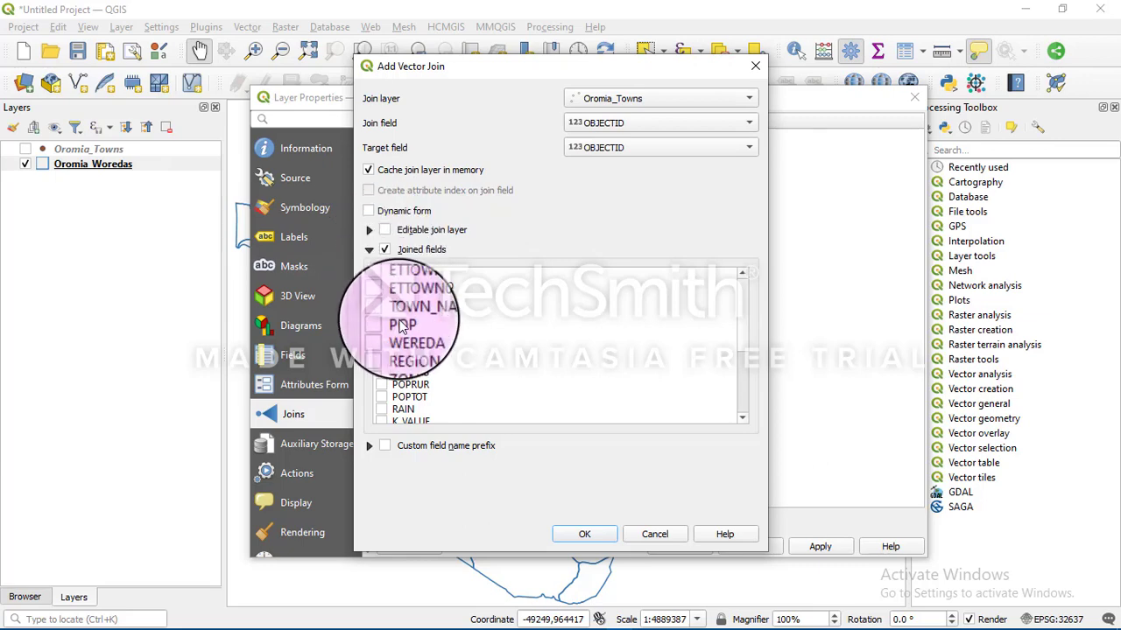
{"action": "left_click", "coordinate": [742, 418]}
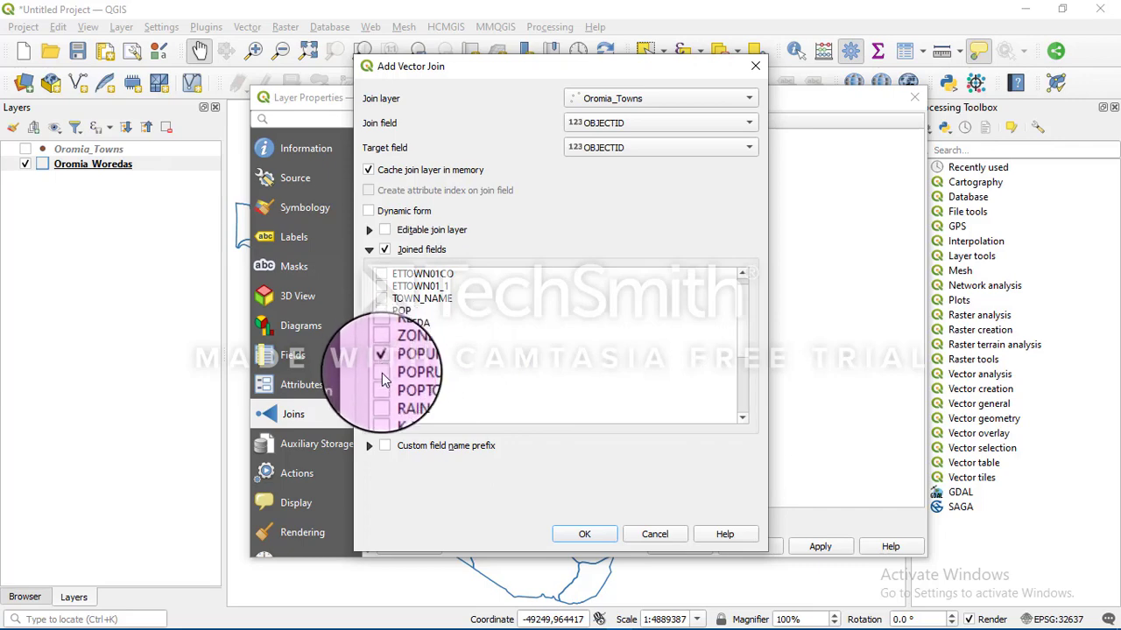
{"action": "left_click", "coordinate": [382, 373]}
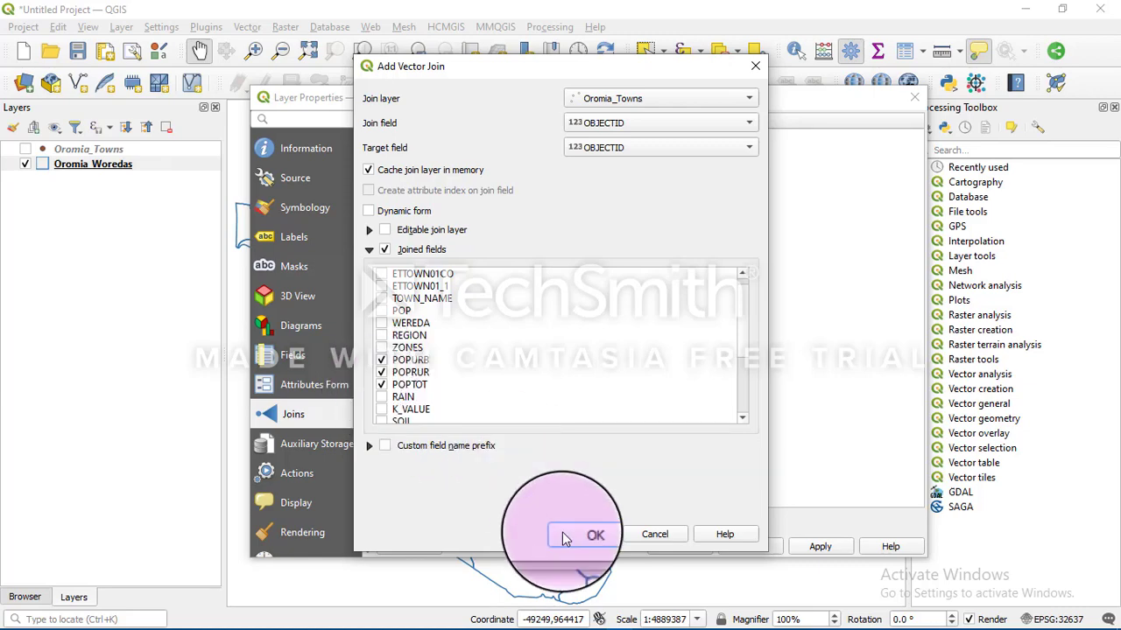
{"action": "left_click", "coordinate": [584, 534]}
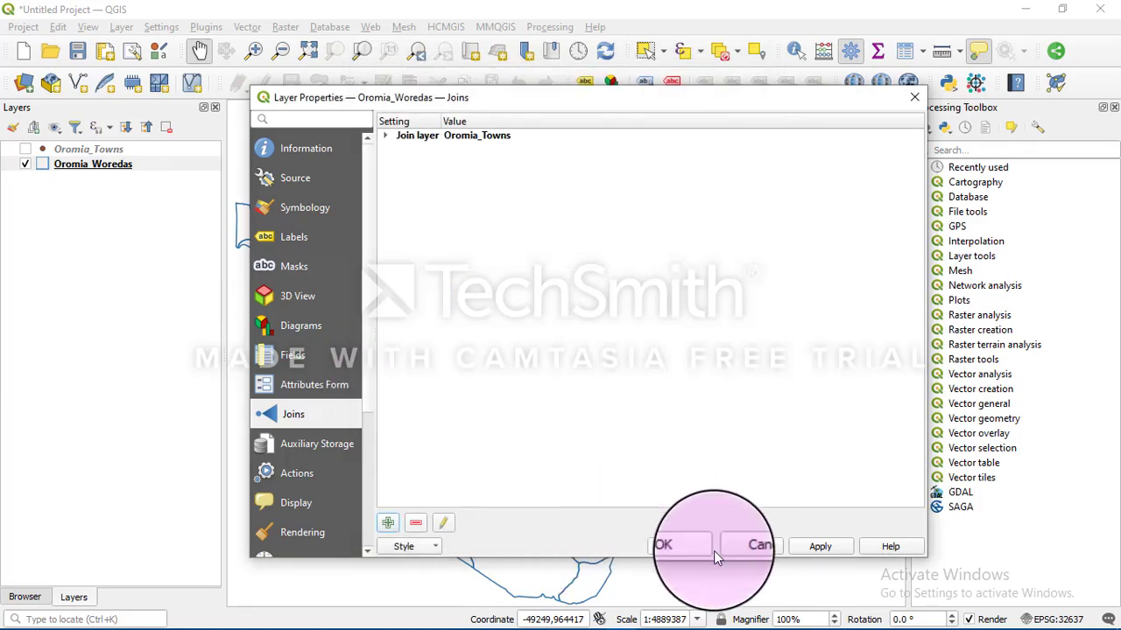
{"action": "left_click", "coordinate": [807, 546]}
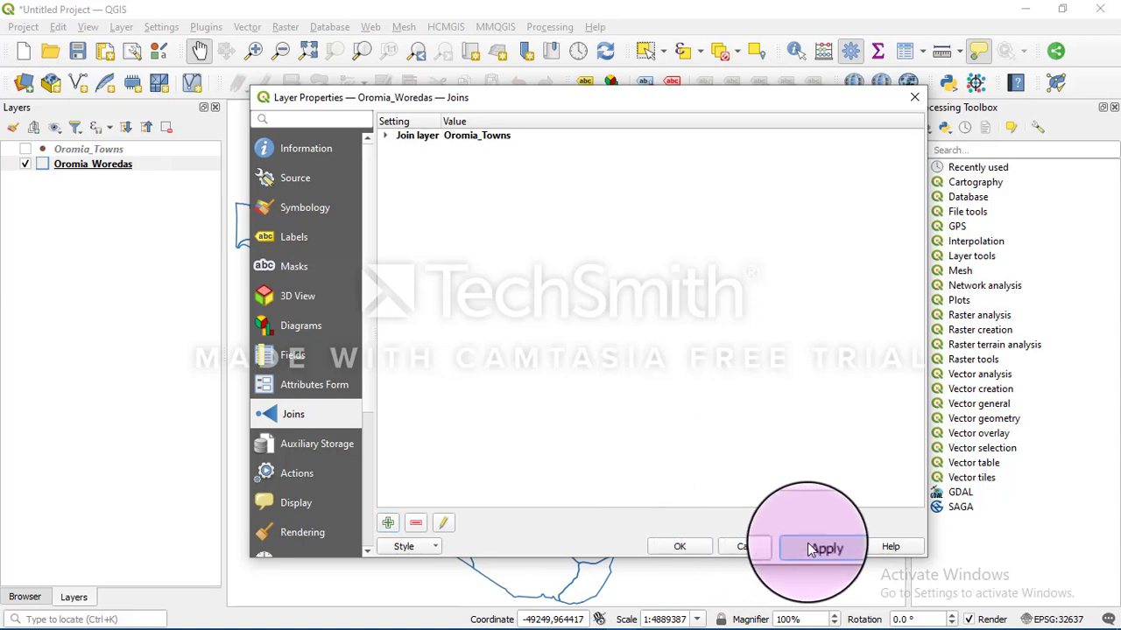
{"action": "left_click", "coordinate": [679, 546]}
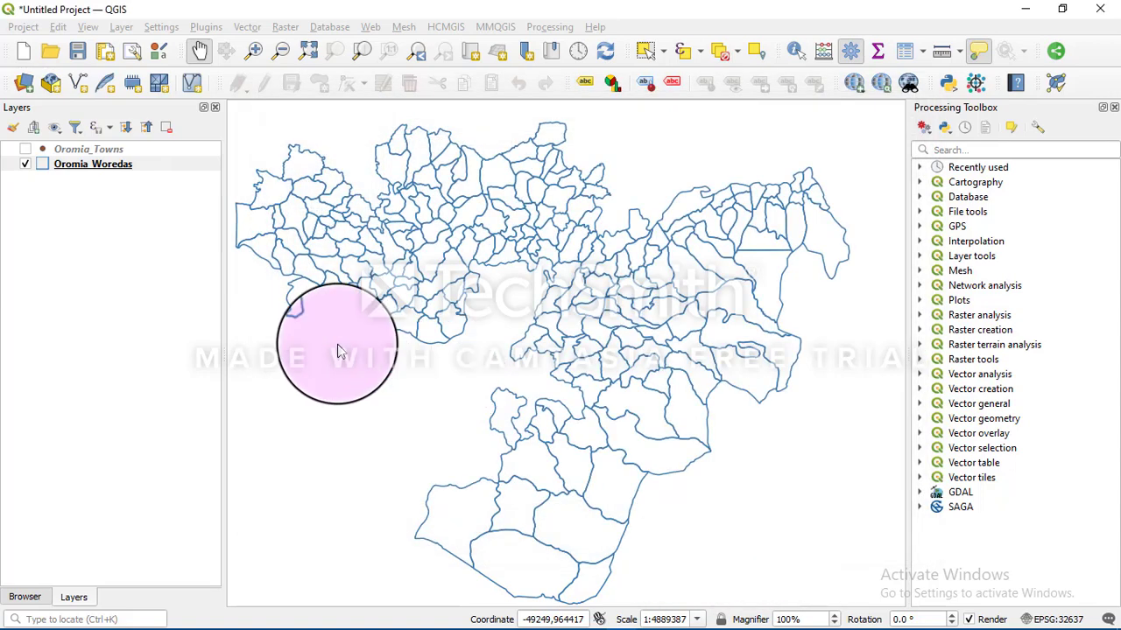
Step: Check the Oromia_Woredas attribute table for the joined town population columns, then close it
{"action": "left_click", "coordinate": [84, 164]}
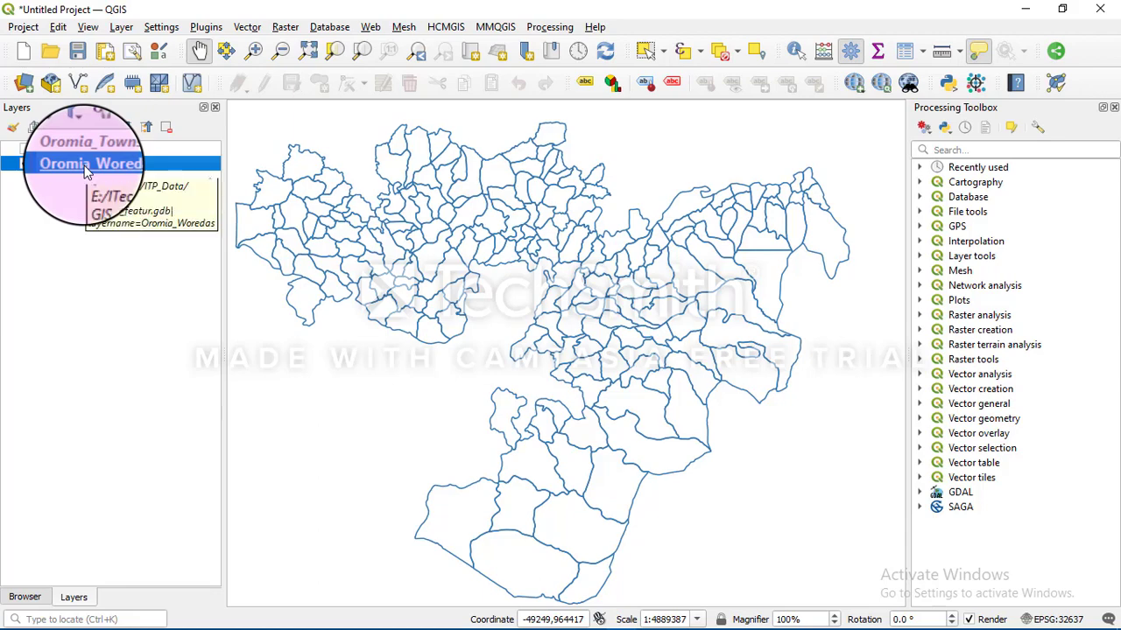
{"action": "right_click", "coordinate": [87, 169]}
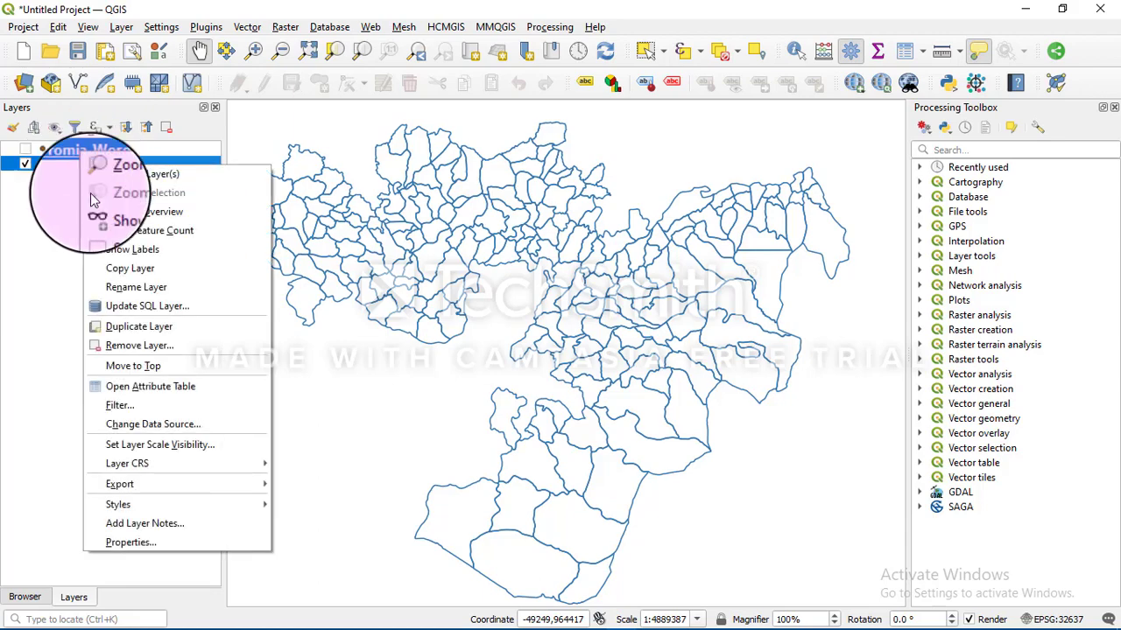
{"action": "left_click", "coordinate": [143, 386]}
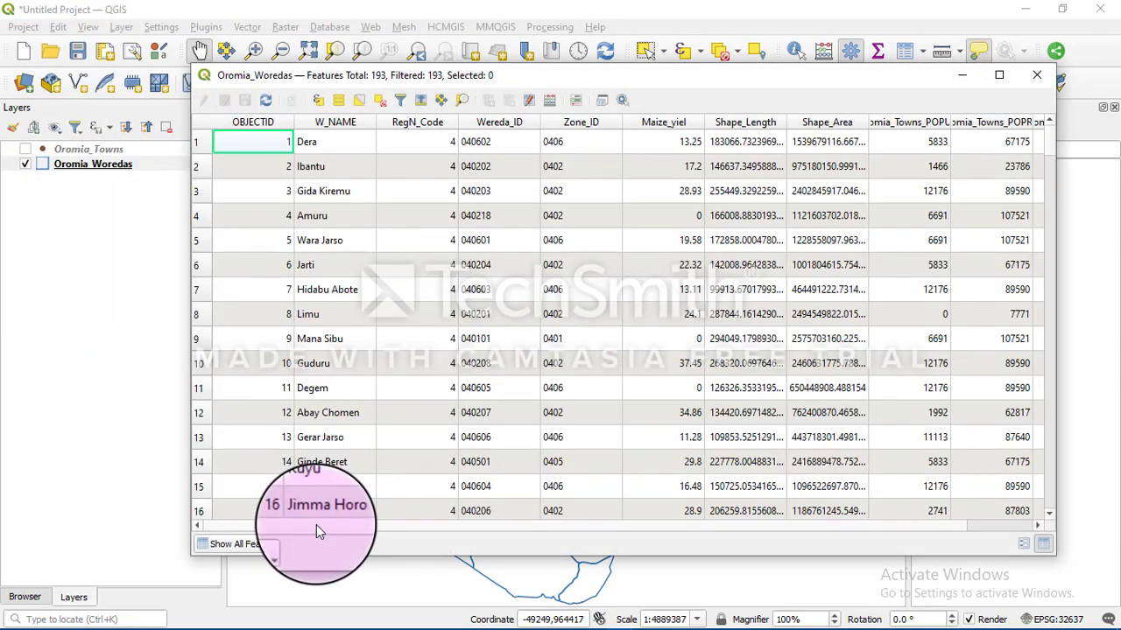
{"action": "left_click_drag", "start_coordinate": [318, 527], "coordinate": [396, 527]}
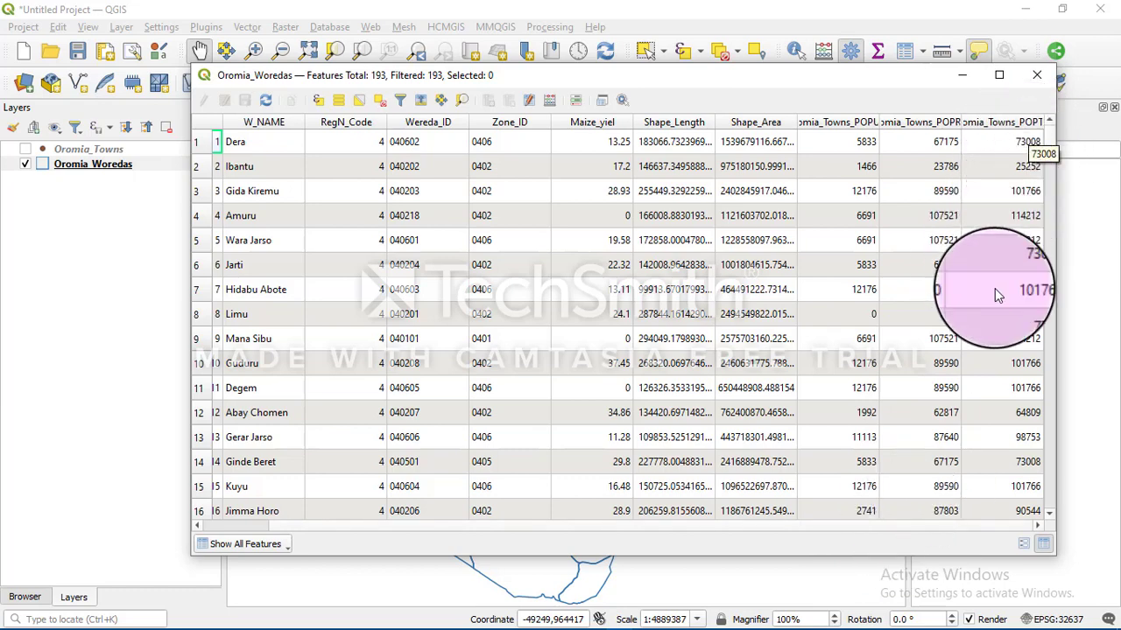
{"action": "left_click", "coordinate": [1035, 73]}
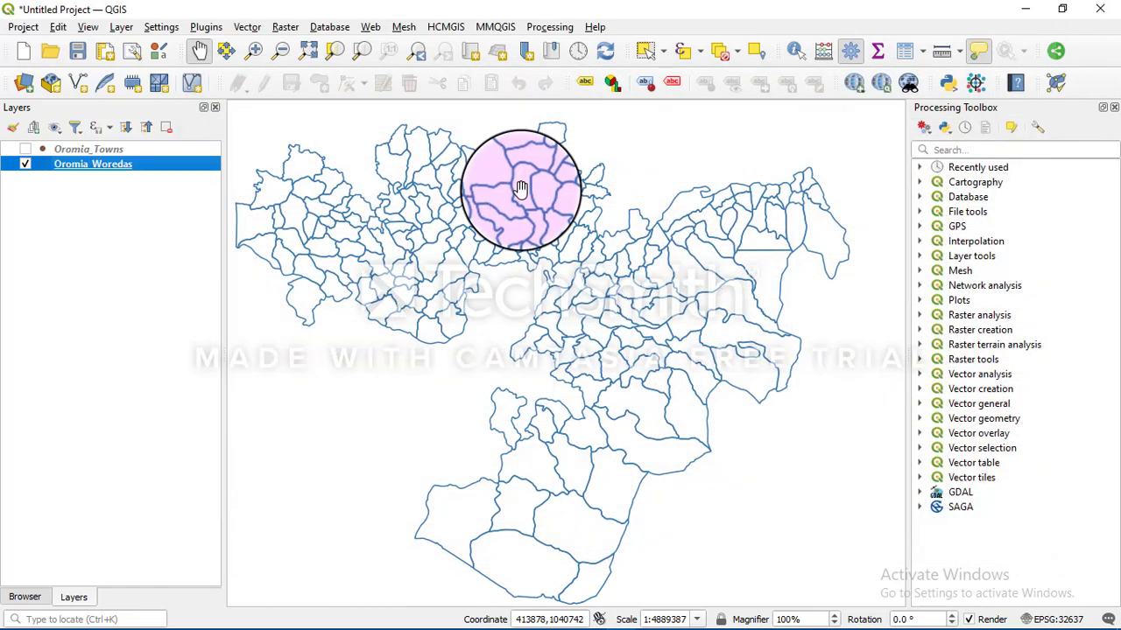
Step: Set the diagram type of the Oromia_Woredas layer to Pie Chart in its layer properties
{"action": "right_click", "coordinate": [114, 169]}
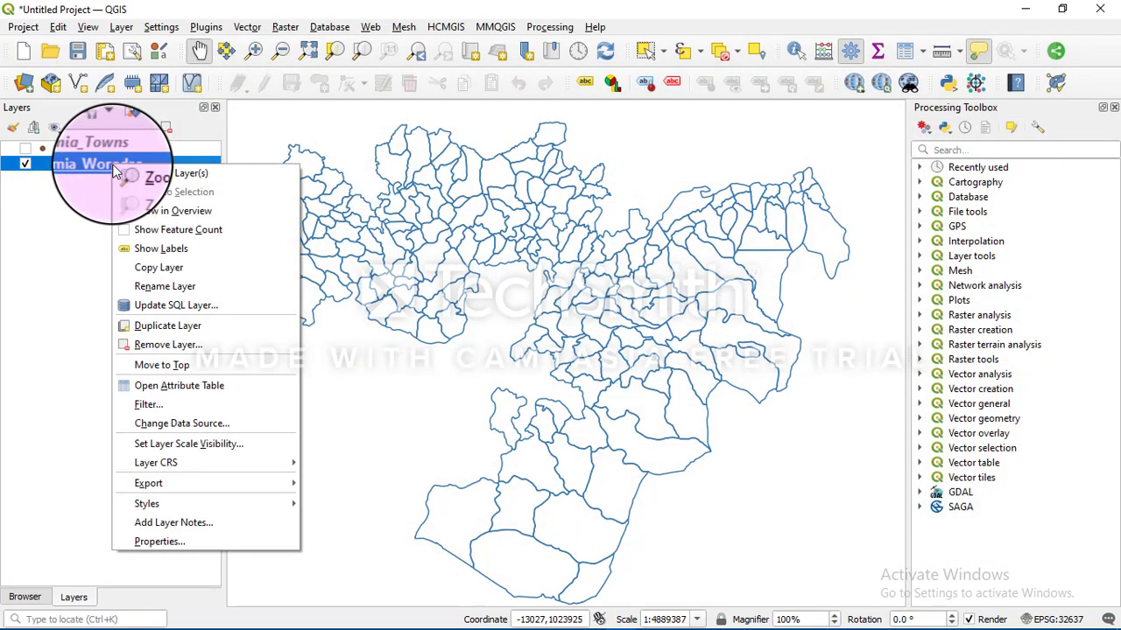
{"action": "left_click", "coordinate": [158, 541]}
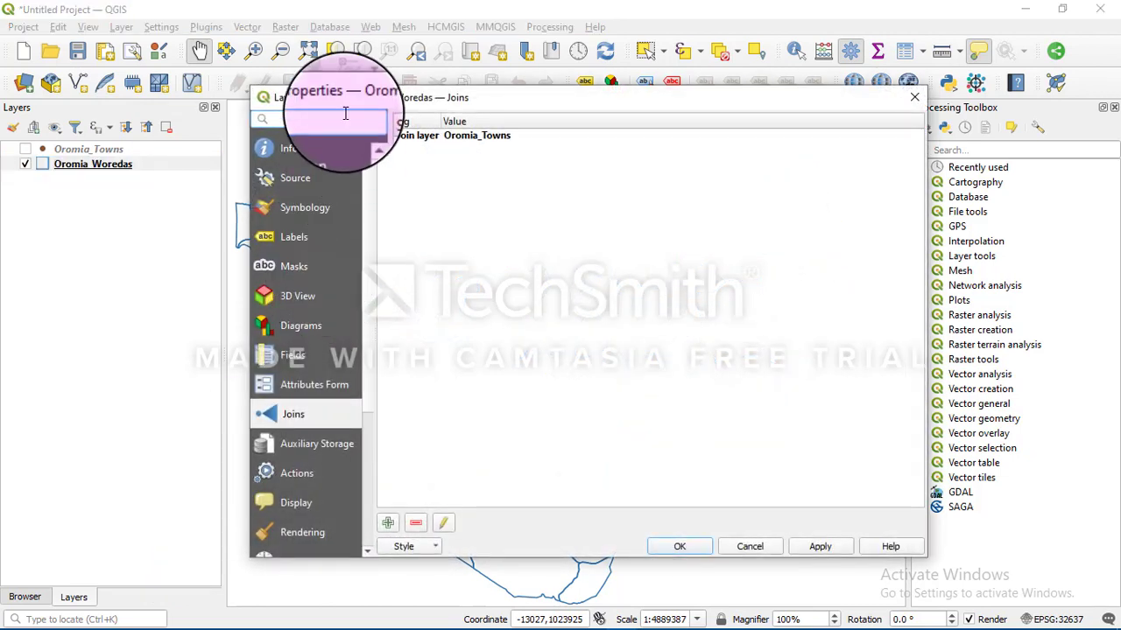
{"action": "left_click_drag", "start_coordinate": [343, 93], "coordinate": [301, 44]}
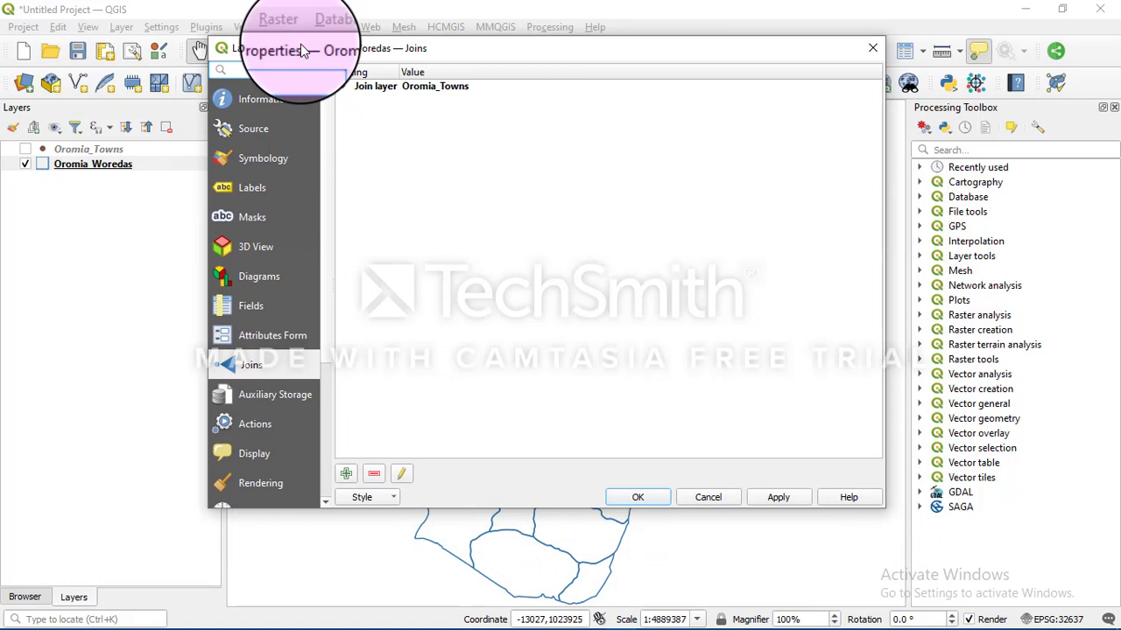
{"action": "left_click", "coordinate": [249, 284]}
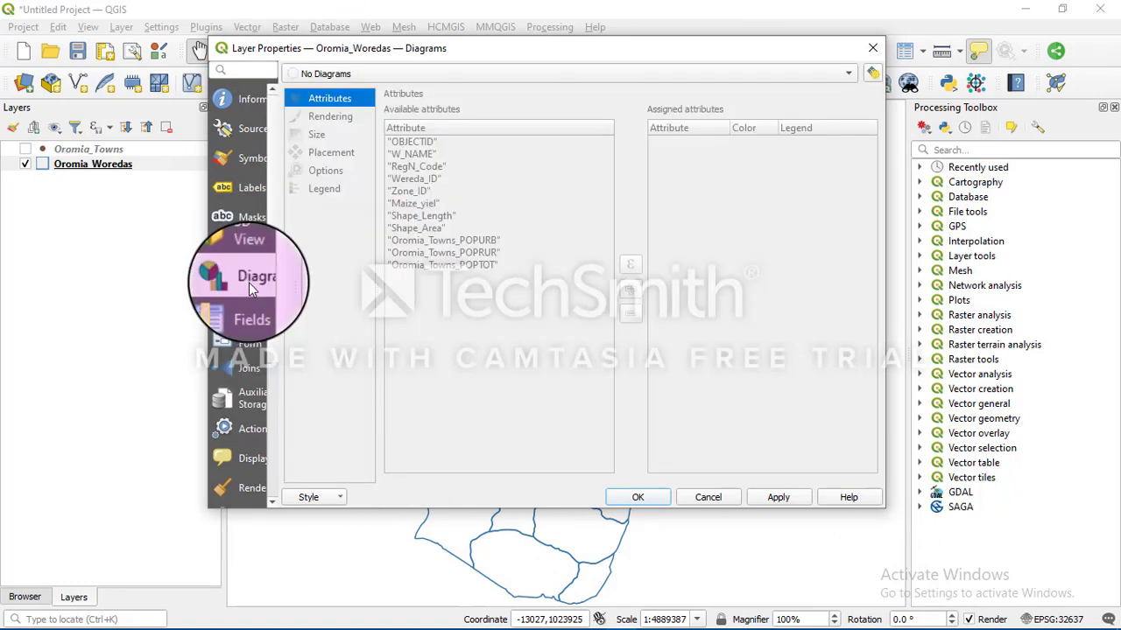
{"action": "left_click", "coordinate": [423, 76]}
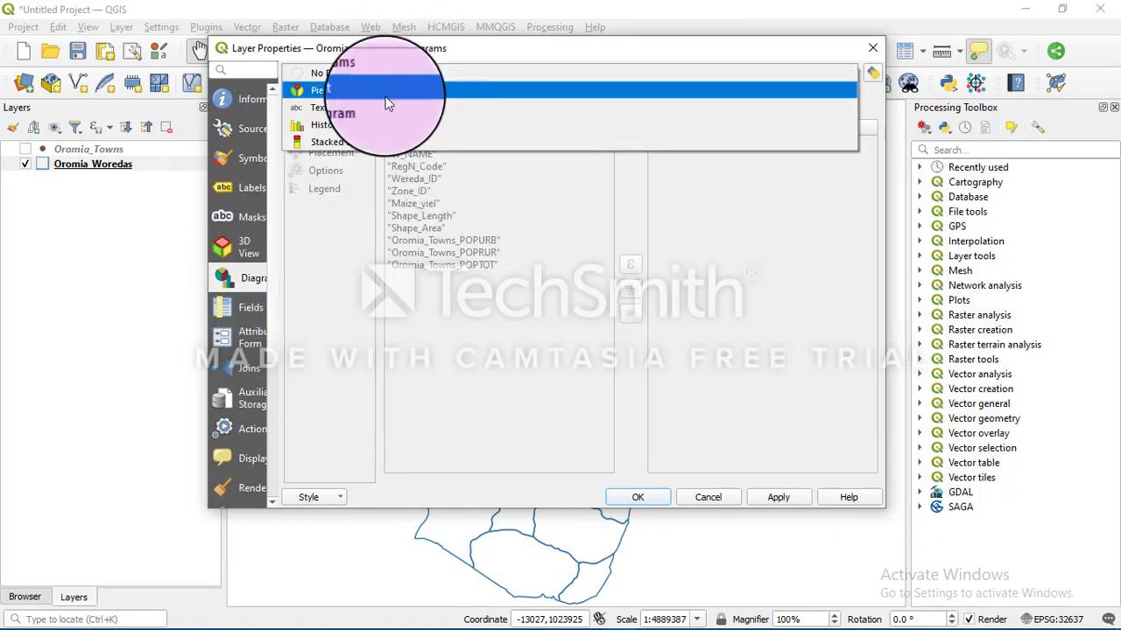
{"action": "left_click", "coordinate": [349, 101]}
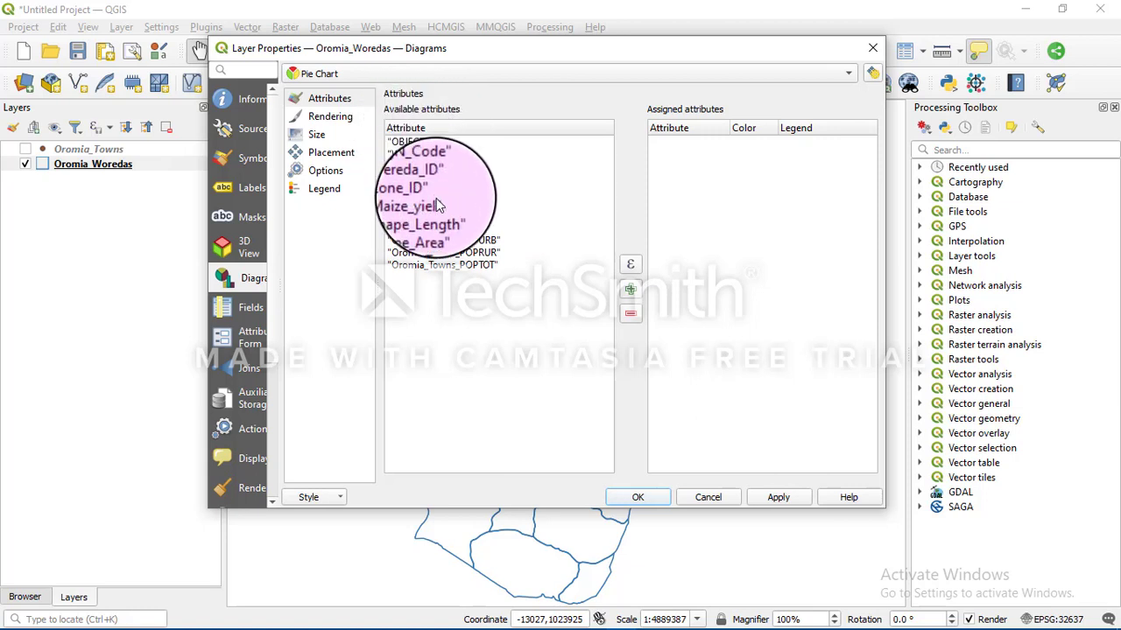
Step: Assign Oromia_Towns_POPURB, Oromia_Towns_POPRUR and Oromia_Towns_POPTOT as the pie chart's attributes
{"action": "left_click", "coordinate": [463, 242]}
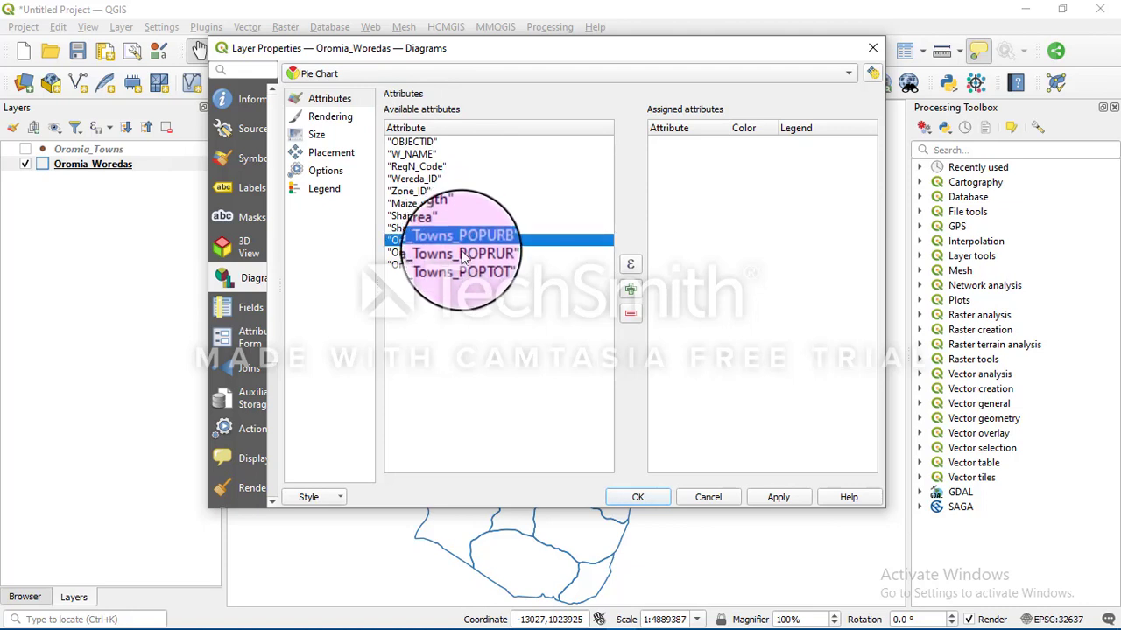
{"action": "left_click", "coordinate": [463, 266], "text": "shift"}
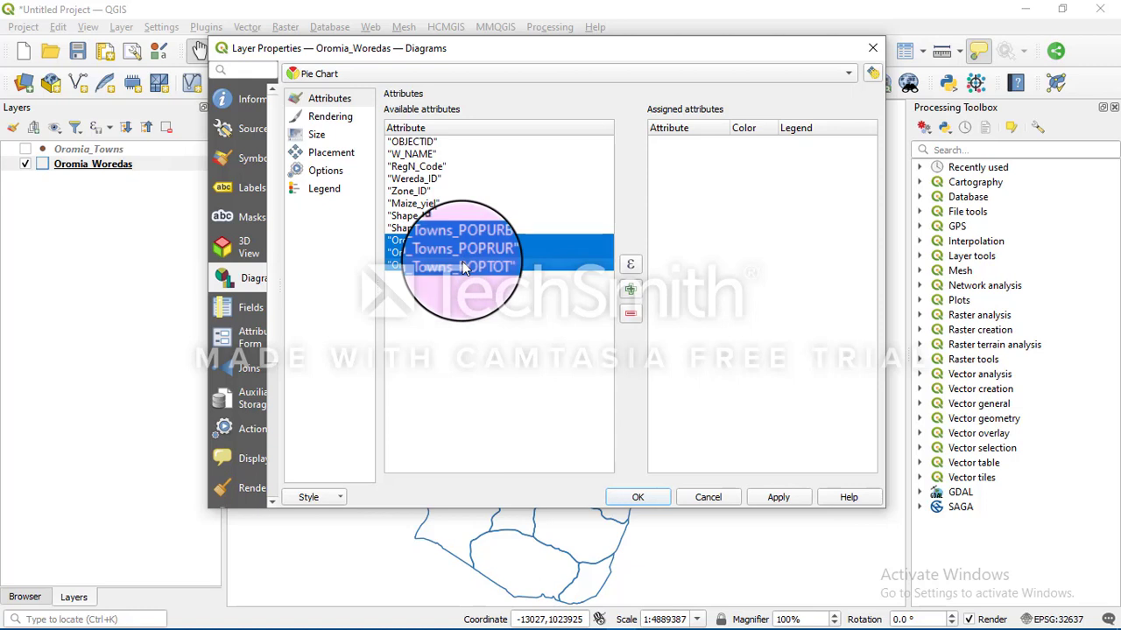
{"action": "left_click", "coordinate": [630, 289]}
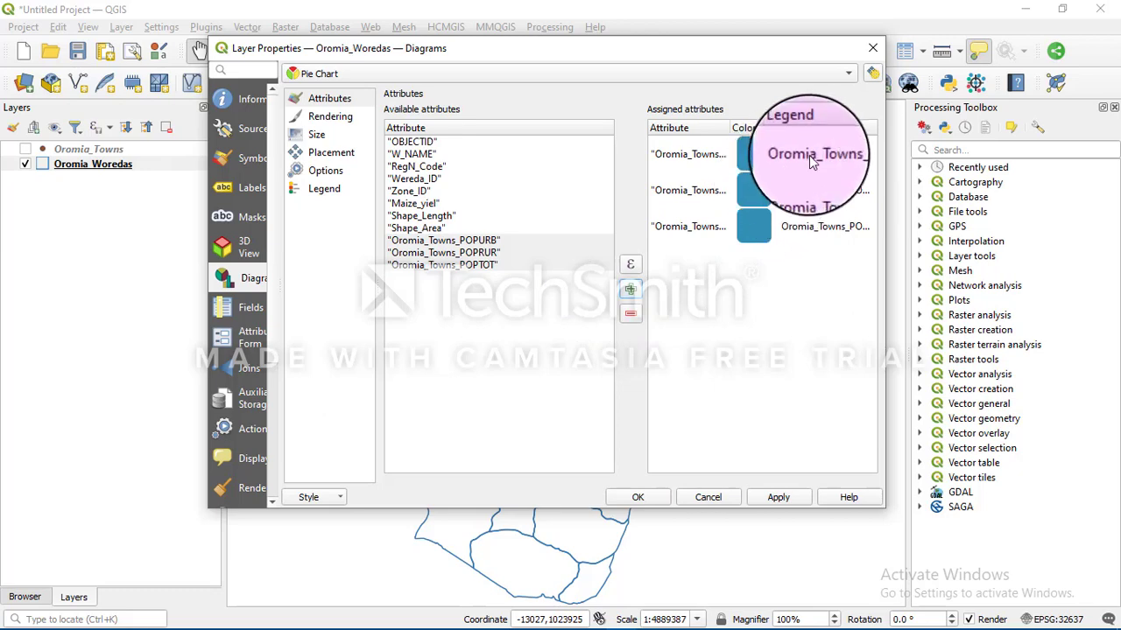
Step: Set the pie chart color of Oromia_Towns_POPURB to red, about #fc0e2e
{"action": "double_click", "coordinate": [759, 155]}
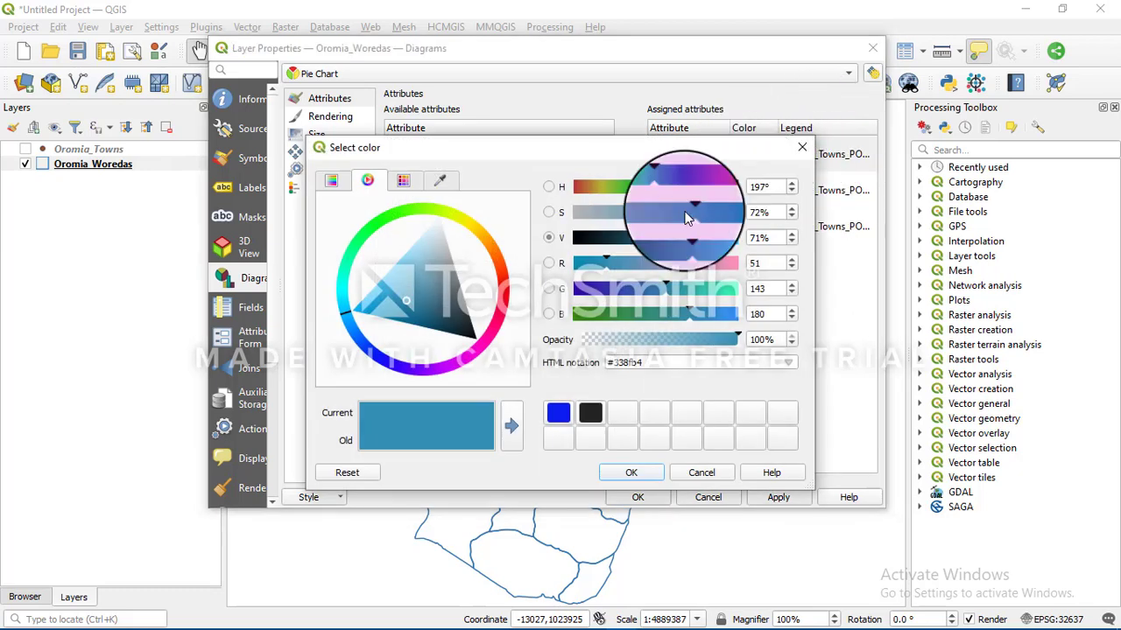
{"action": "left_click", "coordinate": [389, 294]}
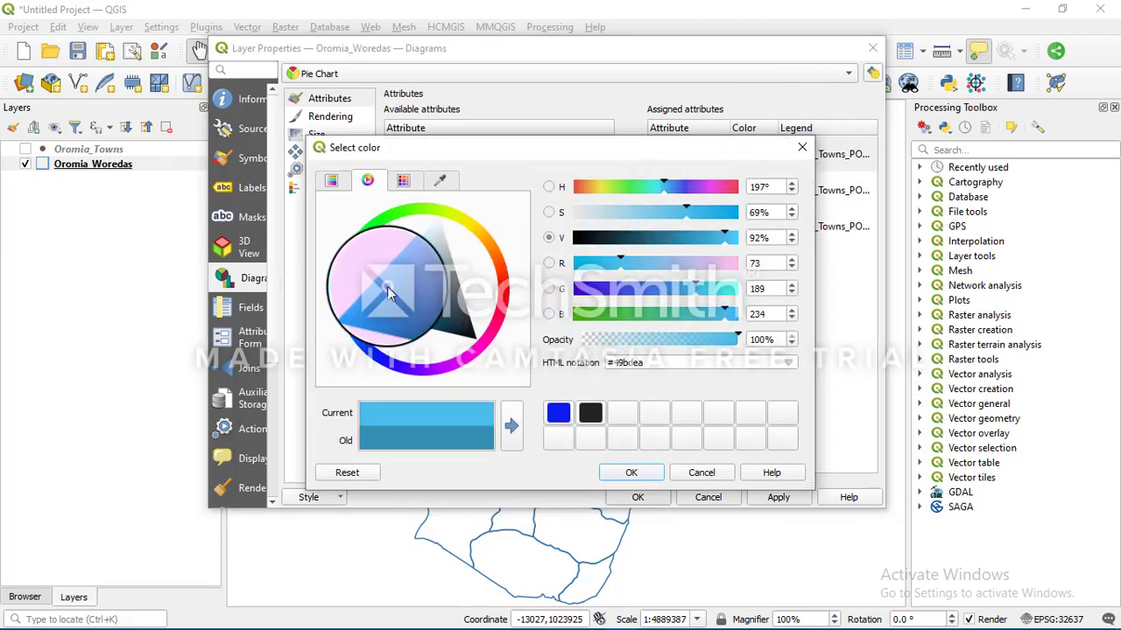
{"action": "left_click", "coordinate": [501, 274]}
{"action": "mouse_move", "coordinate": [505, 292]}
{"action": "left_mouse_down"}
{"action": "mouse_move", "coordinate": [490, 305]}
{"action": "mouse_move", "coordinate": [459, 267]}
{"action": "mouse_move", "coordinate": [490, 307]}
{"action": "left_mouse_up"}
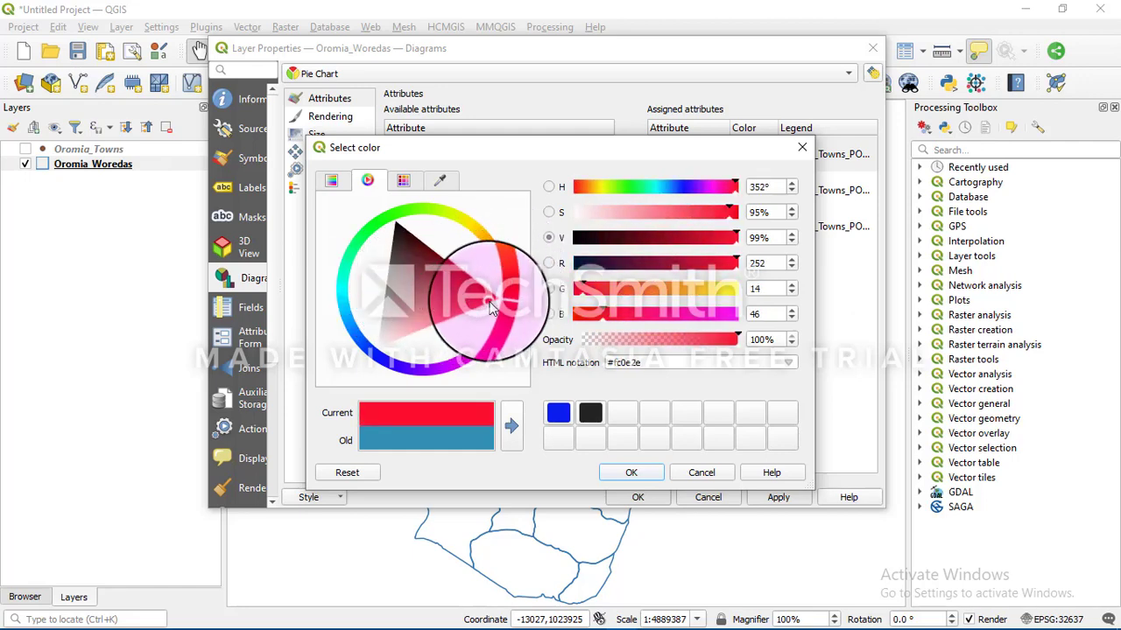
{"action": "left_click", "coordinate": [630, 472]}
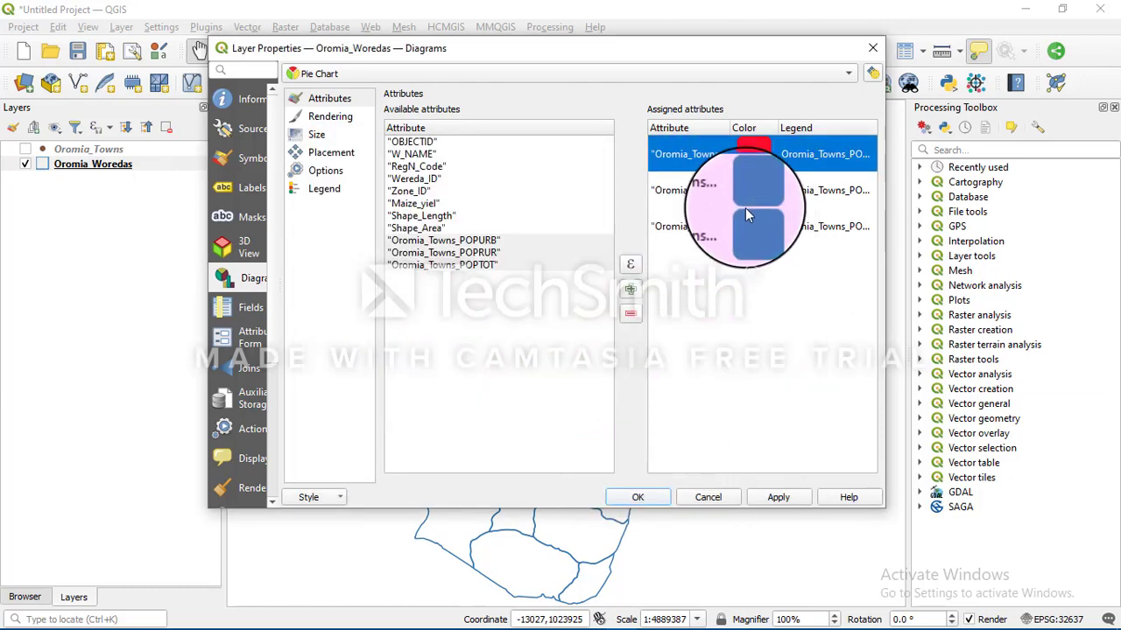
Step: Set the pie chart color of Oromia_Towns_POPRUR to blue, about #081cef
{"action": "double_click", "coordinate": [749, 199]}
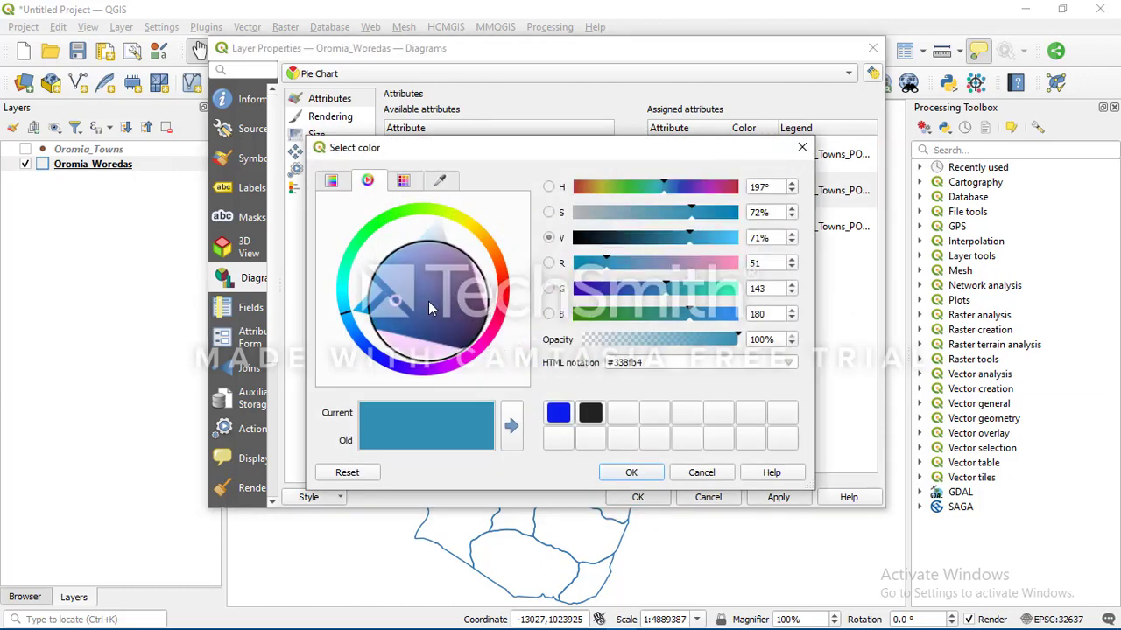
{"action": "left_click_drag", "start_coordinate": [404, 304], "coordinate": [391, 348]}
{"action": "left_click", "coordinate": [378, 354]}
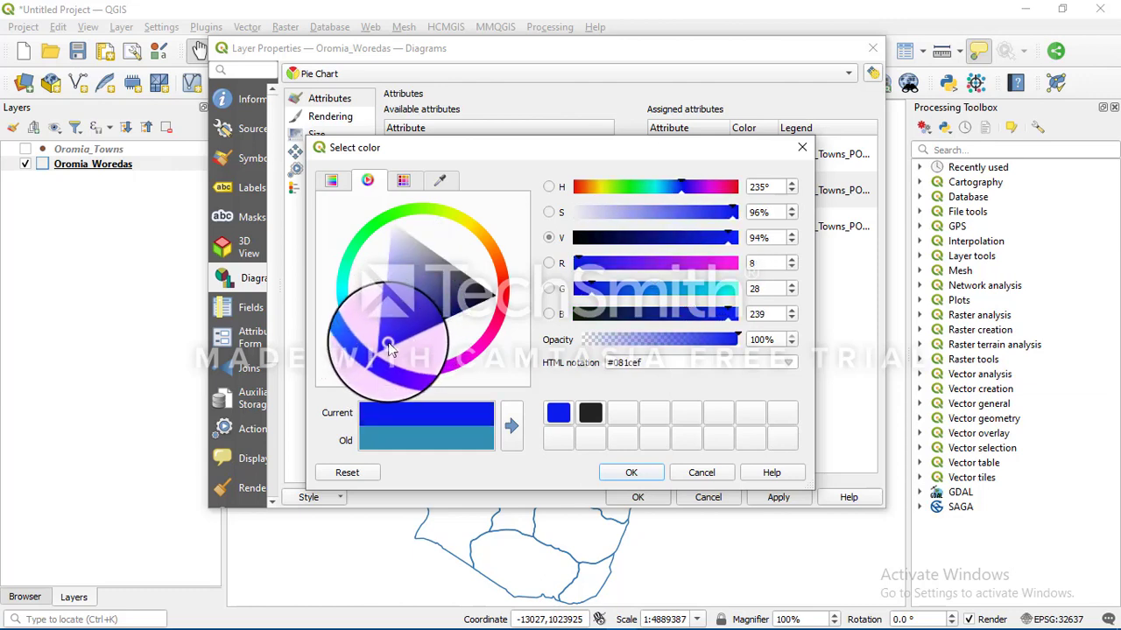
{"action": "left_click", "coordinate": [631, 473]}
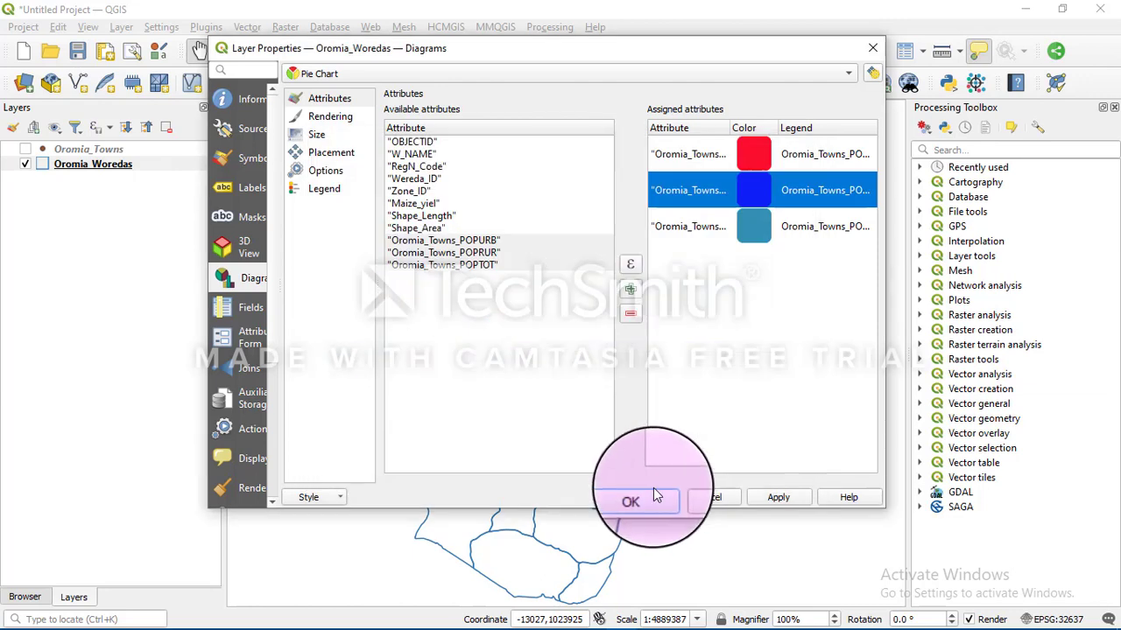
Step: Set the pie chart color of Oromia_Towns_POPTOT to yellow, about #f9e212, and accept the layer properties
{"action": "double_click", "coordinate": [758, 236]}
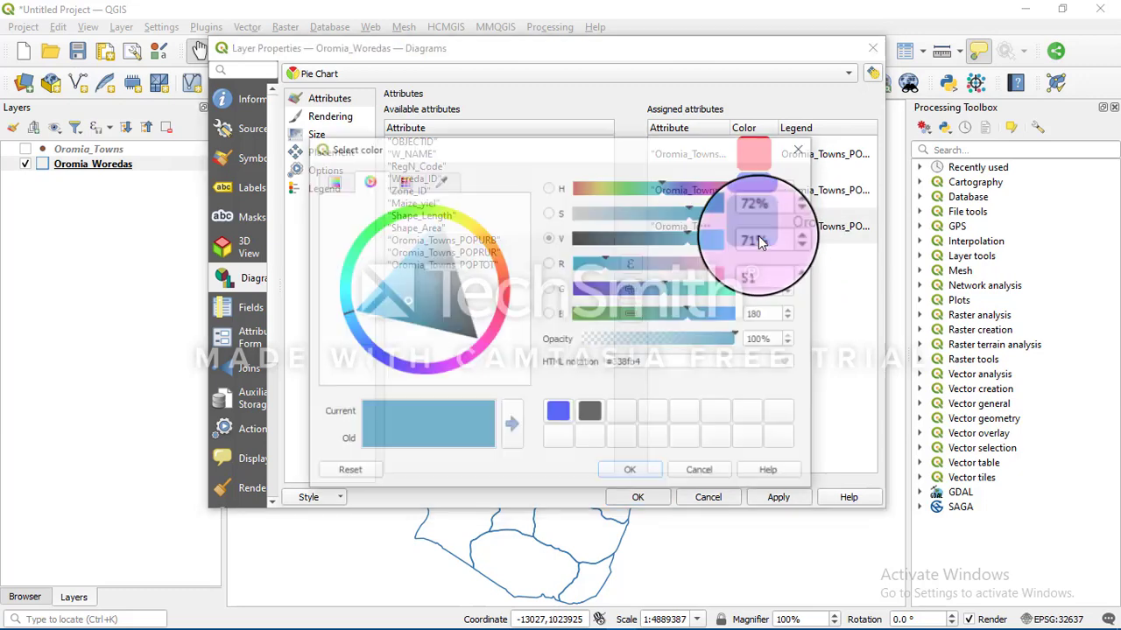
{"action": "left_click", "coordinate": [406, 298]}
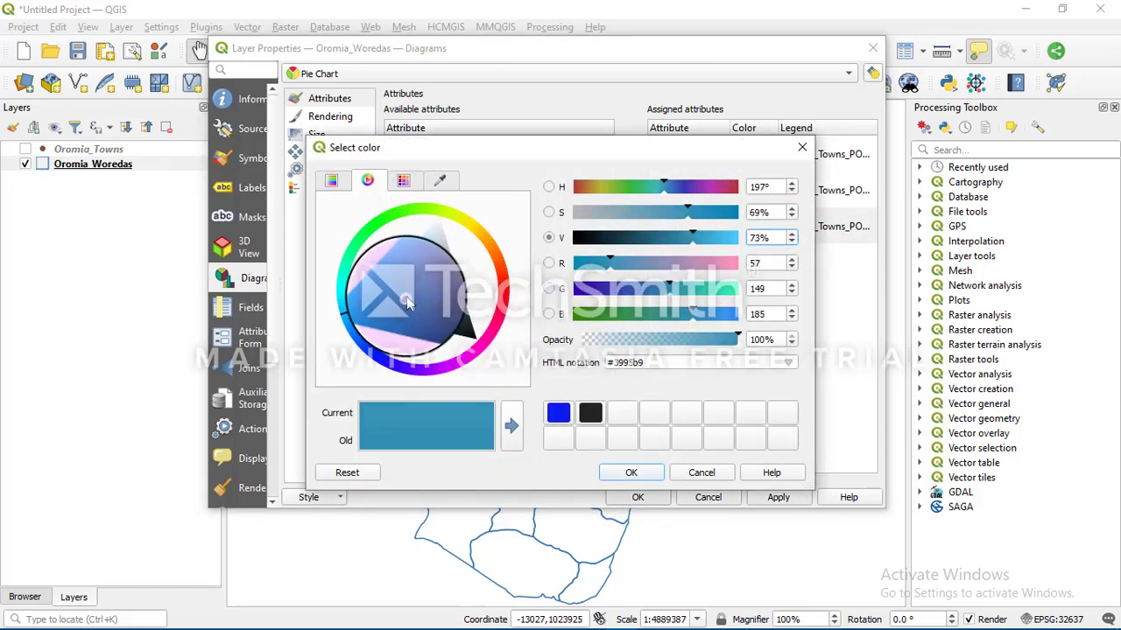
{"action": "mouse_move", "coordinate": [406, 298]}
{"action": "left_mouse_down"}
{"action": "mouse_move", "coordinate": [407, 281]}
{"action": "mouse_move", "coordinate": [464, 237]}
{"action": "left_mouse_up"}
{"action": "left_click", "coordinate": [472, 221]}
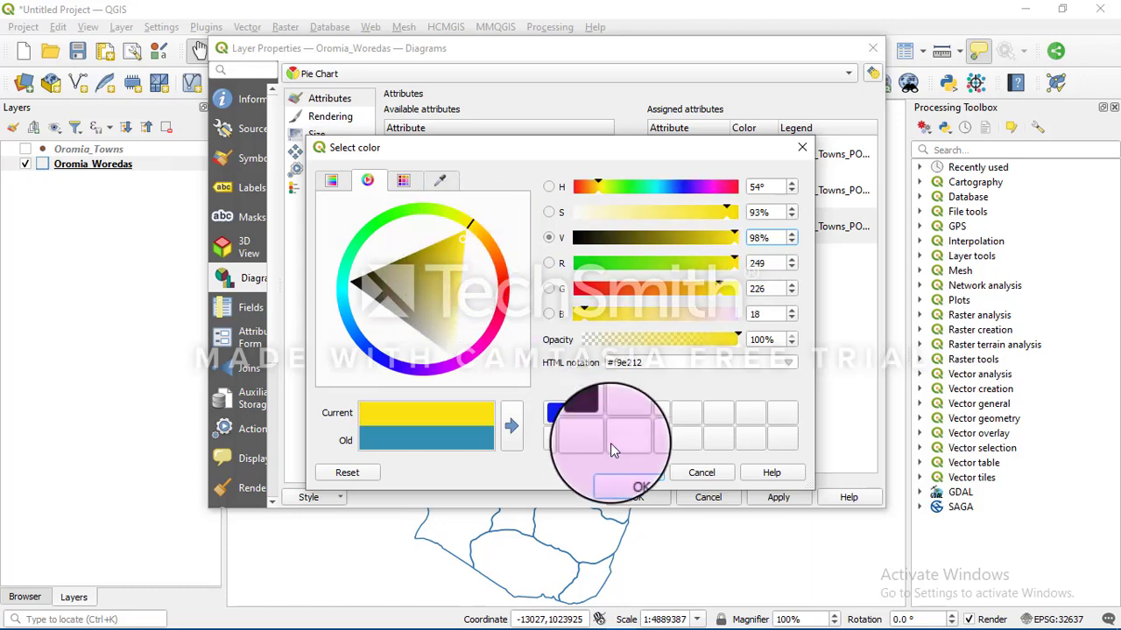
{"action": "left_click", "coordinate": [630, 472]}
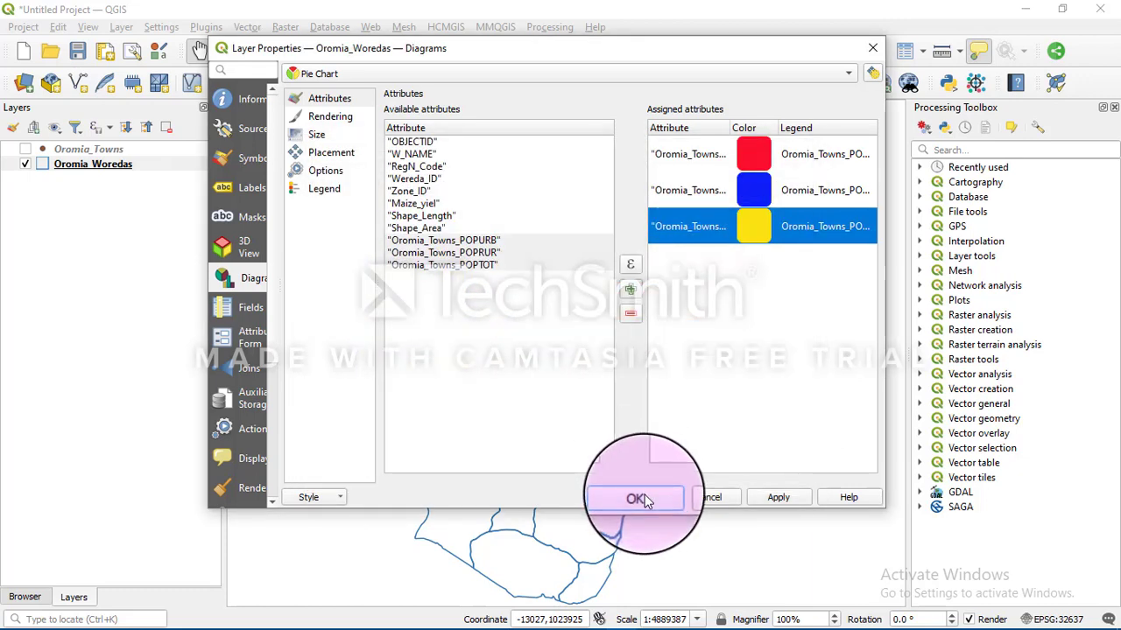
{"action": "left_click", "coordinate": [639, 498]}
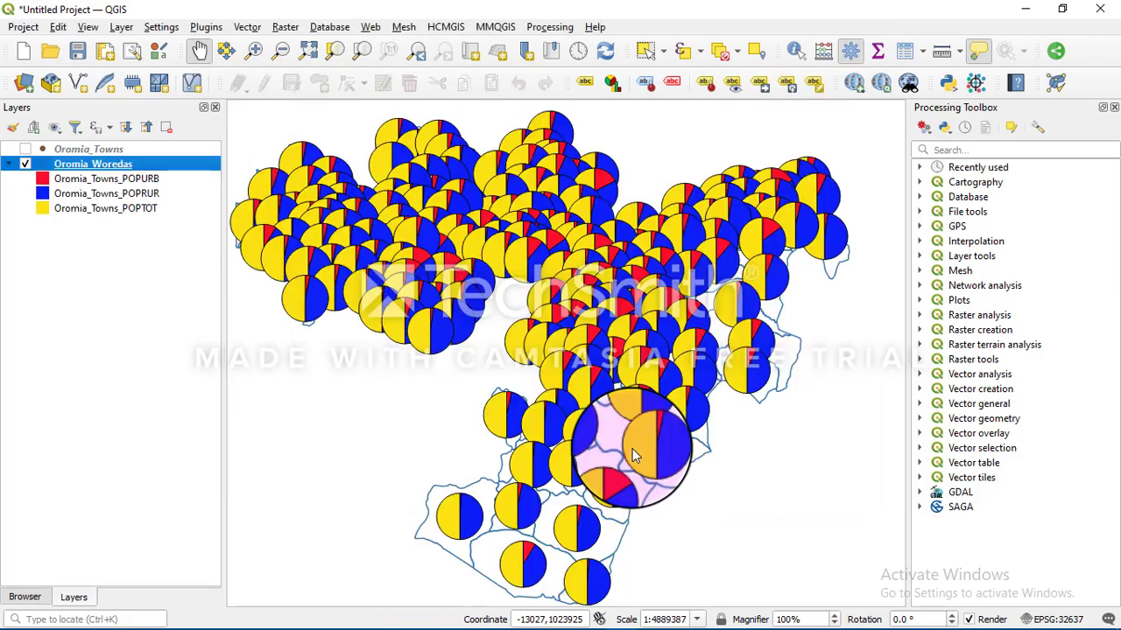
Step: Change the size units of the Oromia_Woredas pie charts to Points, then apply and accept the layer properties
{"action": "right_click", "coordinate": [91, 169]}
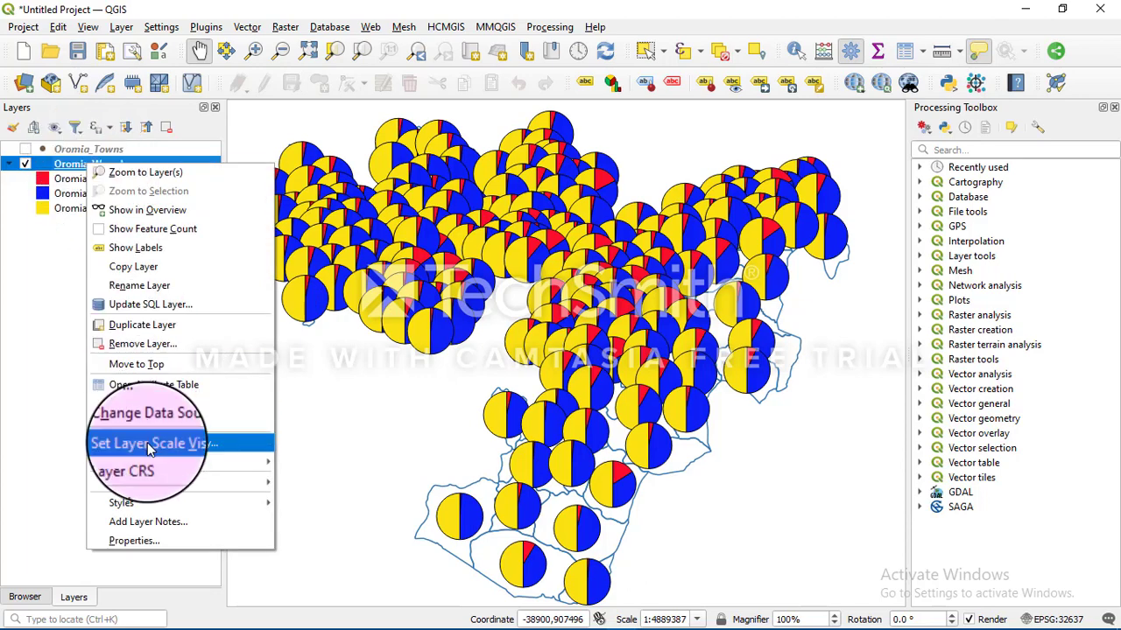
{"action": "left_click", "coordinate": [138, 549]}
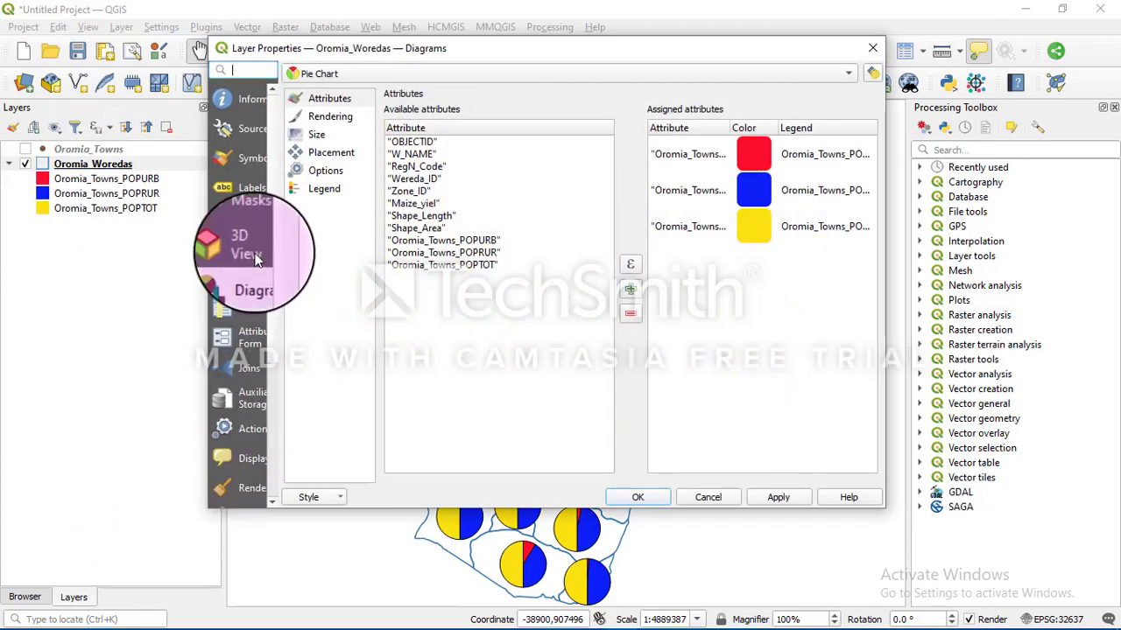
{"action": "left_click", "coordinate": [317, 137]}
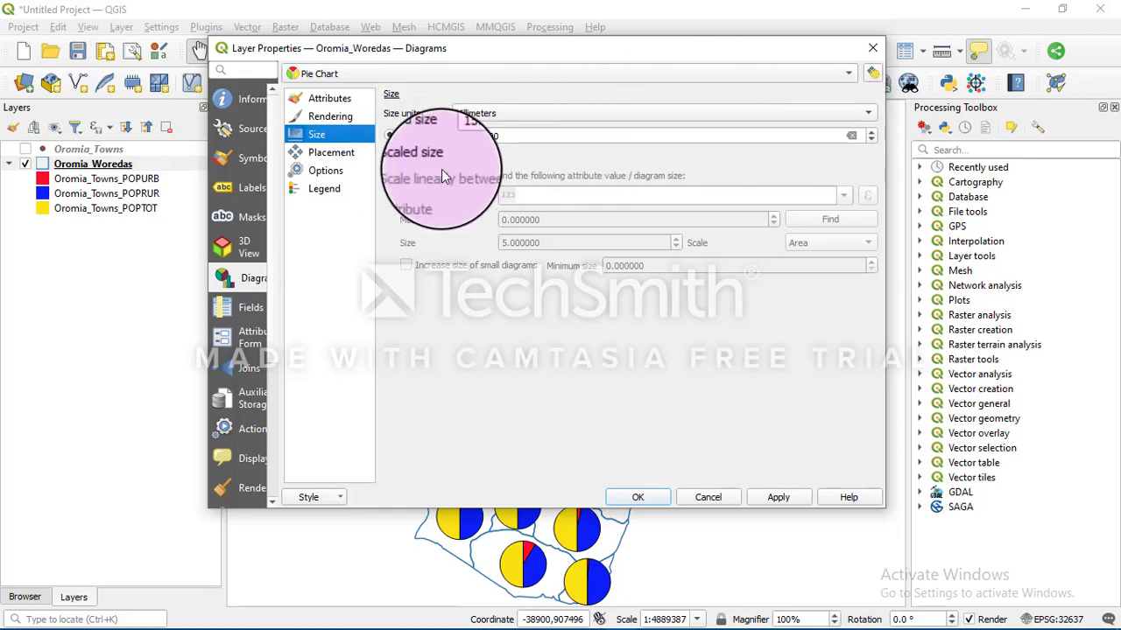
{"action": "double_click", "coordinate": [462, 136]}
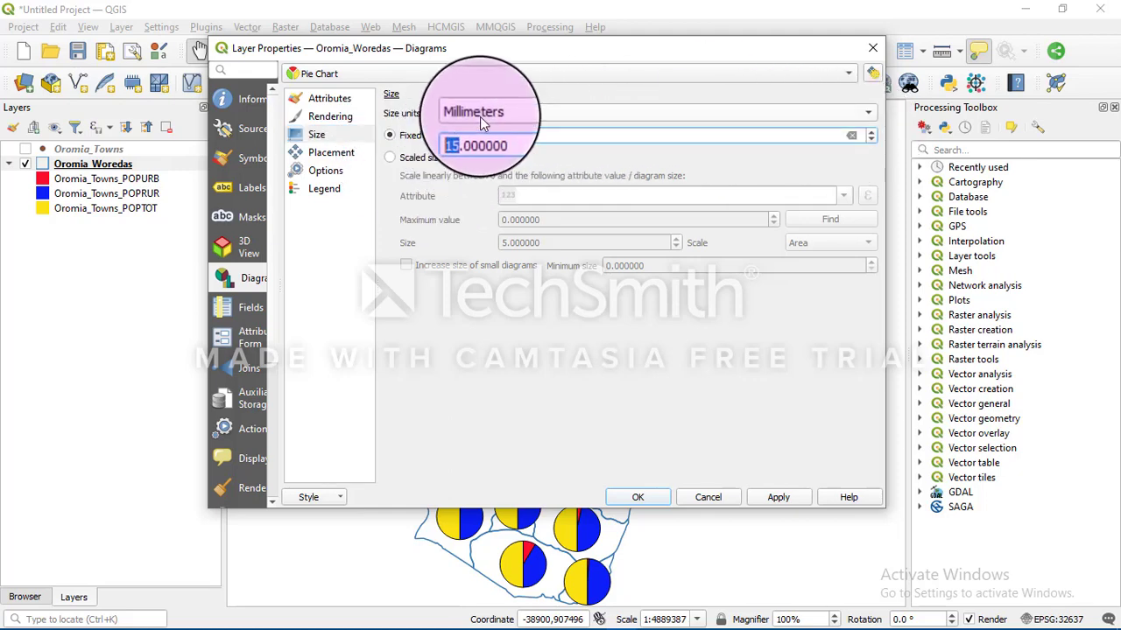
{"action": "left_click", "coordinate": [480, 117]}
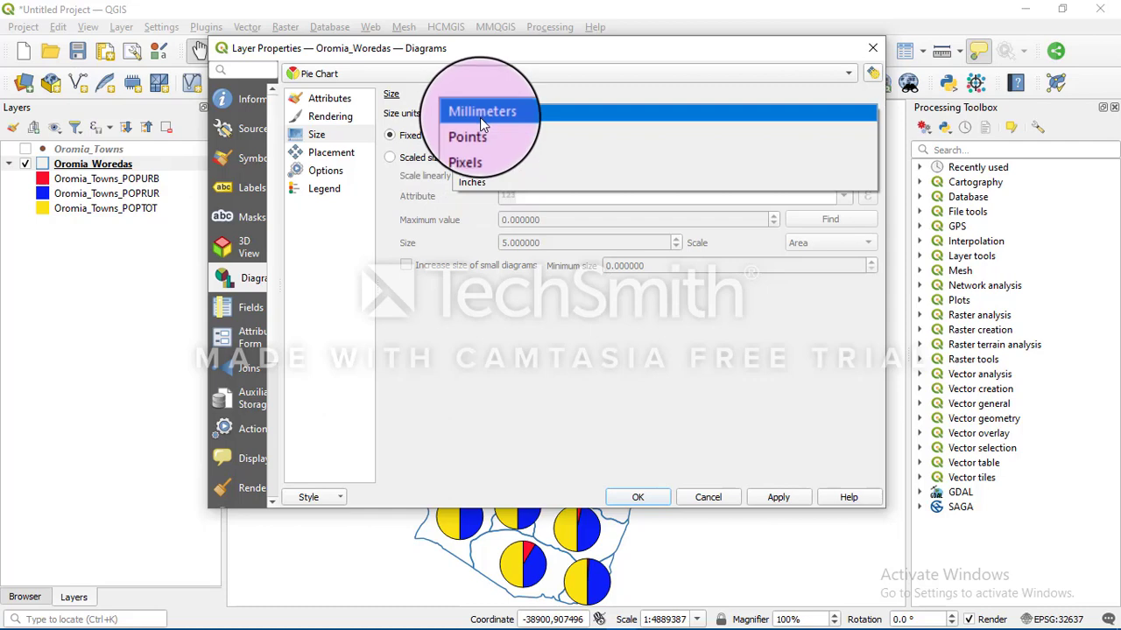
{"action": "left_click", "coordinate": [473, 138]}
{"action": "left_click", "coordinate": [777, 500]}
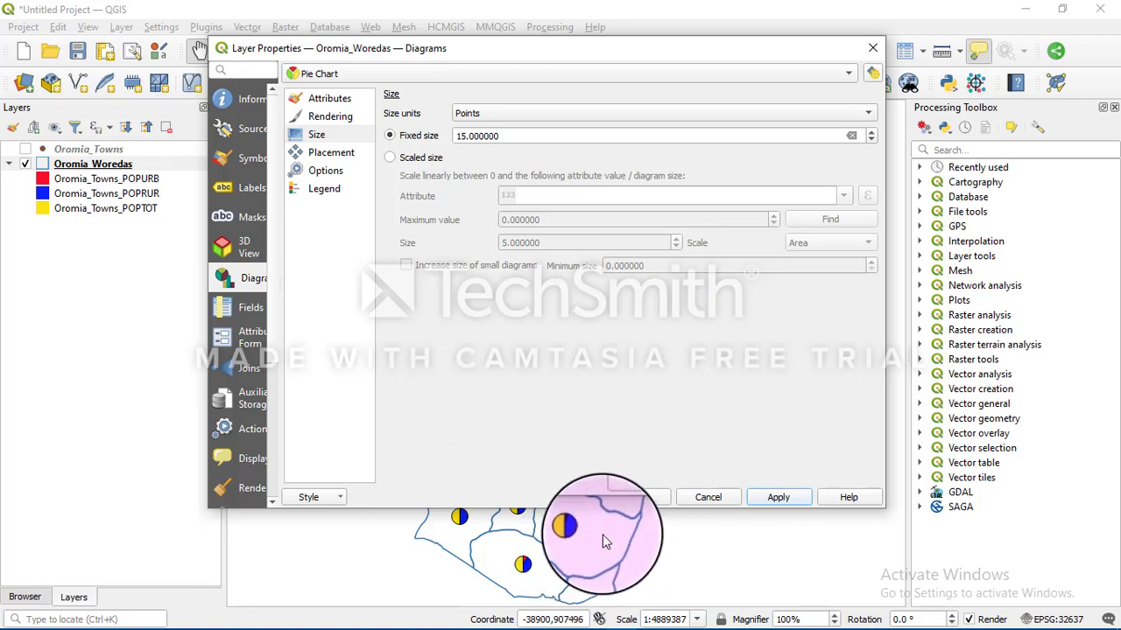
{"action": "left_click", "coordinate": [637, 496]}
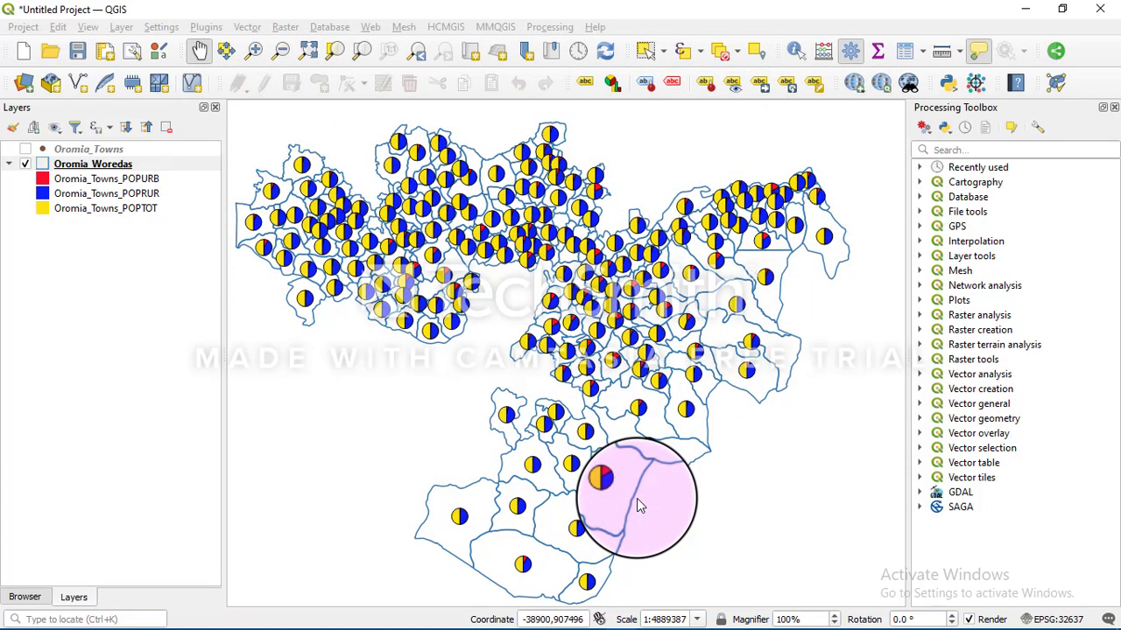
{"action": "mouse_move", "coordinate": [615, 359]}
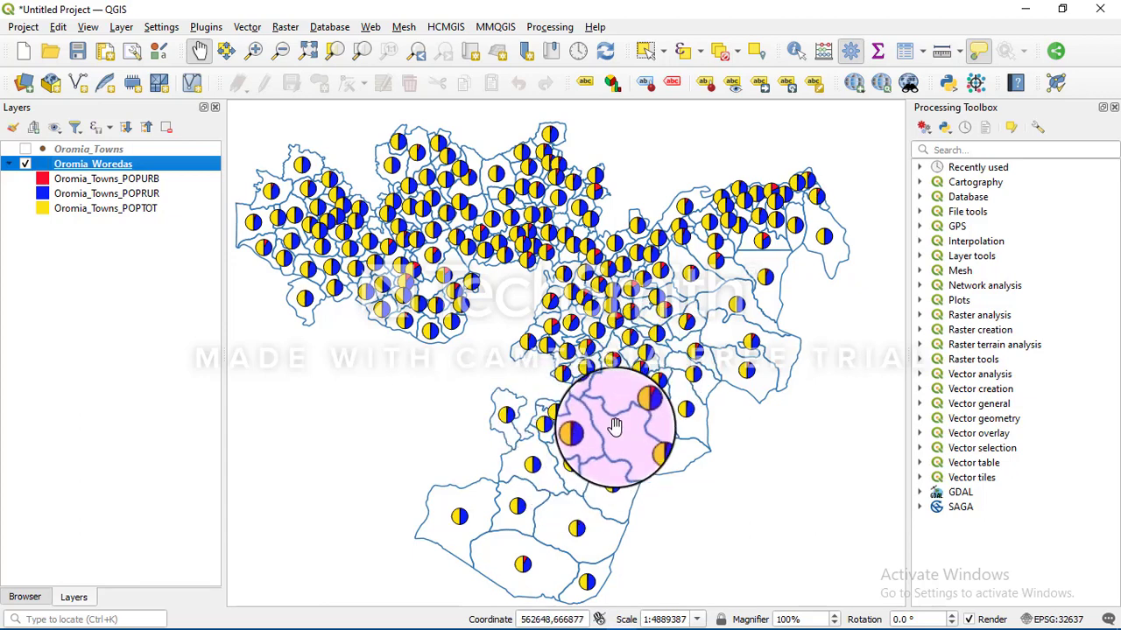
{"action": "mouse_move", "coordinate": [616, 426]}
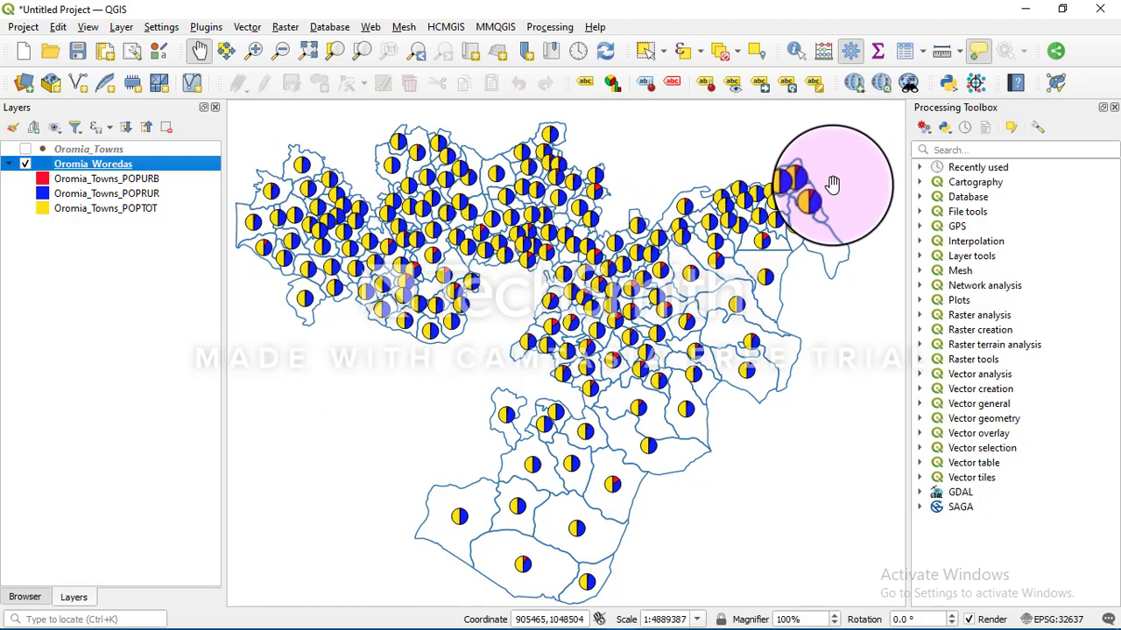
{"action": "mouse_move", "coordinate": [774, 200]}
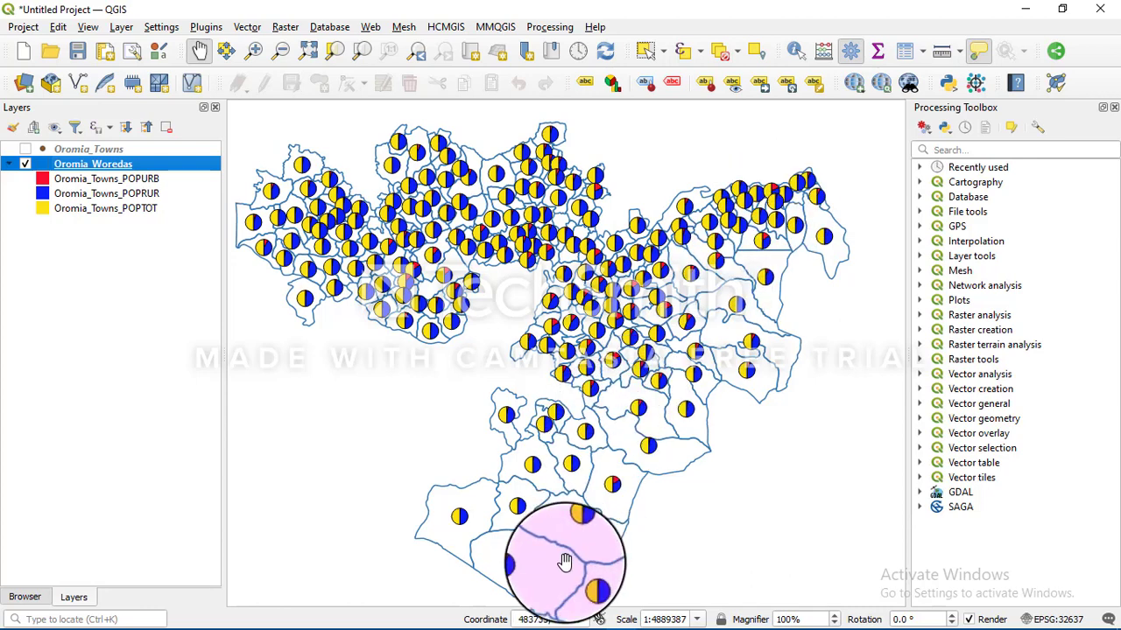
{"action": "mouse_move", "coordinate": [566, 561]}
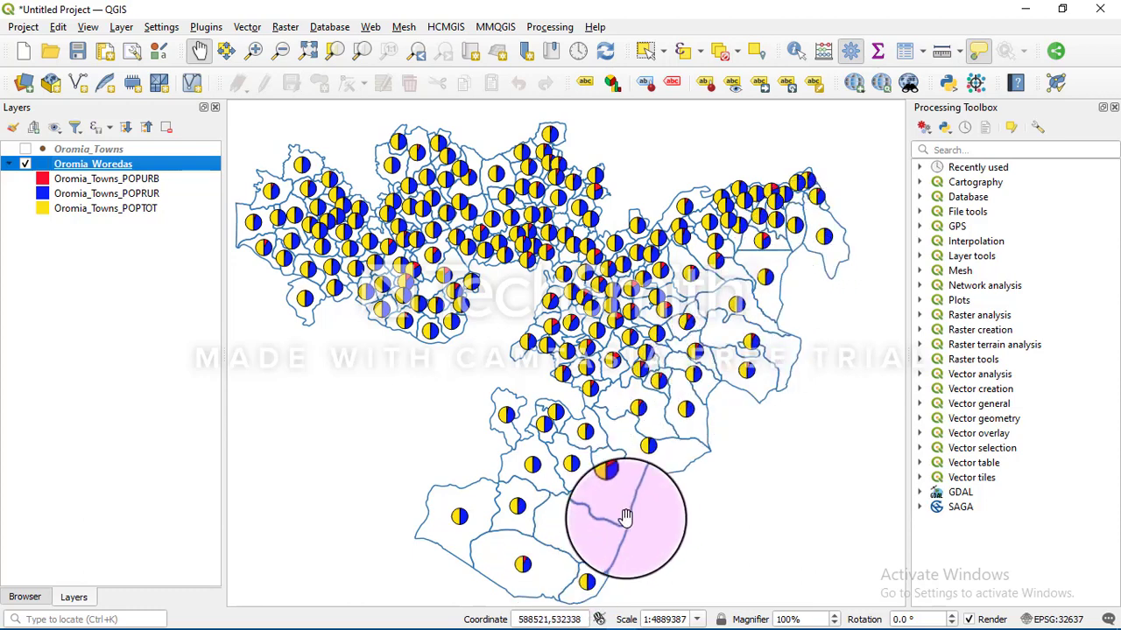
{"action": "mouse_move", "coordinate": [625, 516]}
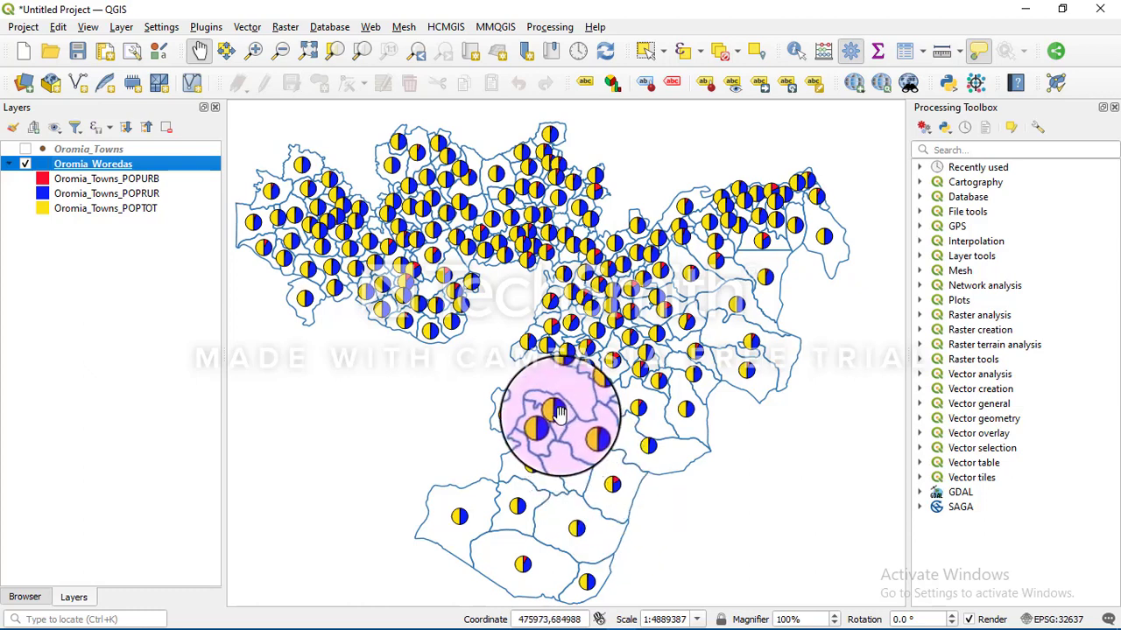
{"action": "mouse_move", "coordinate": [559, 413]}
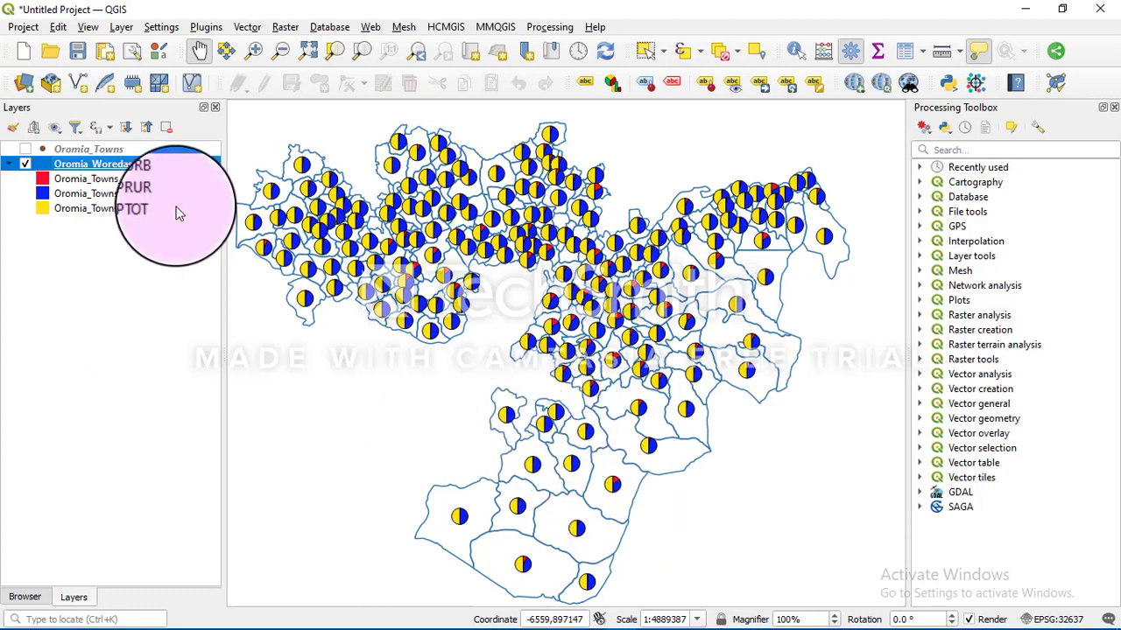
Step: Create a print layout named Population and draw a map item covering most of its page
{"action": "left_click", "coordinate": [106, 52]}
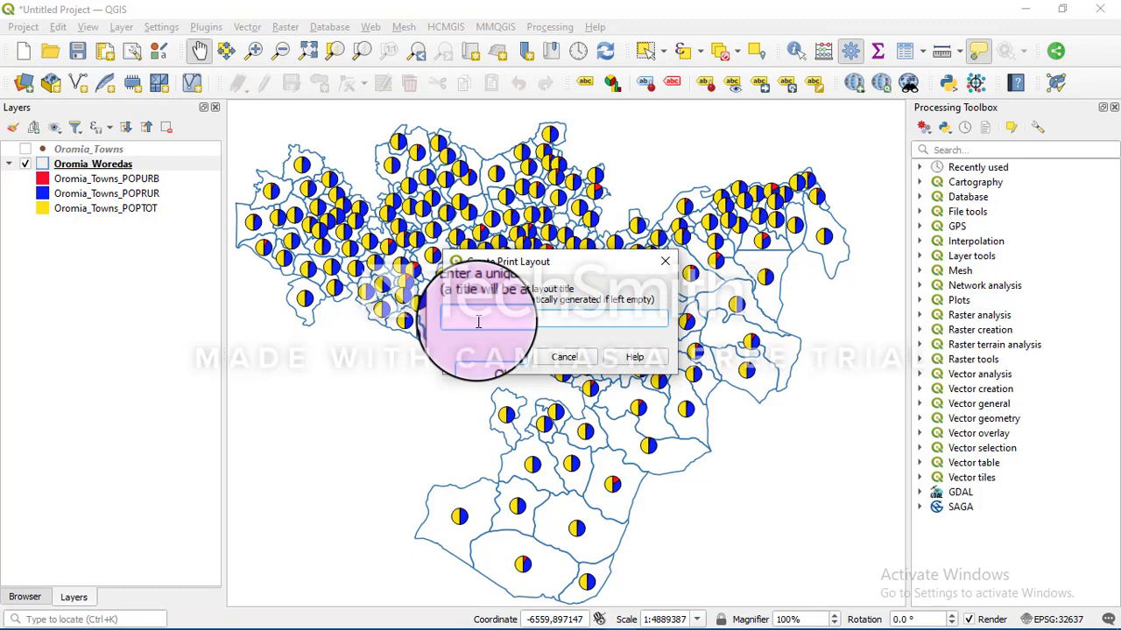
{"action": "type", "text": "Population"}
{"action": "left_click", "coordinate": [493, 358]}
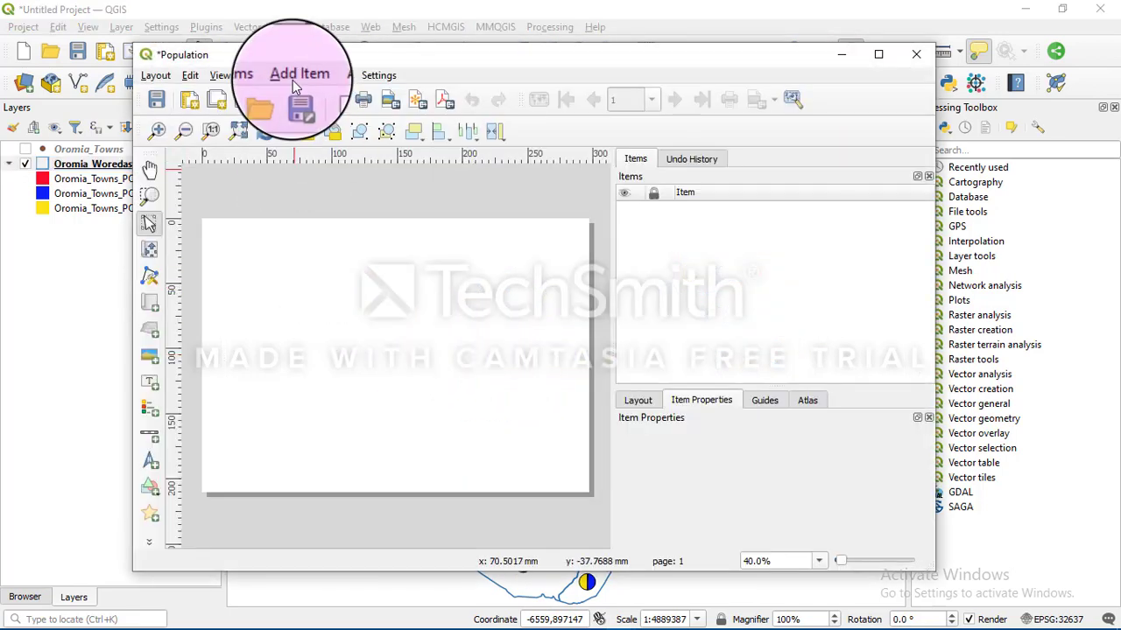
{"action": "left_click", "coordinate": [294, 78]}
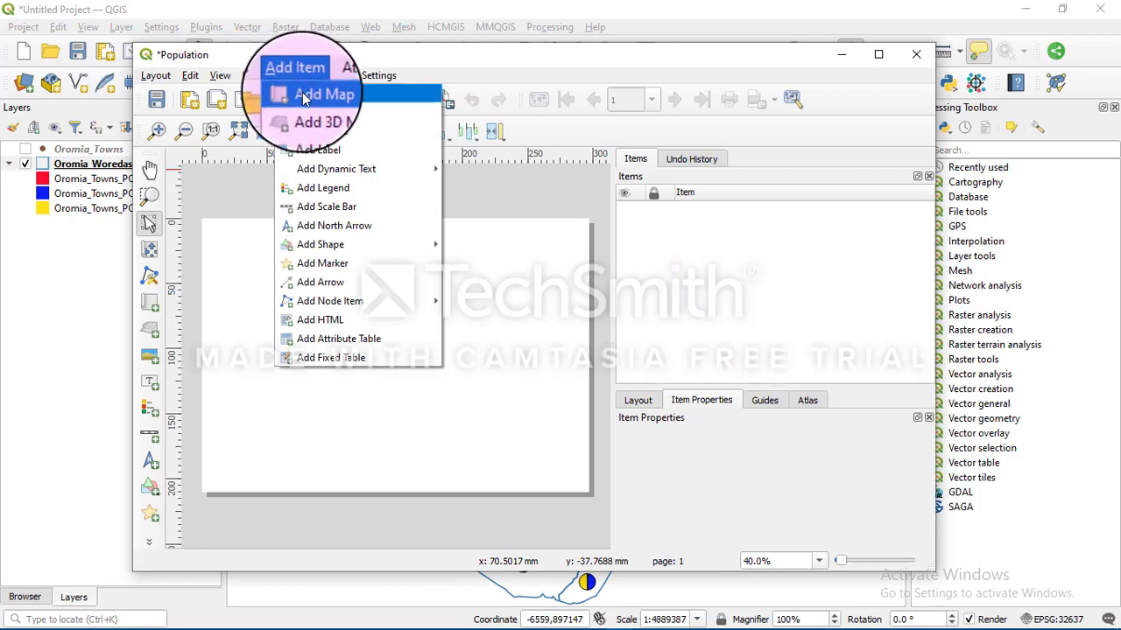
{"action": "left_click", "coordinate": [320, 112]}
{"action": "left_click_drag", "start_coordinate": [233, 250], "coordinate": [565, 470]}
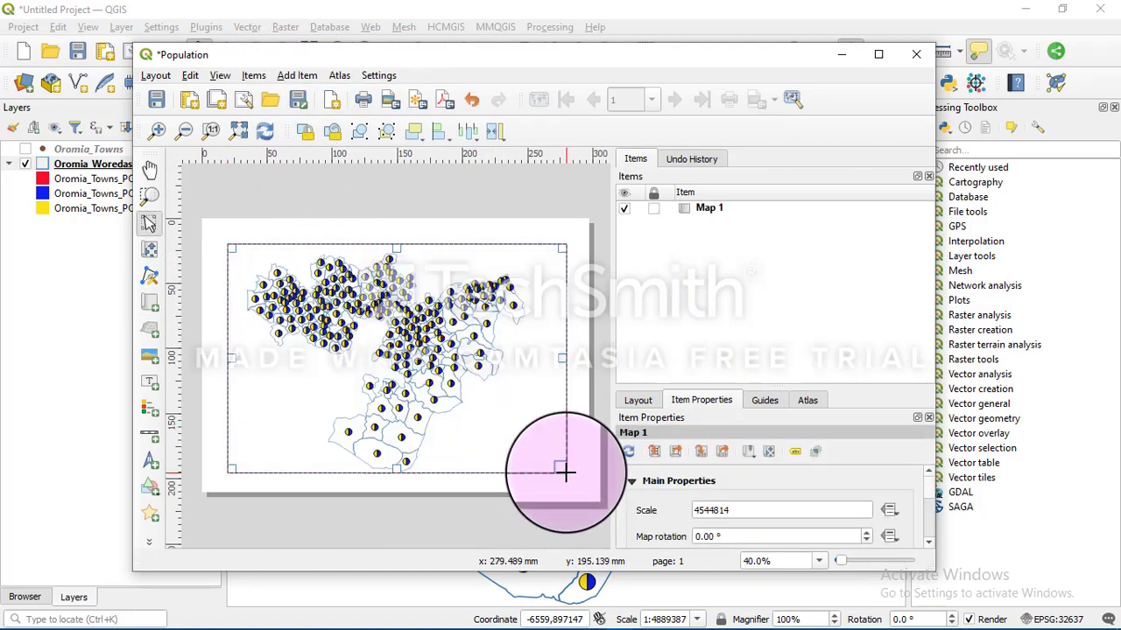
Step: Add a legend near the lower right edge of the layout page and a north arrow near its upper right corner
{"action": "left_click", "coordinate": [298, 77]}
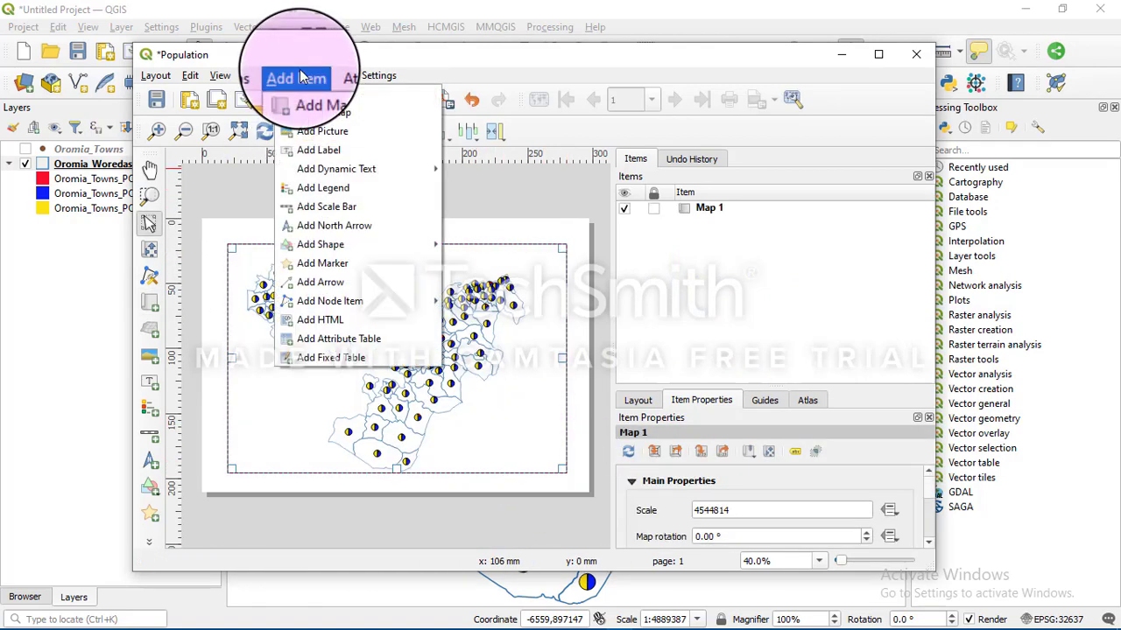
{"action": "left_click", "coordinate": [333, 197]}
{"action": "left_click_drag", "start_coordinate": [517, 373], "coordinate": [540, 450]}
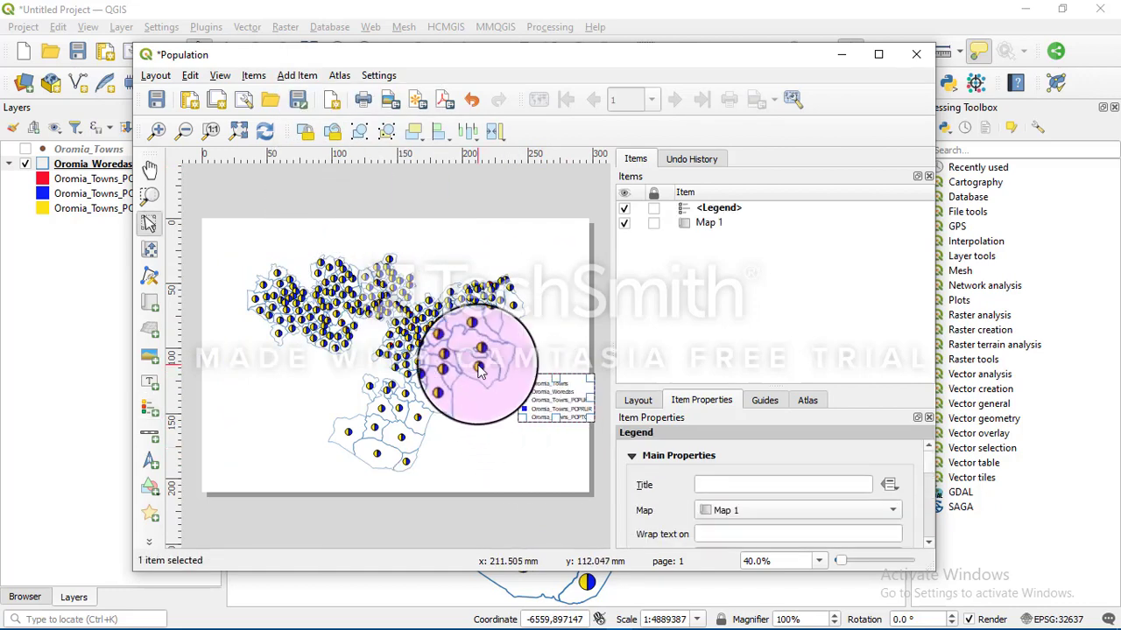
{"action": "left_click", "coordinate": [289, 77]}
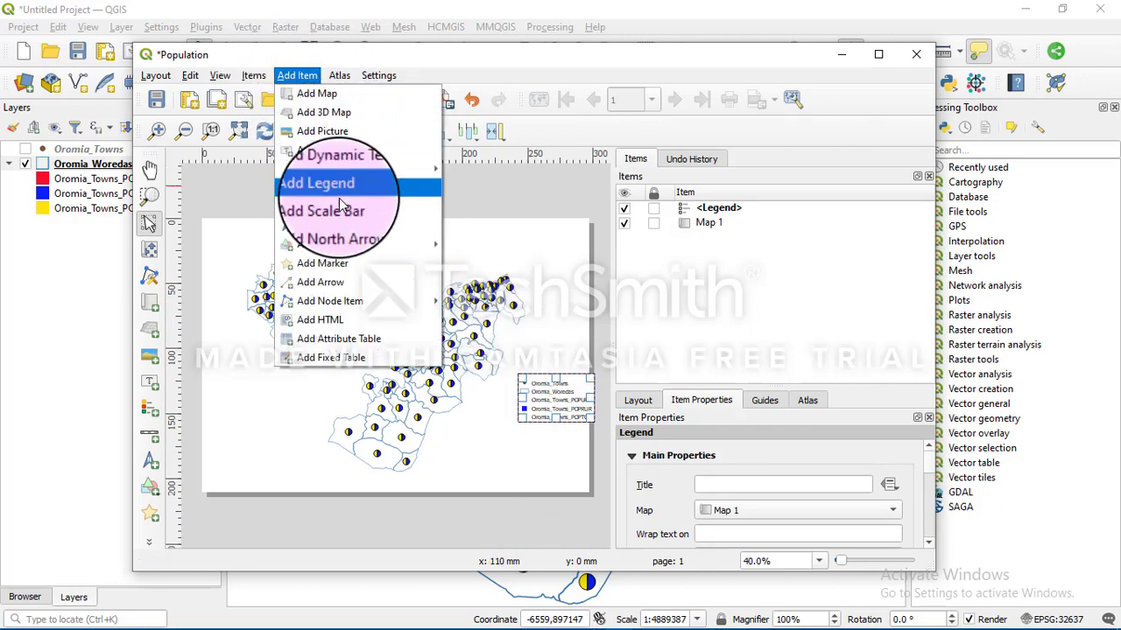
{"action": "left_click", "coordinate": [330, 234]}
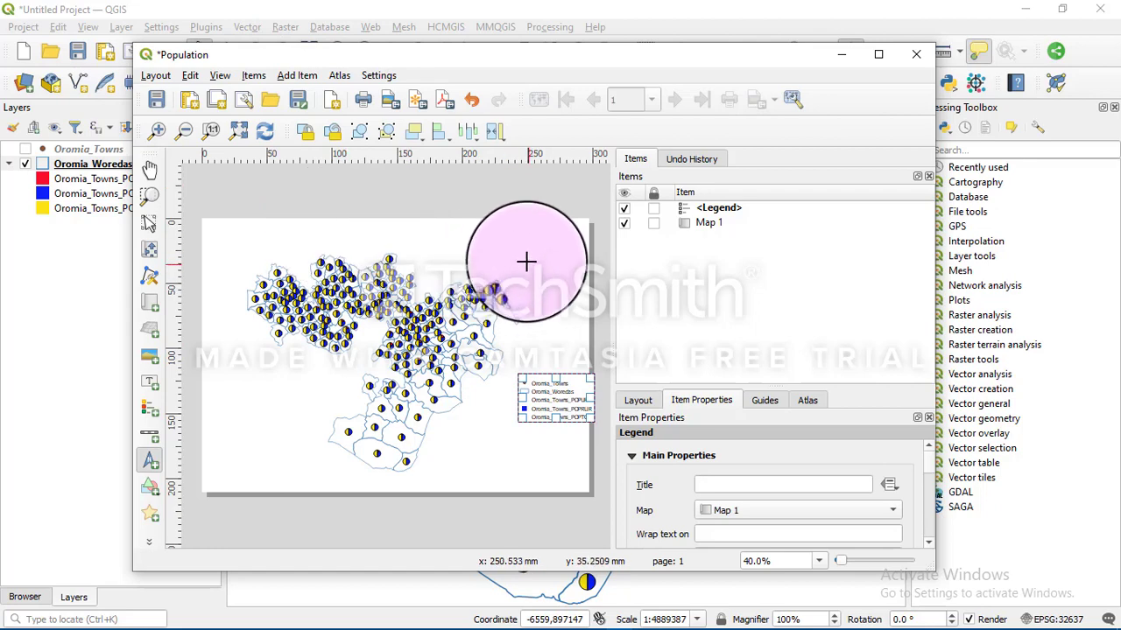
{"action": "left_click_drag", "start_coordinate": [525, 255], "coordinate": [535, 282]}
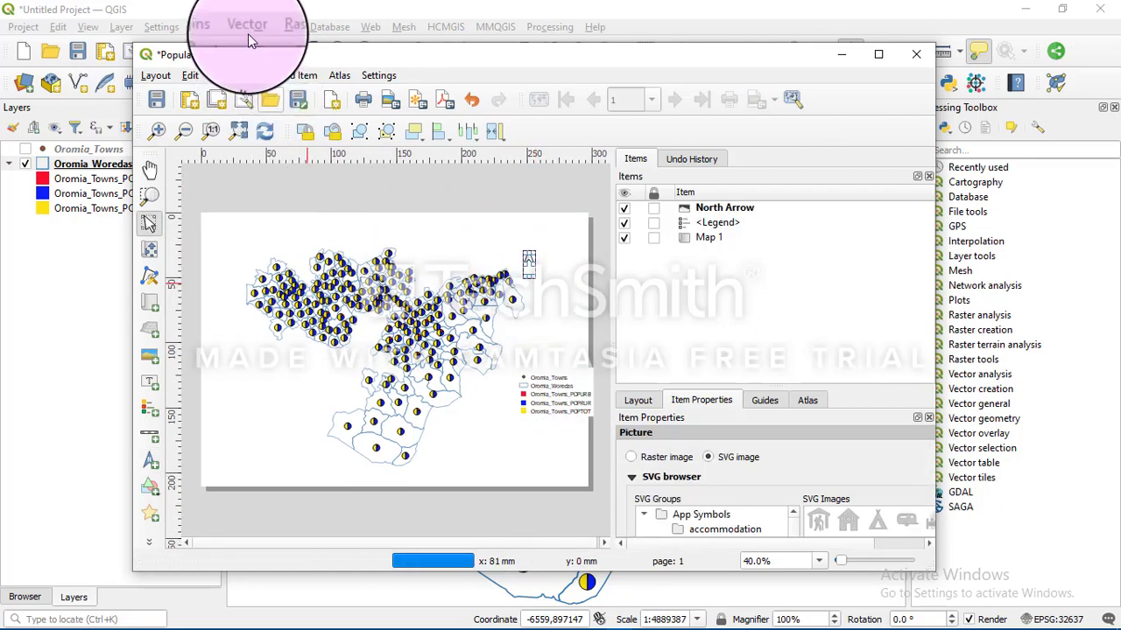
Step: Add a scale bar in the blank area at the lower left of the layout page, and close the Population layout
{"action": "left_click", "coordinate": [297, 77]}
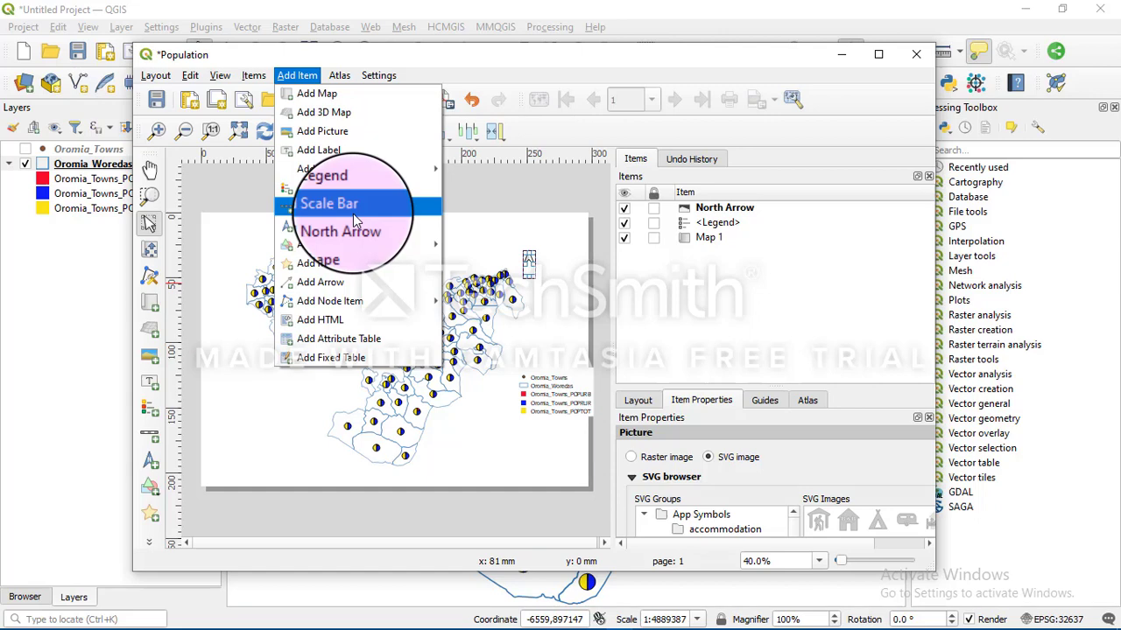
{"action": "mouse_move", "coordinate": [311, 298]}
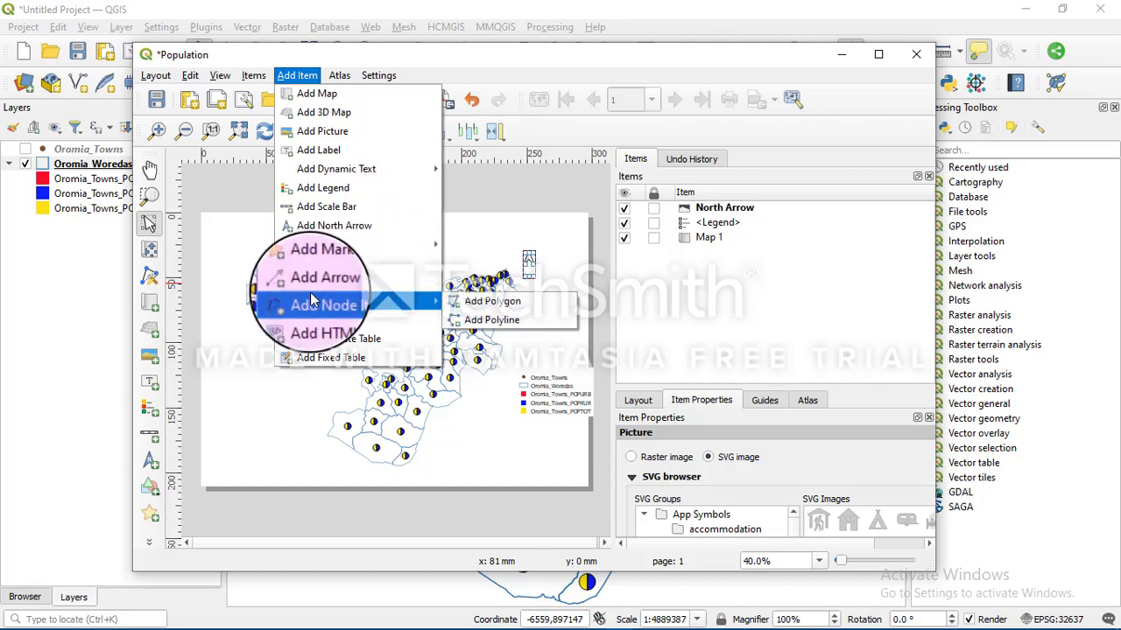
{"action": "left_click", "coordinate": [337, 207]}
{"action": "left_click_drag", "start_coordinate": [225, 385], "coordinate": [323, 398]}
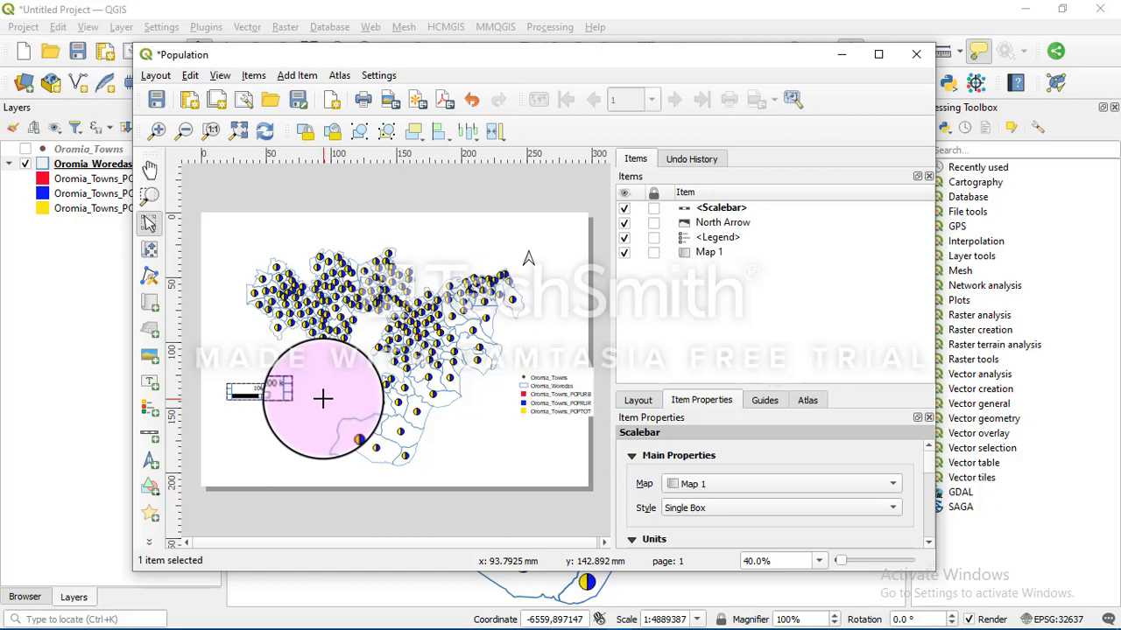
{"action": "left_click", "coordinate": [417, 245]}
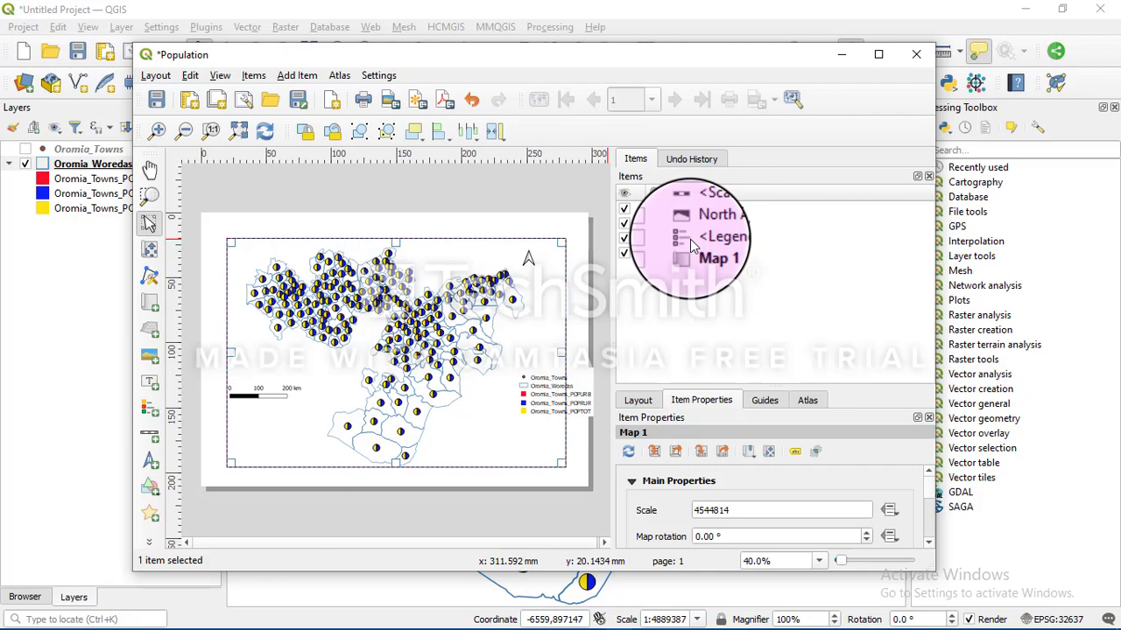
{"action": "left_click", "coordinate": [913, 57]}
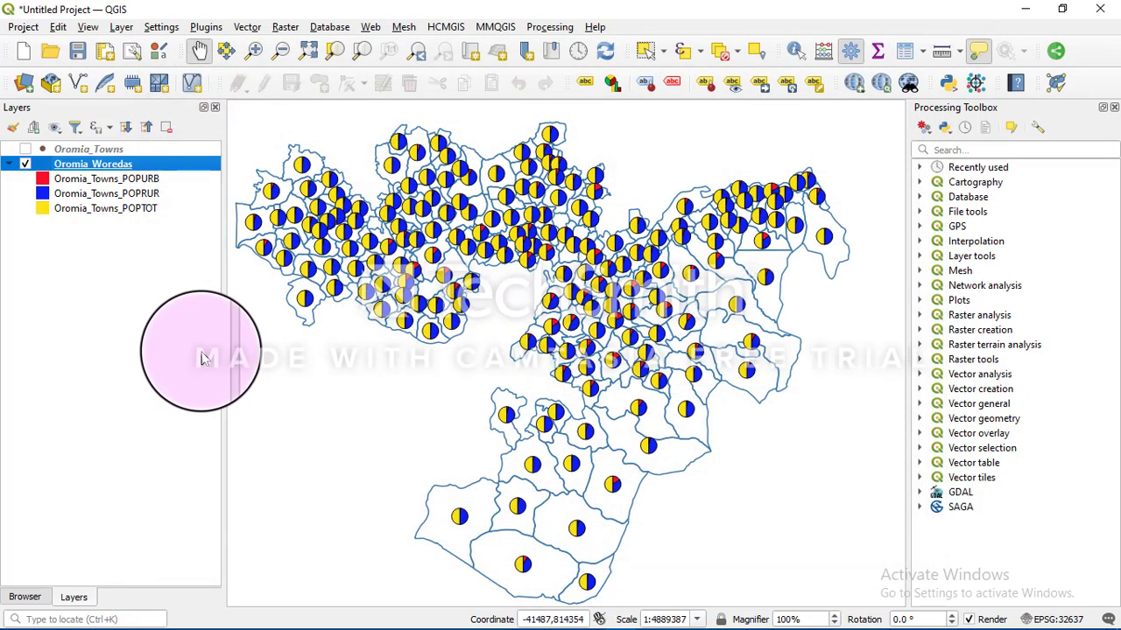
Step: Switch to PowerPoint to check the QGIS_Part 3 topic list, and return to QGIS
{"action": "left_click", "coordinate": [136, 621]}
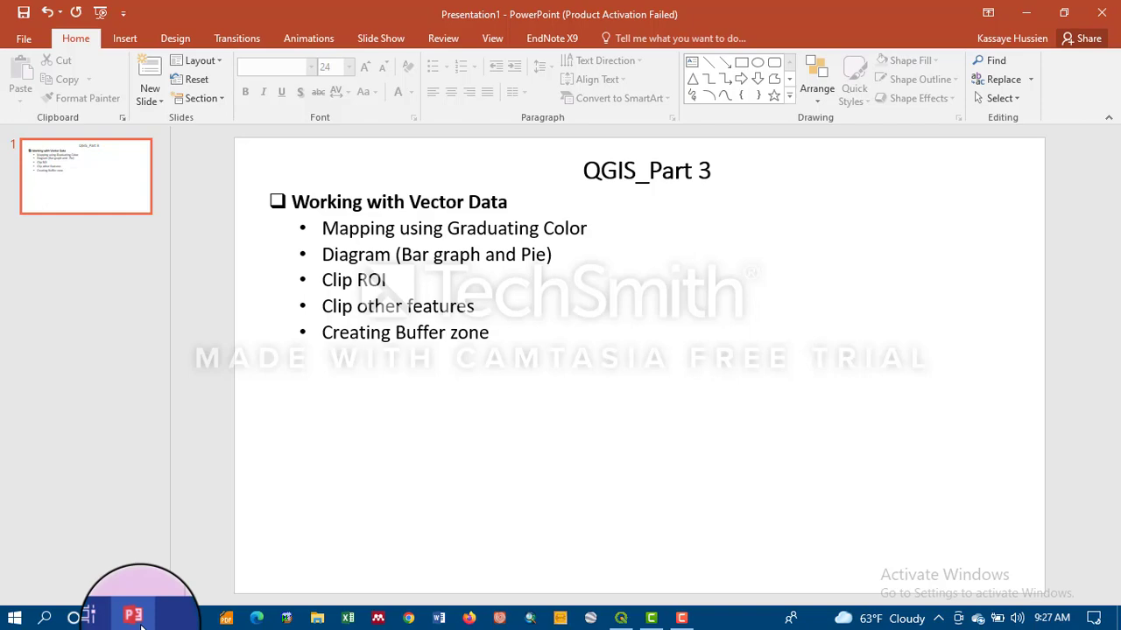
{"action": "left_click", "coordinate": [136, 620]}
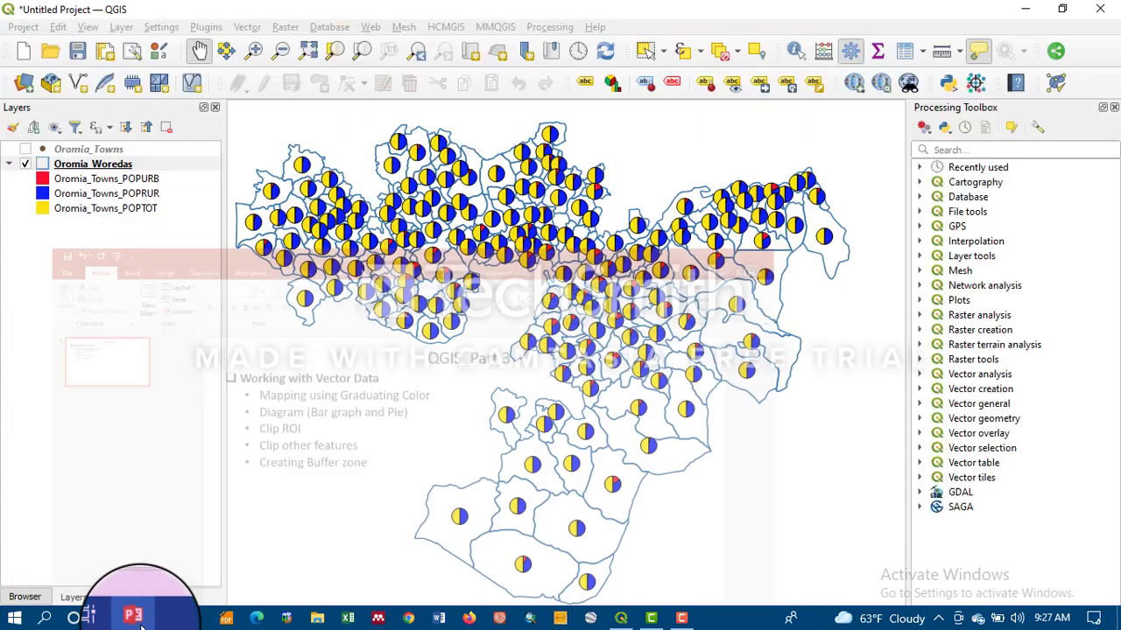
Step: Change the diagram type of the Oromia_Woredas layer from its properties to Histogram
{"action": "right_click", "coordinate": [115, 168]}
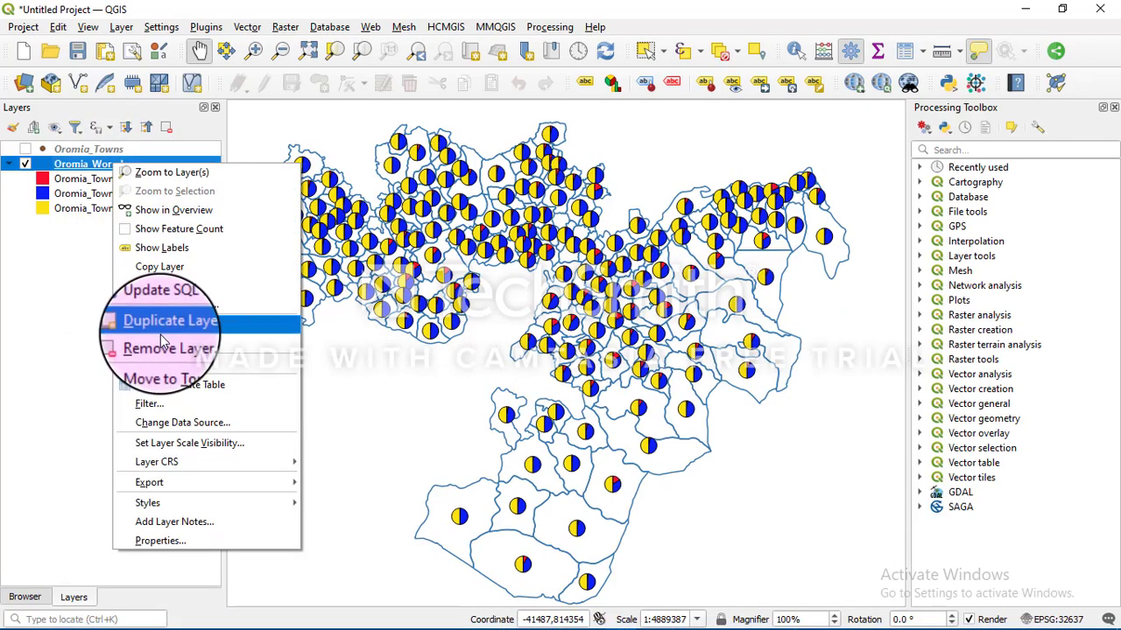
{"action": "left_click", "coordinate": [164, 543]}
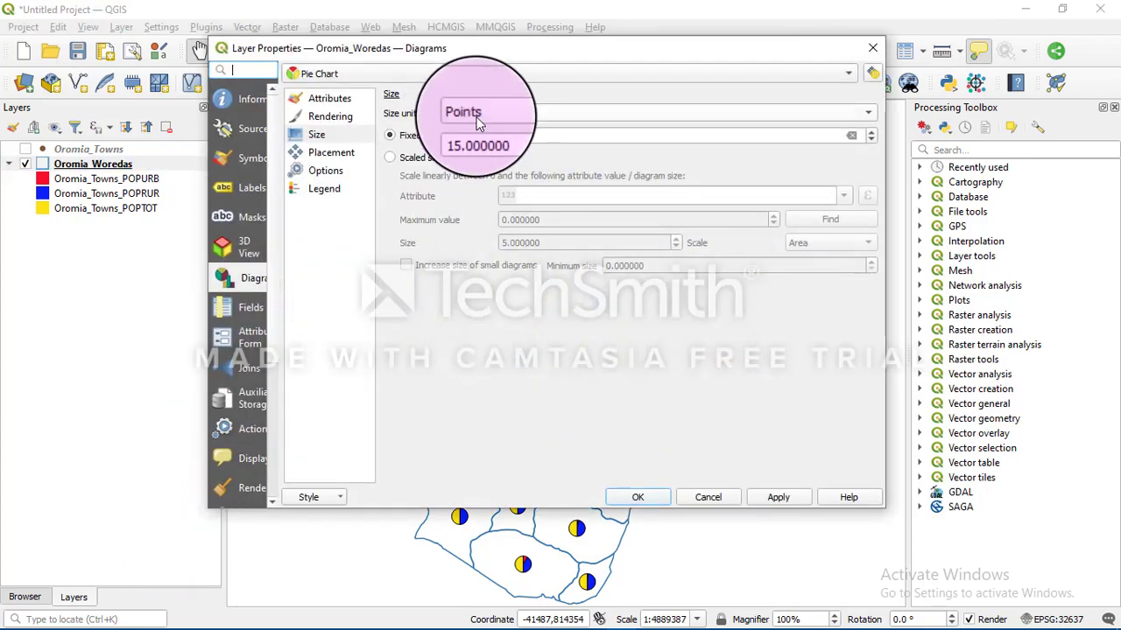
{"action": "left_click", "coordinate": [362, 77]}
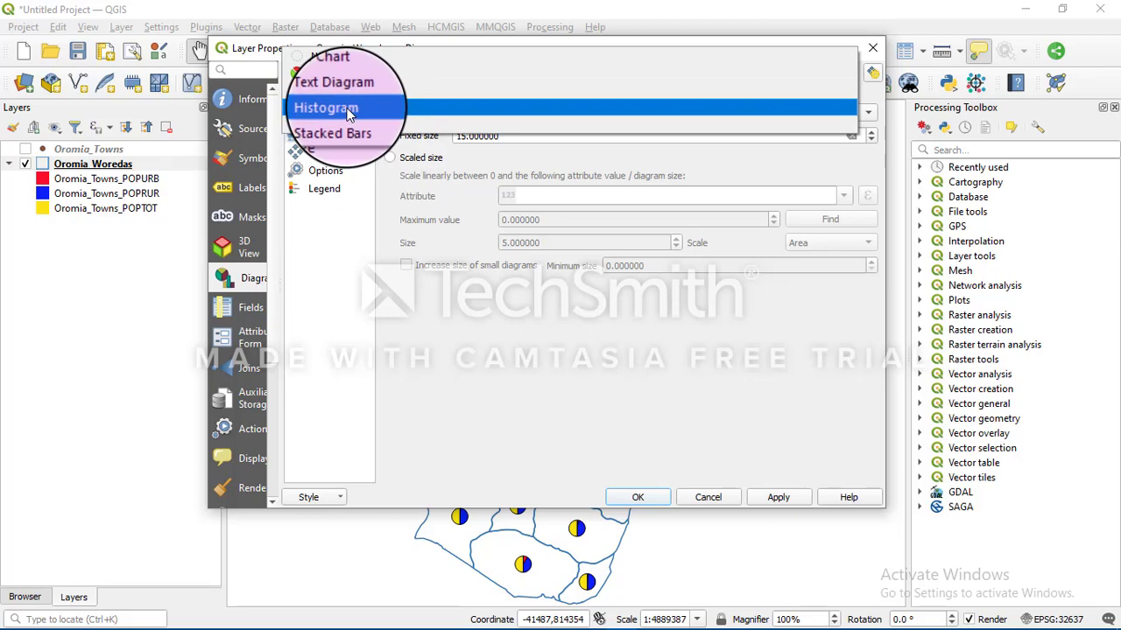
{"action": "left_click", "coordinate": [348, 108]}
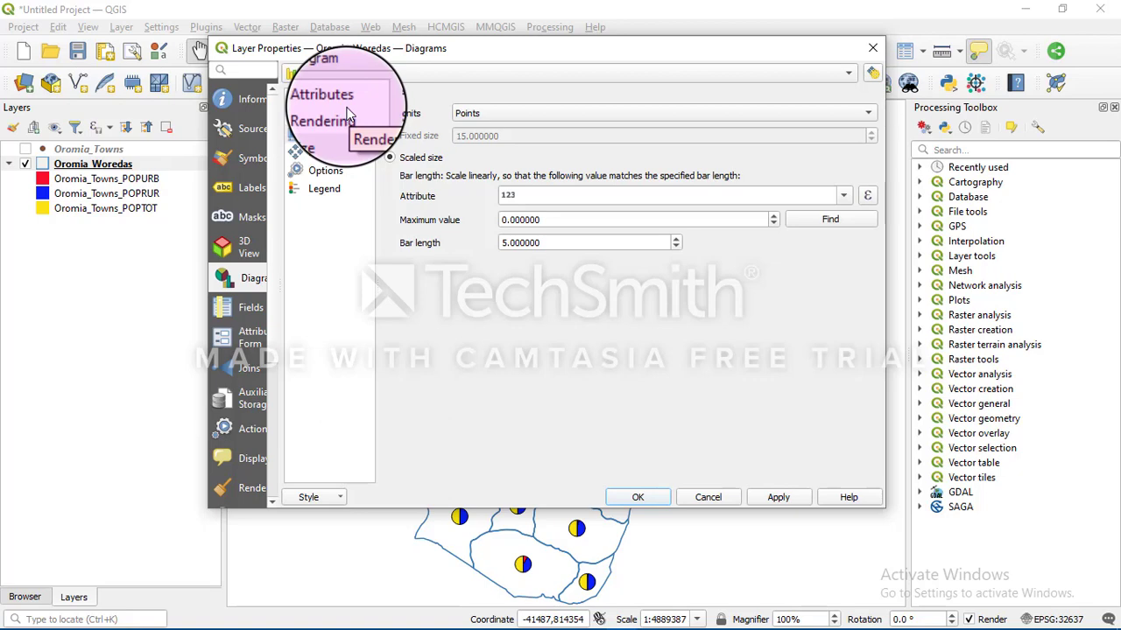
Step: Set the units of the histogram's line width and bar spacing to Points
{"action": "left_click", "coordinate": [341, 102]}
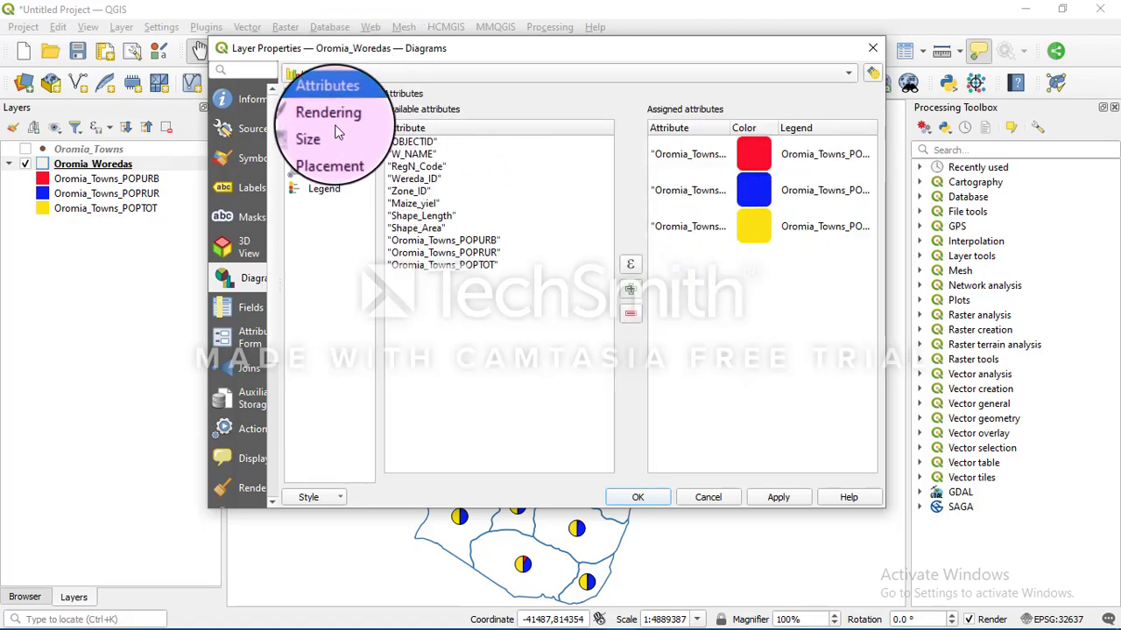
{"action": "left_click", "coordinate": [336, 126]}
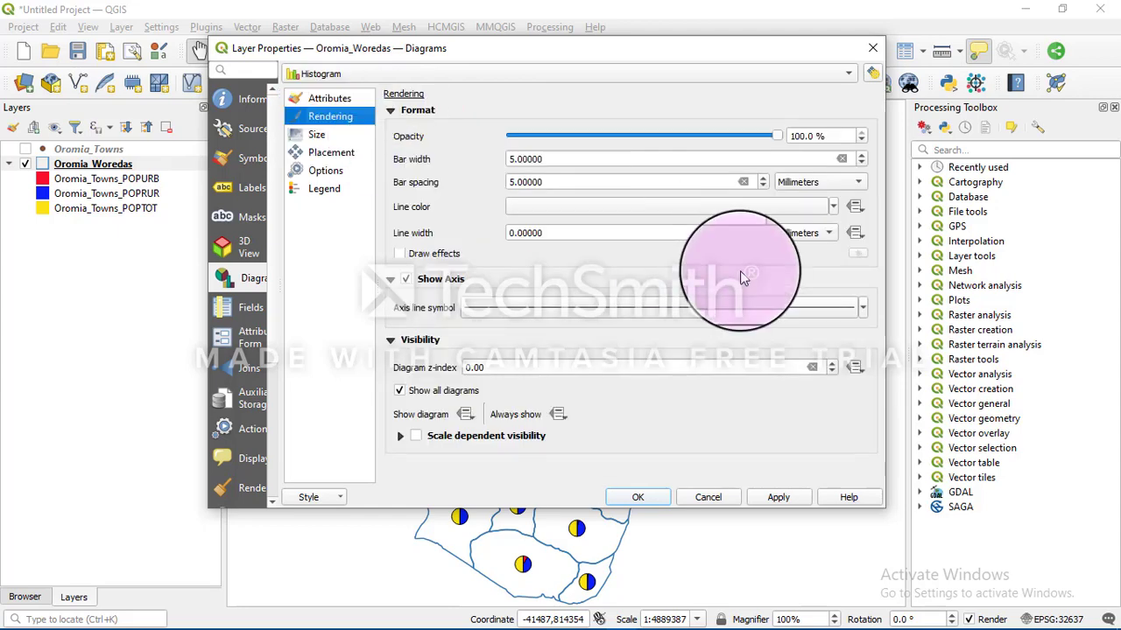
{"action": "left_click", "coordinate": [802, 233]}
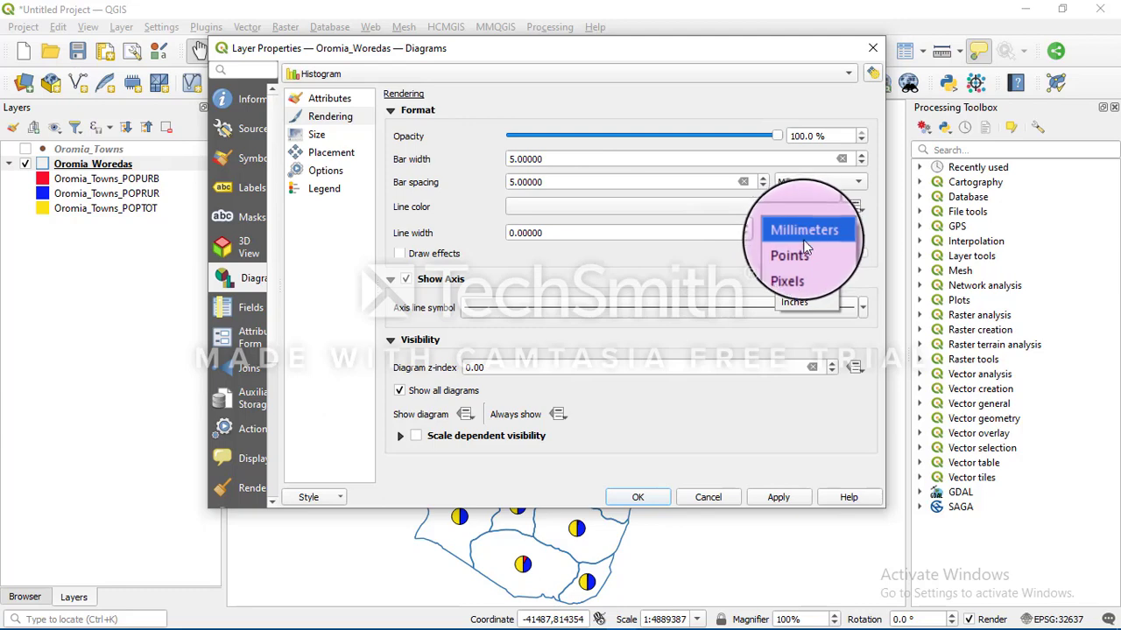
{"action": "left_click", "coordinate": [800, 251]}
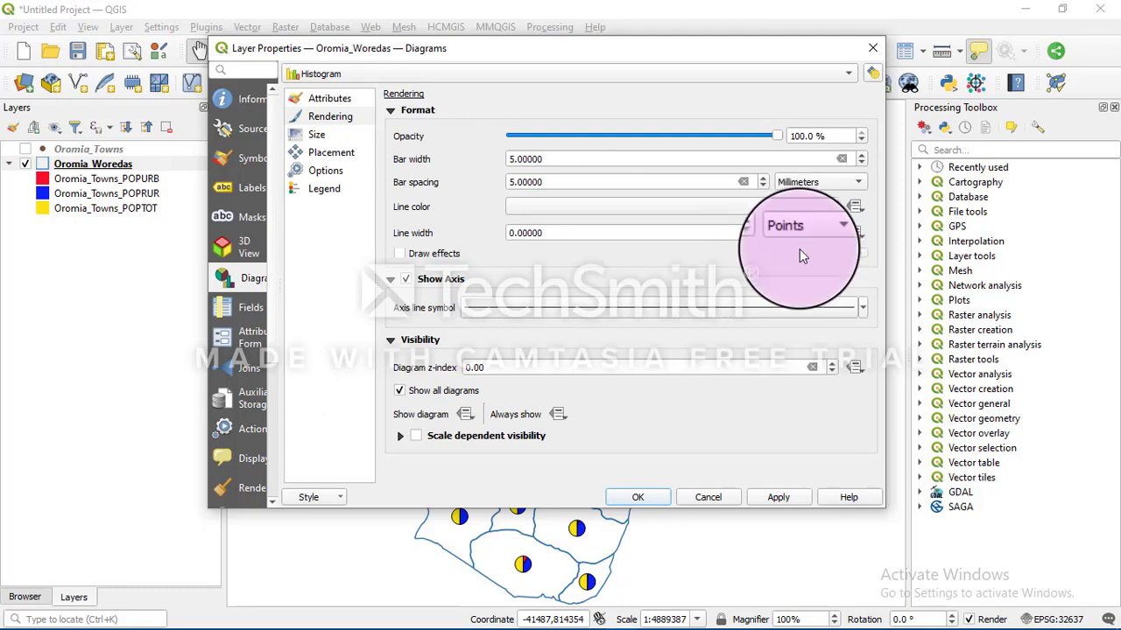
{"action": "left_click", "coordinate": [848, 182]}
{"action": "left_click", "coordinate": [831, 193]}
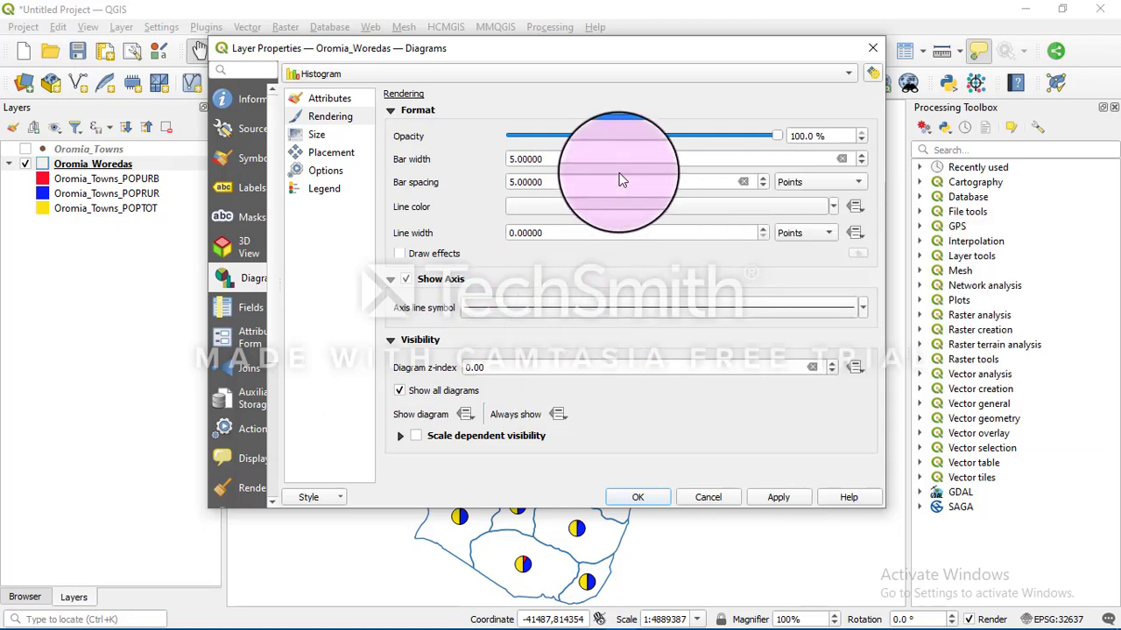
Step: Scale the histogram bar length by the Oromia_Towns_POPTOT attribute, find its maximum value and apply the settings
{"action": "left_click", "coordinate": [317, 136]}
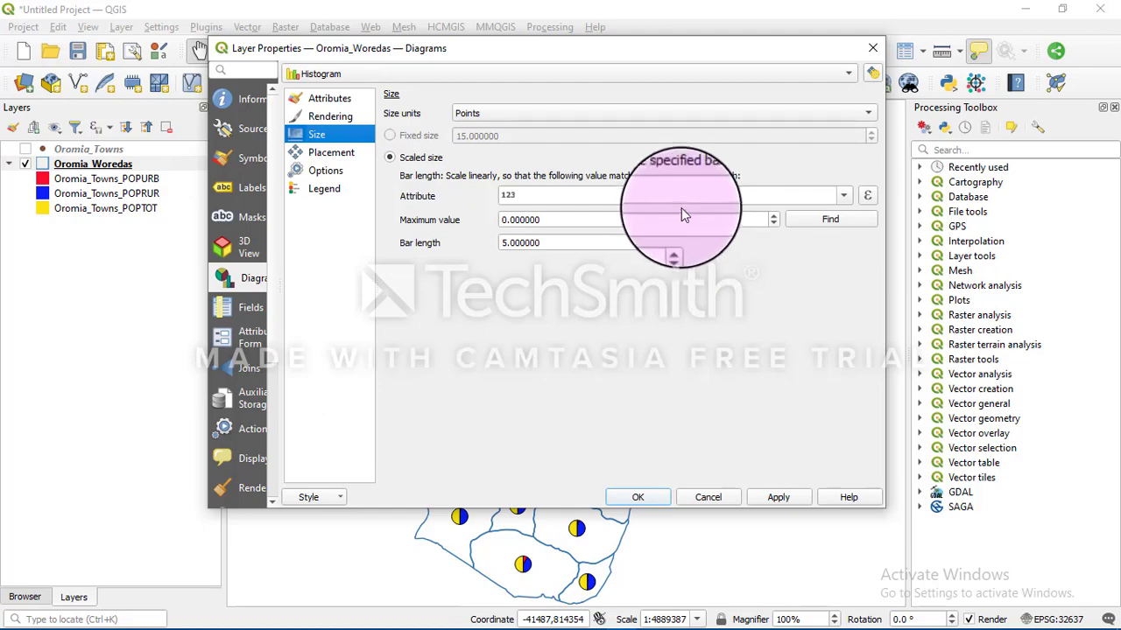
{"action": "left_click", "coordinate": [844, 195]}
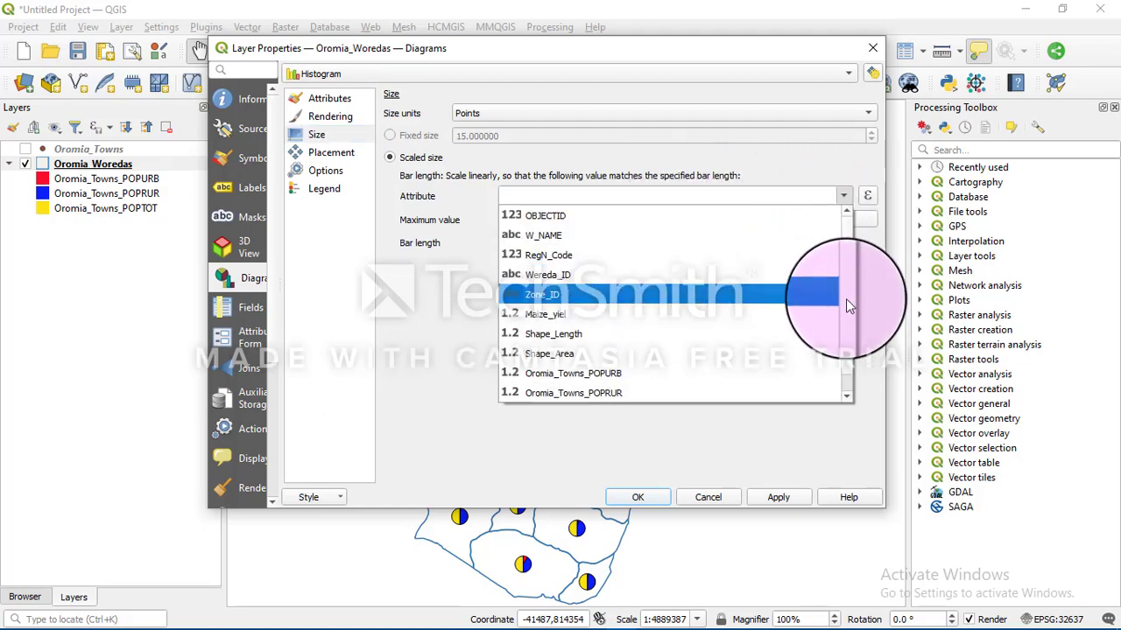
{"action": "scroll", "coordinate": [831, 324], "scroll_direction": "down", "scroll_amount": 1}
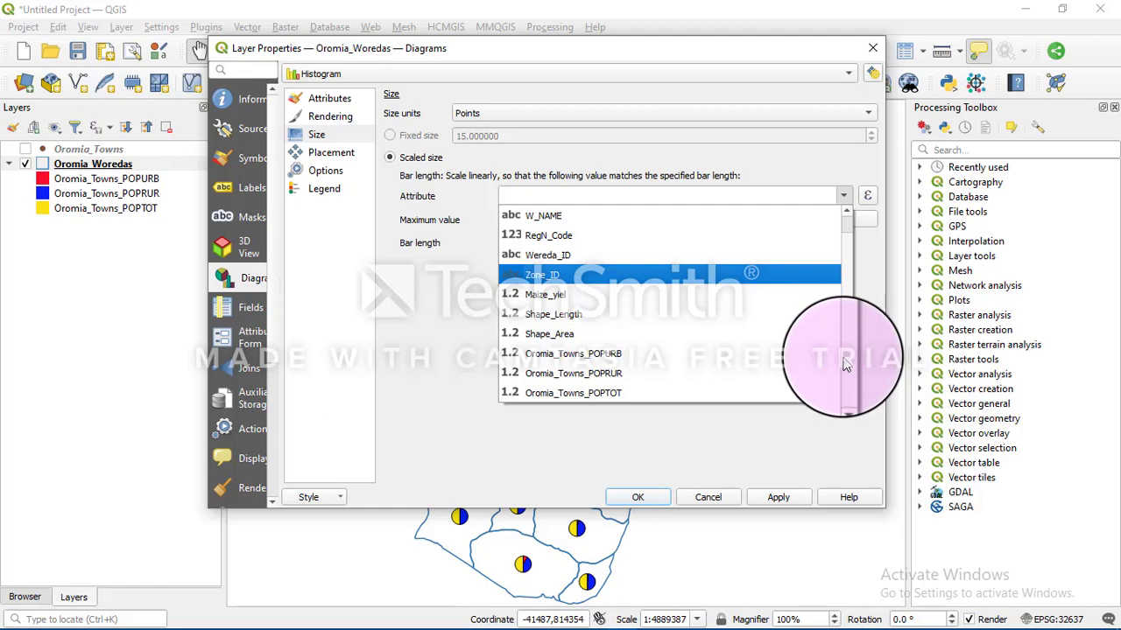
{"action": "left_click", "coordinate": [623, 394]}
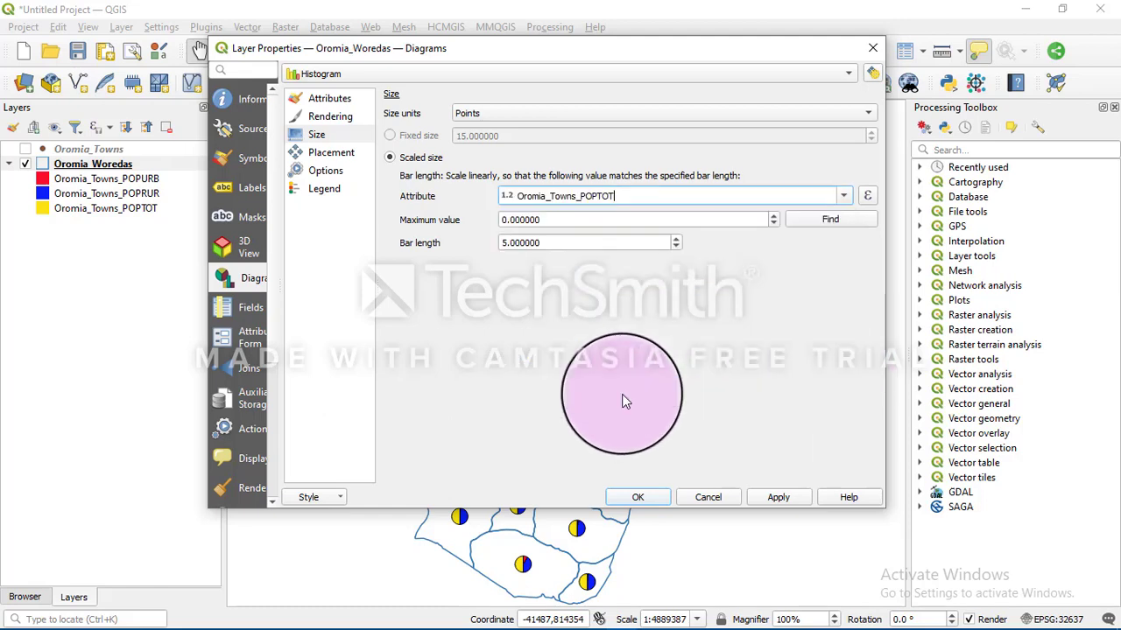
{"action": "left_click", "coordinate": [832, 220]}
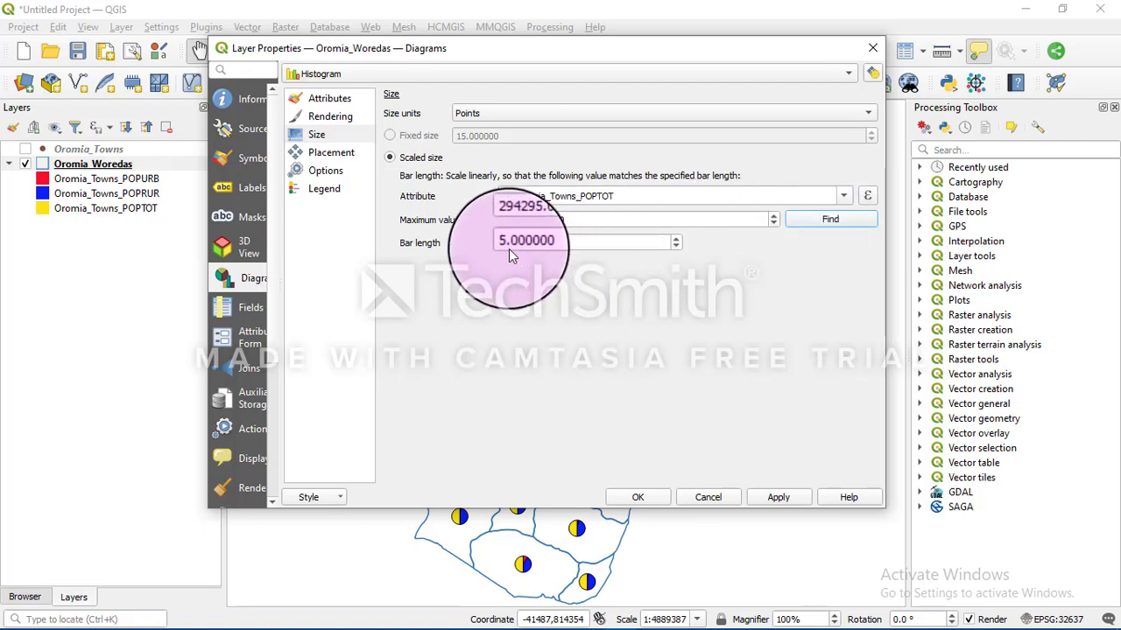
{"action": "left_click", "coordinate": [777, 499]}
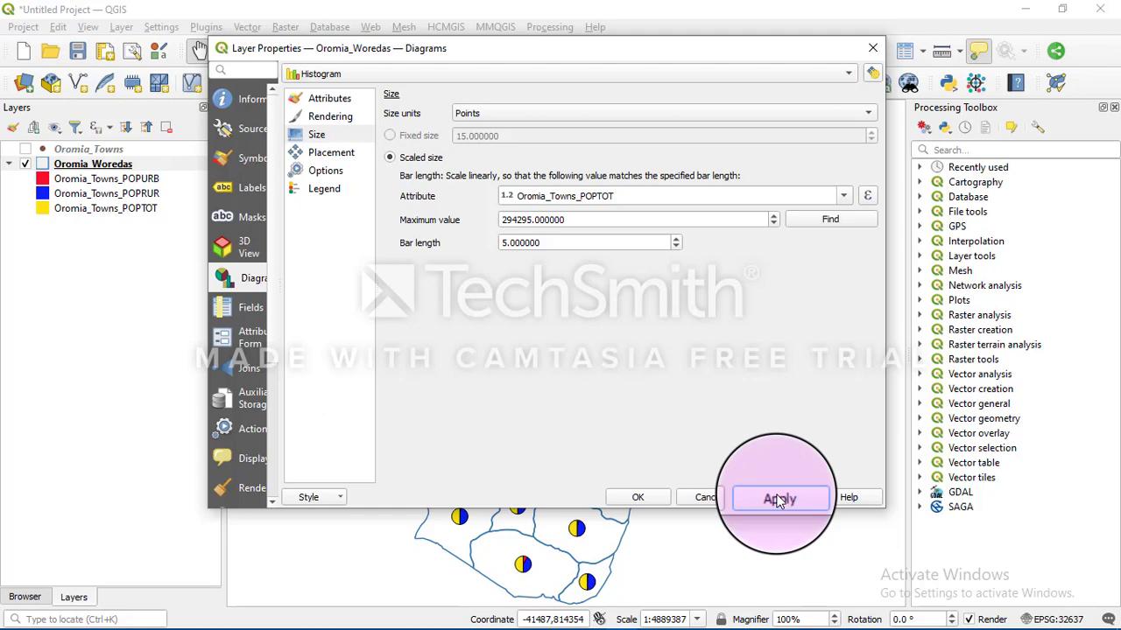
Step: Apply the scaled histogram settings and uncover the map to check the diagrams on the Oromia_Woredas layer
{"action": "left_click", "coordinate": [776, 499]}
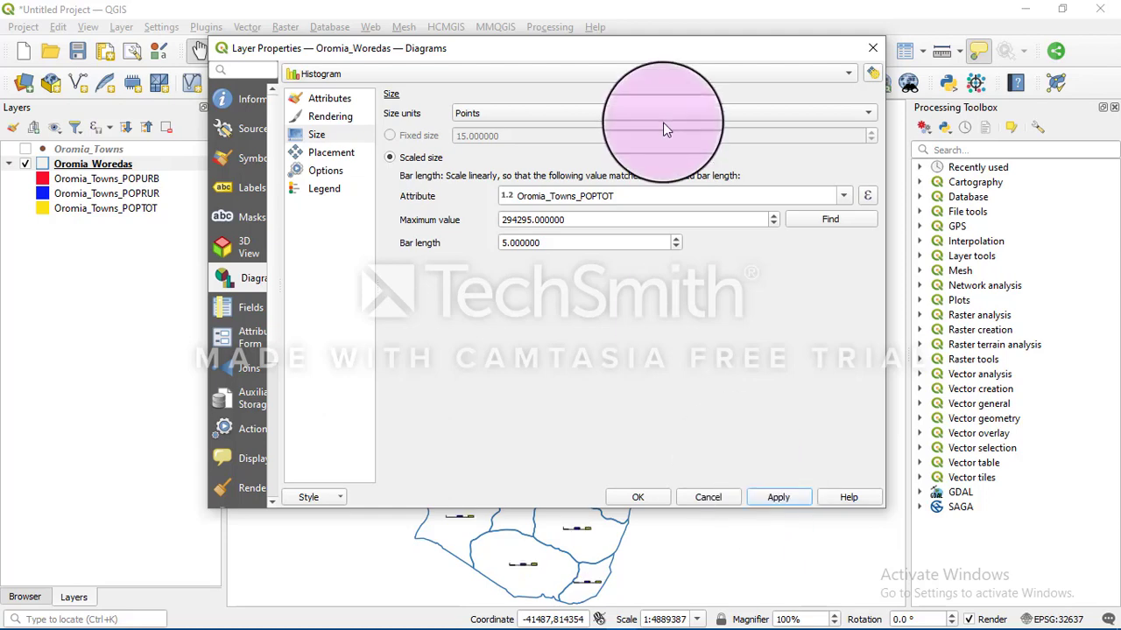
{"action": "left_click_drag", "start_coordinate": [664, 46], "coordinate": [585, 447]}
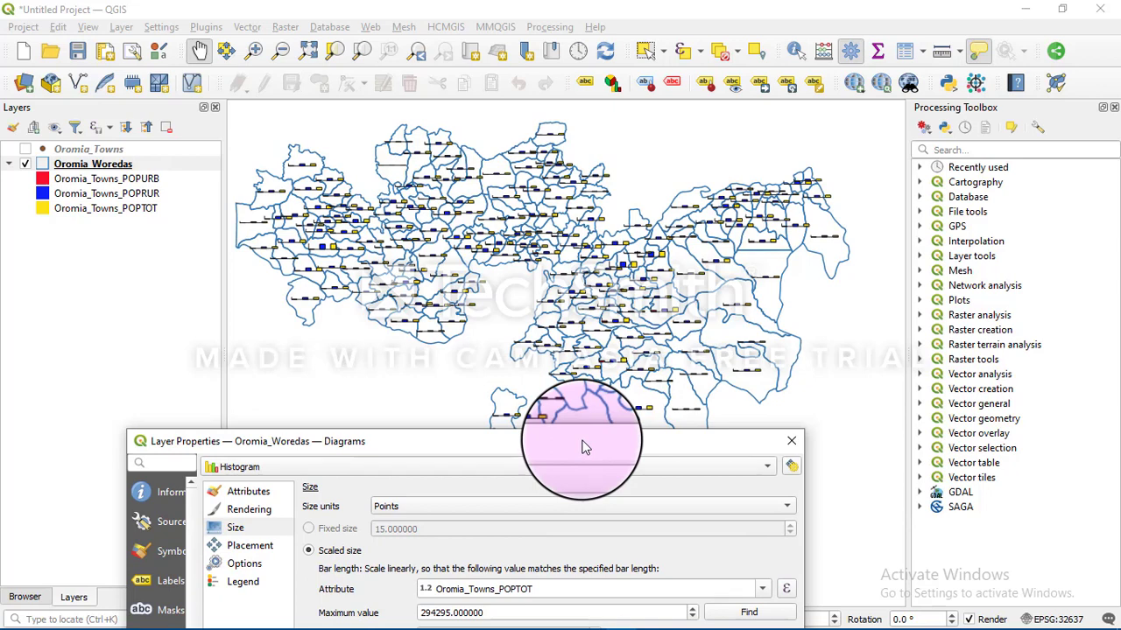
{"action": "left_click_drag", "start_coordinate": [585, 448], "coordinate": [675, 182]}
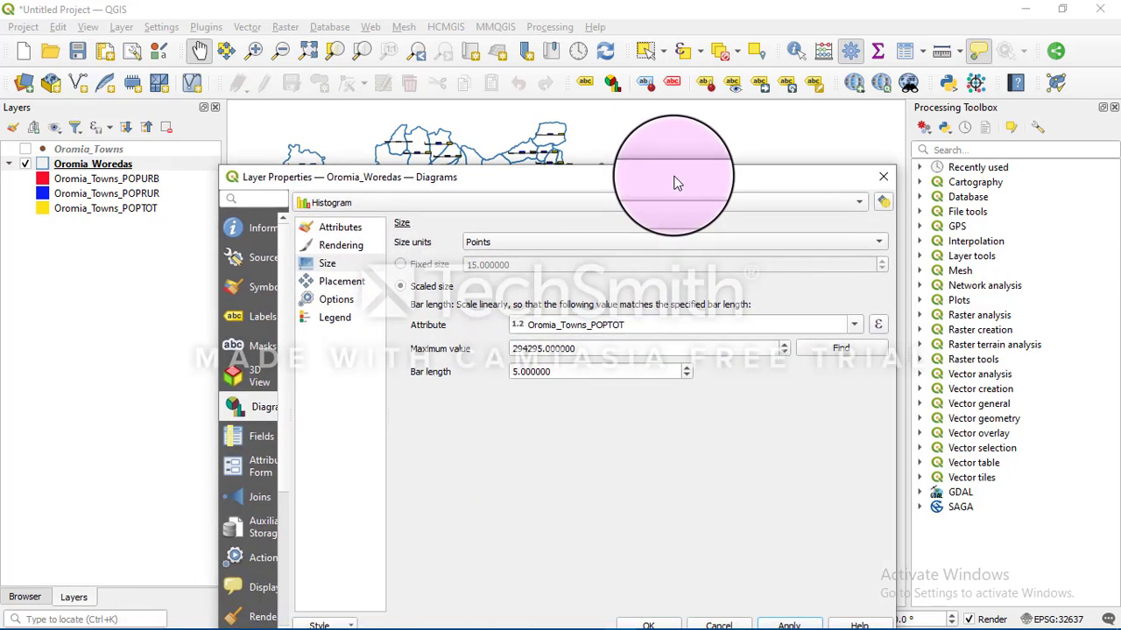
Step: Set the histogram's scaled bar length to 40 points
{"action": "left_click", "coordinate": [517, 371]}
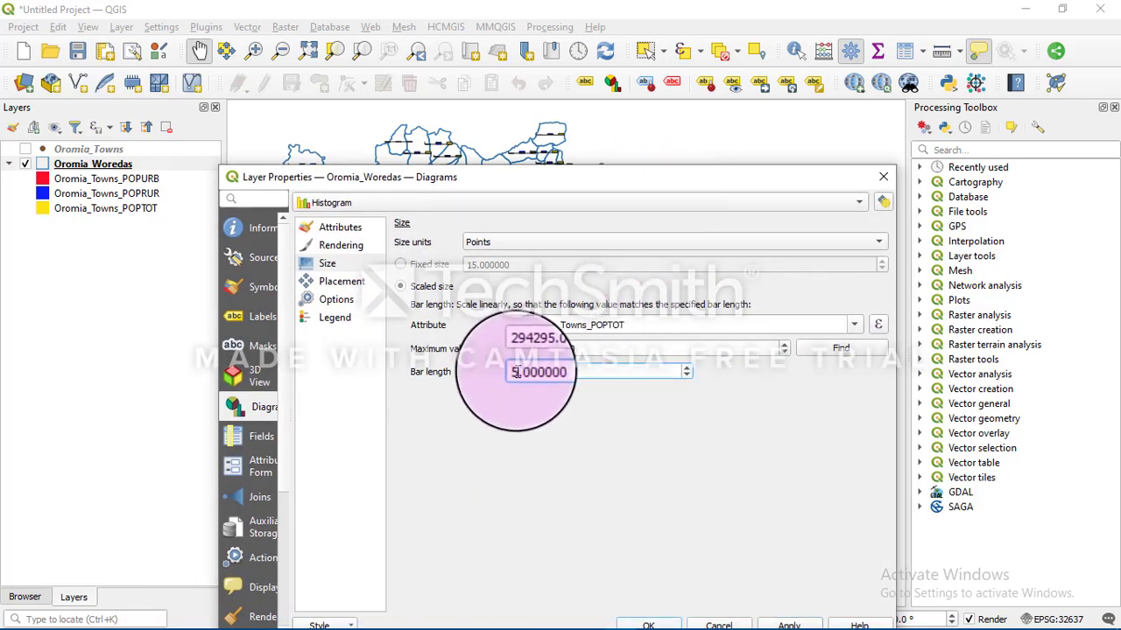
{"action": "left_click_drag", "start_coordinate": [516, 373], "coordinate": [513, 372]}
{"action": "type", "text": "40"}
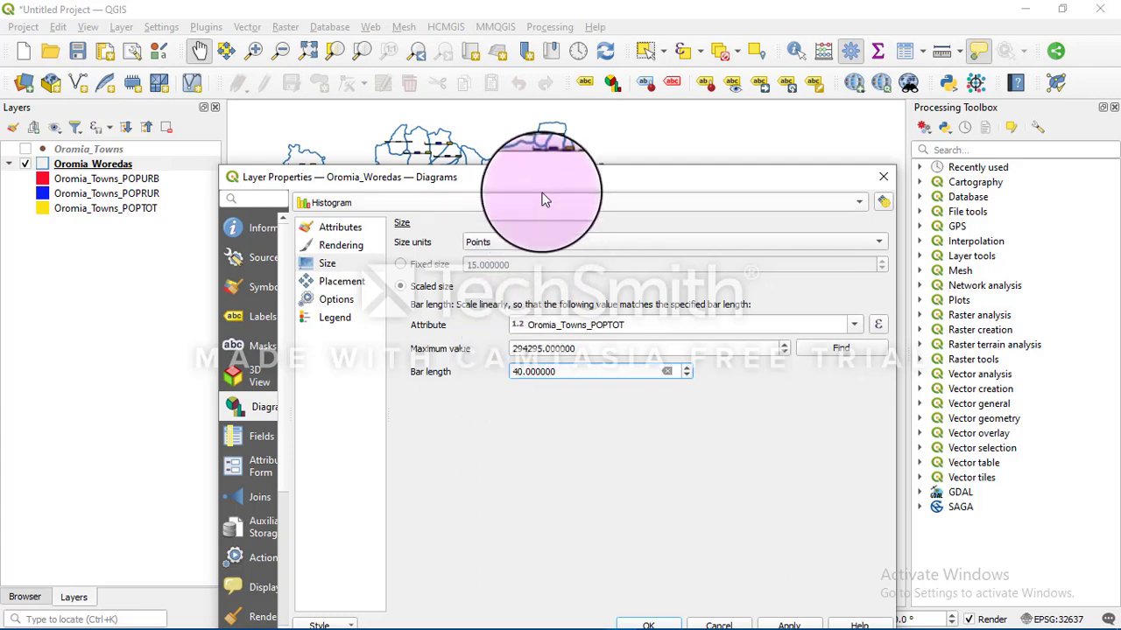
{"action": "left_click_drag", "start_coordinate": [536, 183], "coordinate": [531, 116]}
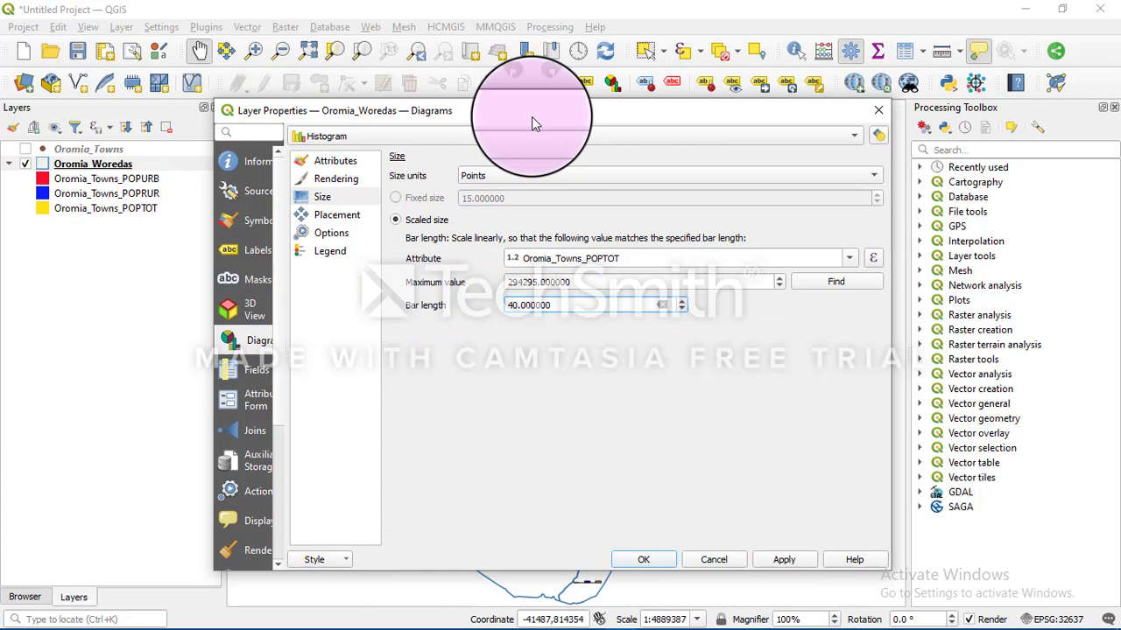
Step: Open the bar spacing value for editing in the histogram's rendering settings
{"action": "left_click", "coordinate": [337, 216]}
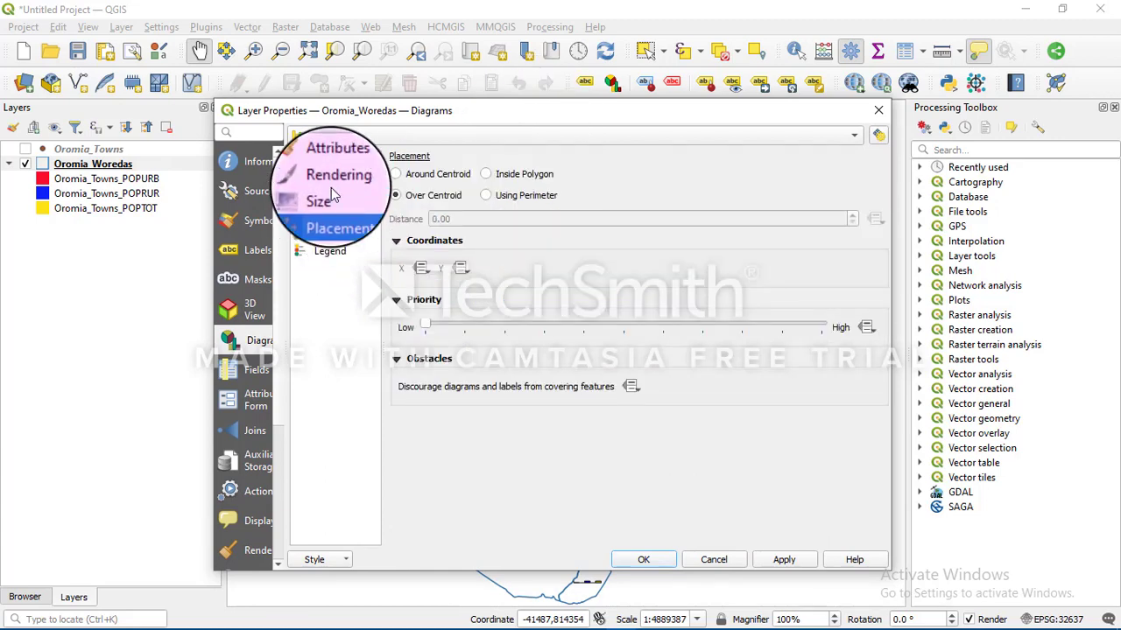
{"action": "left_click", "coordinate": [332, 189]}
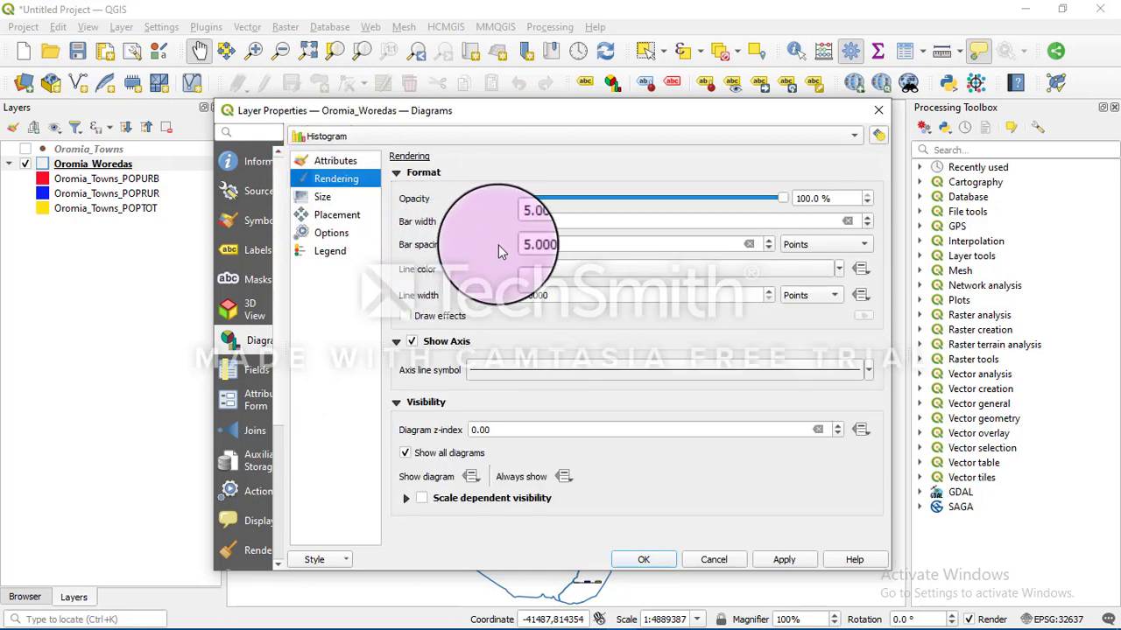
{"action": "left_click_drag", "start_coordinate": [521, 248], "coordinate": [517, 247]}
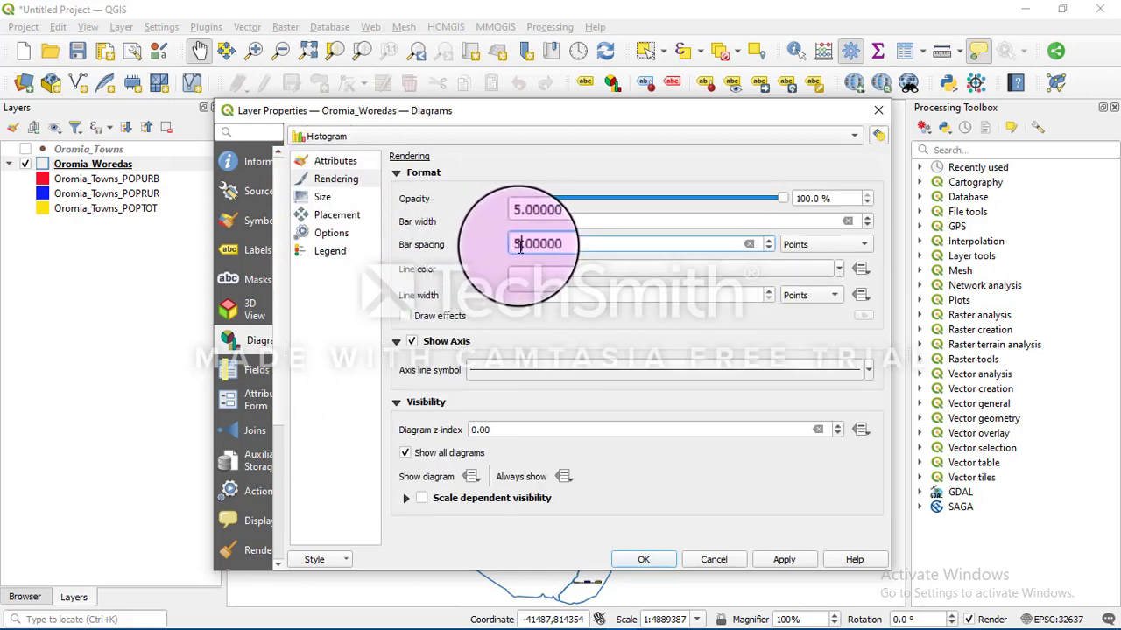
Step: Set the histogram bar spacing of Oromia_Woredas to 0.3 points, apply it, and inspect the resulting bars on the map
{"action": "type", "text": "0."}
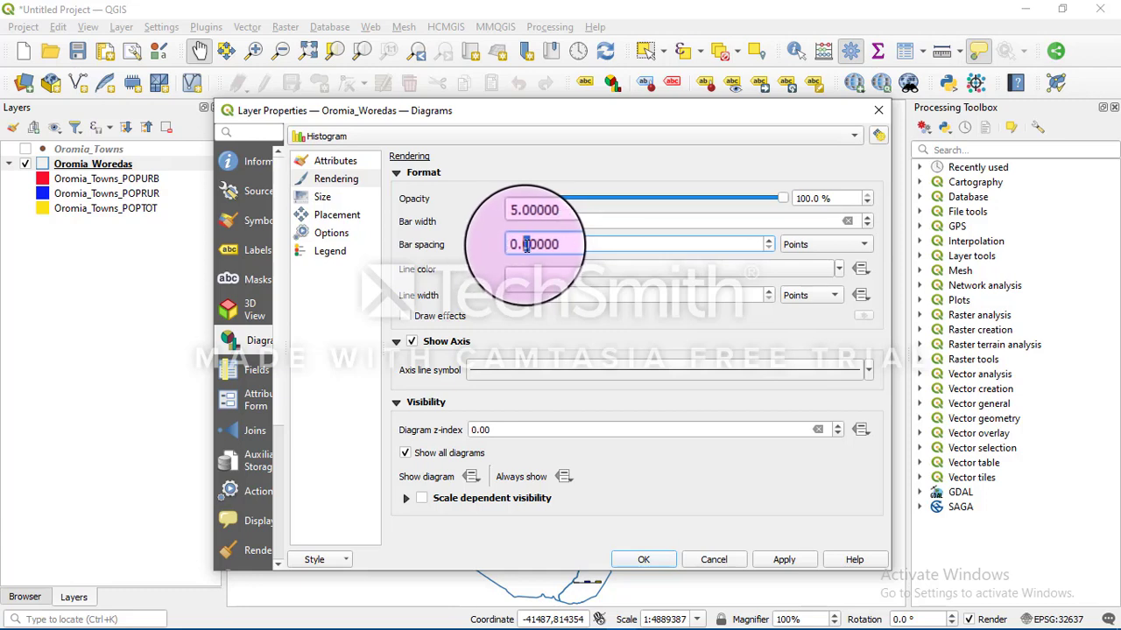
{"action": "type", "text": "3"}
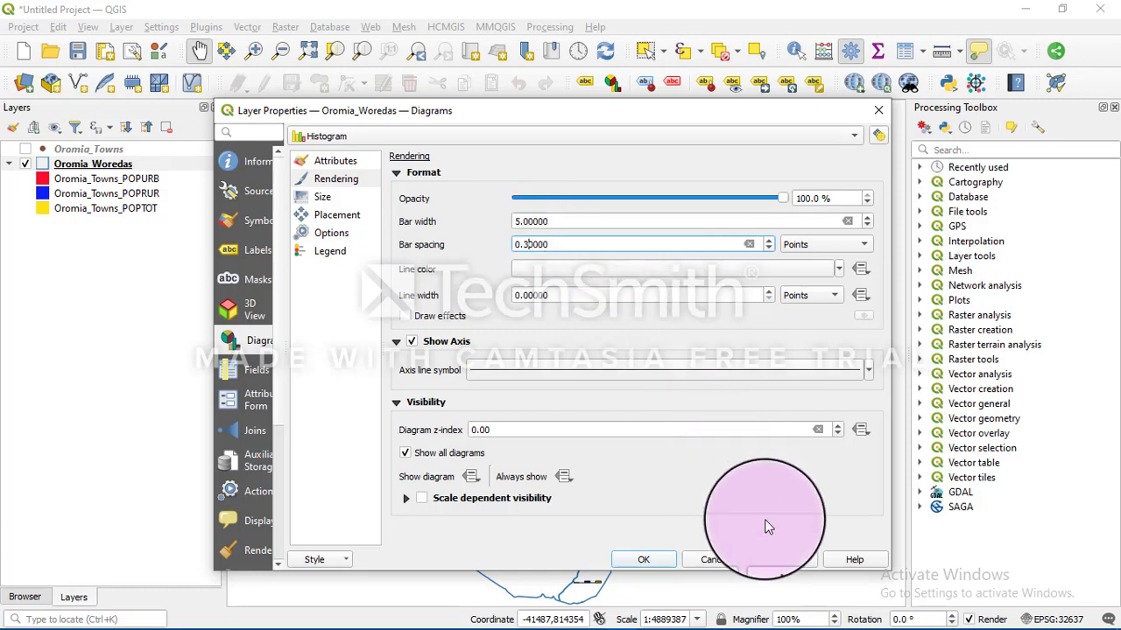
{"action": "left_click", "coordinate": [788, 562]}
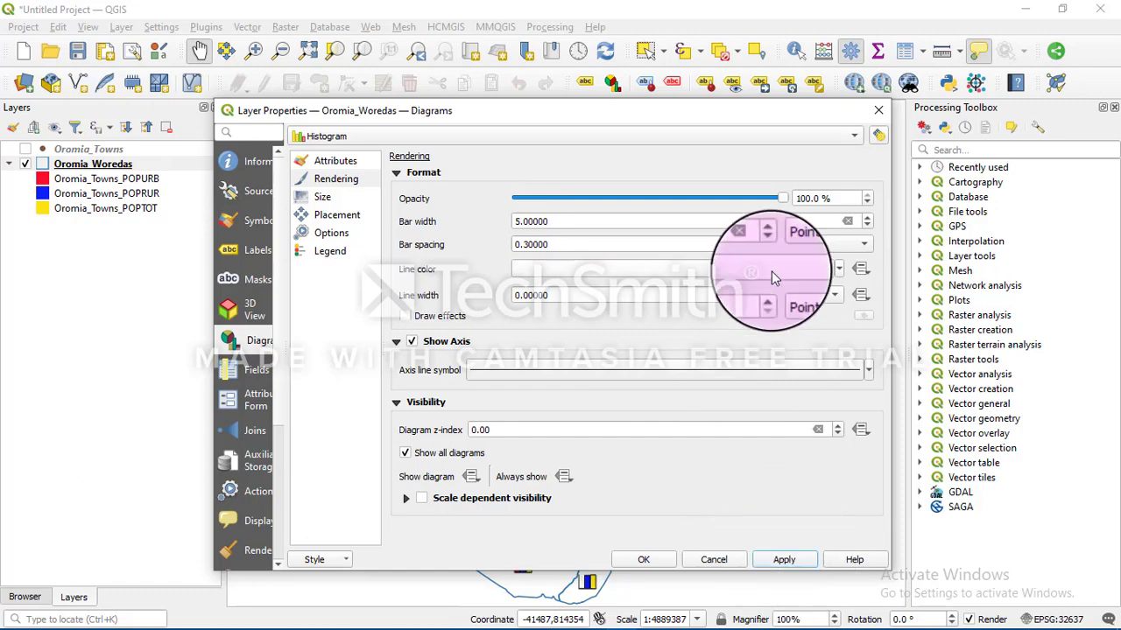
{"action": "left_click_drag", "start_coordinate": [734, 114], "coordinate": [436, 115]}
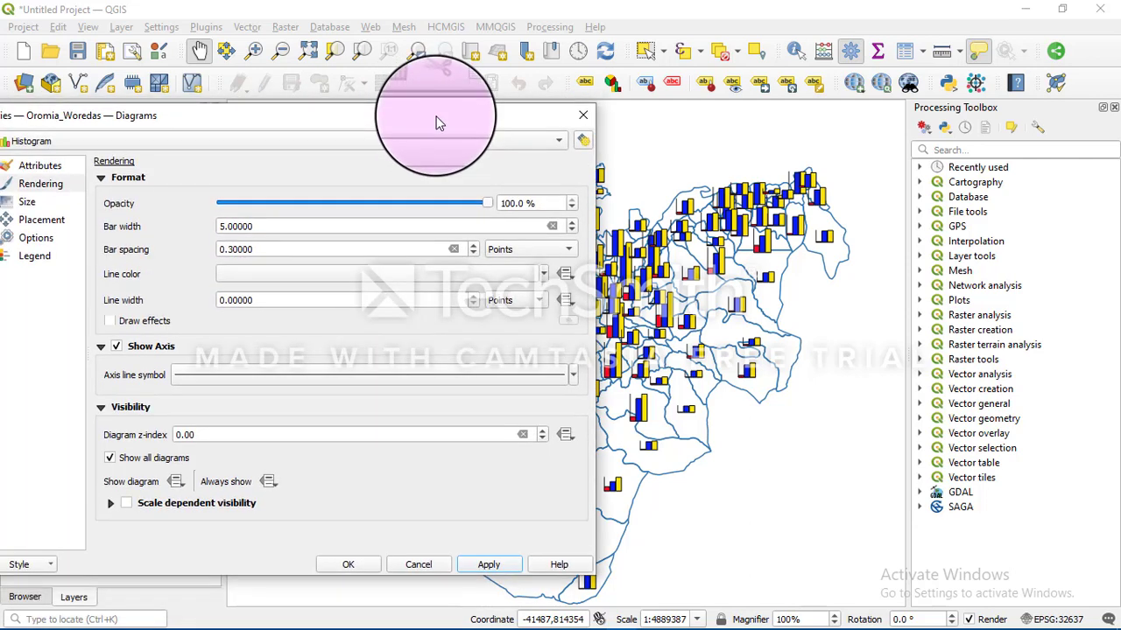
{"action": "left_click", "coordinate": [349, 565]}
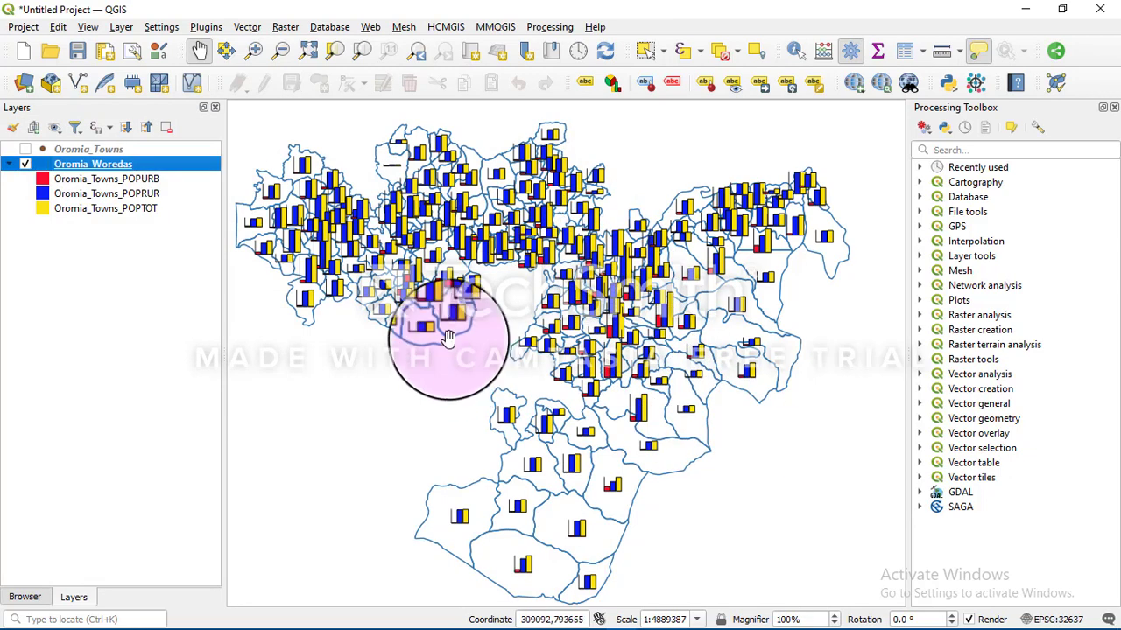
{"action": "left_click", "coordinate": [253, 50]}
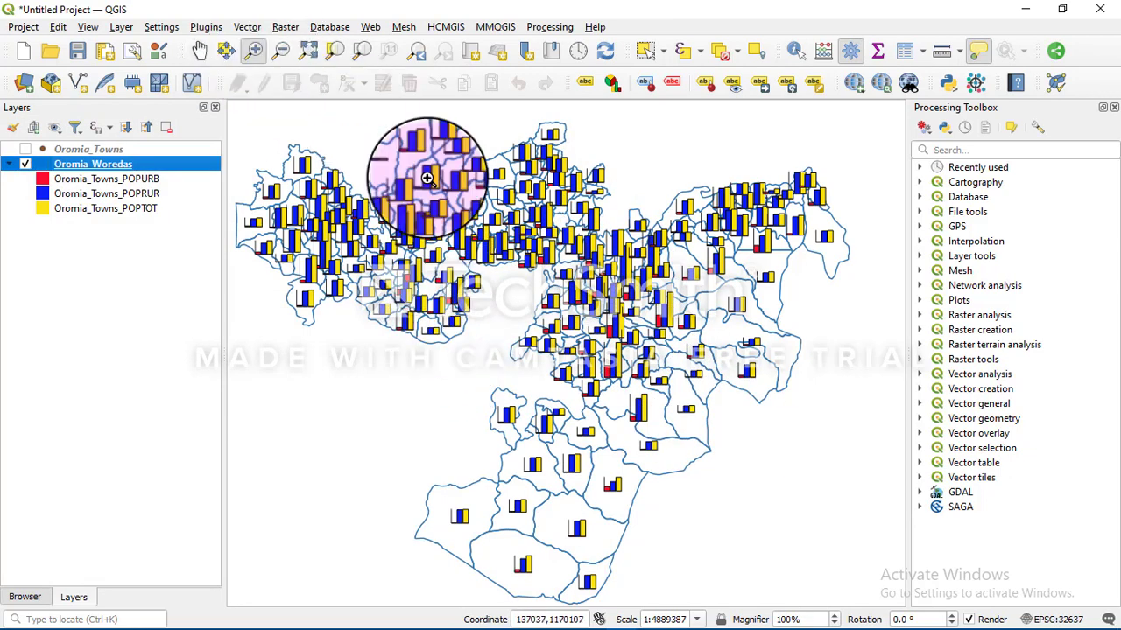
{"action": "left_click", "coordinate": [584, 287]}
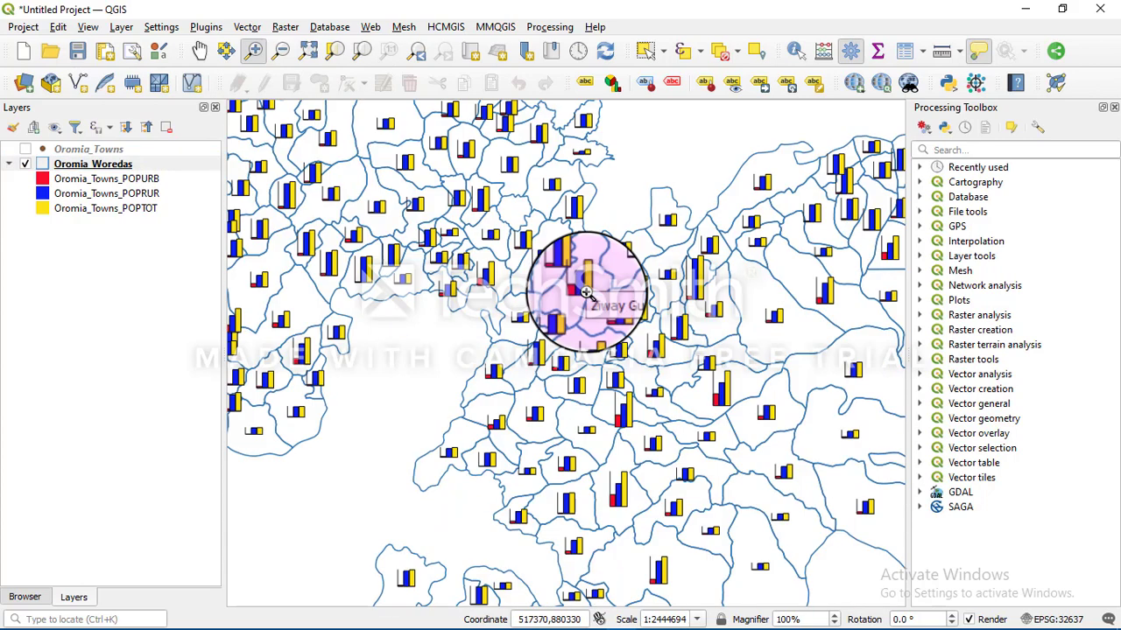
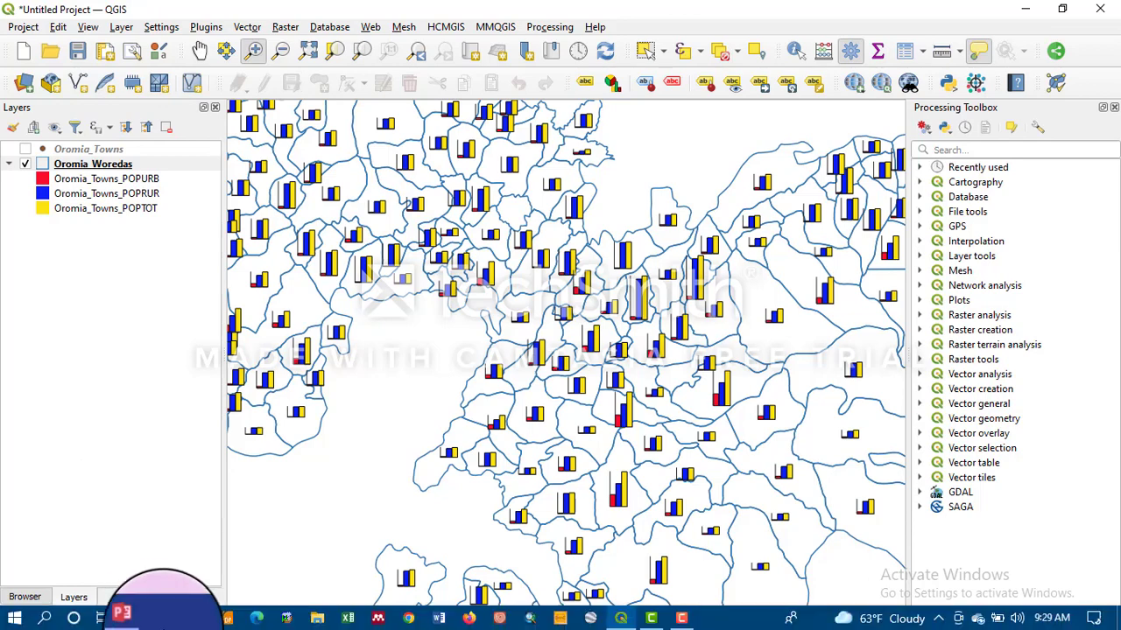
Step: Switch to PowerPoint to check the topic list on the QGIS_Part 3 slide, and return to QGIS
{"action": "left_click", "coordinate": [134, 618]}
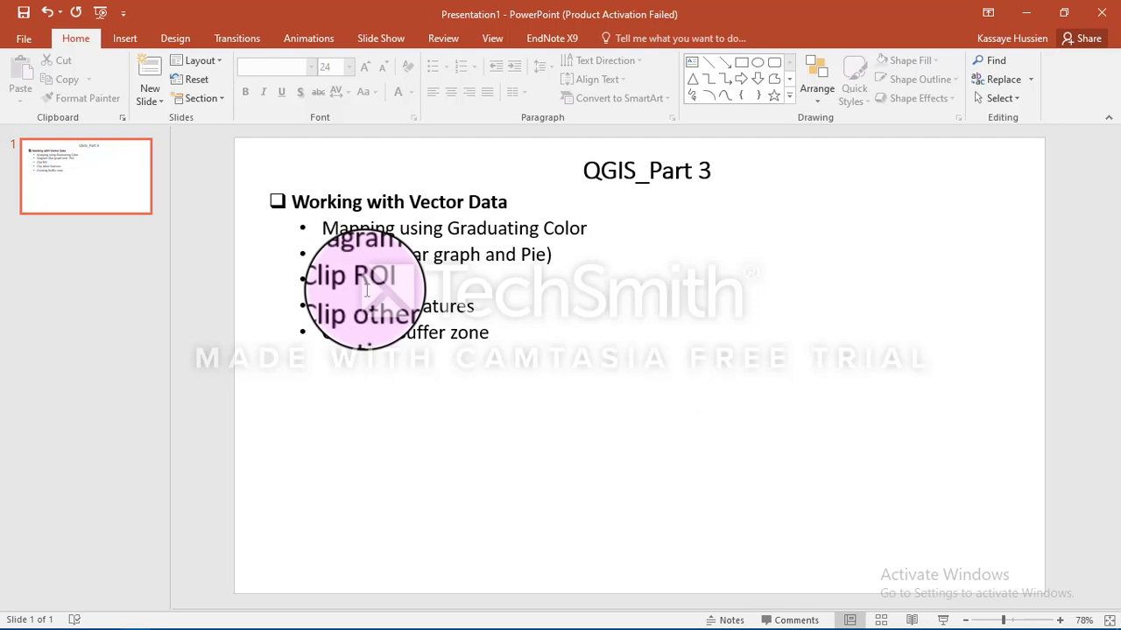
{"action": "mouse_move", "coordinate": [350, 623]}
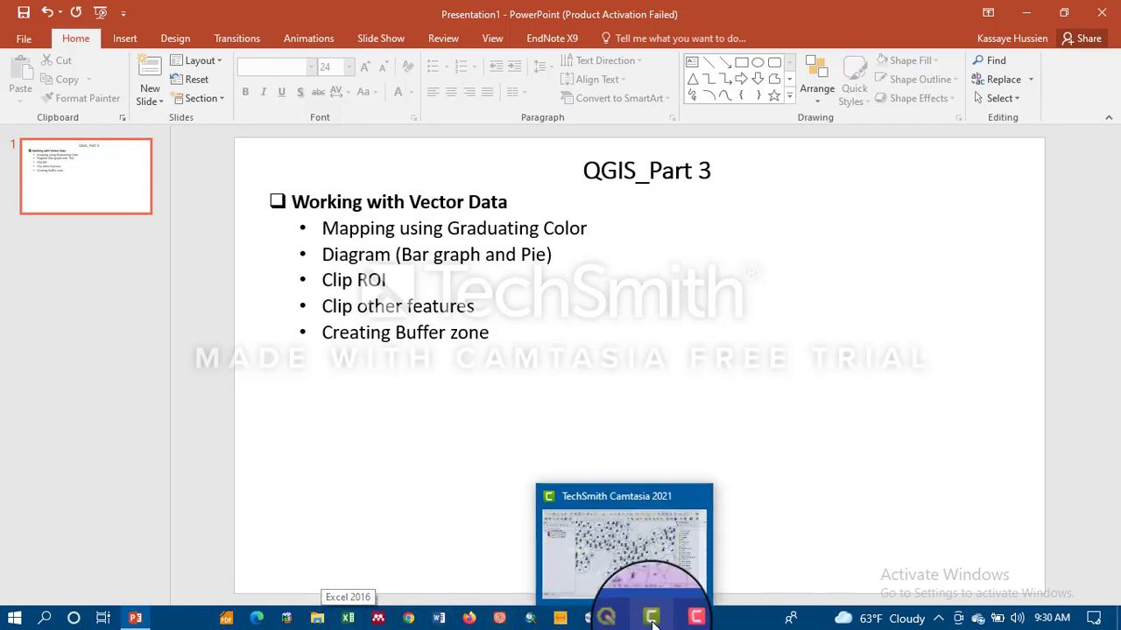
{"action": "left_click", "coordinate": [621, 619]}
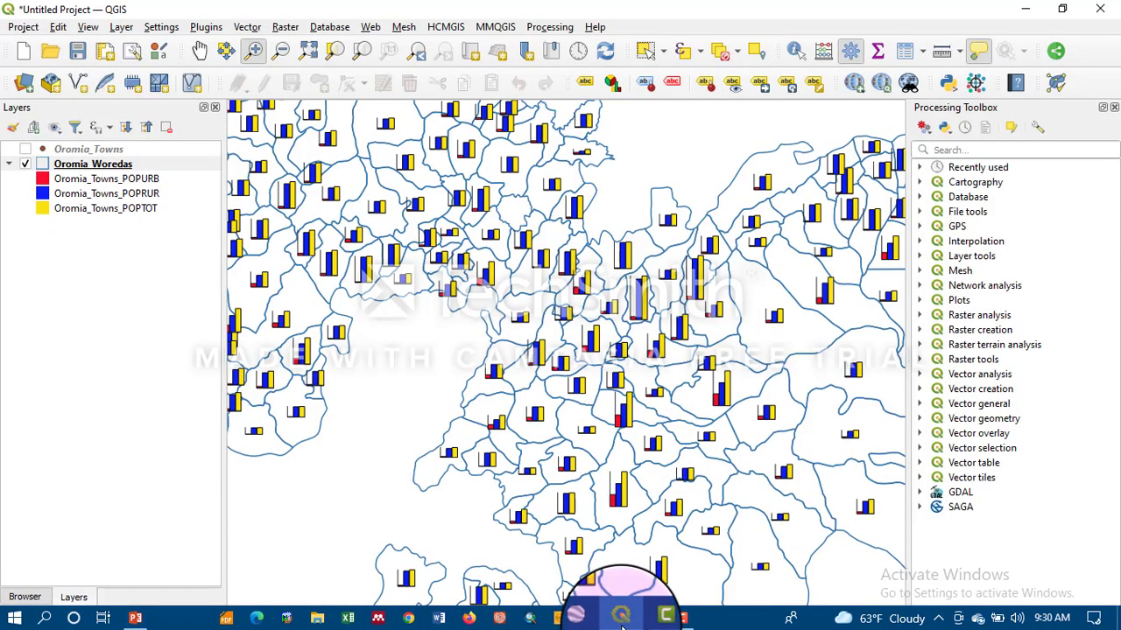
Step: Remove both the Oromia_Towns and Oromia_Woredas layers from the project
{"action": "left_click", "coordinate": [87, 149]}
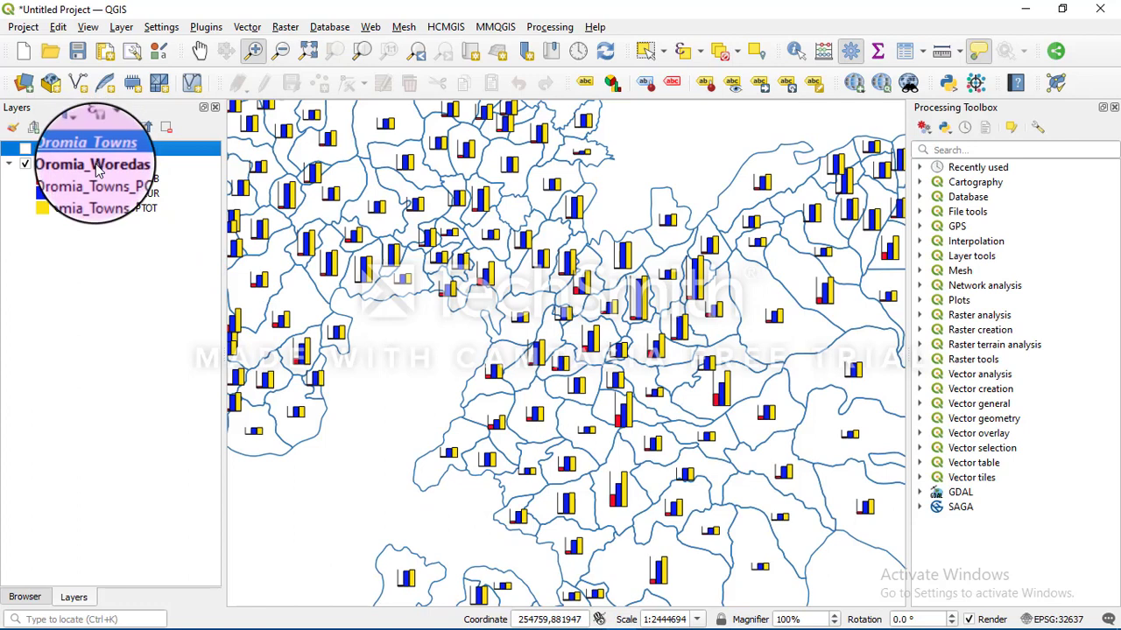
{"action": "left_click", "coordinate": [96, 167], "text": "ctrl"}
{"action": "right_click", "coordinate": [97, 171]}
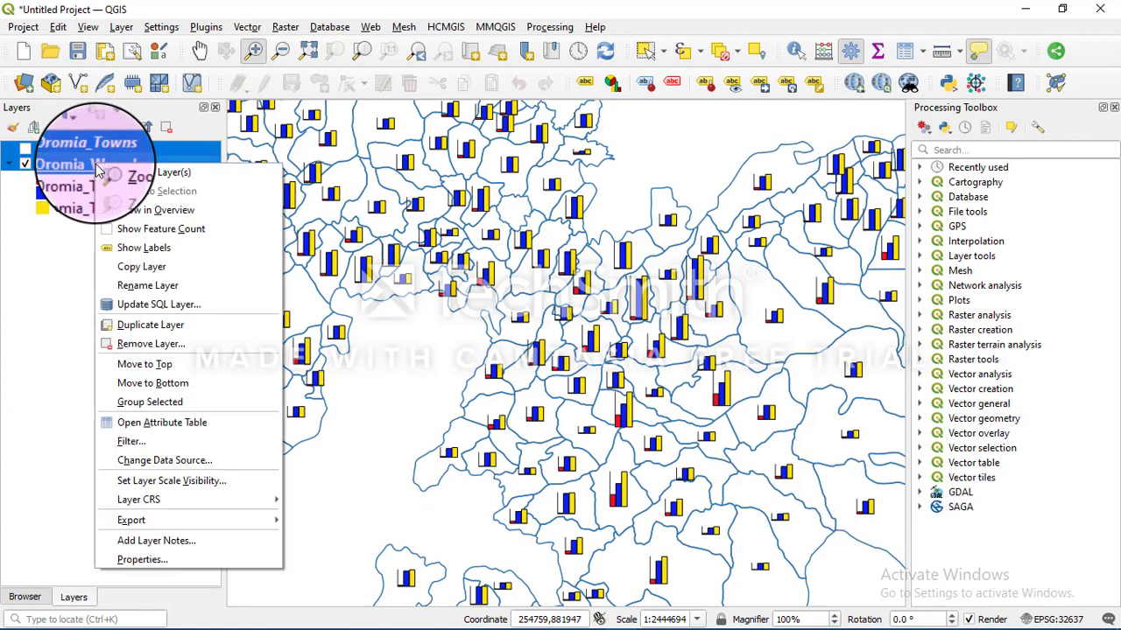
{"action": "left_click", "coordinate": [171, 348]}
{"action": "left_click", "coordinate": [518, 339]}
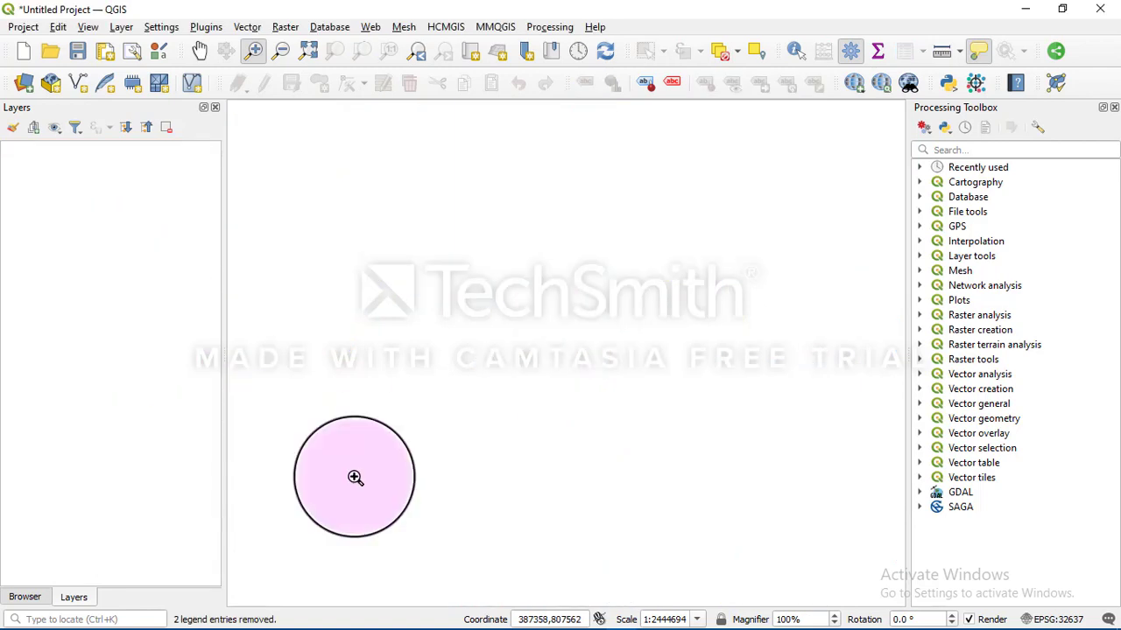
Step: Add Oromia_Woredas and Oromia_Towns from the data browser to the map and show the layer list
{"action": "left_click", "coordinate": [25, 601]}
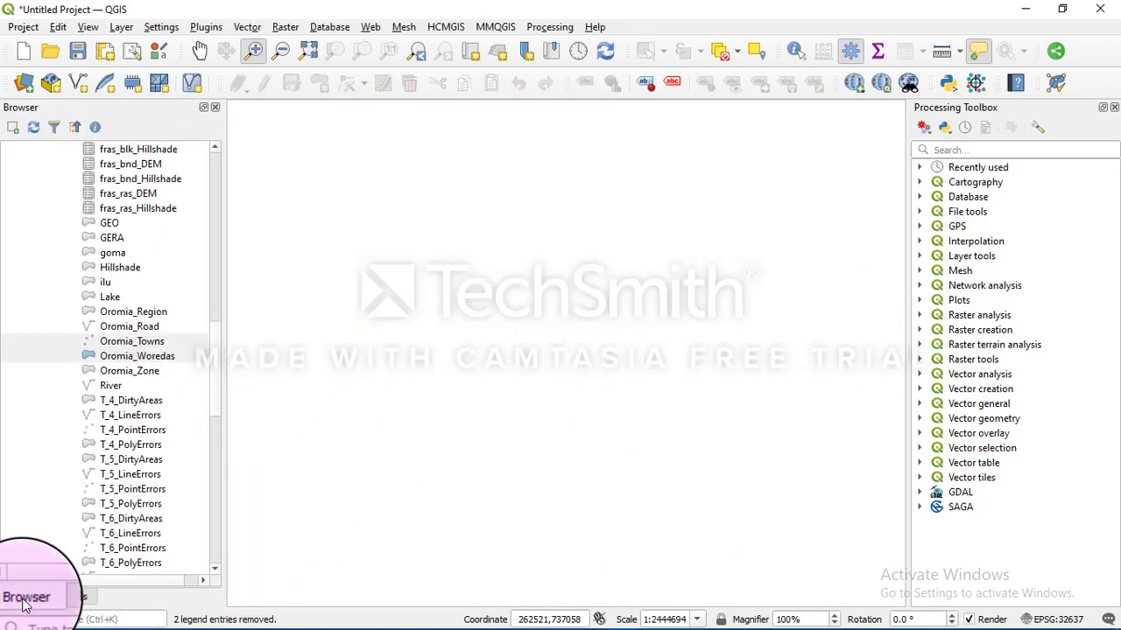
{"action": "left_click", "coordinate": [137, 360]}
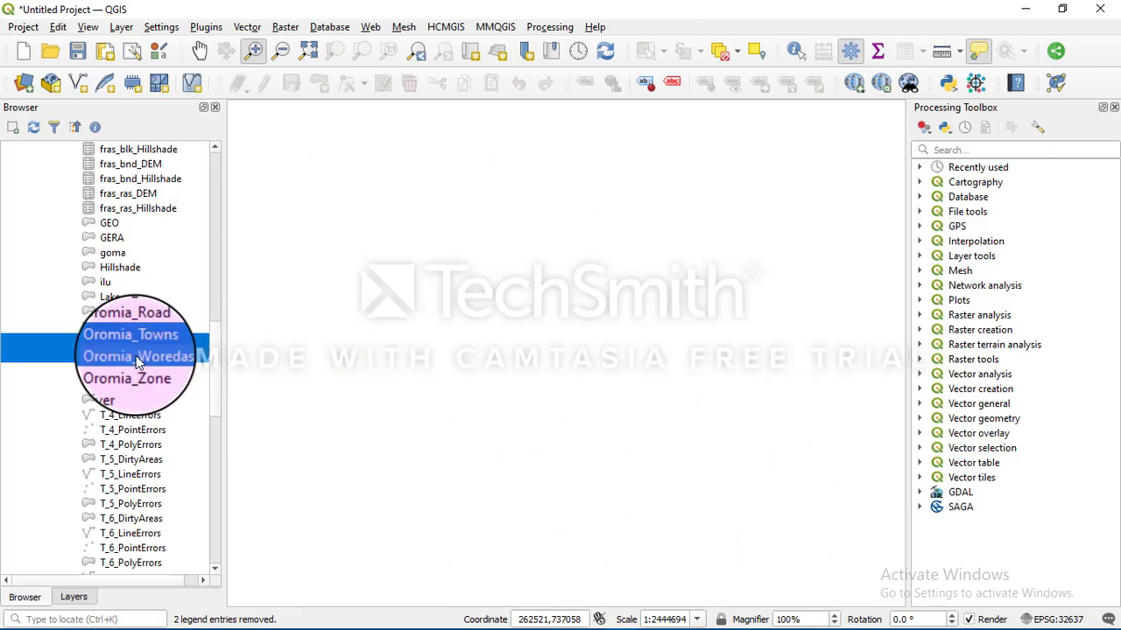
{"action": "left_click_drag", "start_coordinate": [138, 361], "coordinate": [470, 358]}
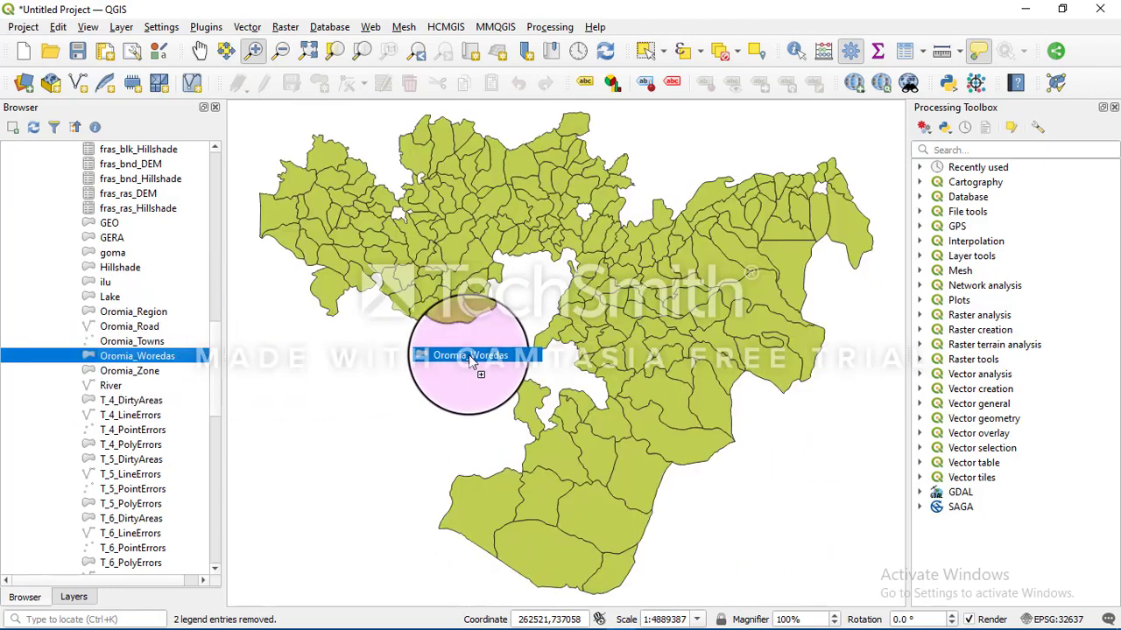
{"action": "left_click_drag", "start_coordinate": [146, 343], "coordinate": [432, 365]}
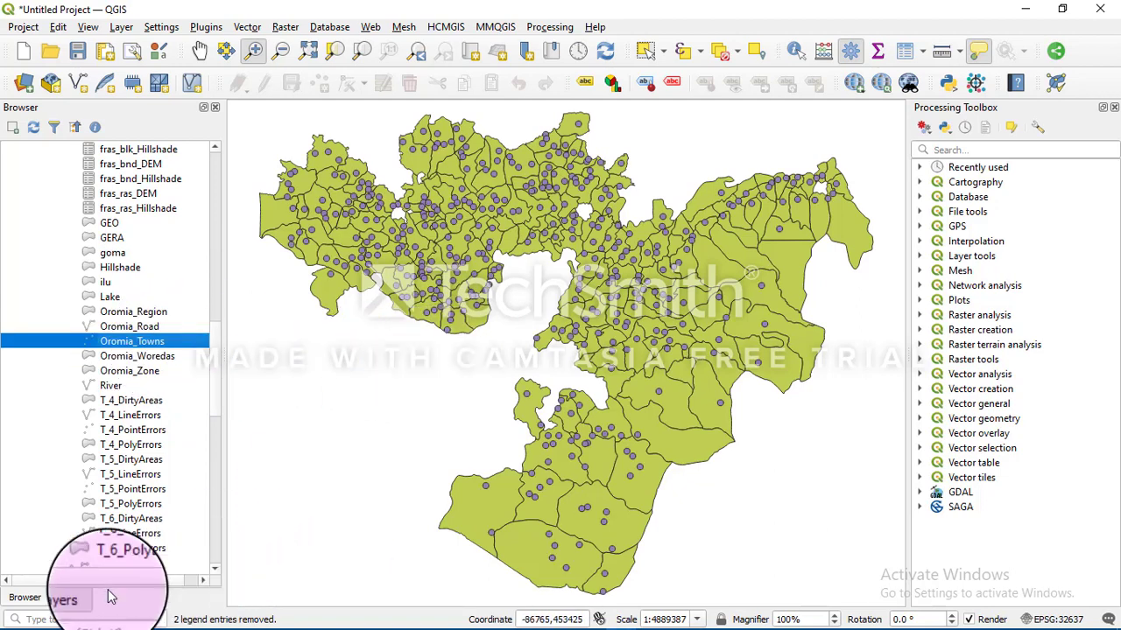
{"action": "left_click", "coordinate": [77, 599]}
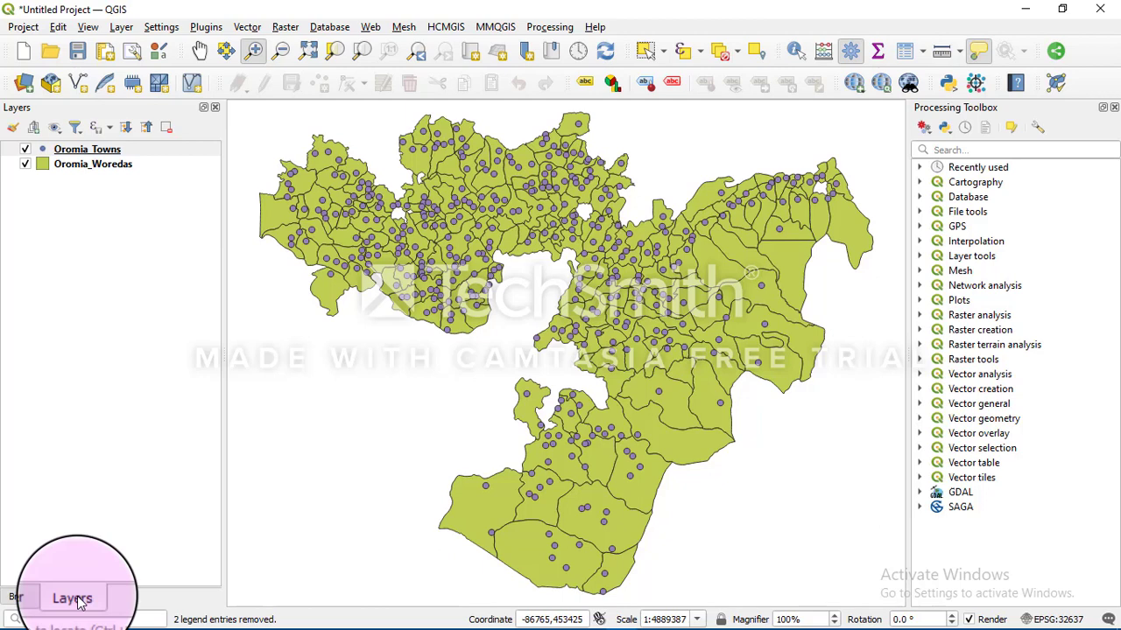
Step: Hide the Oromia_Towns layer and zoom in on the woredas in the central part of the region
{"action": "left_click", "coordinate": [26, 150]}
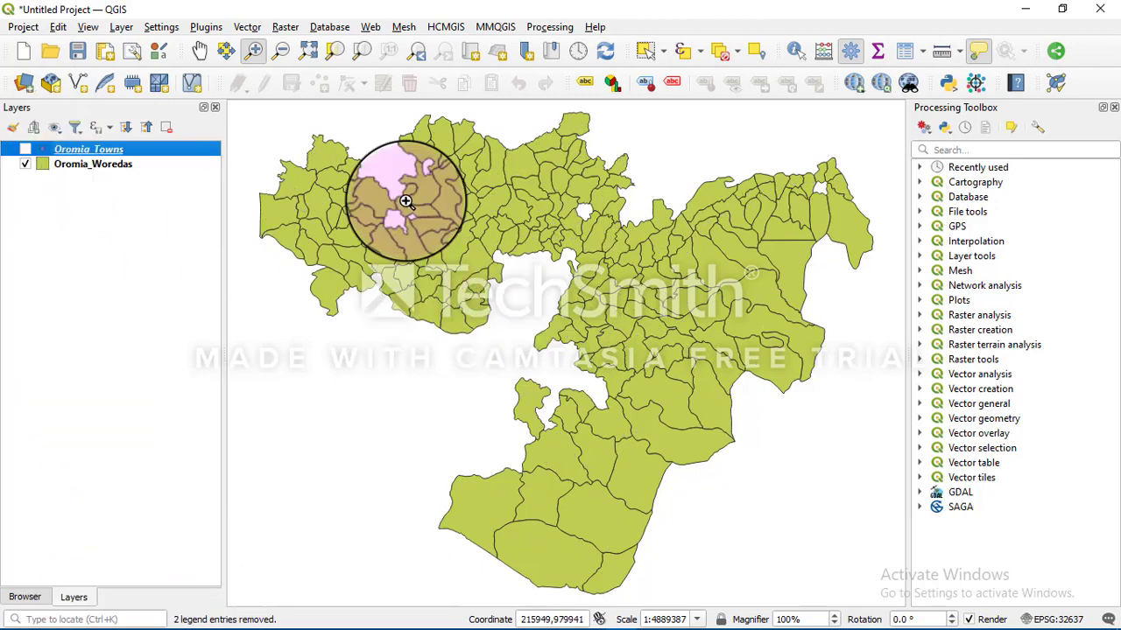
{"action": "left_click", "coordinate": [200, 49]}
{"action": "left_click_drag", "start_coordinate": [446, 220], "coordinate": [399, 253]}
{"action": "left_click", "coordinate": [253, 50]}
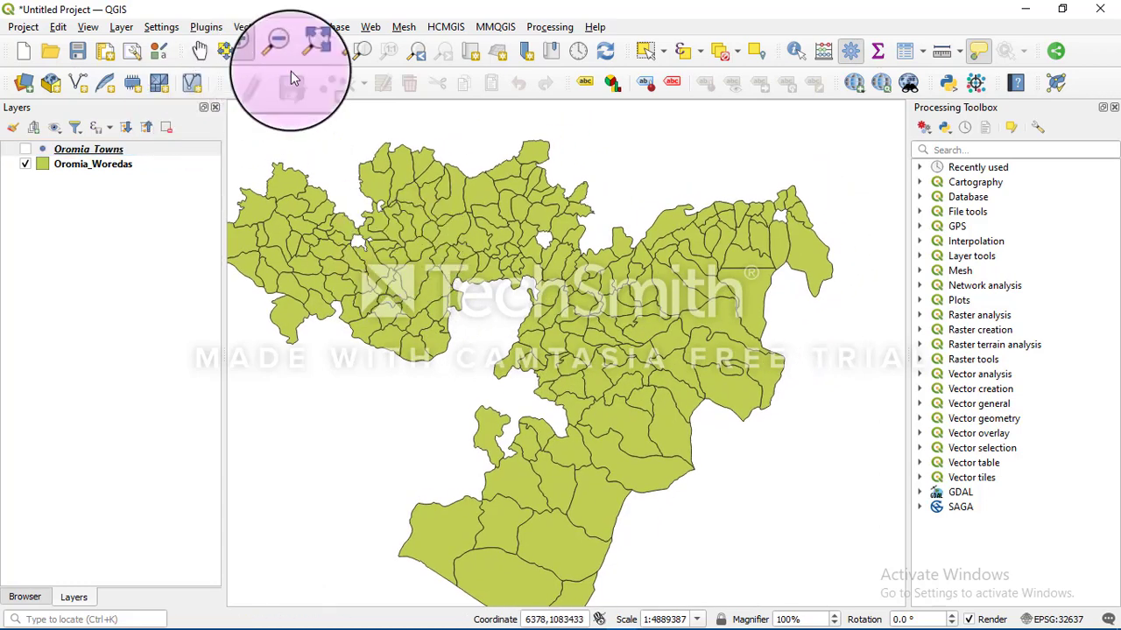
{"action": "left_click", "coordinate": [540, 250]}
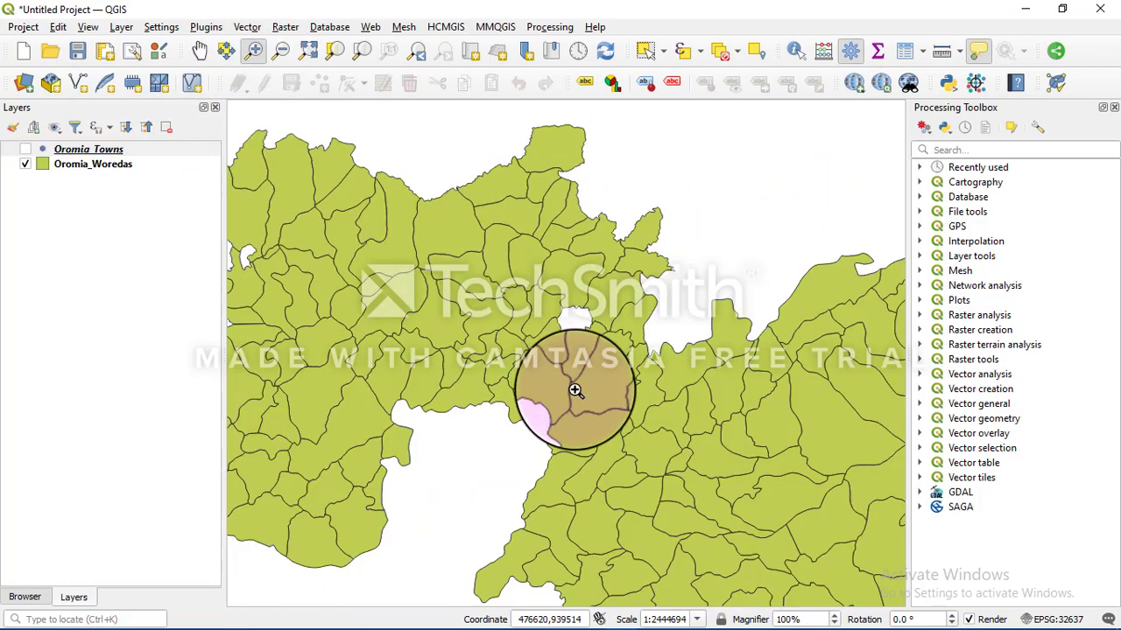
{"action": "left_click", "coordinate": [617, 459]}
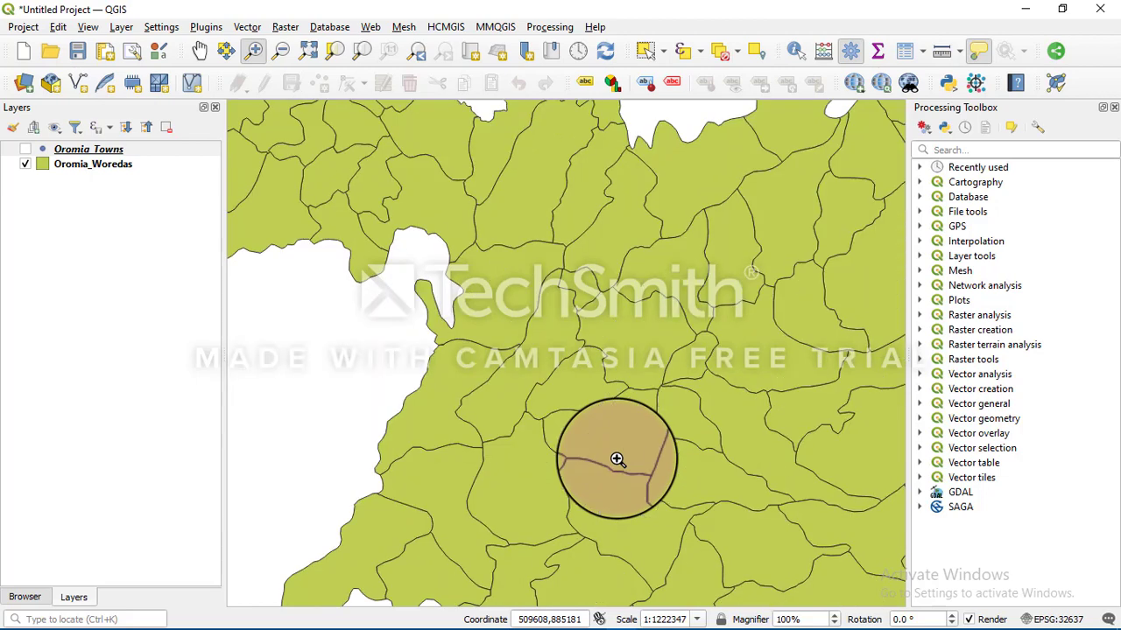
Step: Turn on Single Labels for the Oromia_Woredas layer using the W_NAME field, and apply the change
{"action": "right_click", "coordinate": [86, 172]}
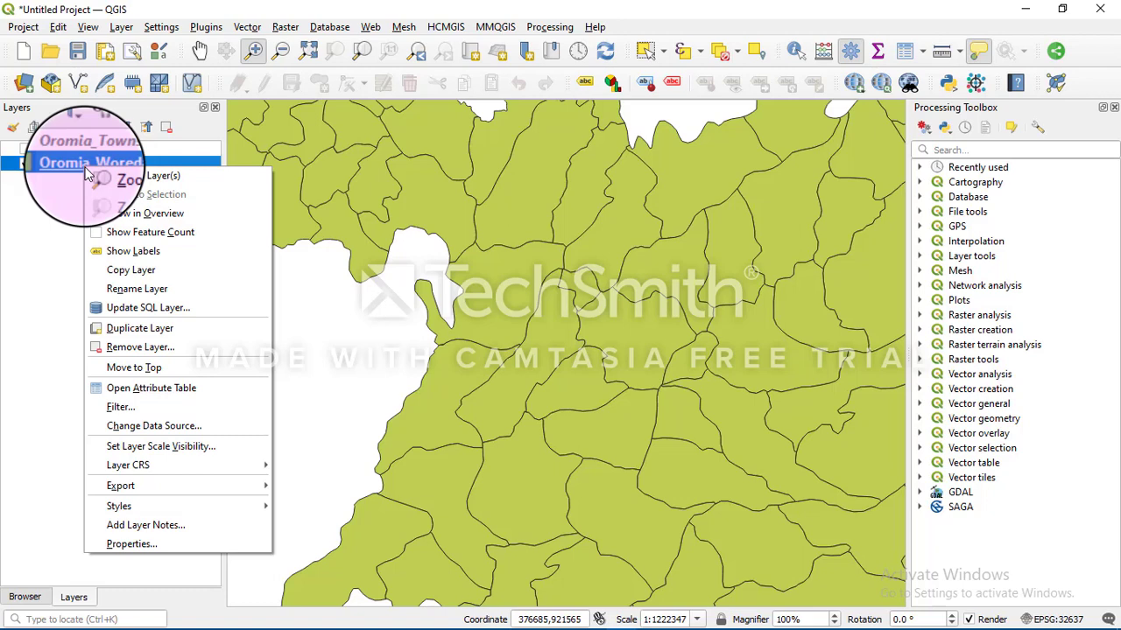
{"action": "left_click", "coordinate": [138, 542]}
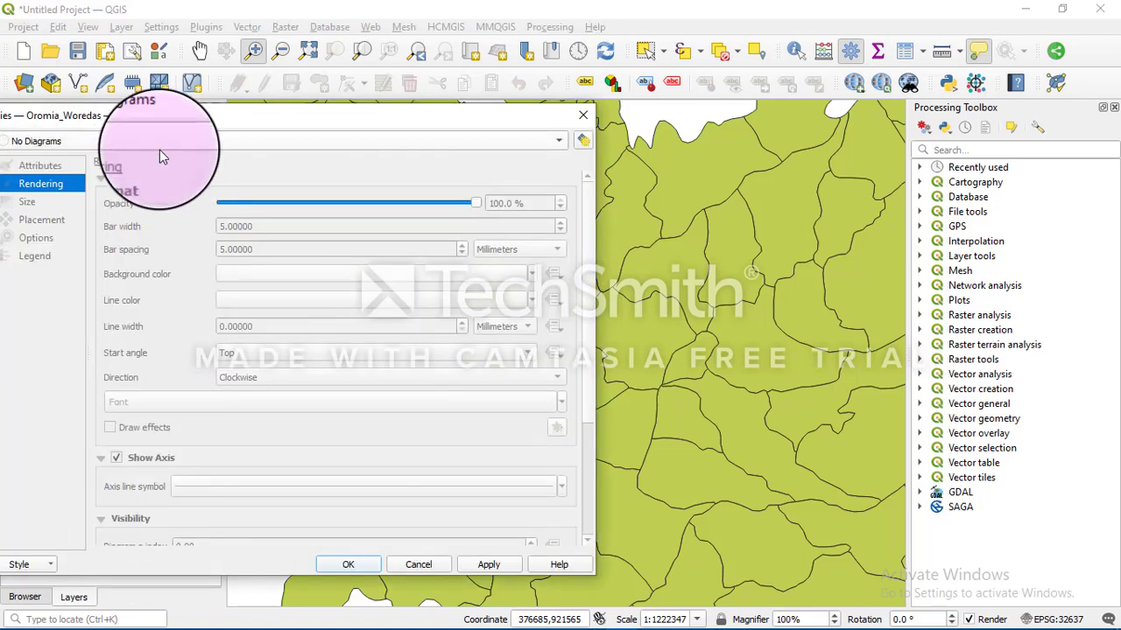
{"action": "left_click_drag", "start_coordinate": [159, 114], "coordinate": [377, 132]}
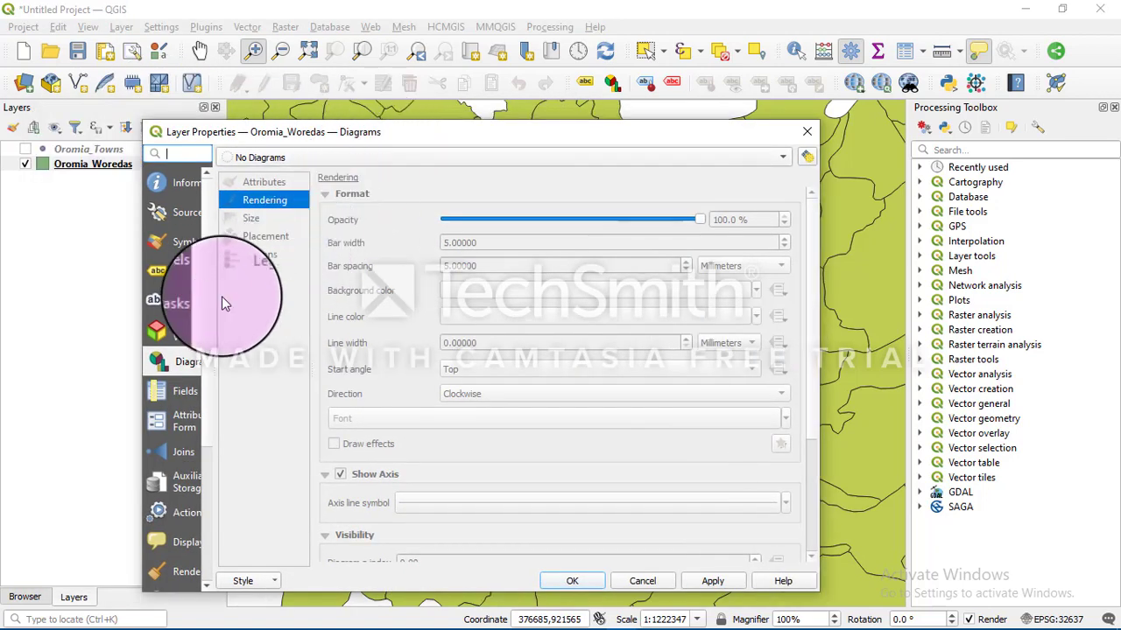
{"action": "left_click", "coordinate": [187, 271]}
{"action": "left_click", "coordinate": [395, 157]}
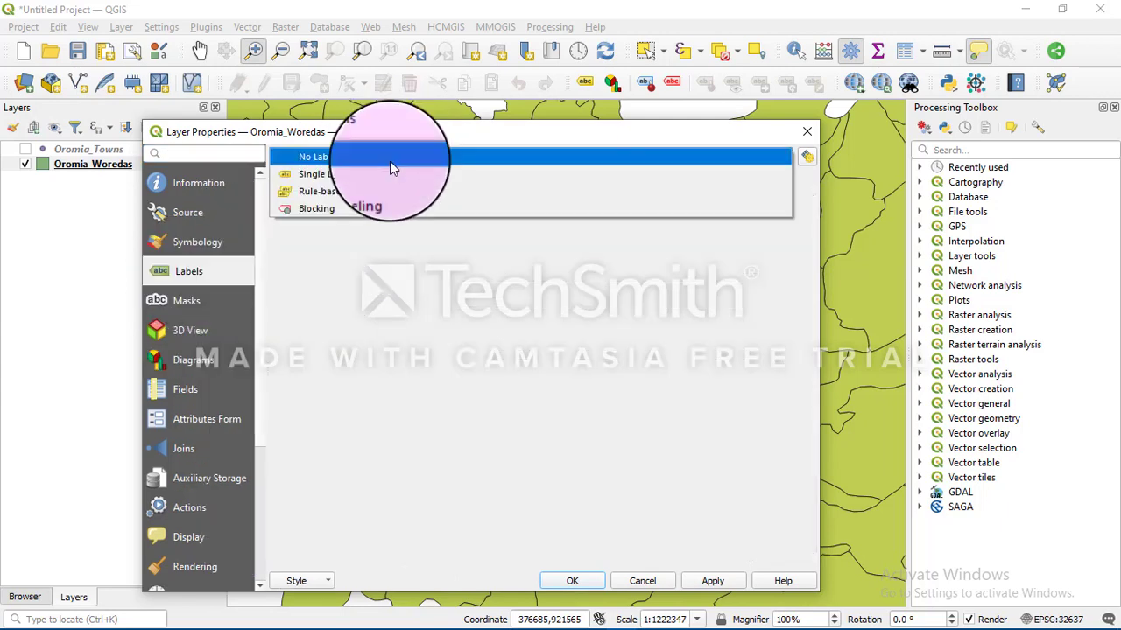
{"action": "left_click", "coordinate": [382, 172]}
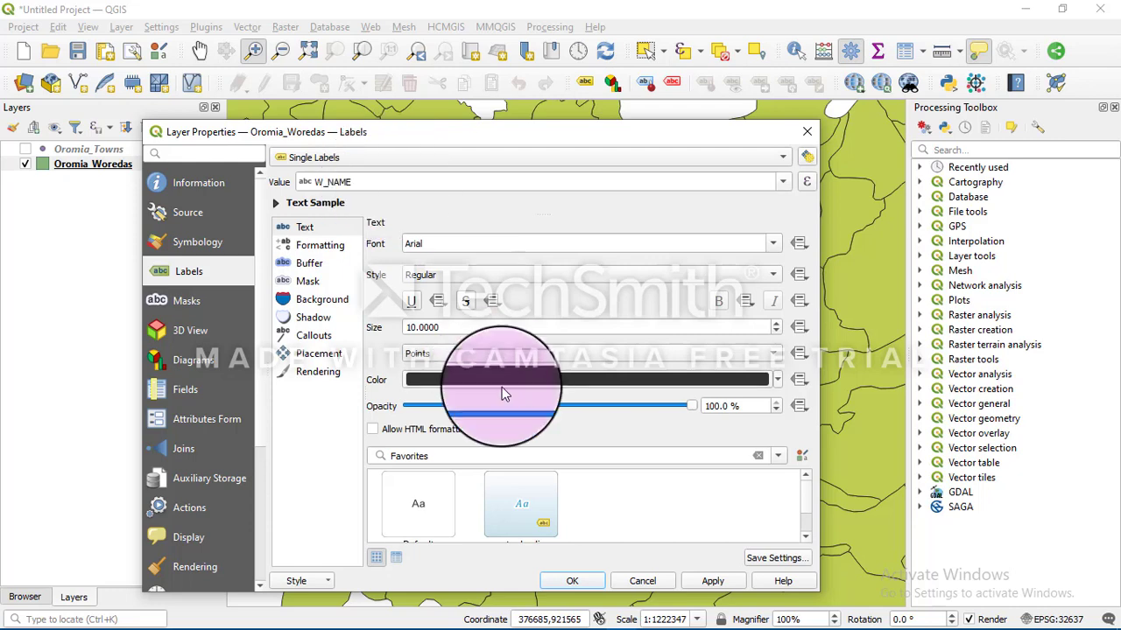
{"action": "left_click_drag", "start_coordinate": [509, 130], "coordinate": [457, 75]}
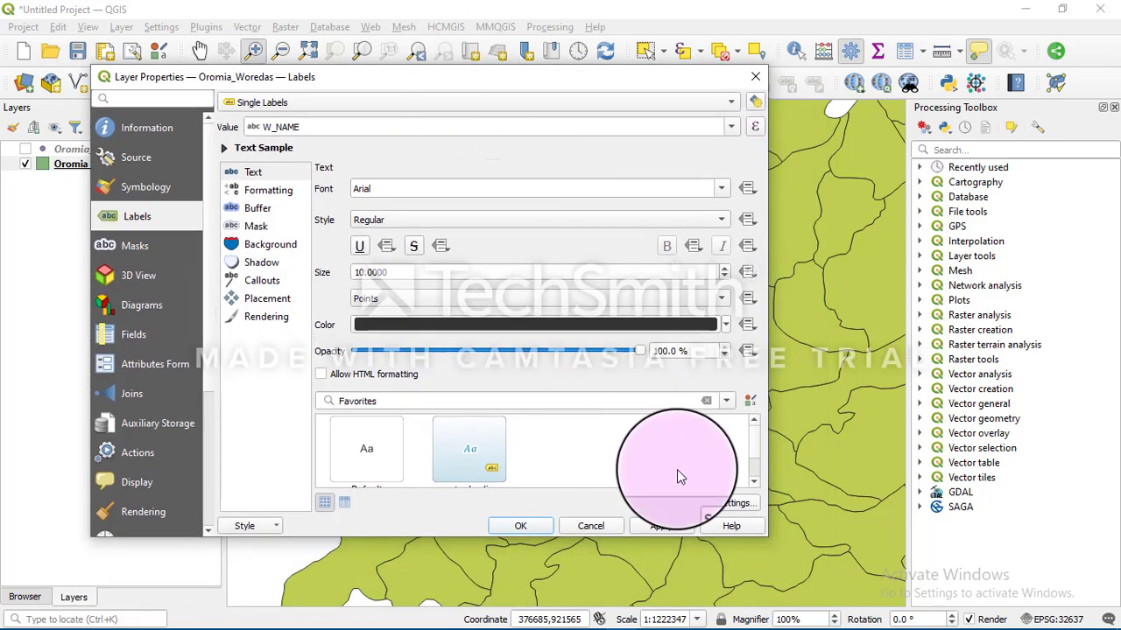
{"action": "left_click", "coordinate": [662, 528]}
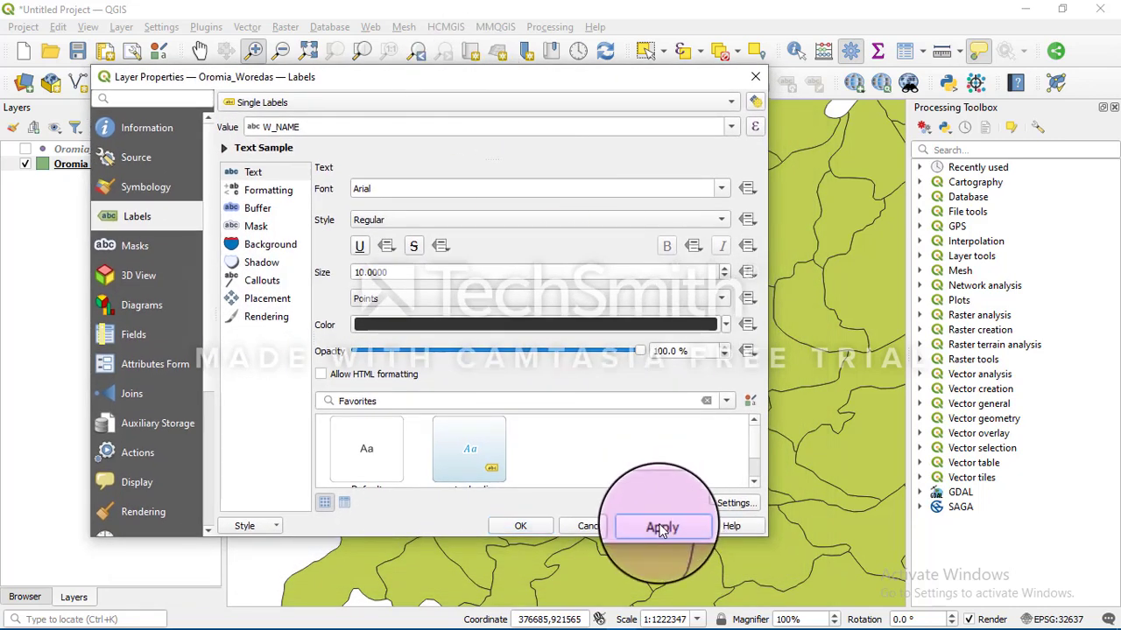
{"action": "left_click", "coordinate": [533, 523]}
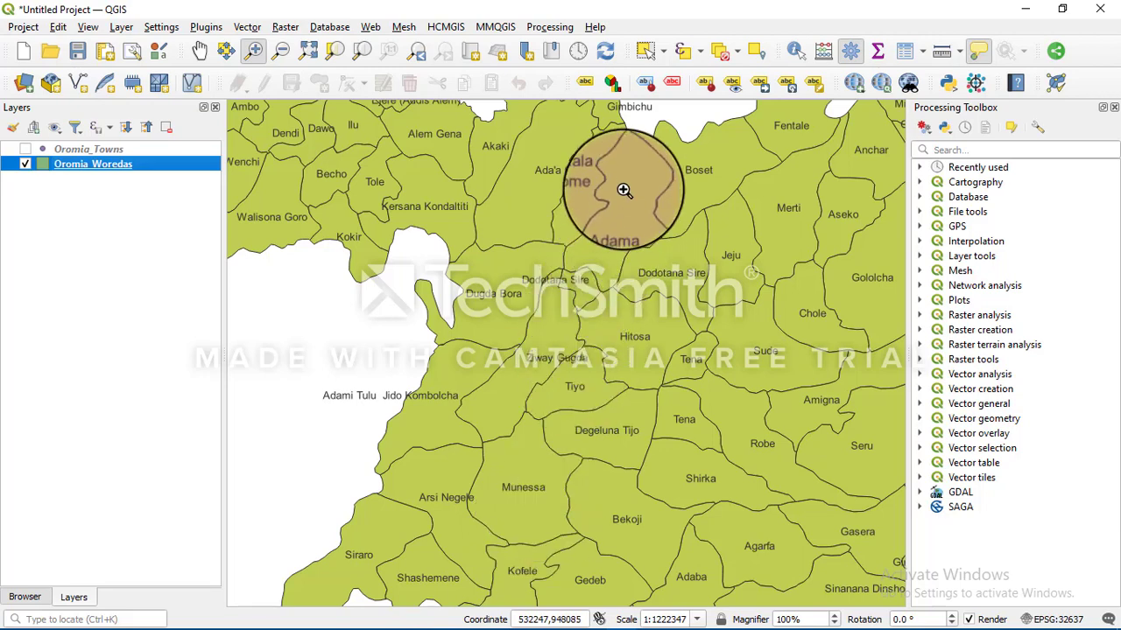
Step: Select the Adama record in the Oromia_Woredas attribute table sorted by W_NAME, and clear the selection after viewing it on the map
{"action": "left_click", "coordinate": [620, 148]}
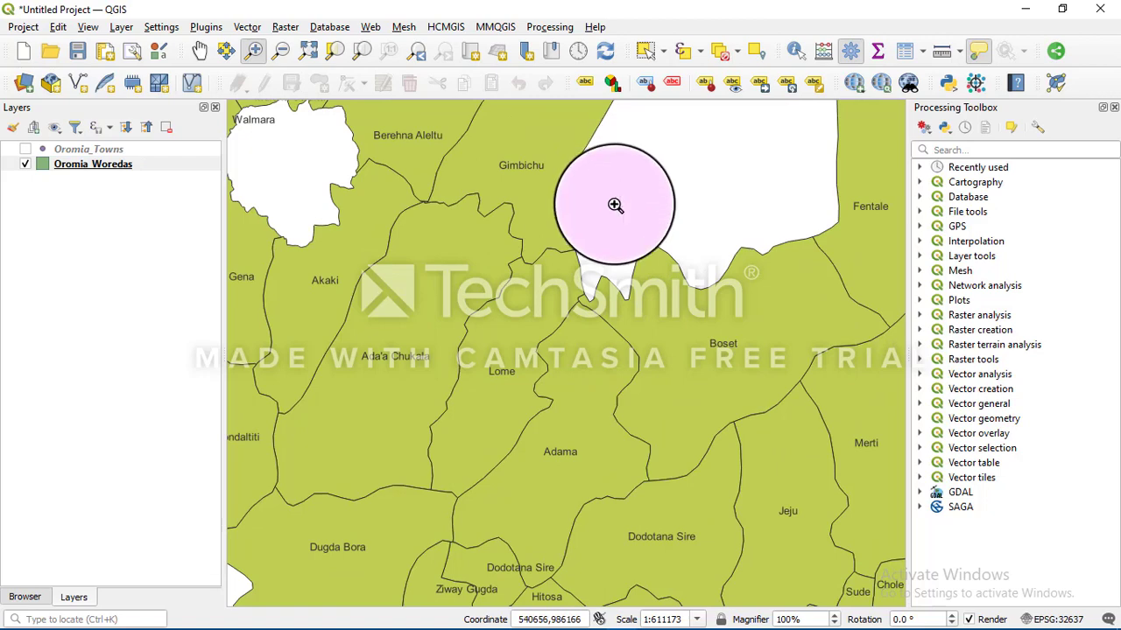
{"action": "left_click", "coordinate": [200, 53]}
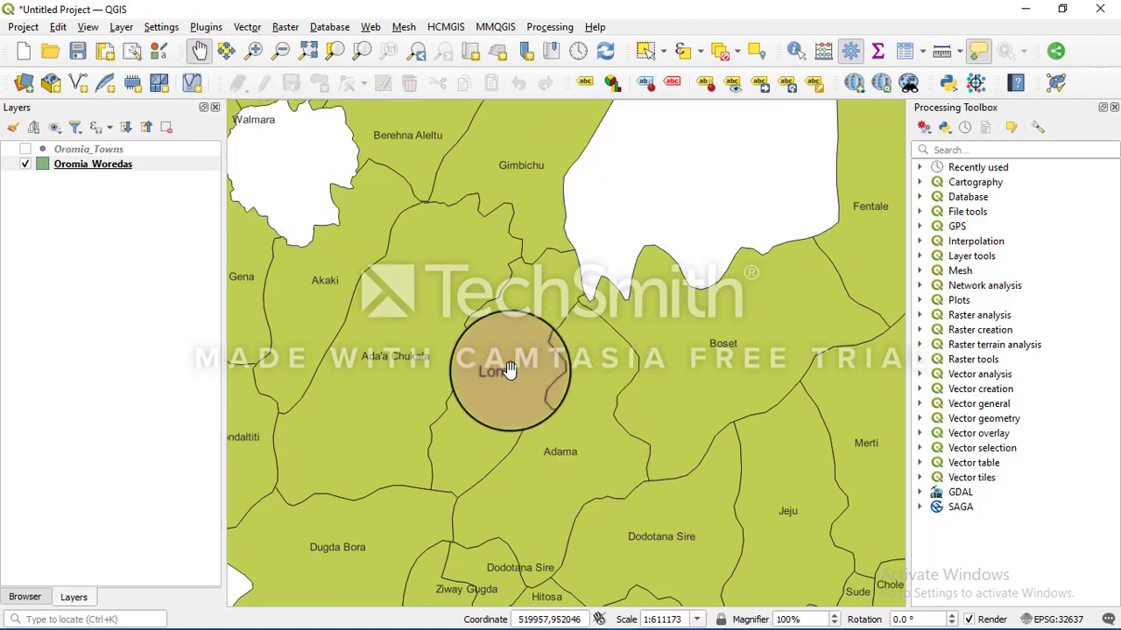
{"action": "left_click_drag", "start_coordinate": [576, 499], "coordinate": [571, 352]}
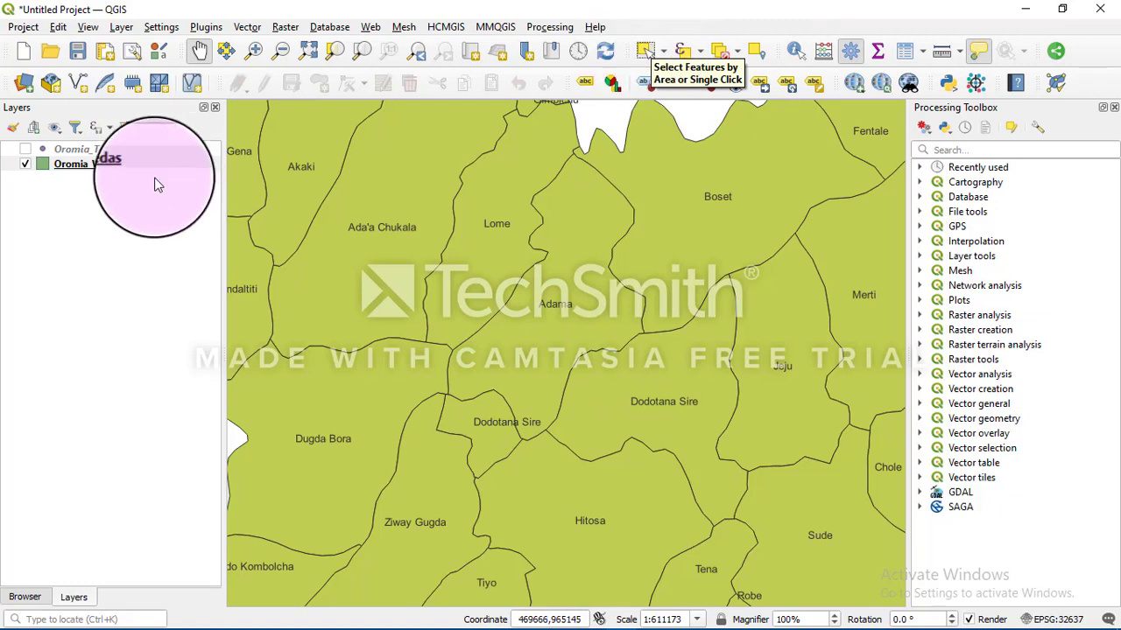
{"action": "right_click", "coordinate": [105, 168]}
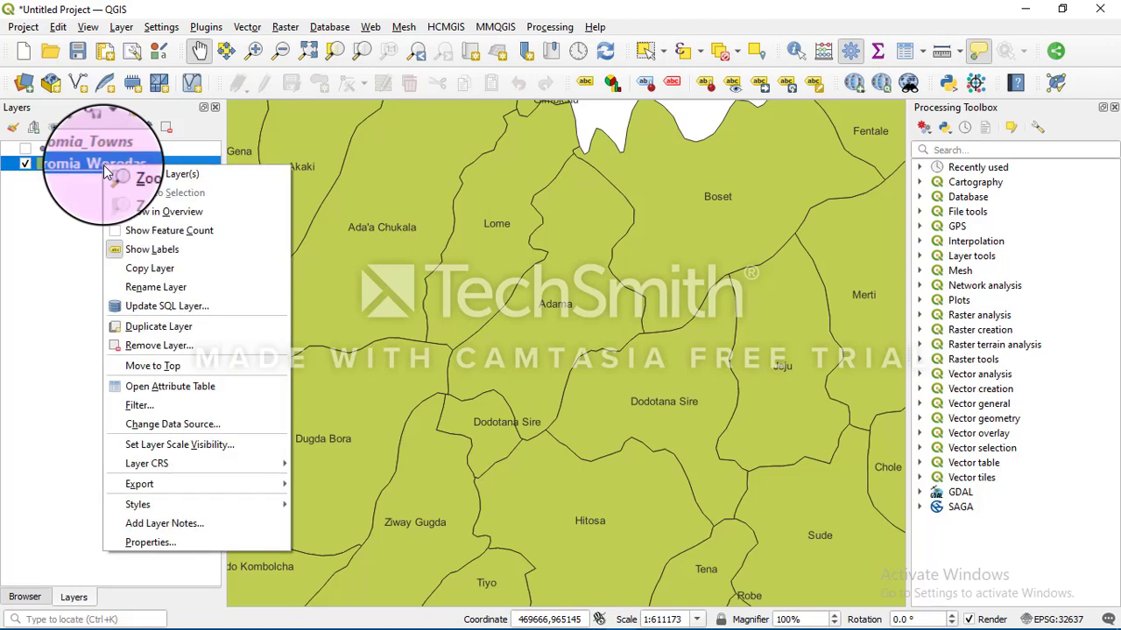
{"action": "left_click", "coordinate": [174, 387]}
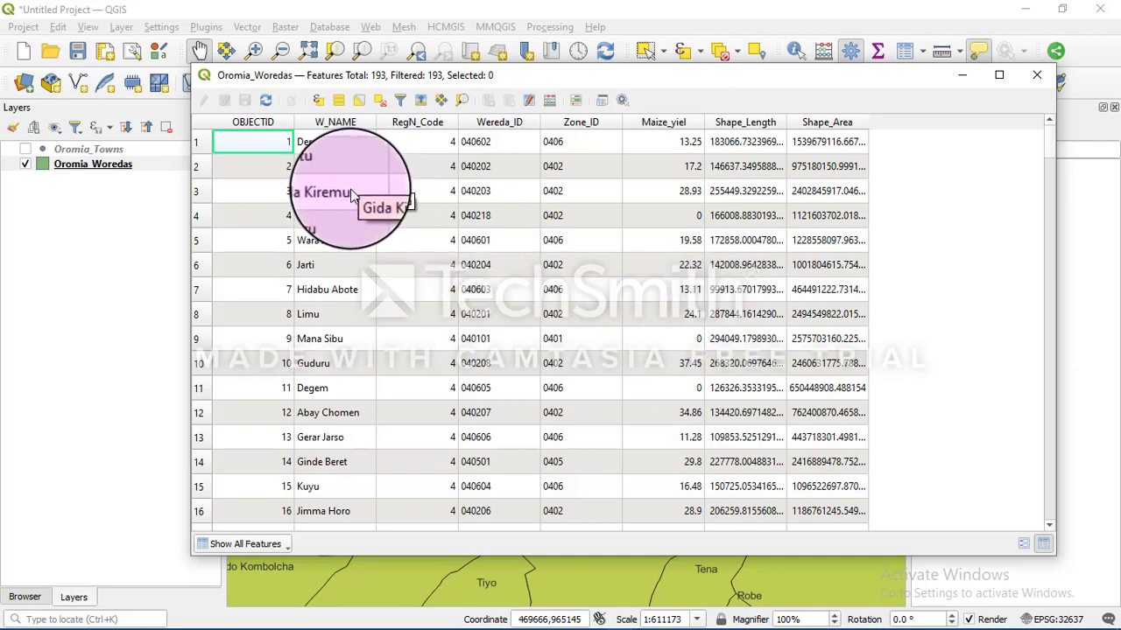
{"action": "left_click", "coordinate": [322, 123]}
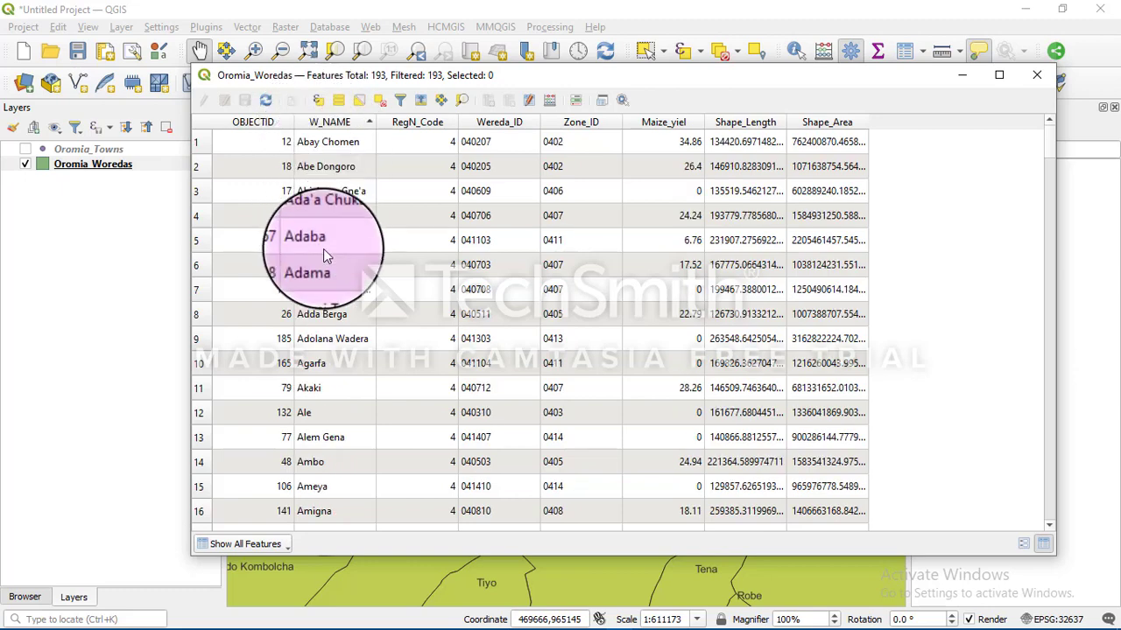
{"action": "left_click", "coordinate": [201, 265]}
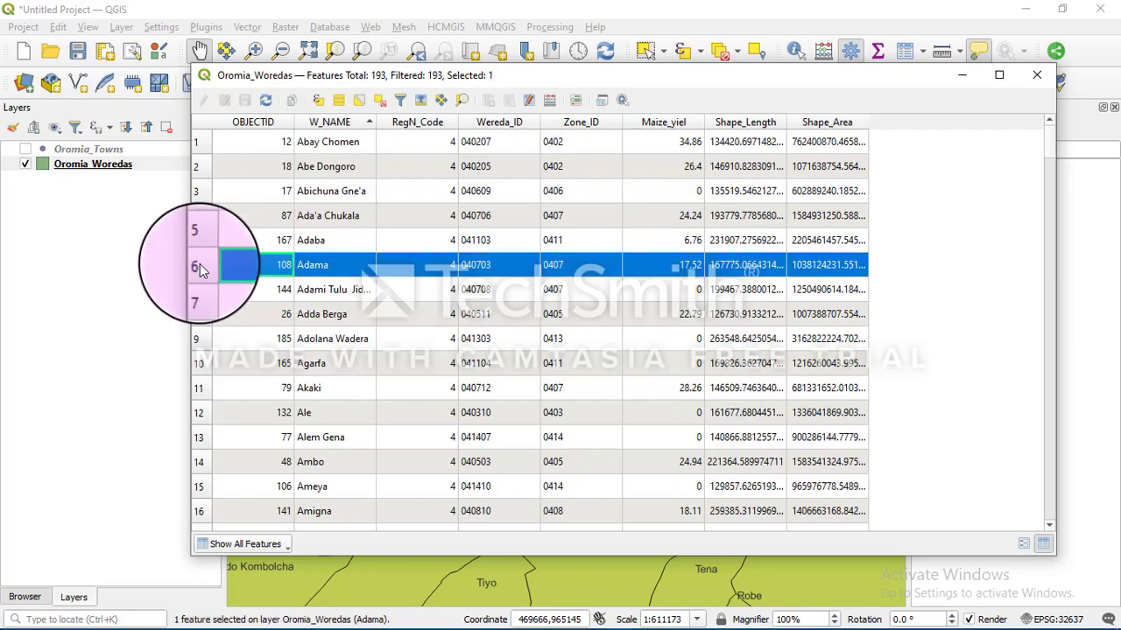
{"action": "left_click", "coordinate": [1037, 78]}
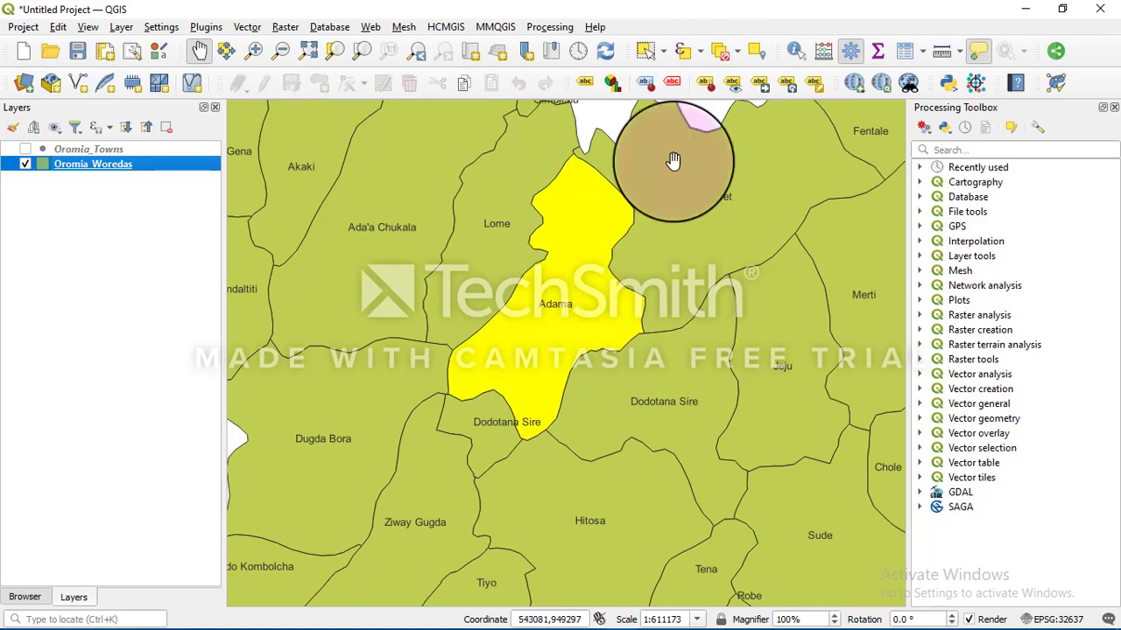
{"action": "left_click", "coordinate": [723, 54]}
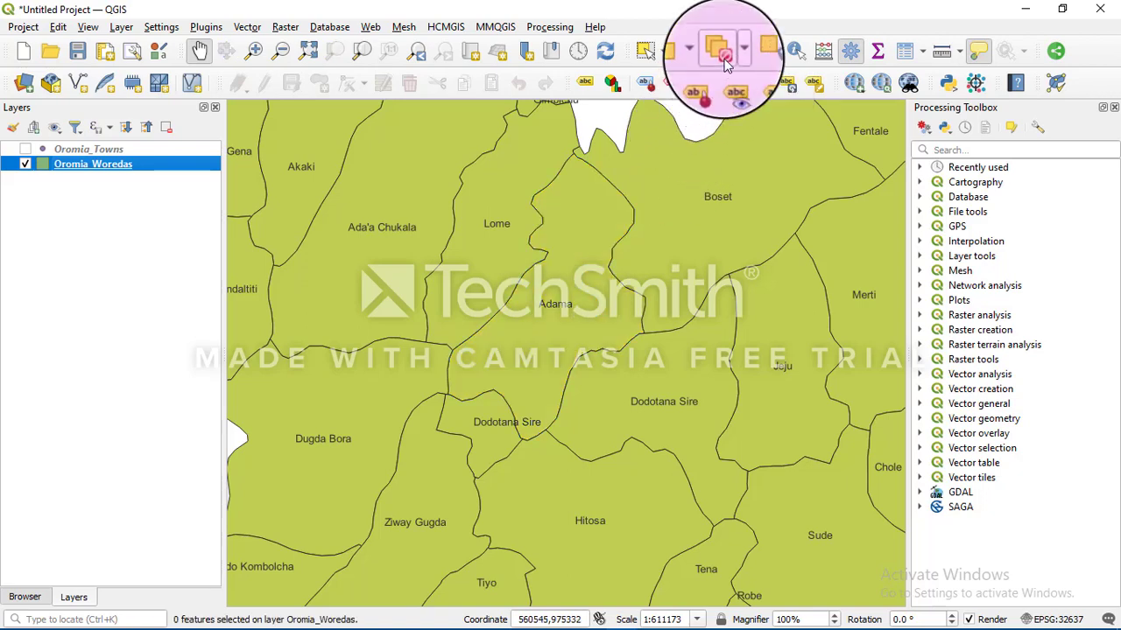
Step: Select the Adama woreda directly on the map and add Boset, the larger Dodotana Sire polygon and Jeju to the selection
{"action": "left_click", "coordinate": [648, 53]}
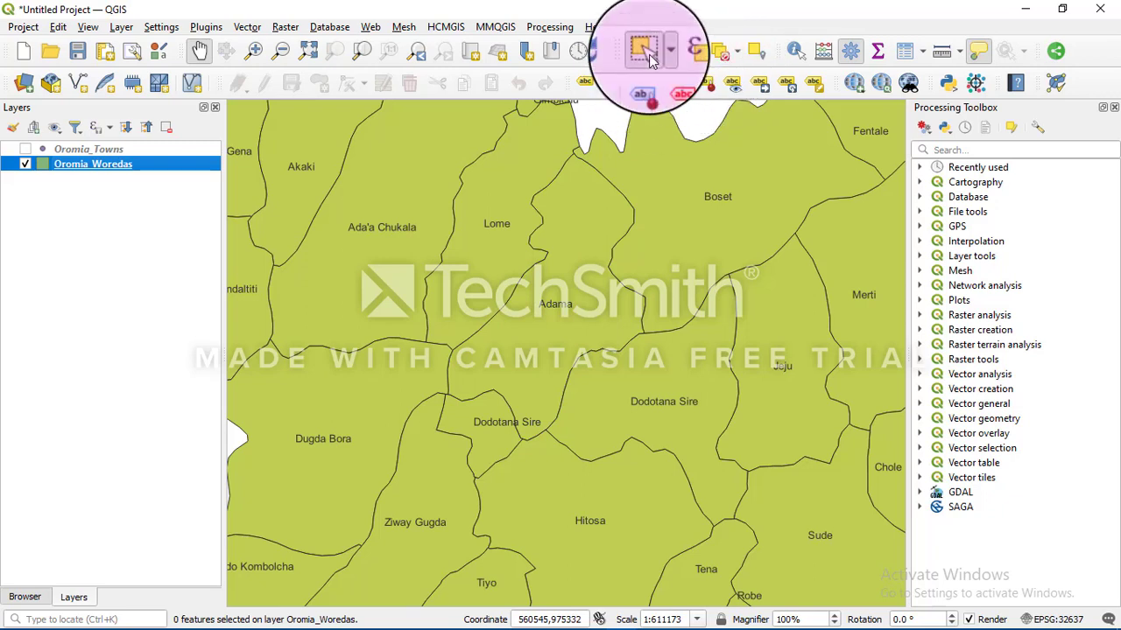
{"action": "left_click", "coordinate": [593, 294]}
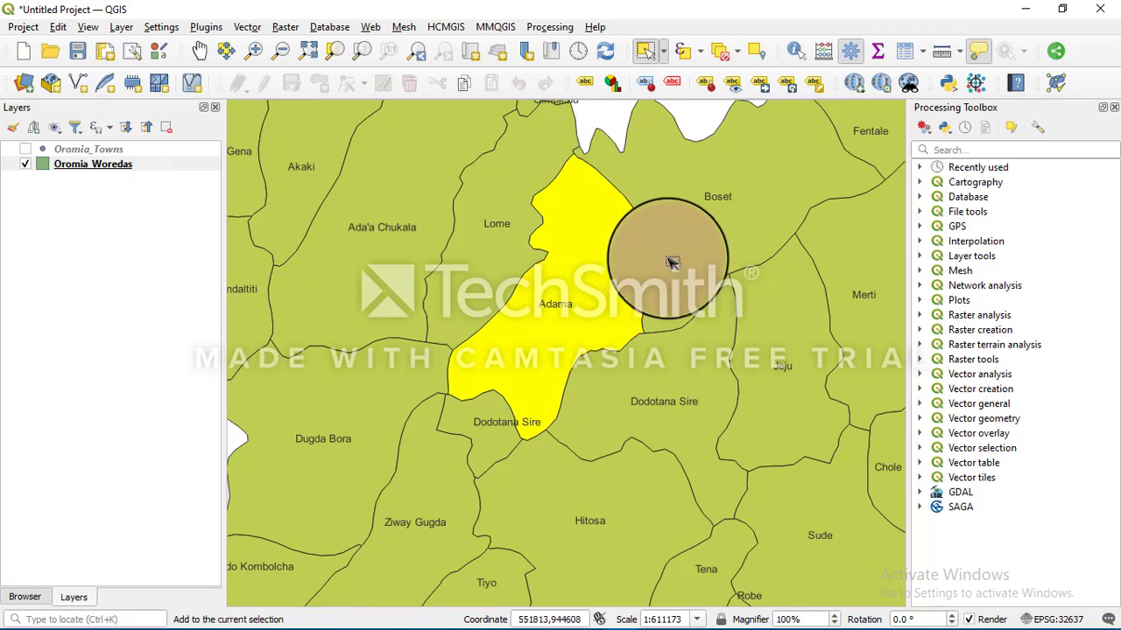
{"action": "left_click", "coordinate": [683, 241], "text": "shift"}
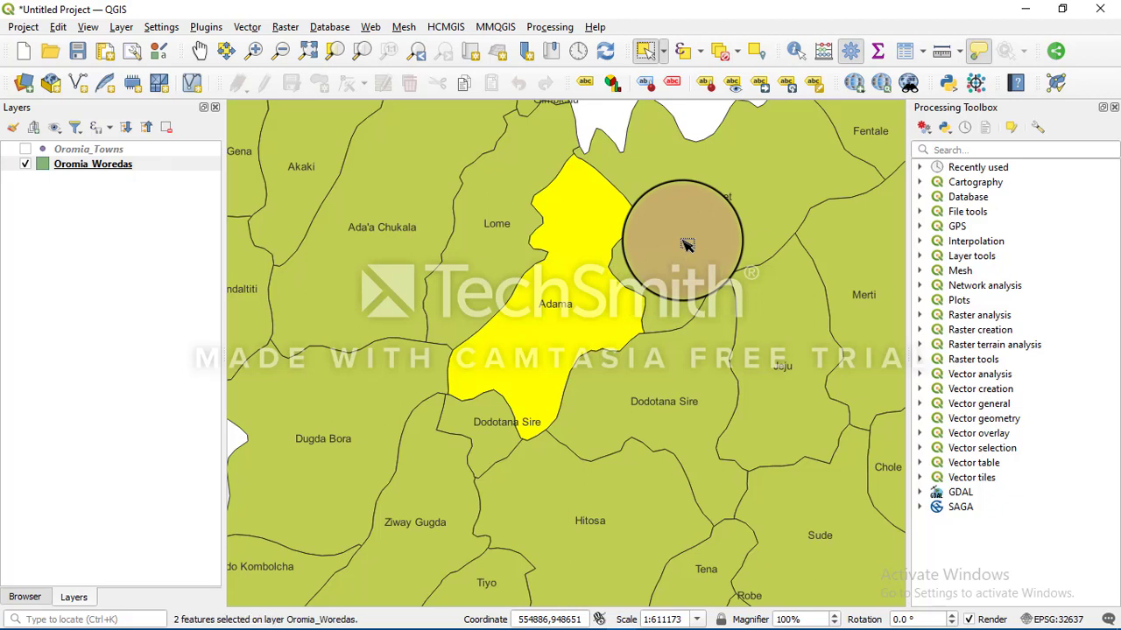
{"action": "left_click", "coordinate": [693, 362], "text": "shift"}
{"action": "left_click", "coordinate": [767, 354], "text": "shift"}
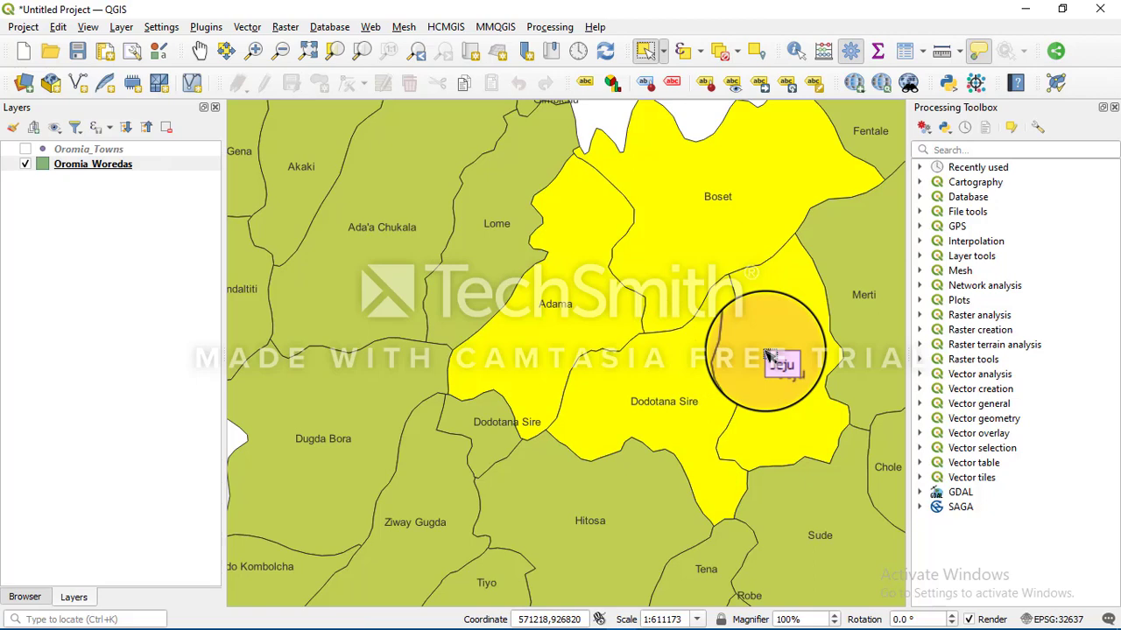
Step: Select only the Adama woreda on the map and set up an export of the selected feature in ESRI Shapefile format
{"action": "left_click", "coordinate": [583, 322]}
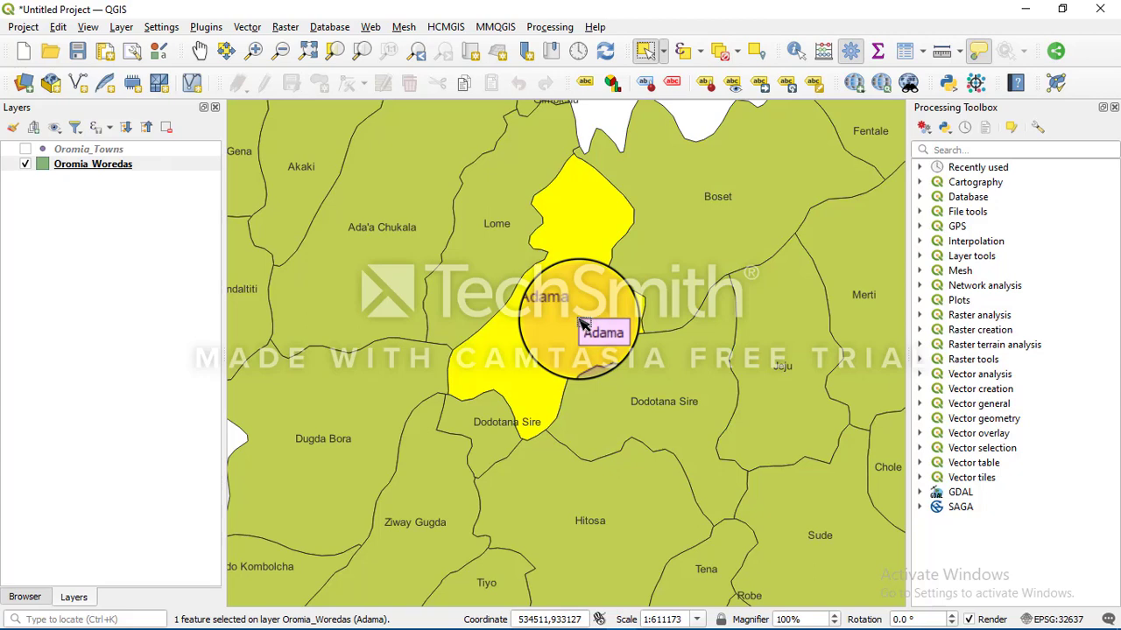
{"action": "right_click", "coordinate": [94, 171]}
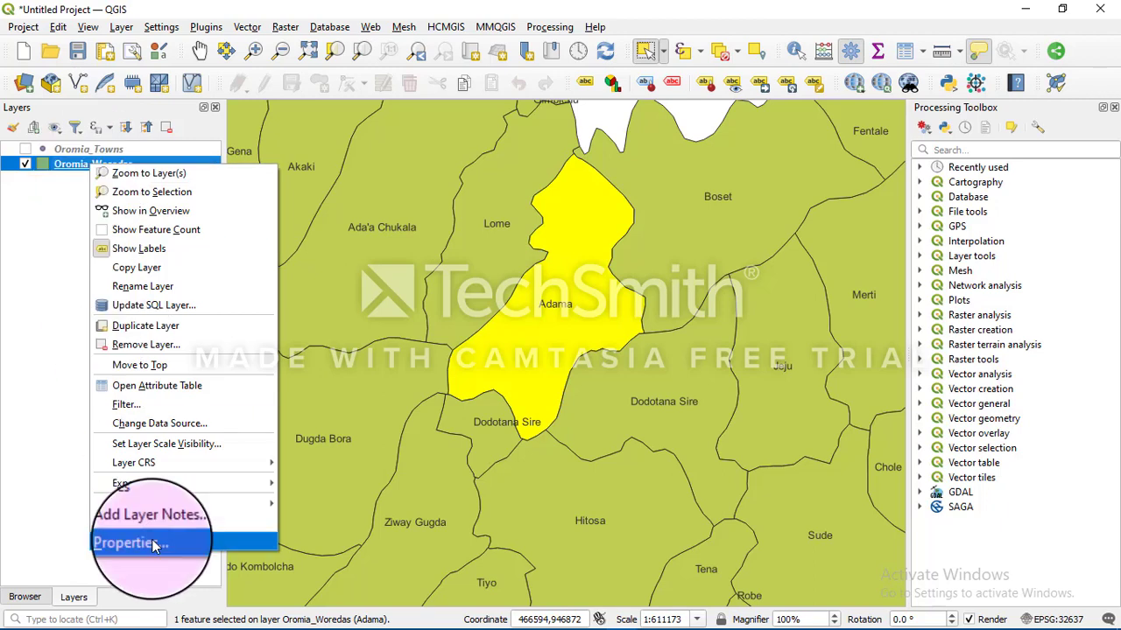
{"action": "mouse_move", "coordinate": [142, 488]}
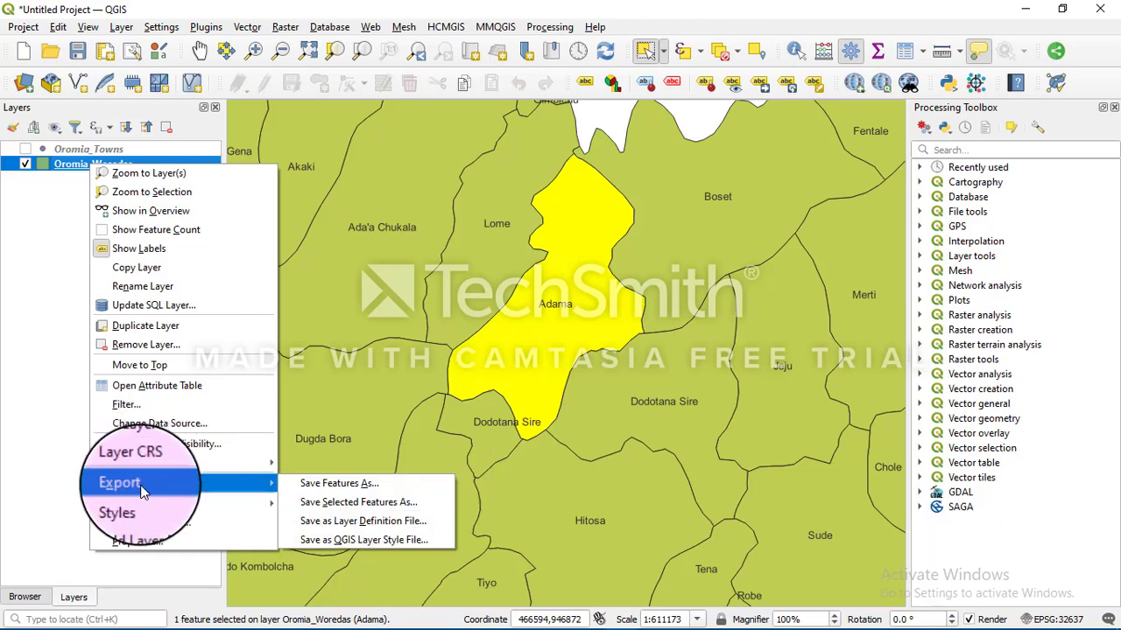
{"action": "left_click", "coordinate": [346, 503]}
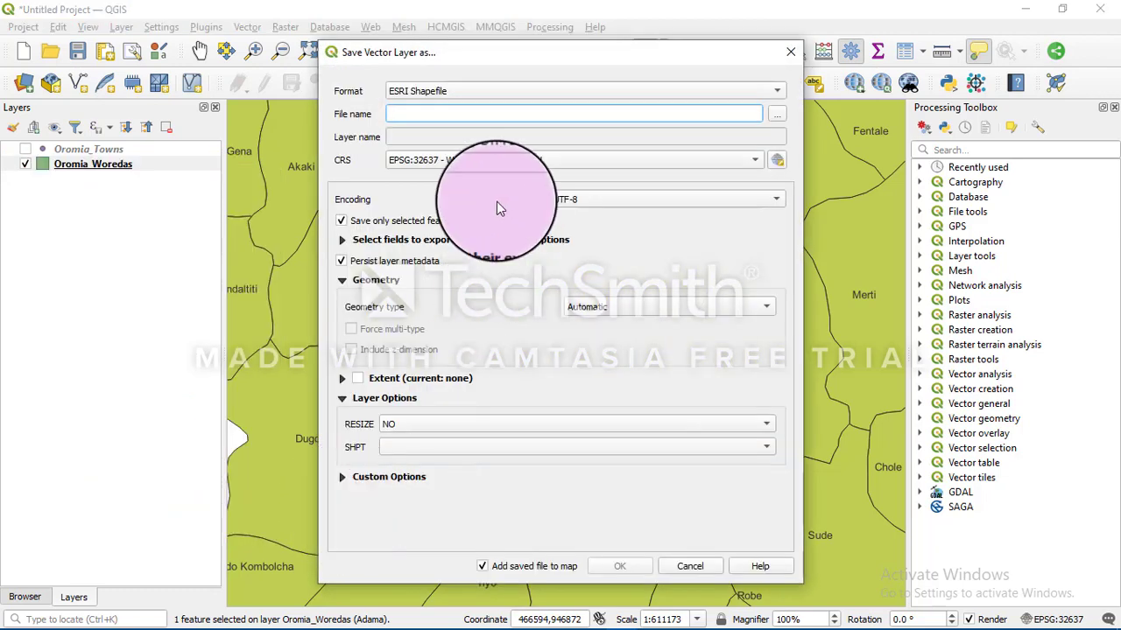
{"action": "left_click", "coordinate": [429, 93]}
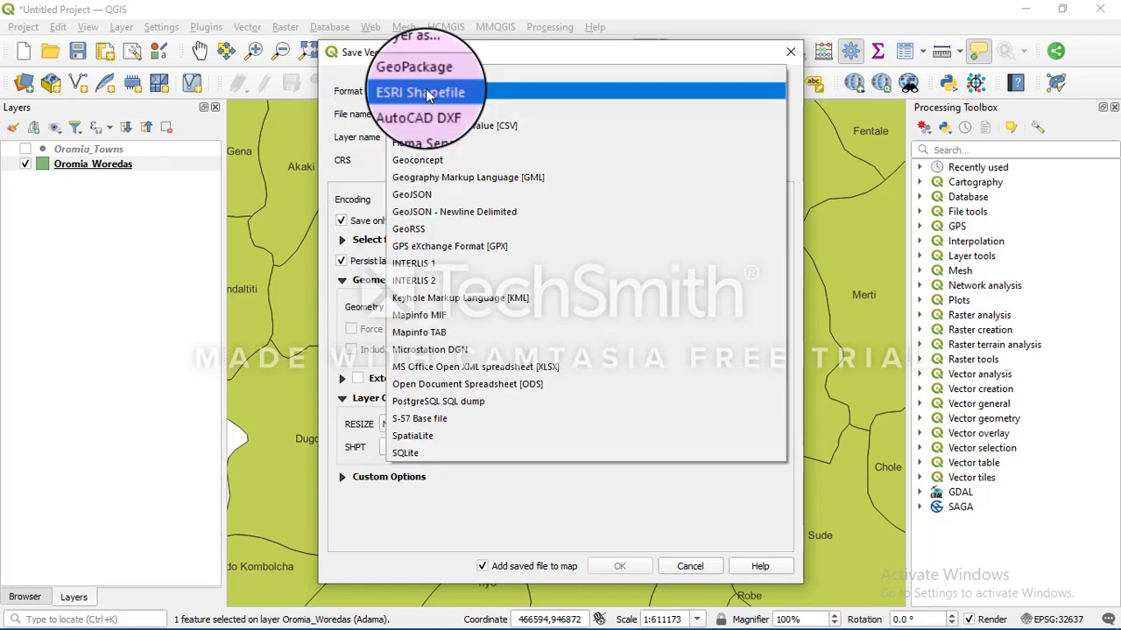
{"action": "left_click", "coordinate": [427, 93]}
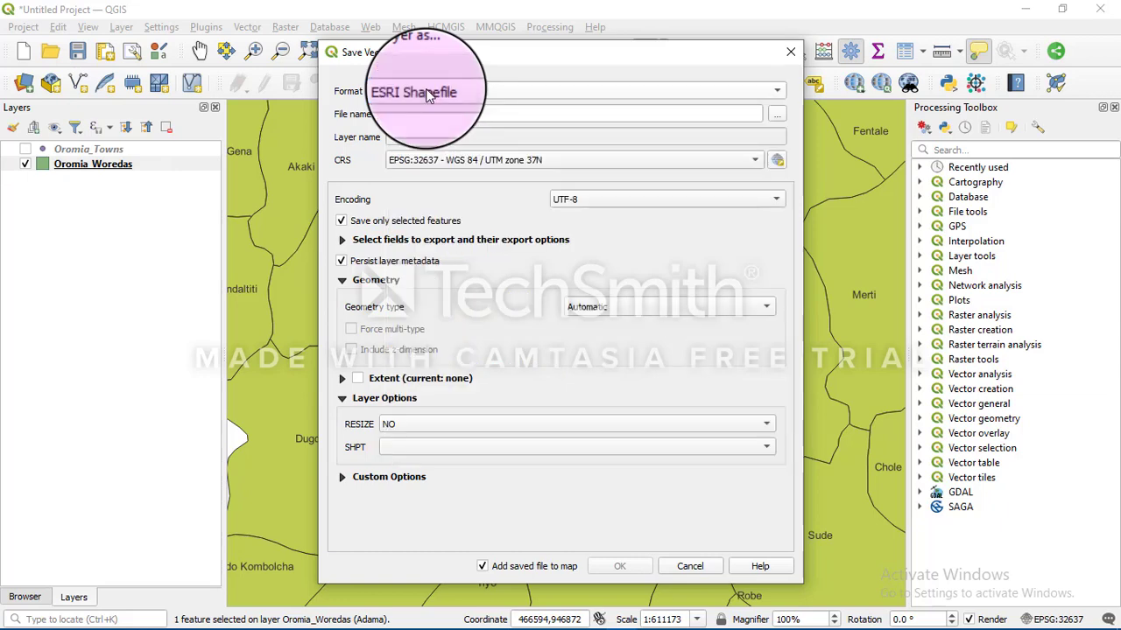
Step: Name the output Adama_Wereda in the Project_2 folder and export it, adding the saved file to the map
{"action": "left_click", "coordinate": [785, 111]}
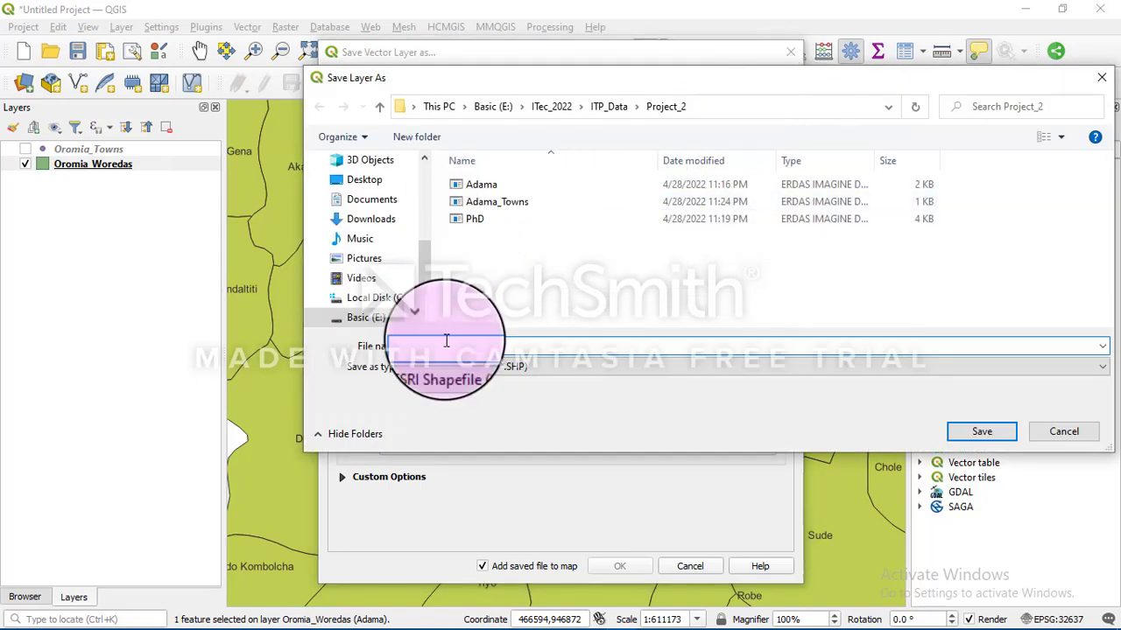
{"action": "type", "text": "A"}
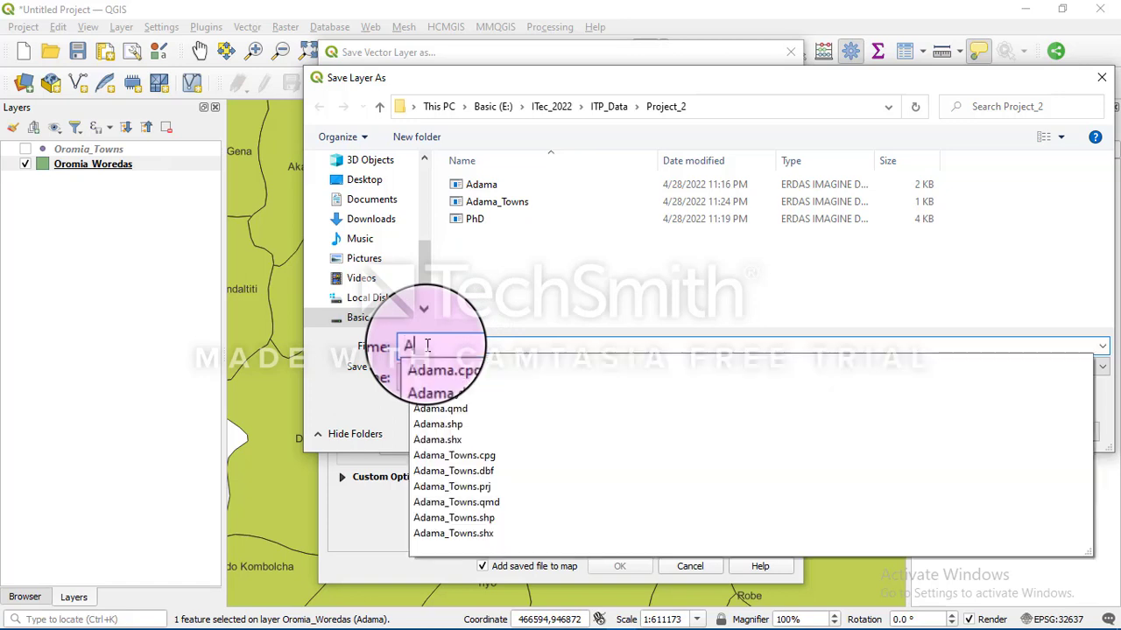
{"action": "type", "text": "dama_"}
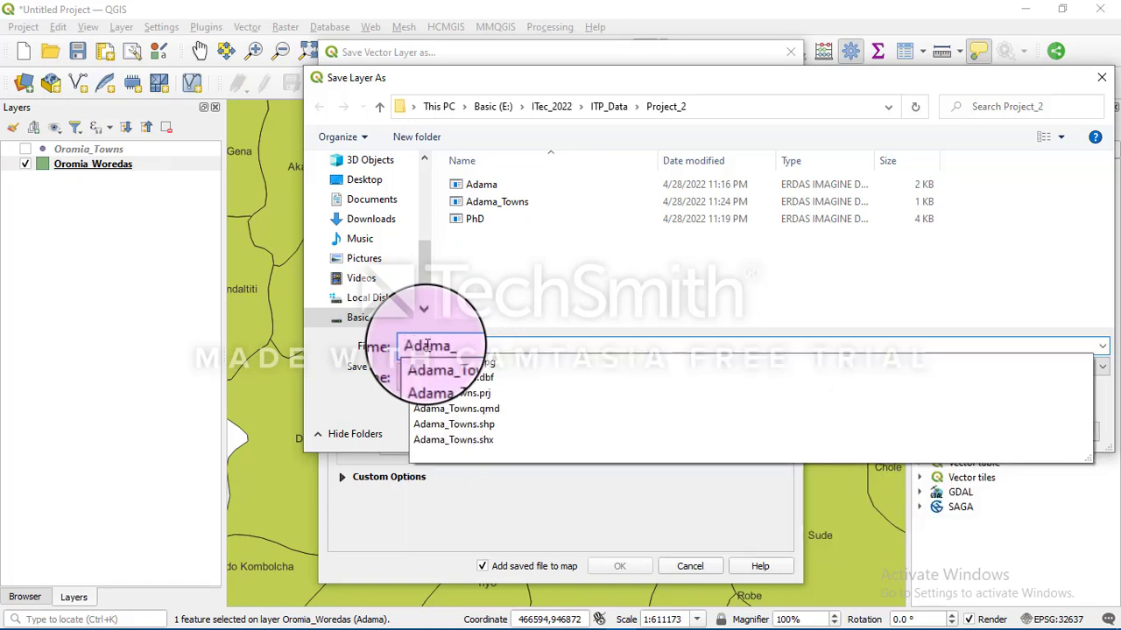
{"action": "type", "text": "Were"}
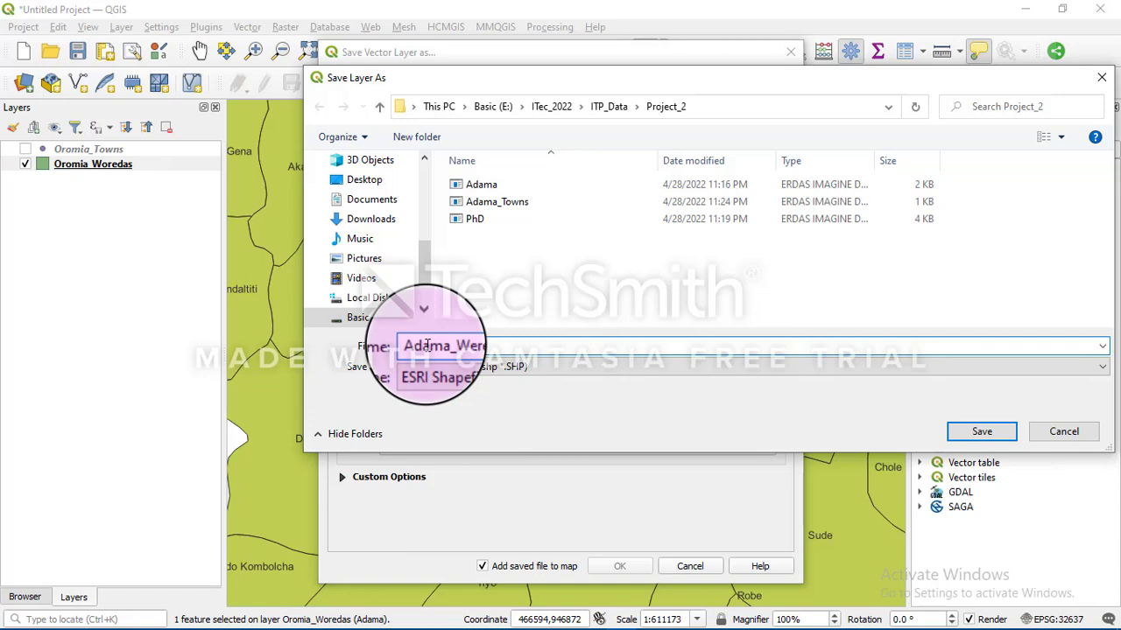
{"action": "type", "text": "da"}
{"action": "left_click", "coordinate": [982, 431]}
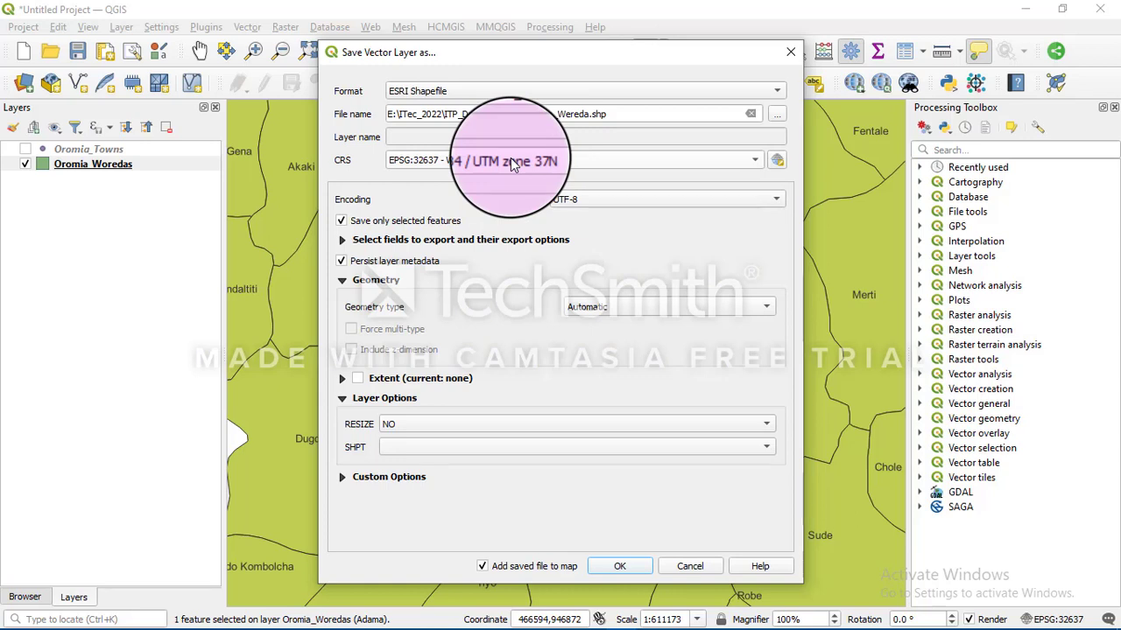
{"action": "left_click", "coordinate": [639, 566]}
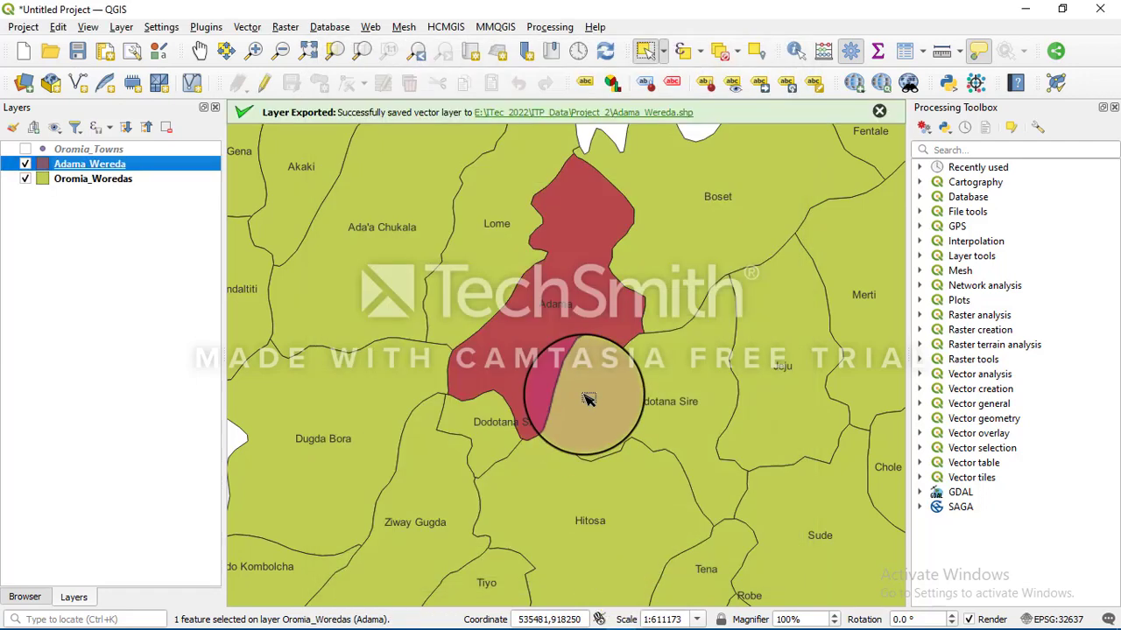
Step: Switch to PowerPoint to check the topic list on the QGIS_Part 3 slide, and return to QGIS
{"action": "mouse_move", "coordinate": [573, 312]}
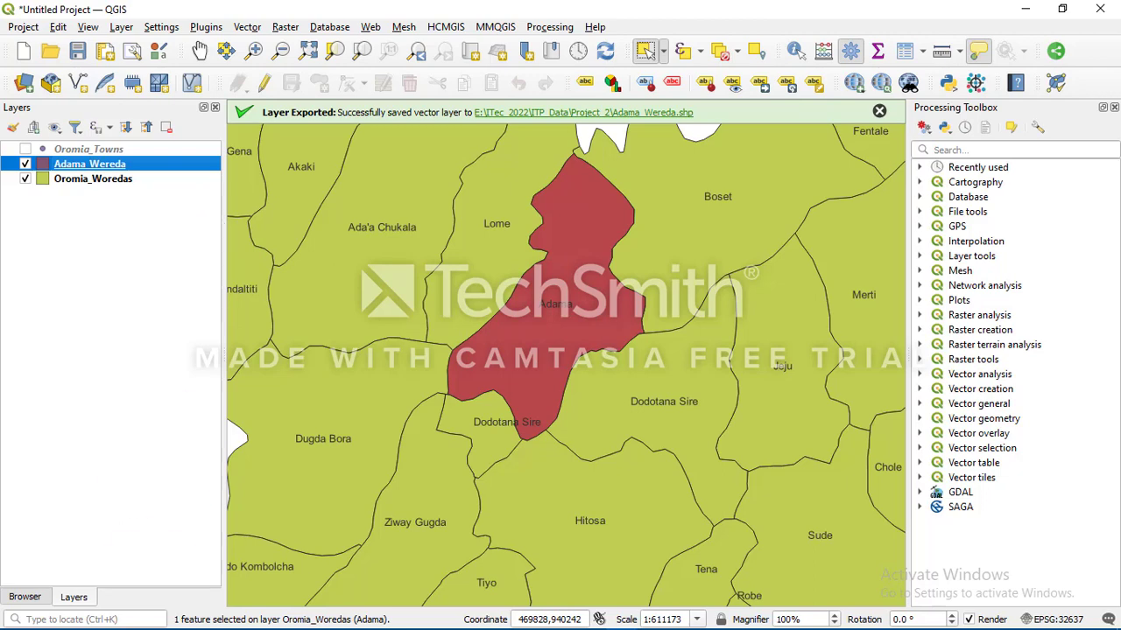
{"action": "left_click", "coordinate": [136, 619]}
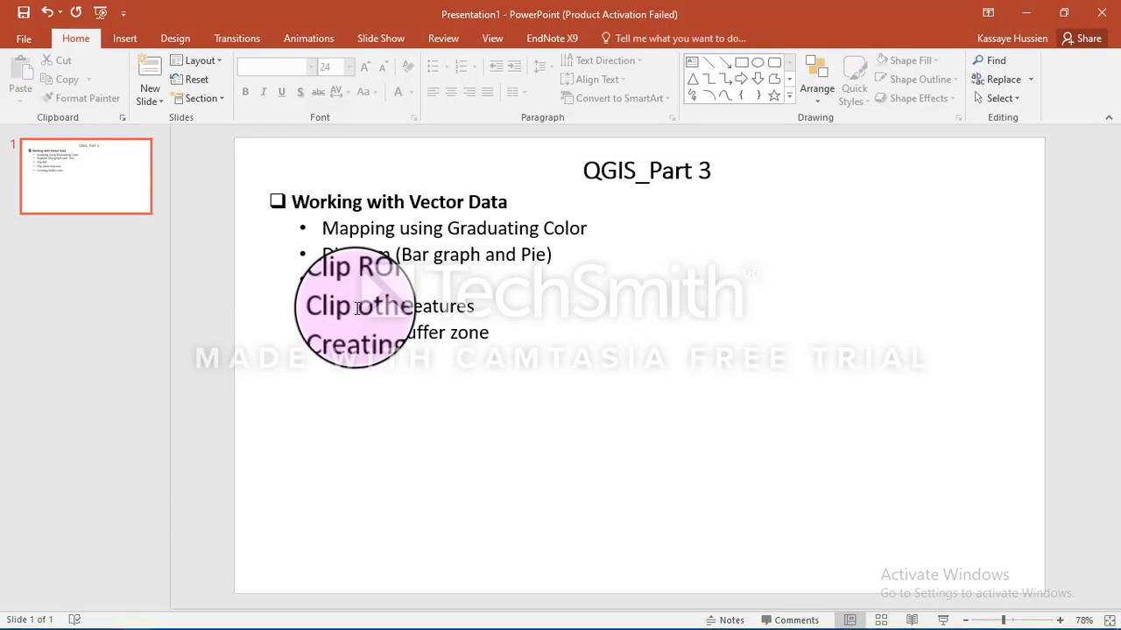
{"action": "mouse_move", "coordinate": [510, 617]}
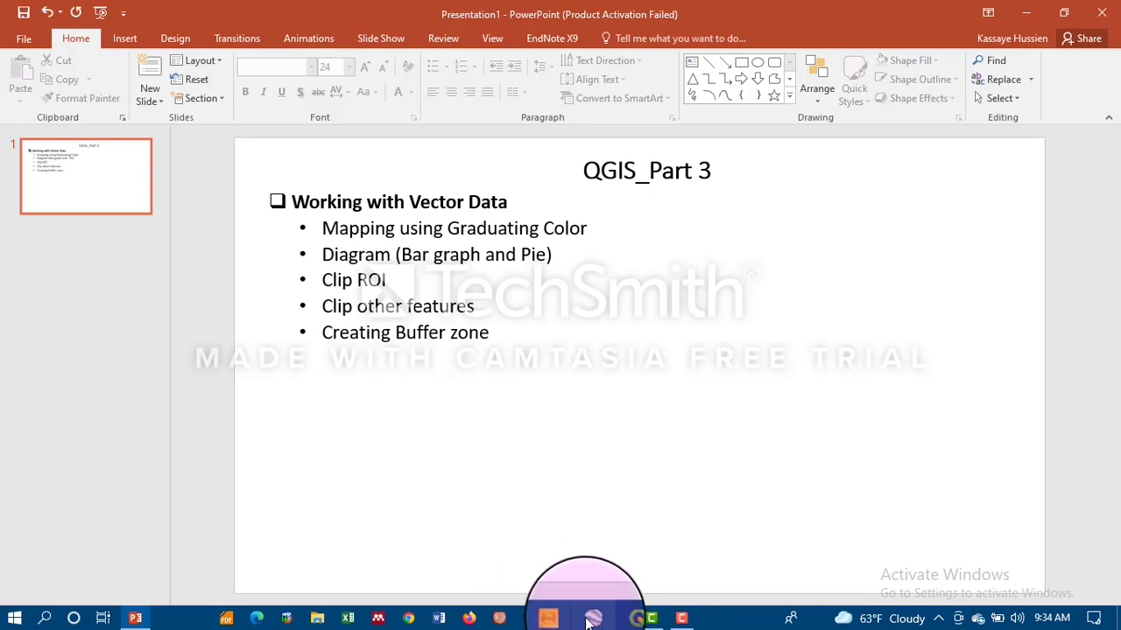
{"action": "left_click", "coordinate": [629, 618]}
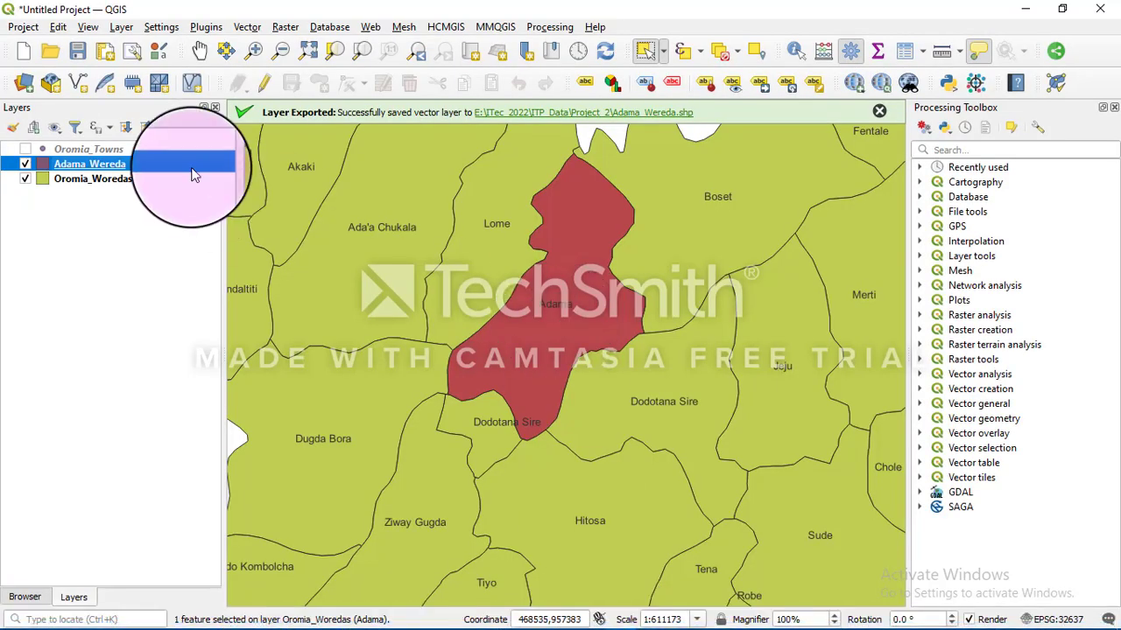
Step: Show the Oromia_Towns points on top of the Adama_Wereda and Oromia_Woredas layers
{"action": "left_click", "coordinate": [25, 149]}
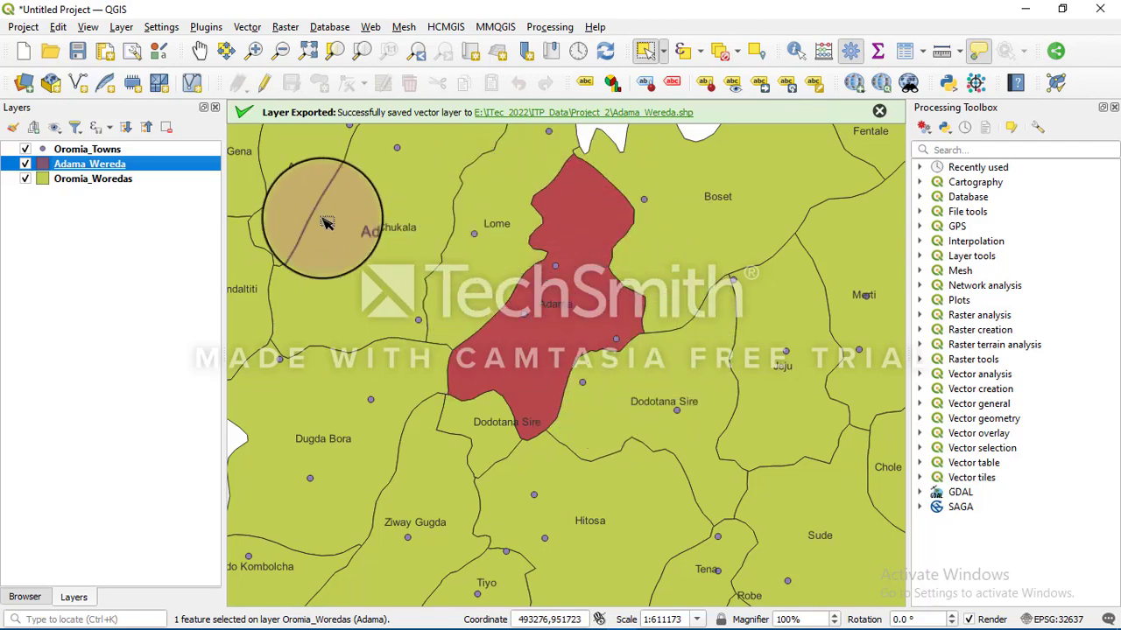
{"action": "left_click", "coordinate": [24, 149]}
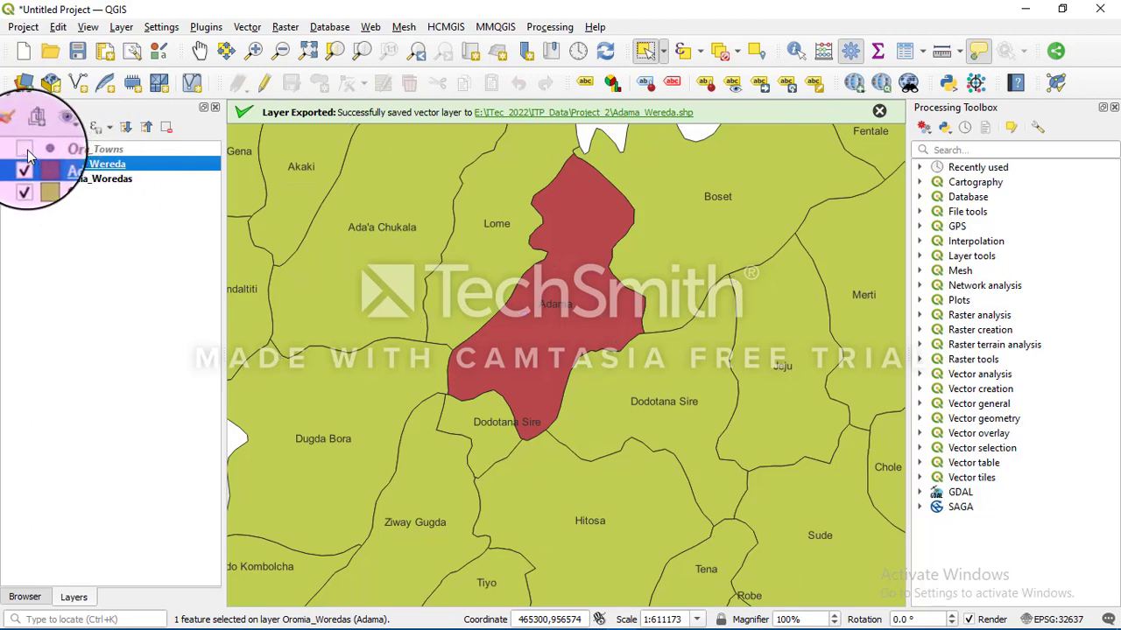
{"action": "left_click", "coordinate": [24, 150]}
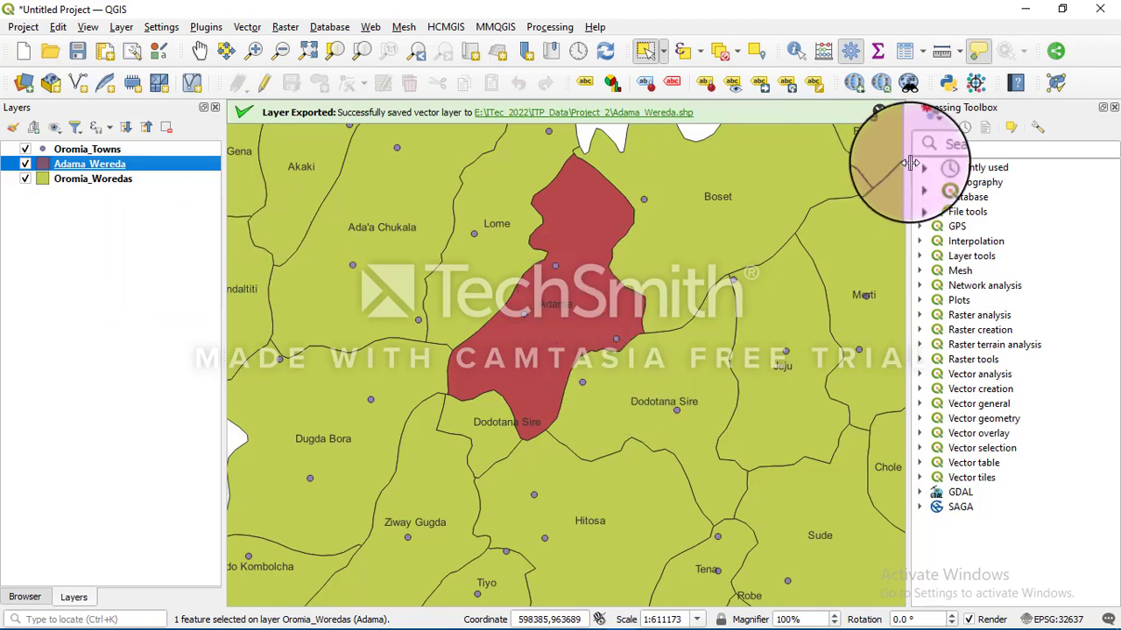
Step: Clip the Oromia_Towns layer with Adama_Wereda as the overlay, using the vector overlay Clip tool and a temporary output layer
{"action": "left_click", "coordinate": [953, 150]}
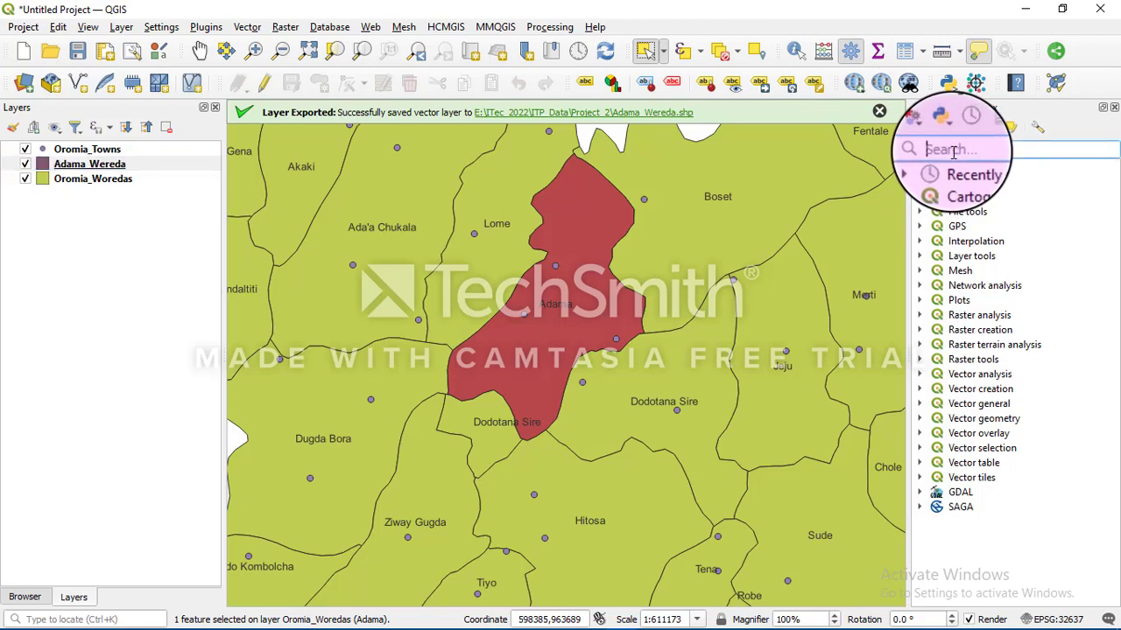
{"action": "type", "text": "clip"}
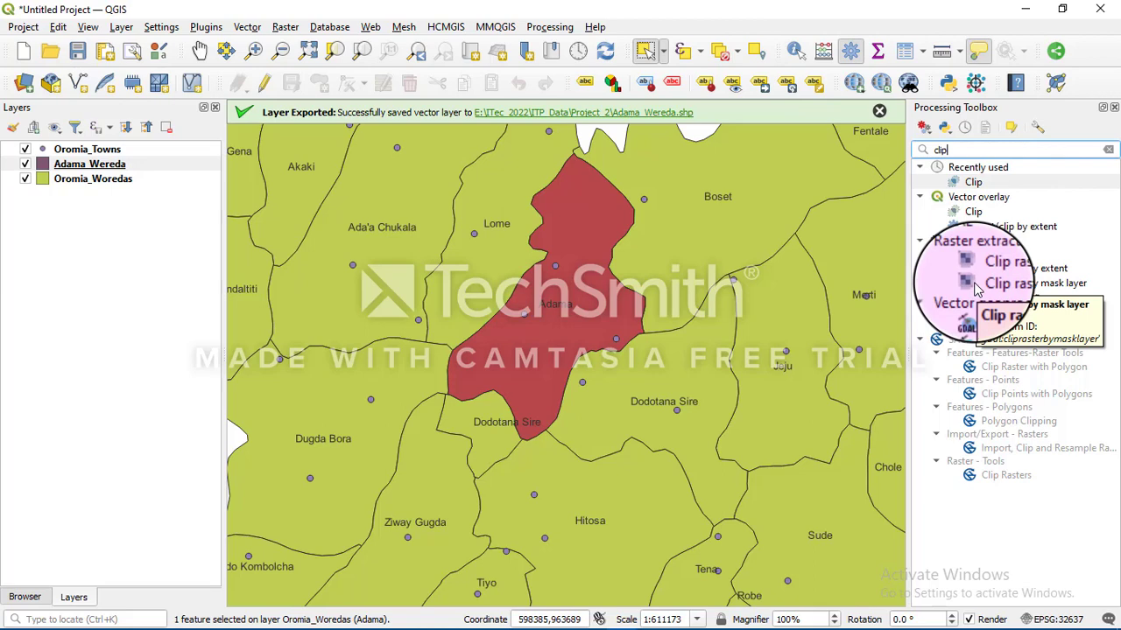
{"action": "left_click", "coordinate": [981, 215]}
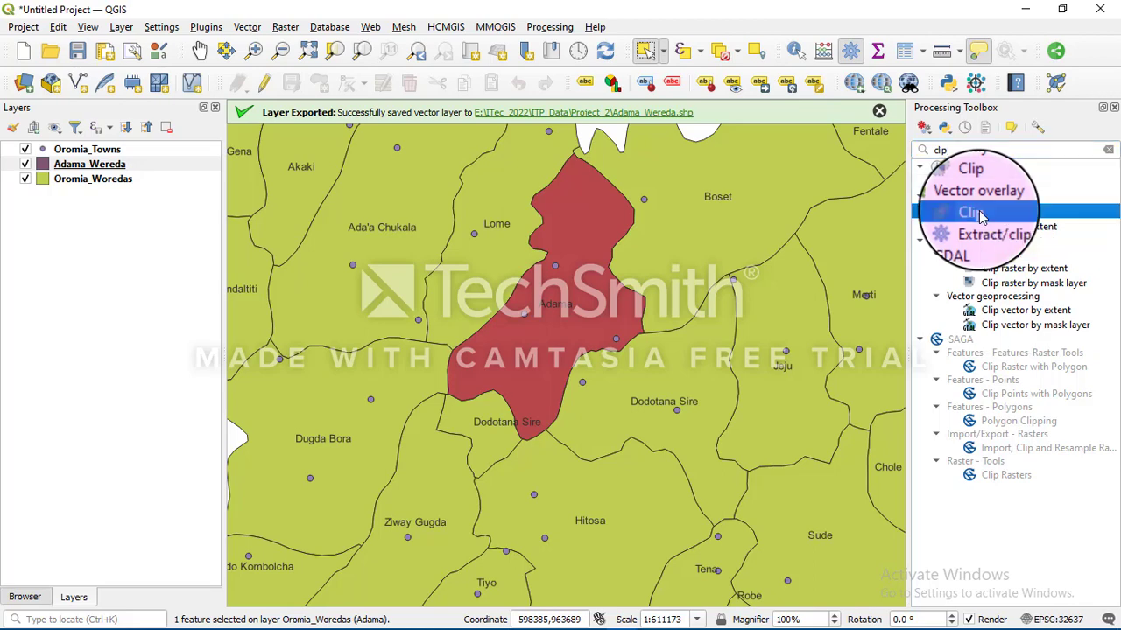
{"action": "double_click", "coordinate": [980, 216]}
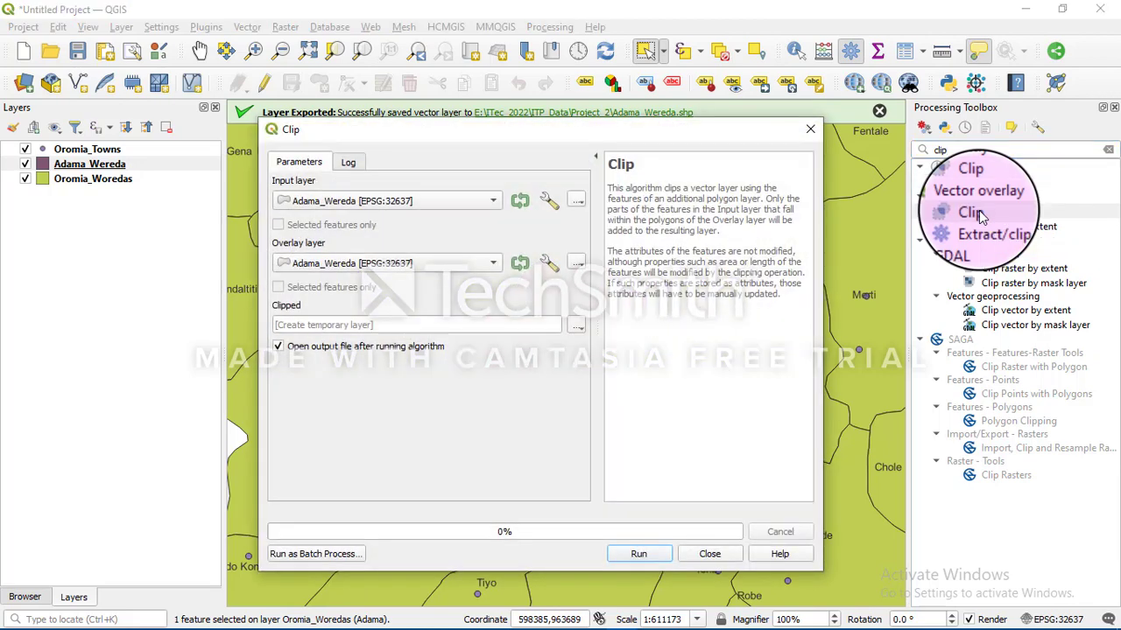
{"action": "left_click", "coordinate": [322, 203]}
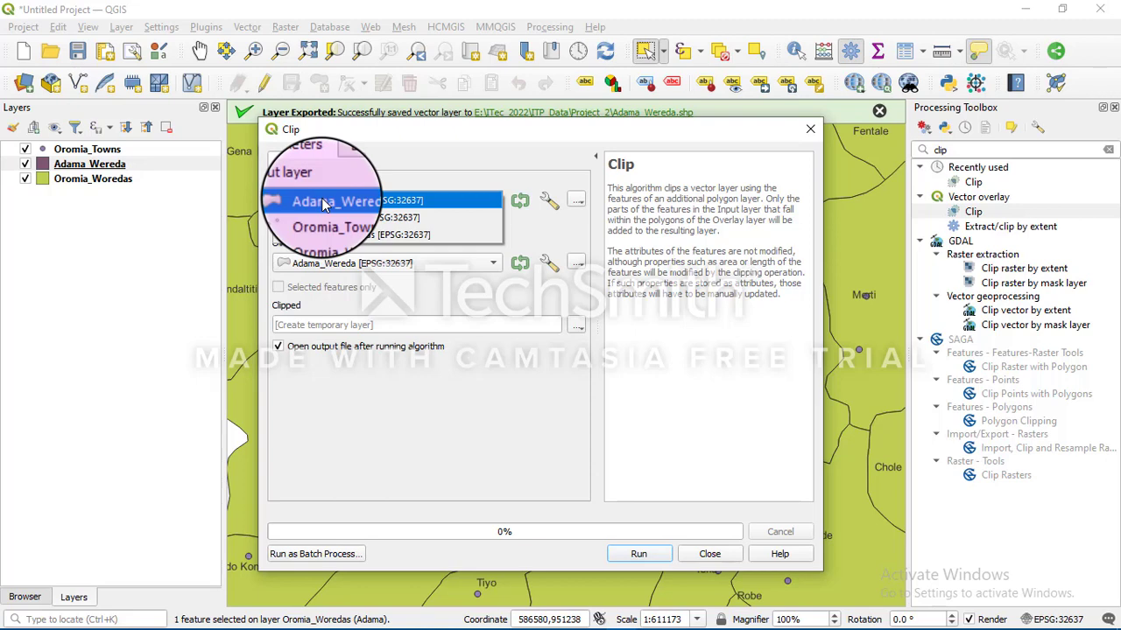
{"action": "left_click", "coordinate": [334, 219]}
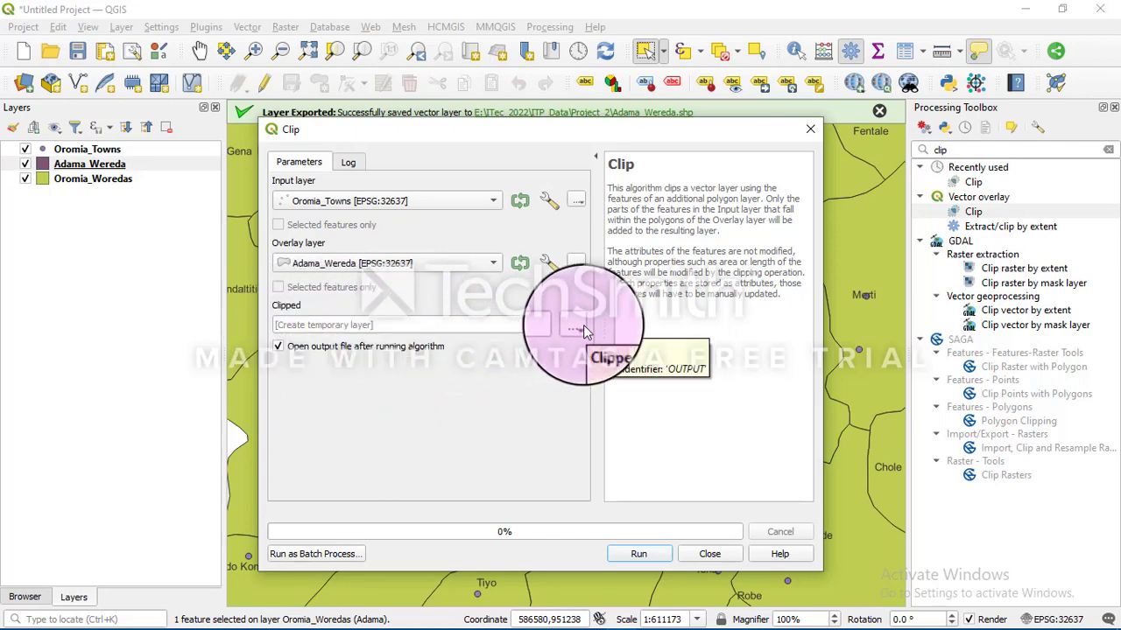
{"action": "left_click", "coordinate": [645, 558]}
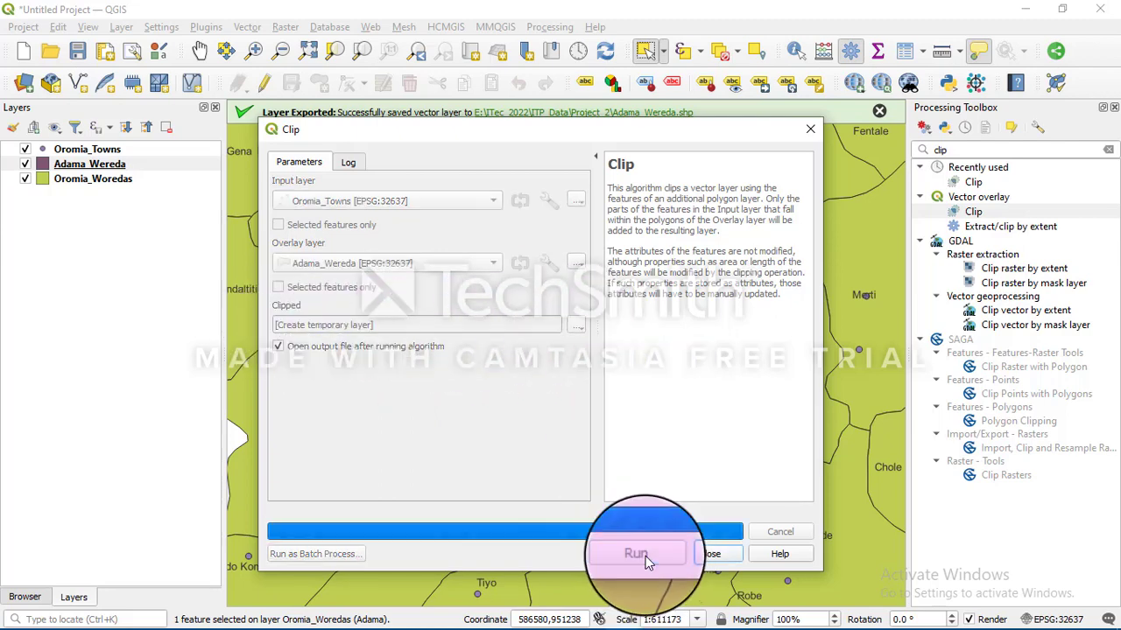
{"action": "left_click", "coordinate": [713, 555]}
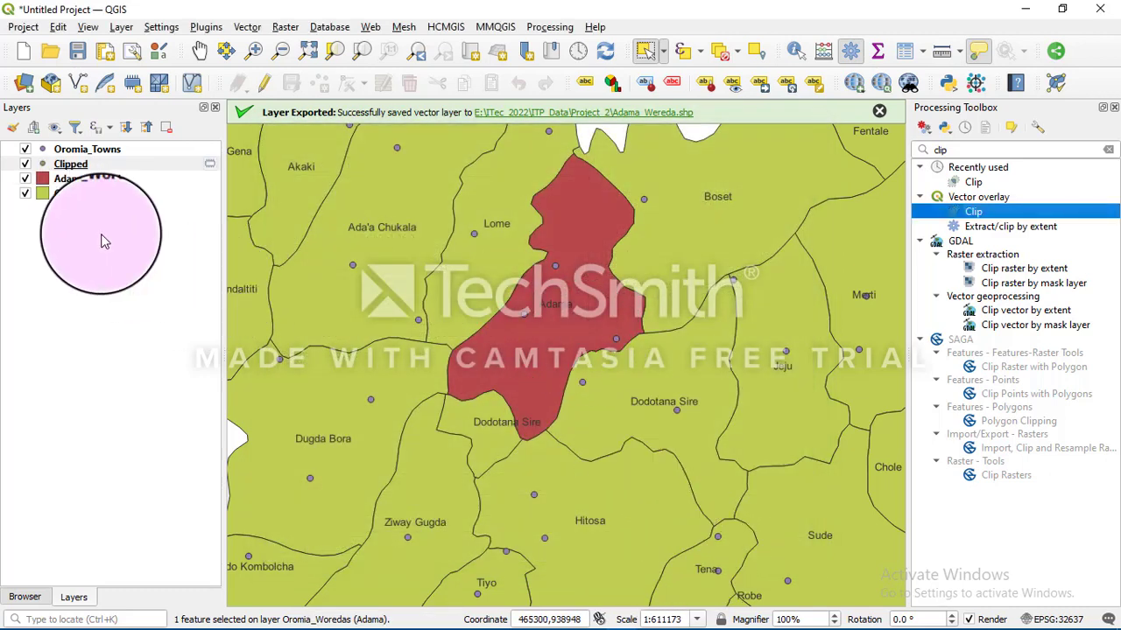
Step: Hide the original Oromia_Towns layer so only the clipped towns are drawn over the woredas
{"action": "left_click", "coordinate": [26, 154]}
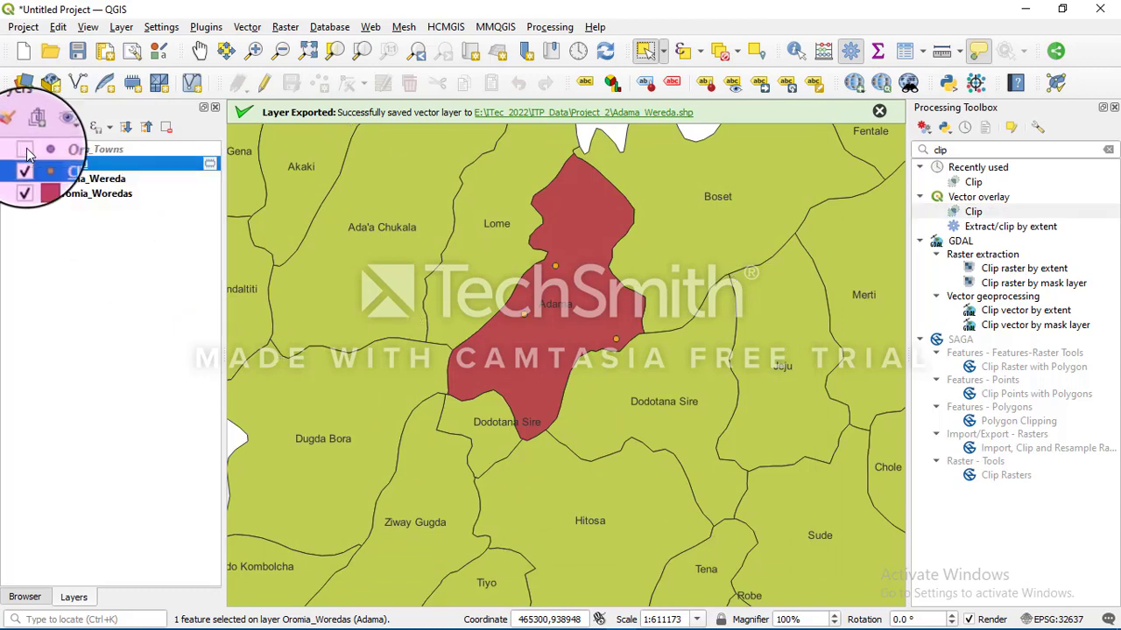
{"action": "left_click", "coordinate": [26, 154]}
{"action": "left_click", "coordinate": [26, 155]}
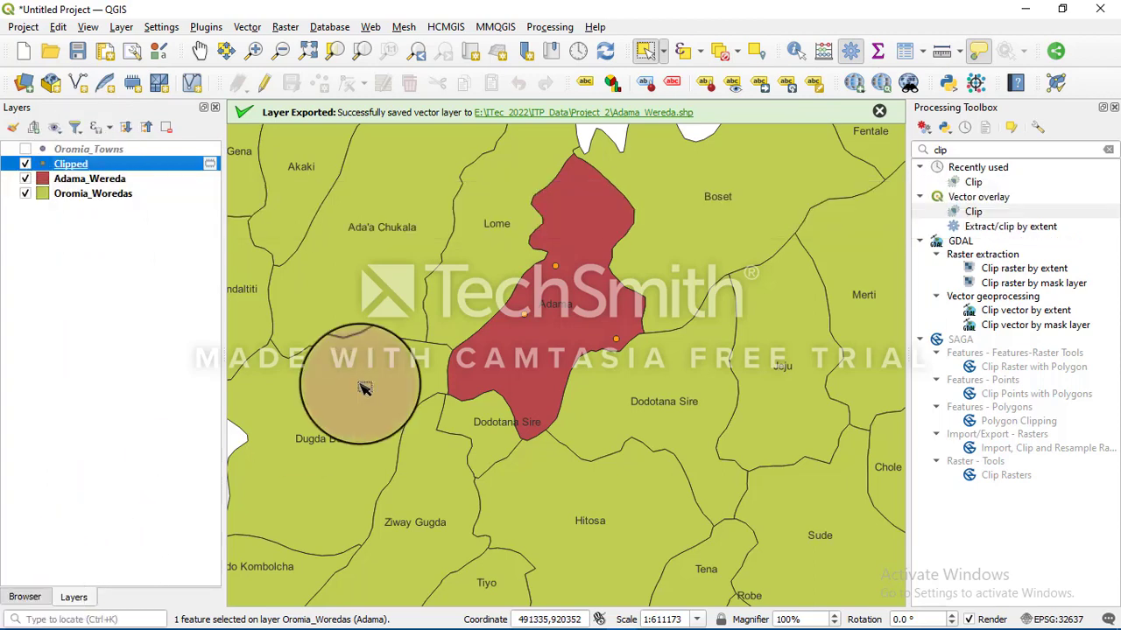
Step: Add the Lake, River and Oromia_Road datasets to the map together and return to the layer list
{"action": "left_click", "coordinate": [25, 599]}
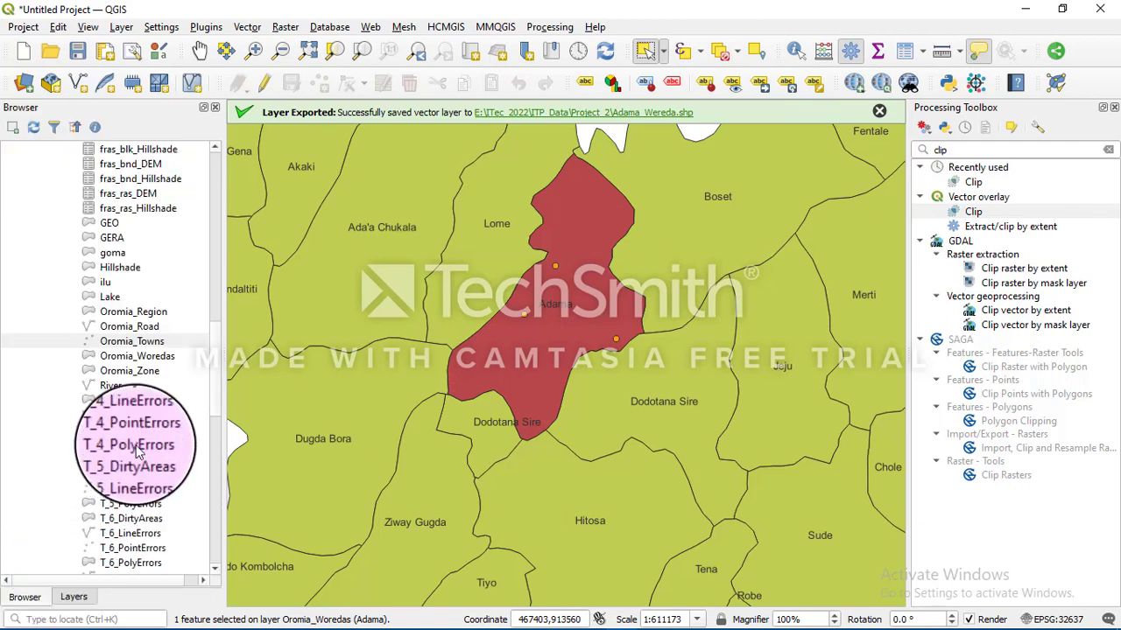
{"action": "left_click", "coordinate": [110, 297]}
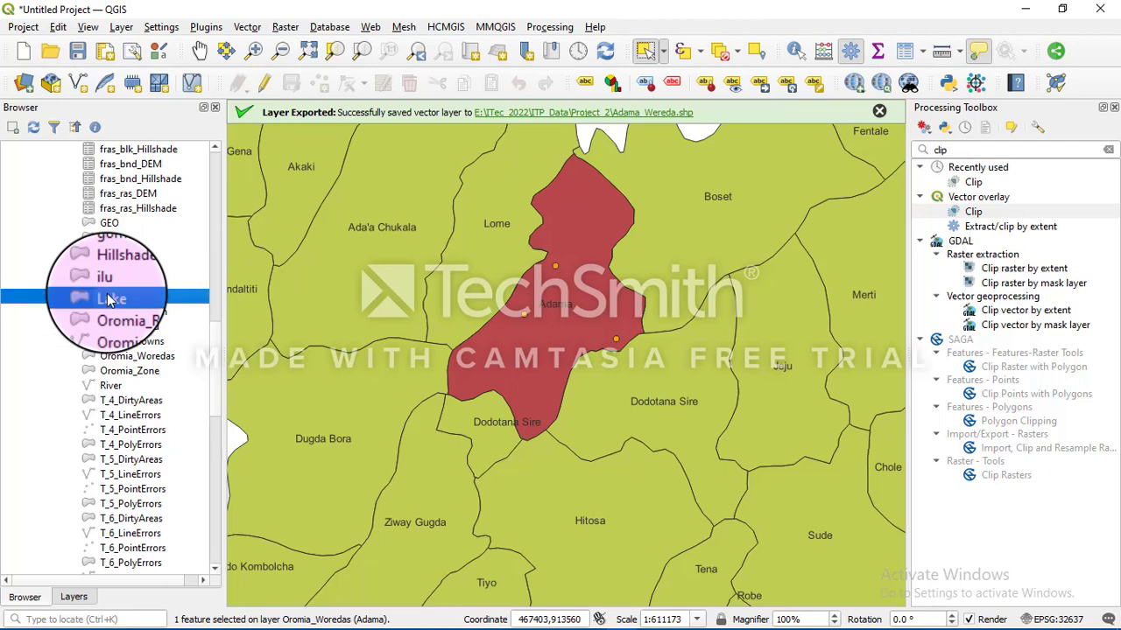
{"action": "left_click", "coordinate": [109, 387], "text": "ctrl"}
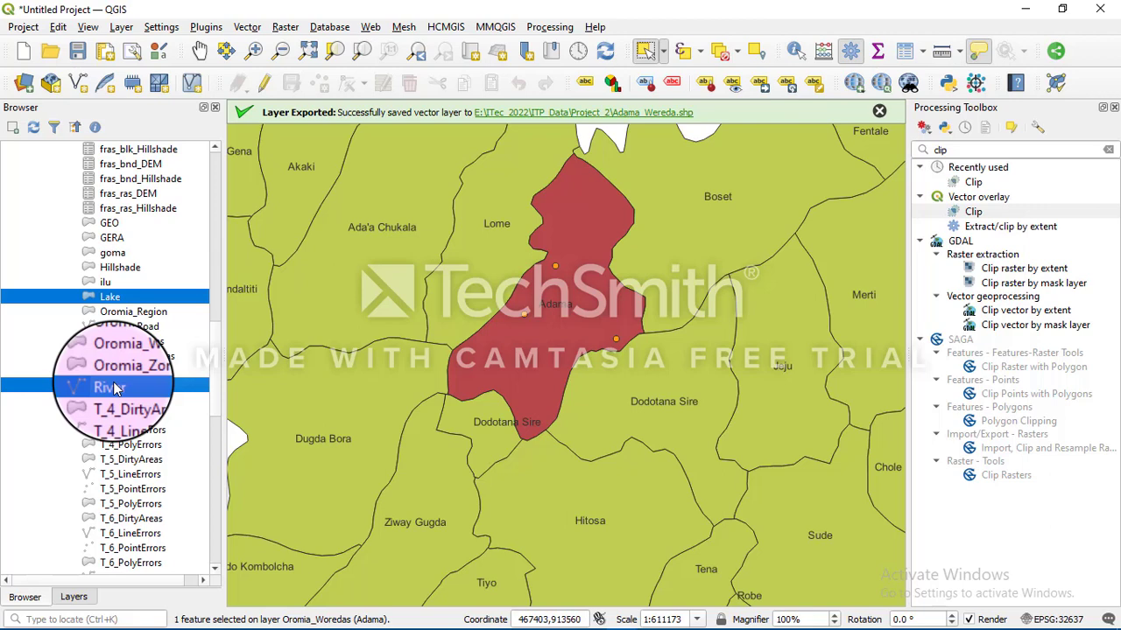
{"action": "left_click", "coordinate": [140, 329], "text": "ctrl"}
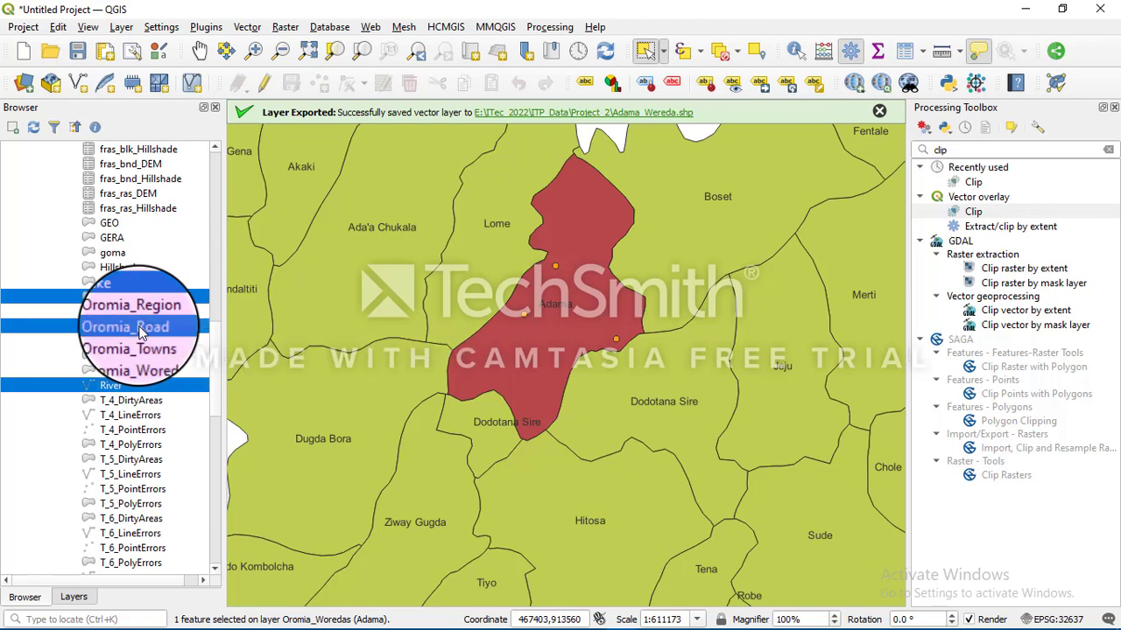
{"action": "left_click_drag", "start_coordinate": [140, 330], "coordinate": [447, 328]}
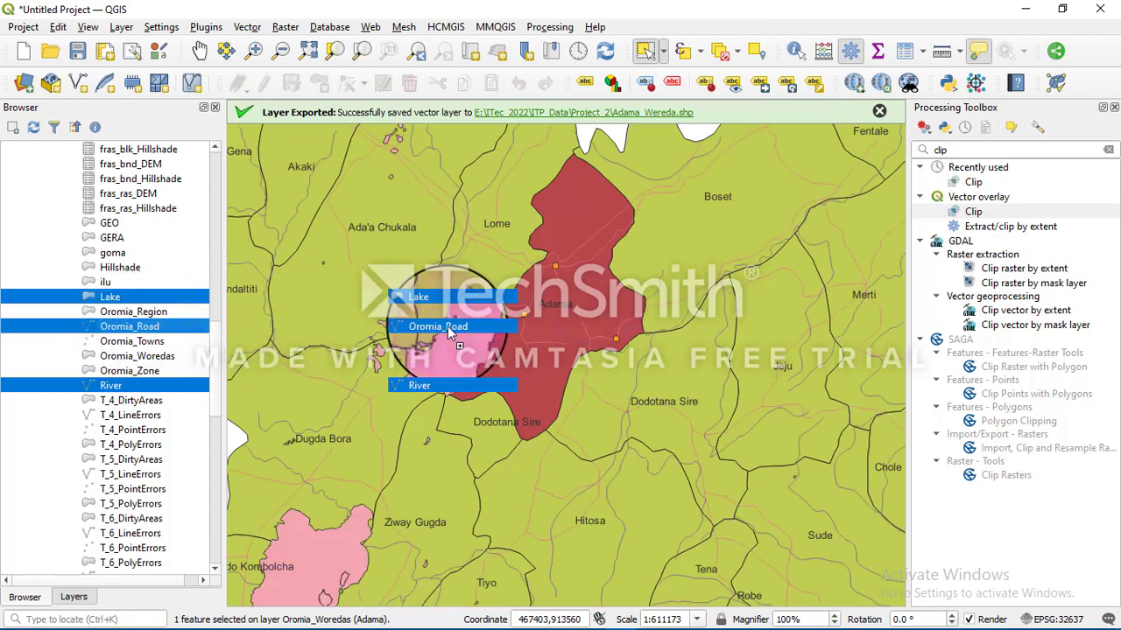
{"action": "left_click", "coordinate": [73, 598]}
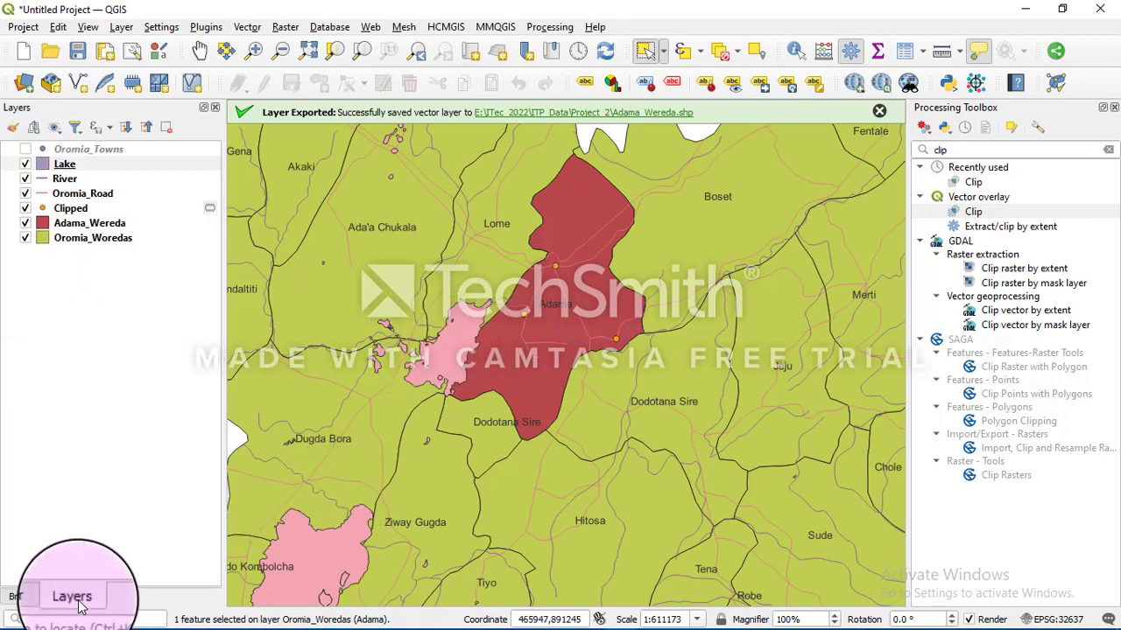
{"action": "mouse_move", "coordinate": [464, 353]}
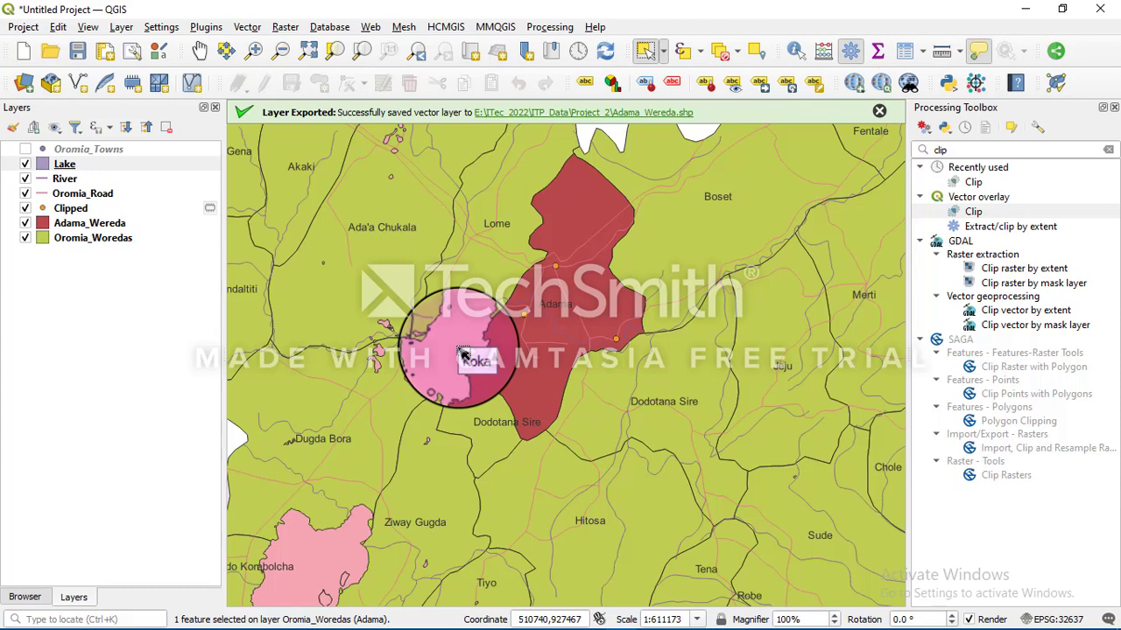
Step: Style the River layer with the simple blue line symbol from the favorites
{"action": "left_click", "coordinate": [46, 181]}
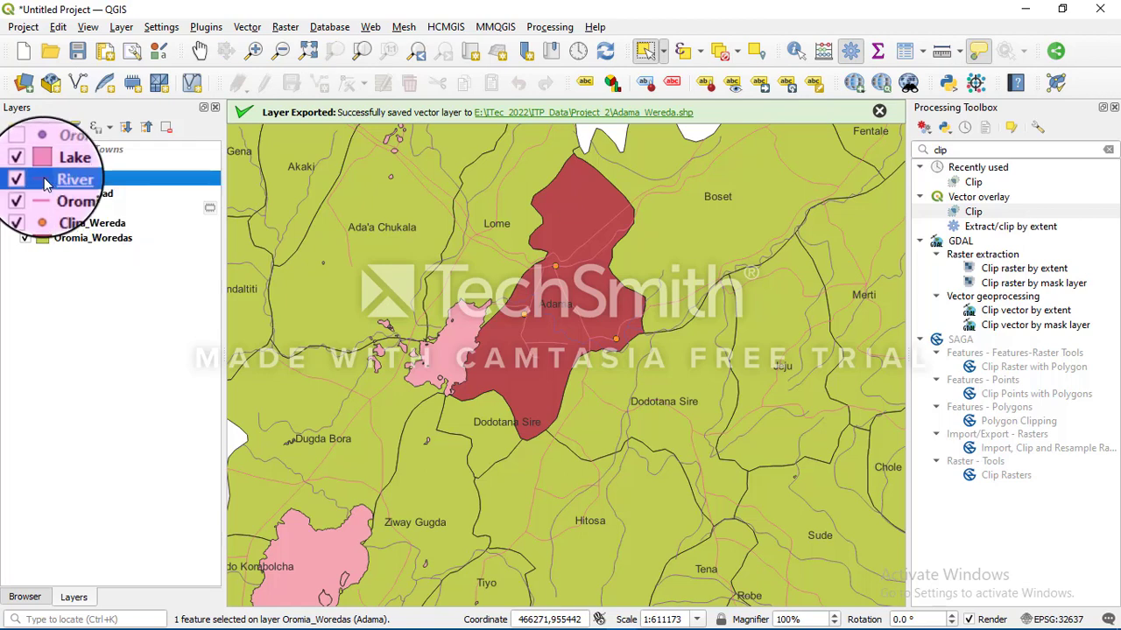
{"action": "double_click", "coordinate": [46, 182]}
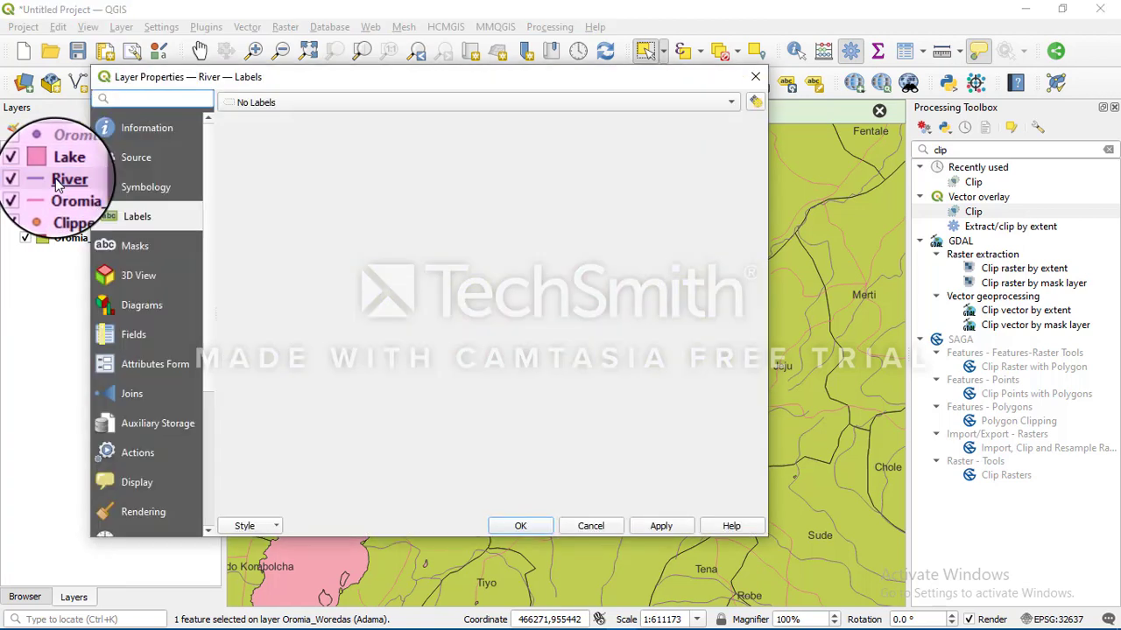
{"action": "left_click", "coordinate": [128, 191]}
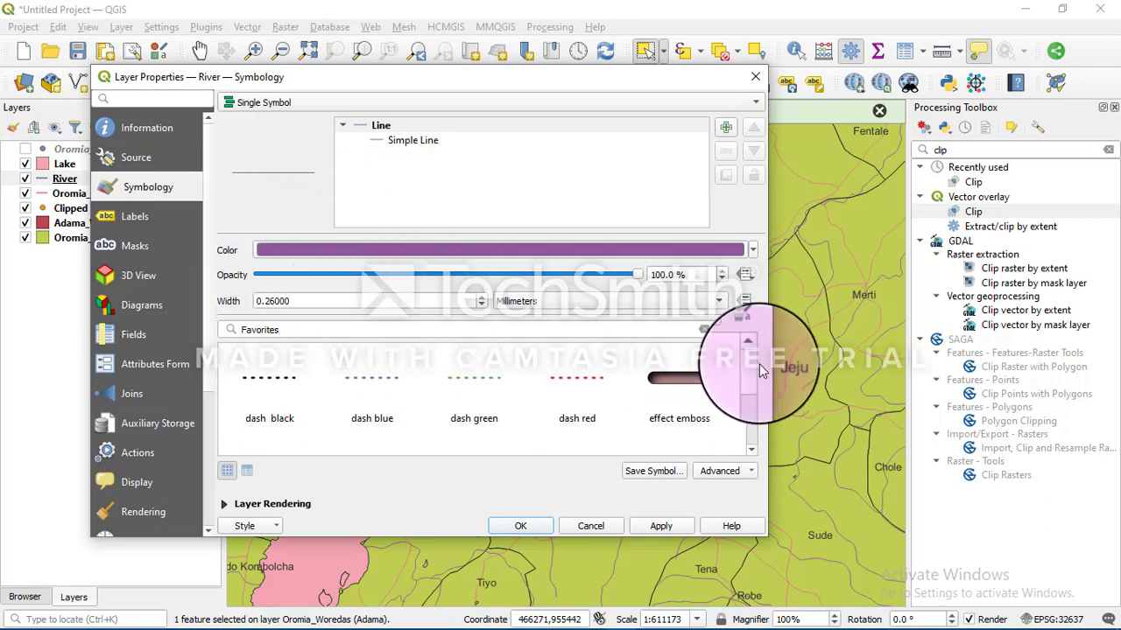
{"action": "scroll", "coordinate": [752, 368], "scroll_direction": "down", "scroll_amount": 2}
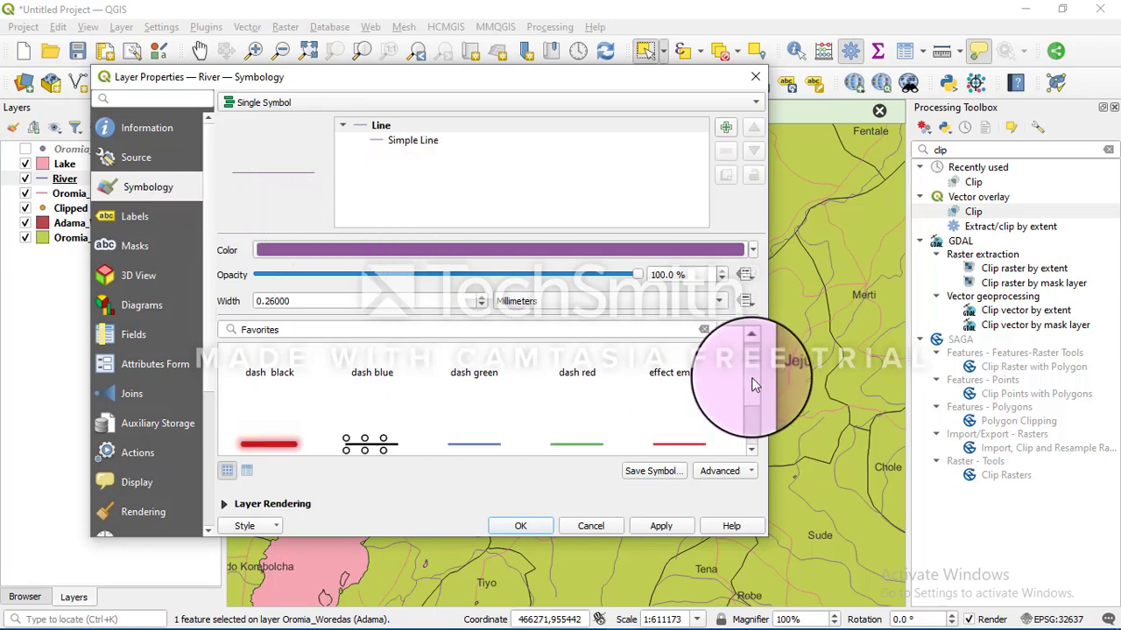
{"action": "left_click", "coordinate": [483, 424]}
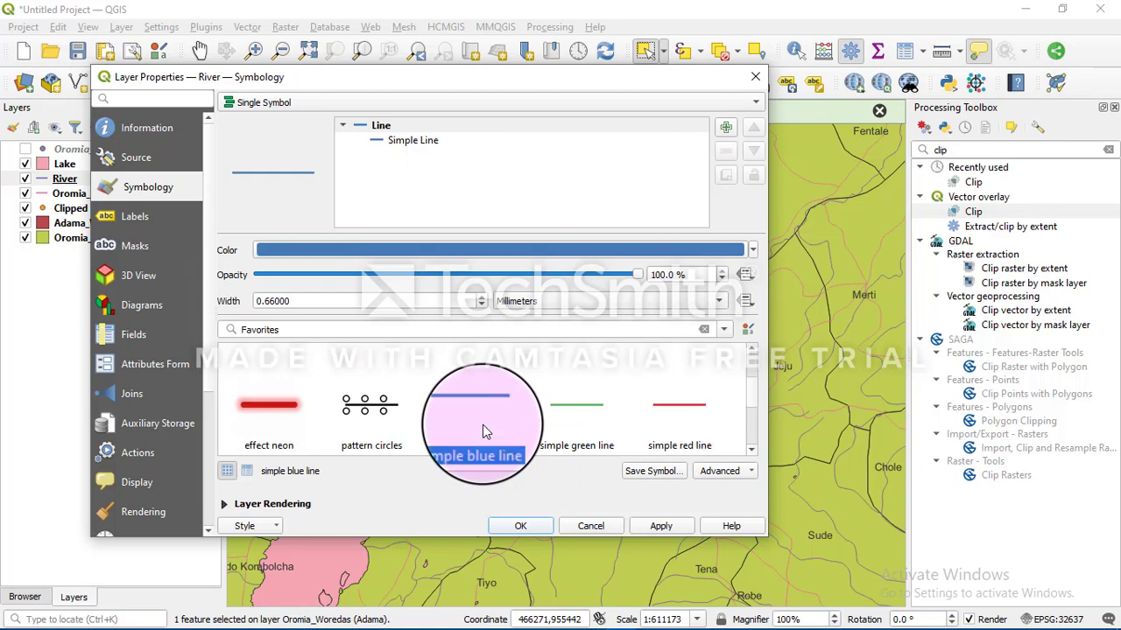
{"action": "left_click", "coordinate": [662, 531]}
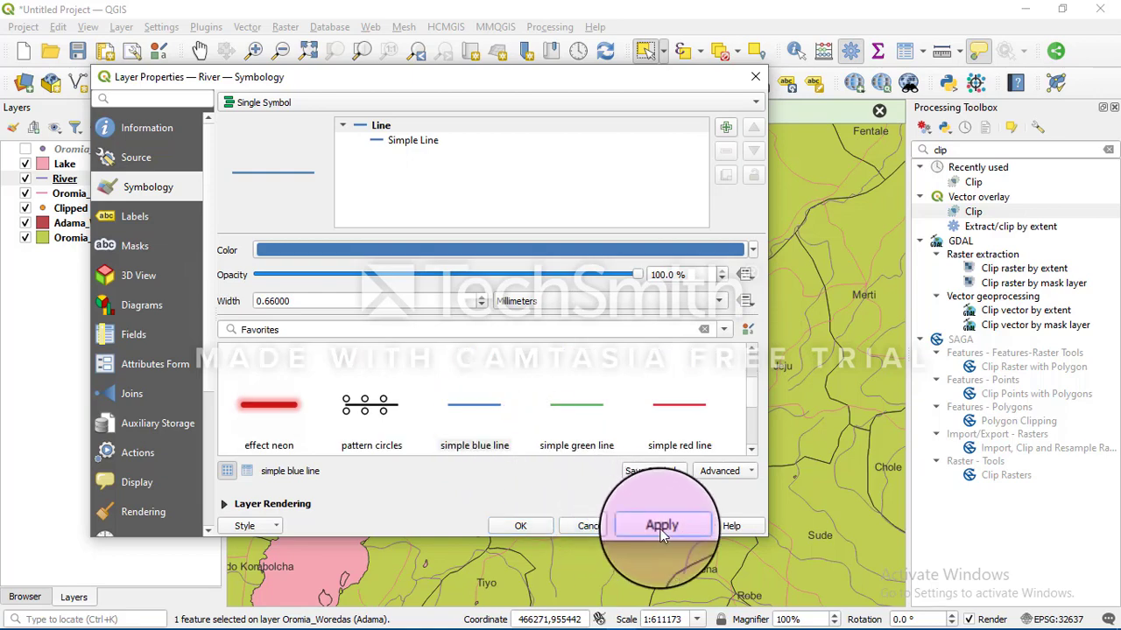
{"action": "left_click", "coordinate": [520, 527]}
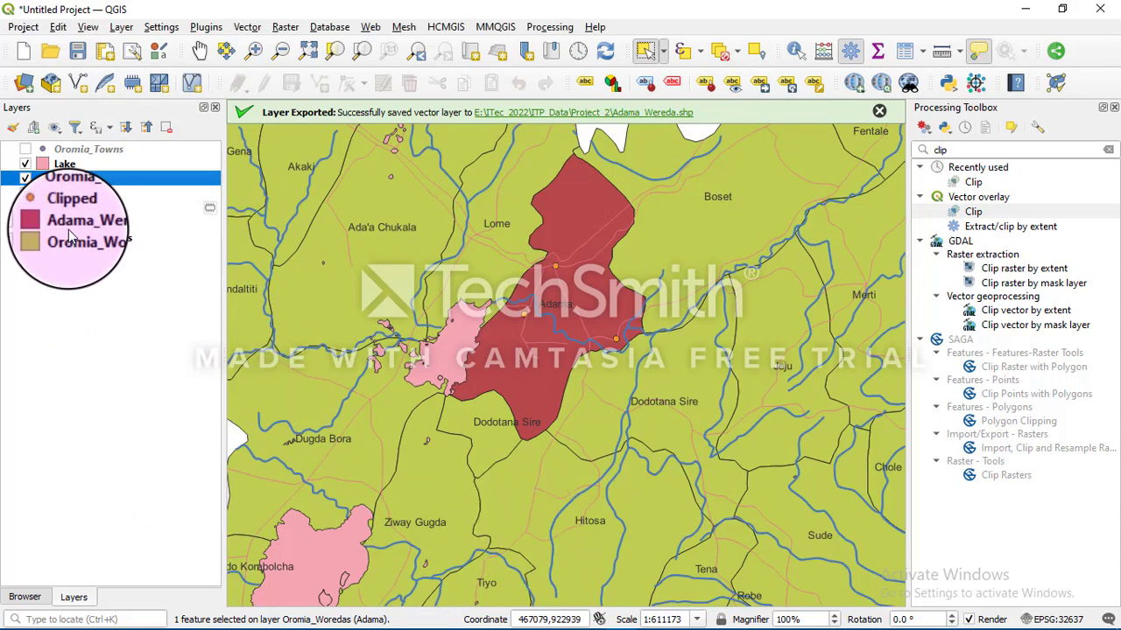
Step: Style the Oromia_Road layer with the simple red line symbol from the favorites
{"action": "right_click", "coordinate": [60, 190]}
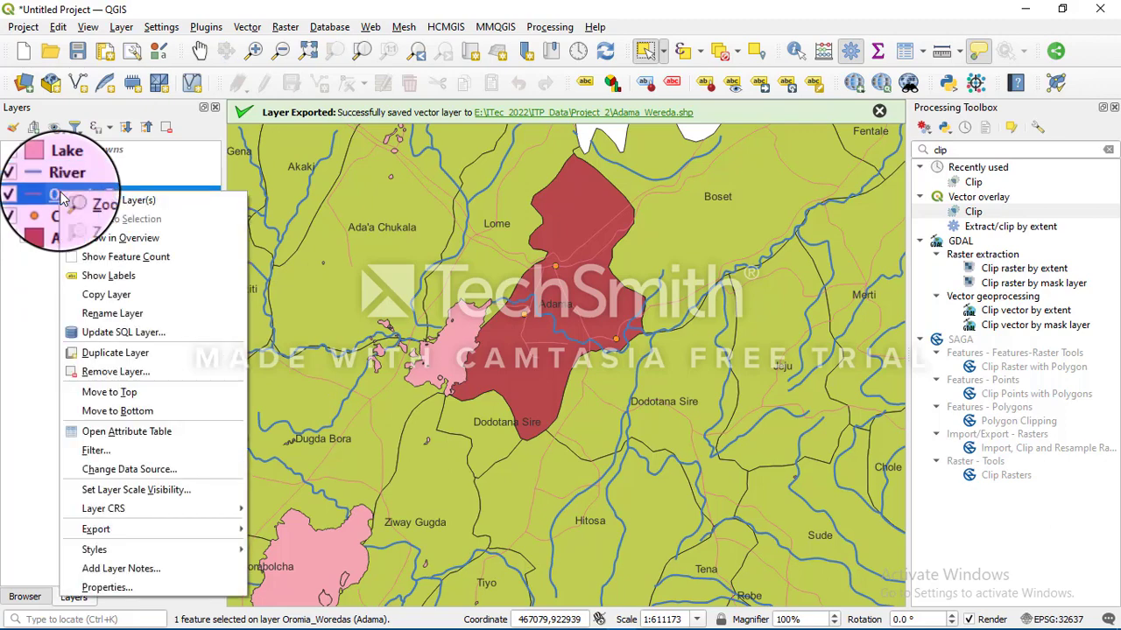
{"action": "left_click", "coordinate": [128, 583]}
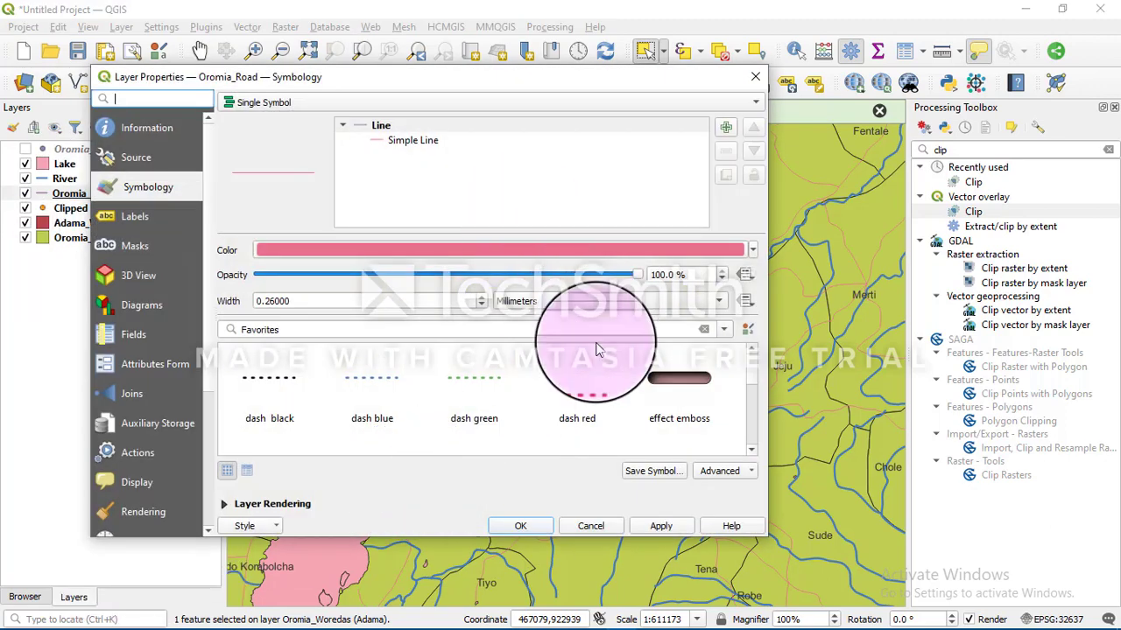
{"action": "scroll", "coordinate": [727, 385], "scroll_direction": "down", "scroll_amount": 1}
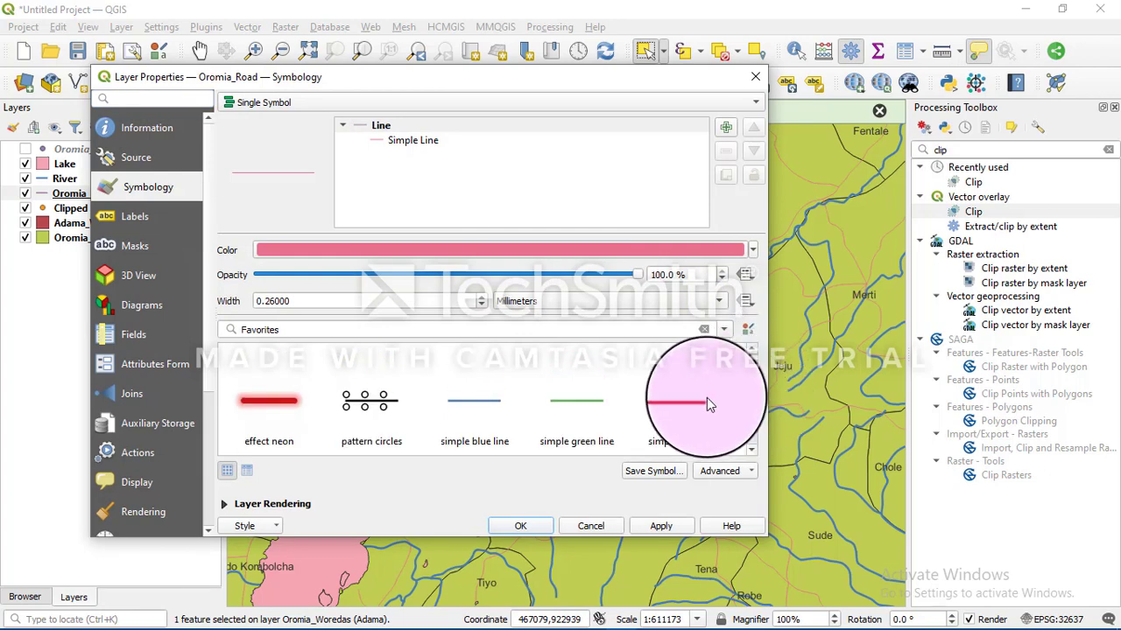
{"action": "left_click", "coordinate": [709, 404]}
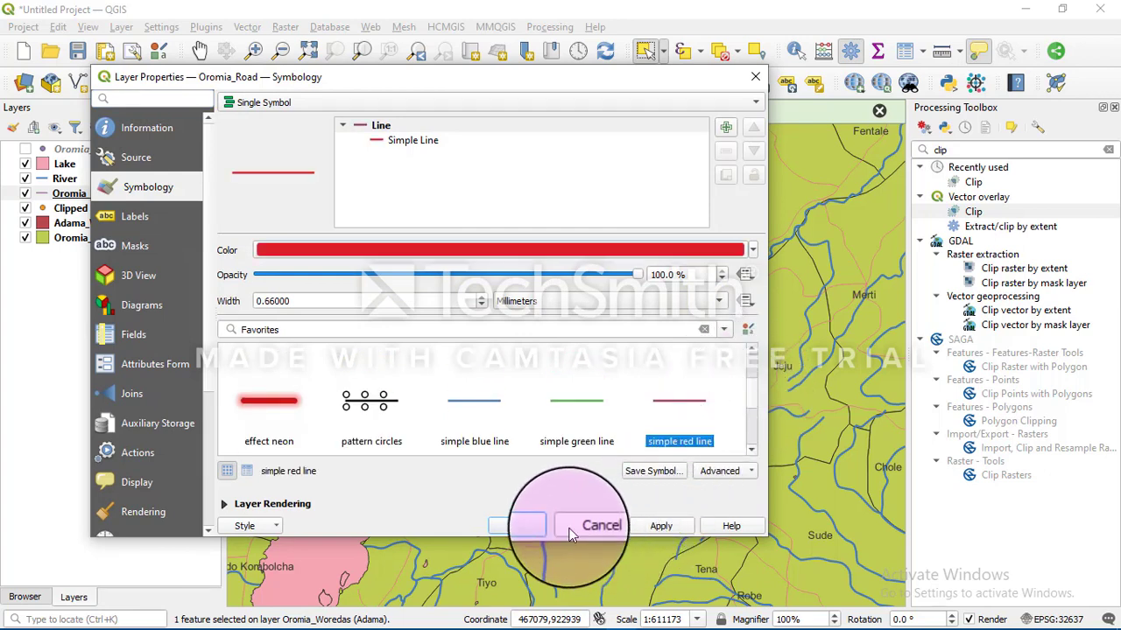
{"action": "left_click", "coordinate": [517, 525]}
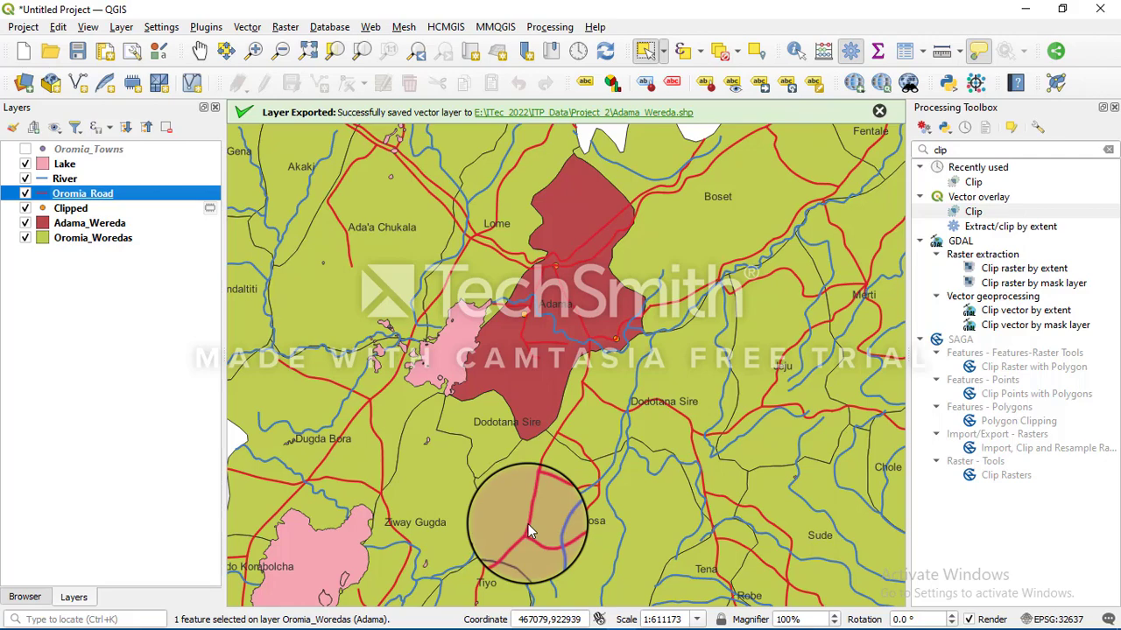
Step: Set the Lake layer's fill color to blue (#0f21e3) in its symbology
{"action": "left_click", "coordinate": [46, 166]}
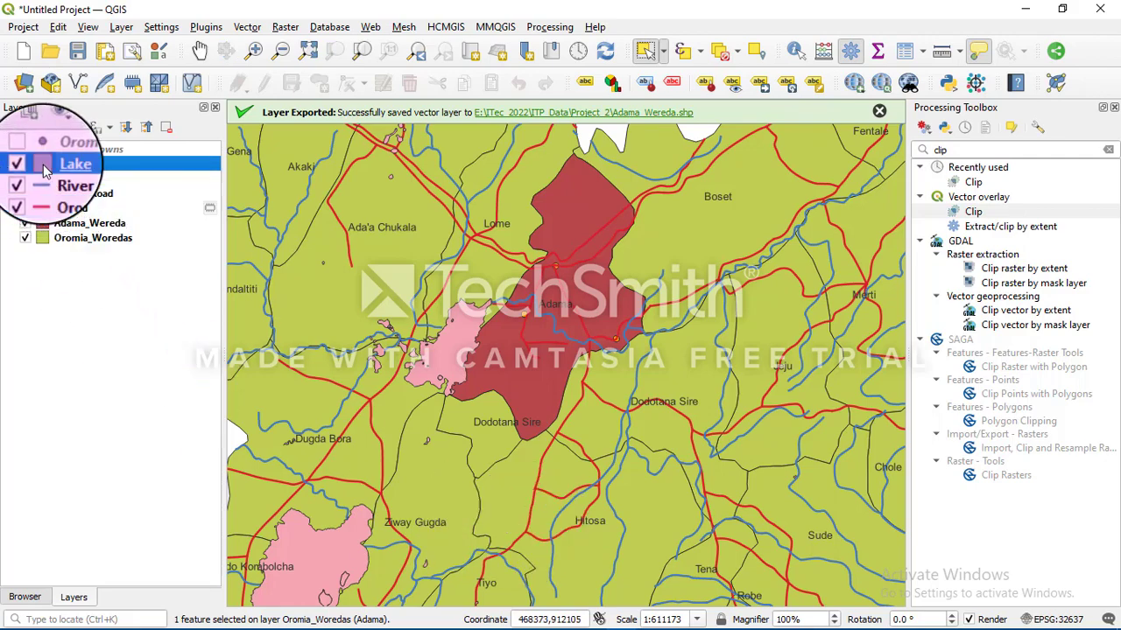
{"action": "double_click", "coordinate": [47, 167]}
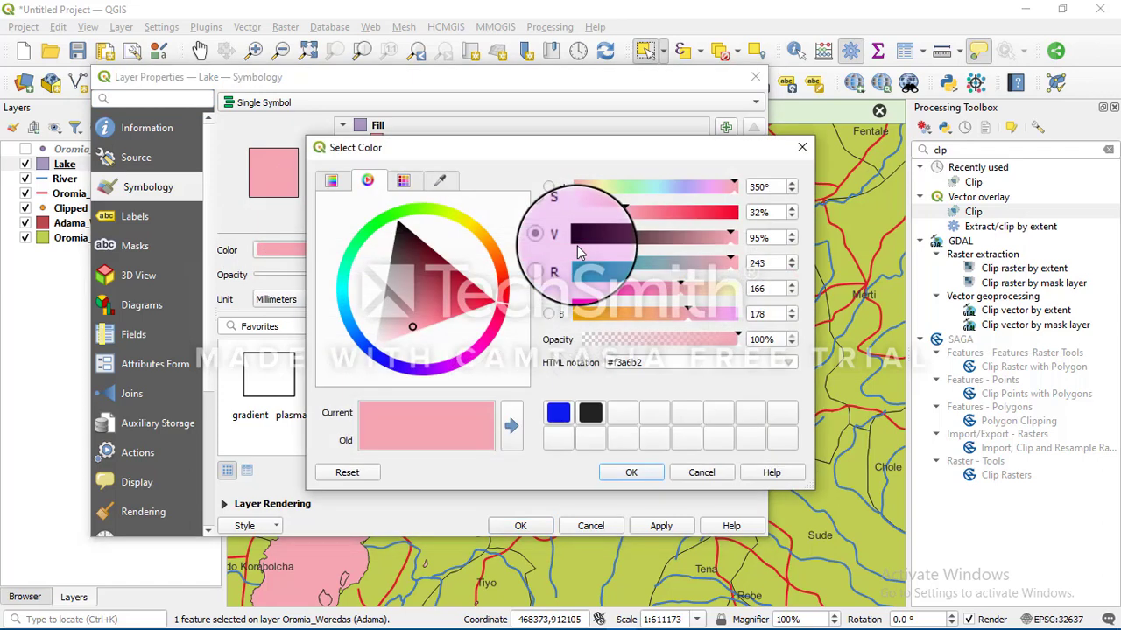
{"action": "left_click", "coordinate": [386, 371]}
{"action": "left_click_drag", "start_coordinate": [394, 267], "coordinate": [394, 336]}
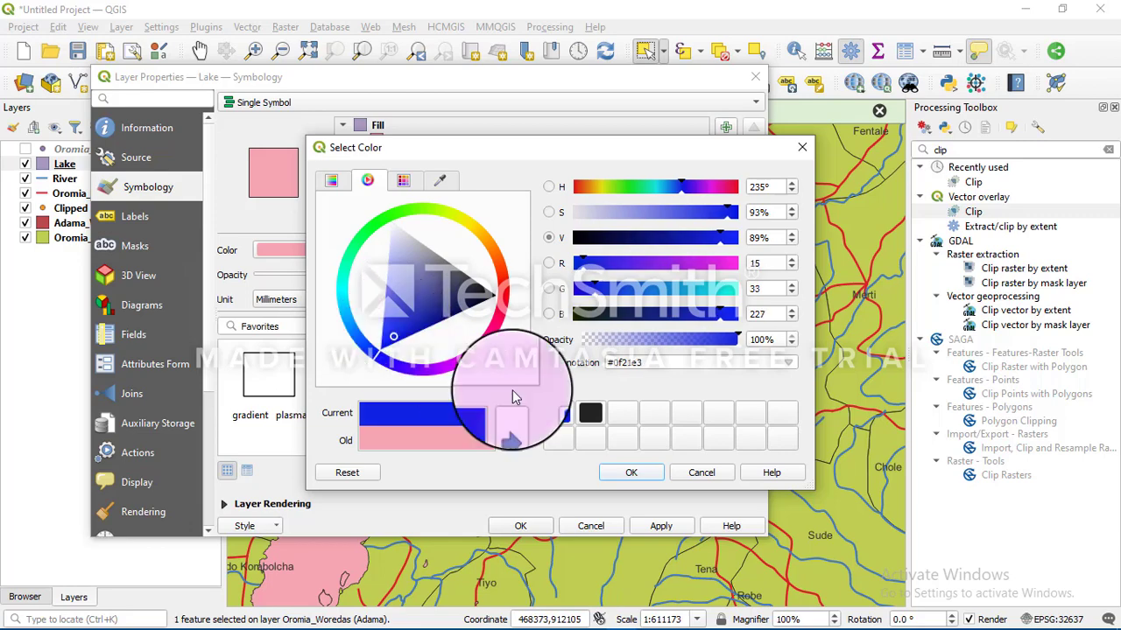
{"action": "left_click", "coordinate": [632, 472]}
{"action": "left_click", "coordinate": [520, 525]}
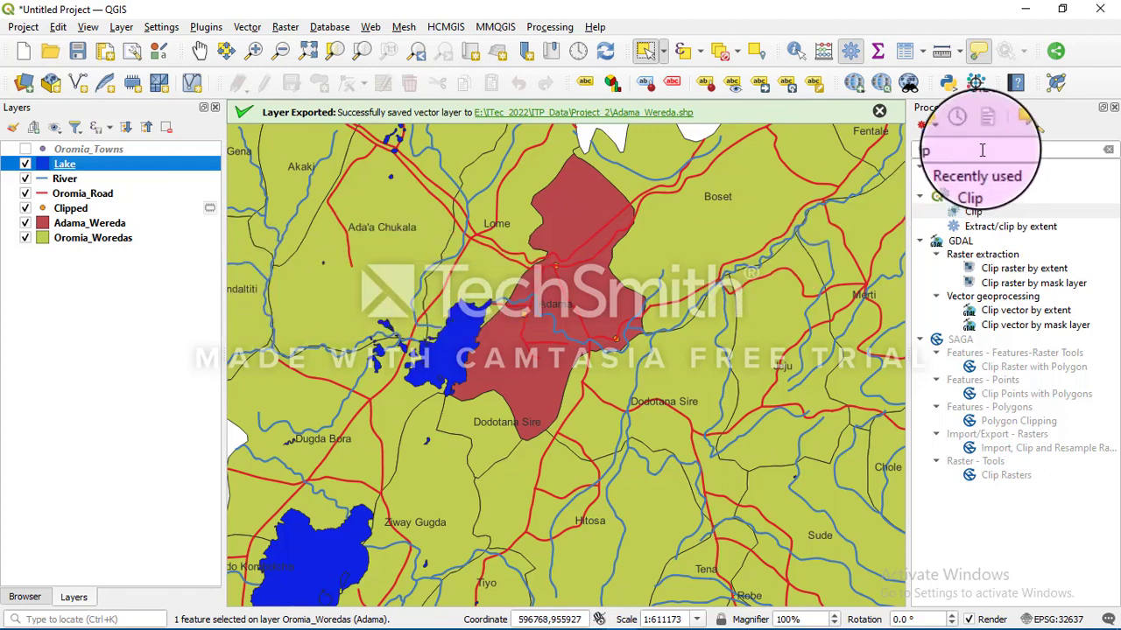
Step: Clip the Lake layer to the Adama_Wereda overlay as a temporary layer and hide the original Lake layer
{"action": "double_click", "coordinate": [973, 183]}
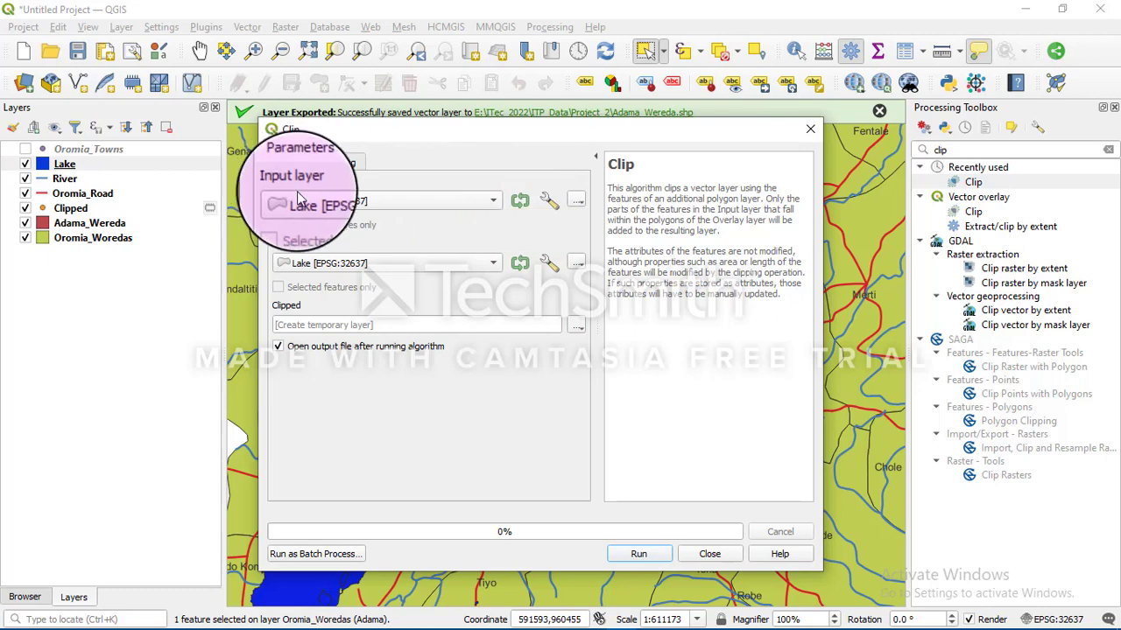
{"action": "left_click", "coordinate": [393, 270]}
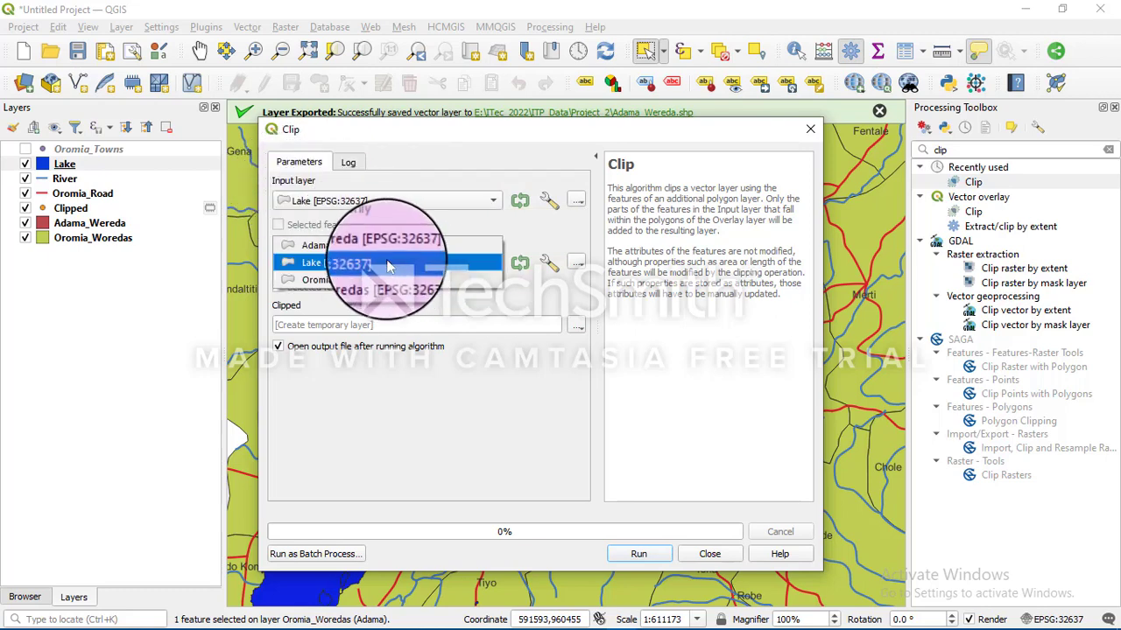
{"action": "left_click", "coordinate": [377, 252]}
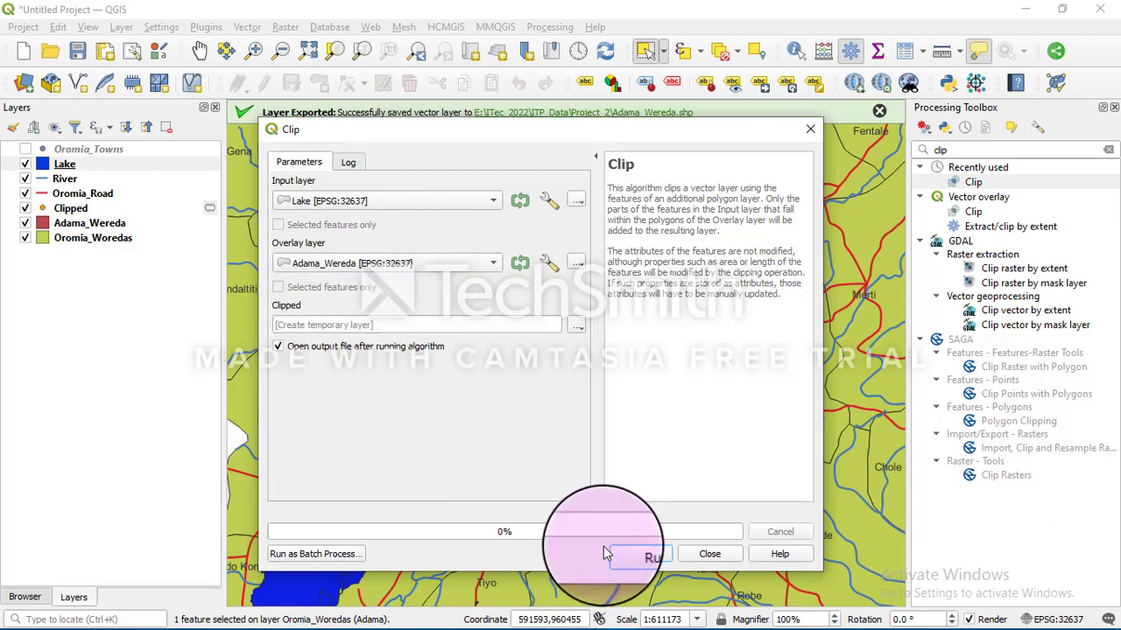
{"action": "left_click", "coordinate": [659, 557]}
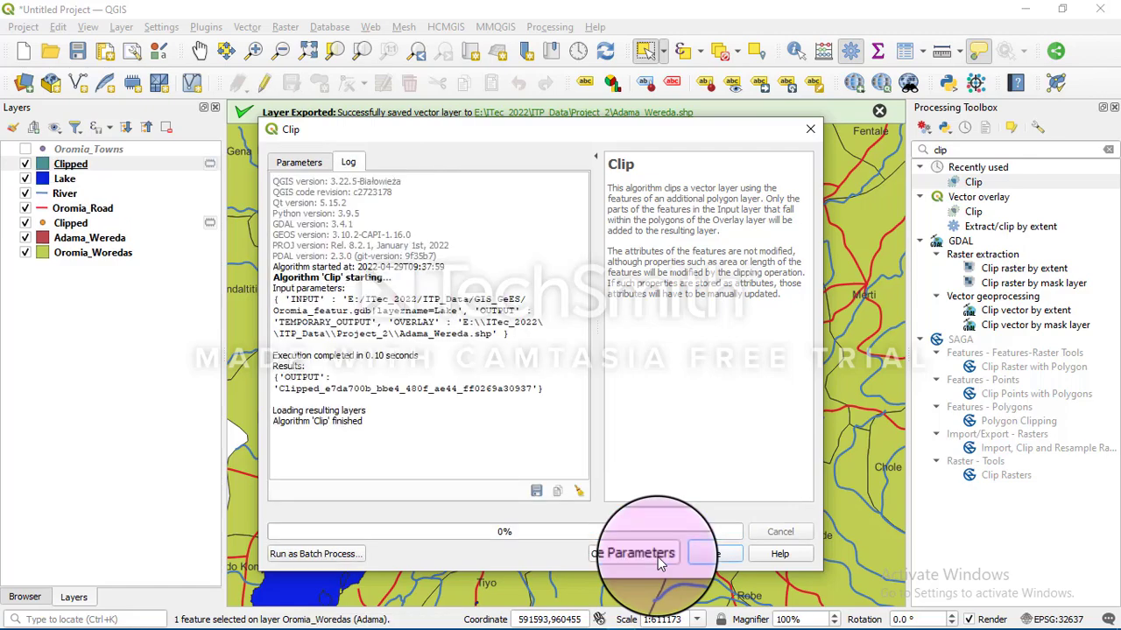
{"action": "left_click", "coordinate": [714, 554]}
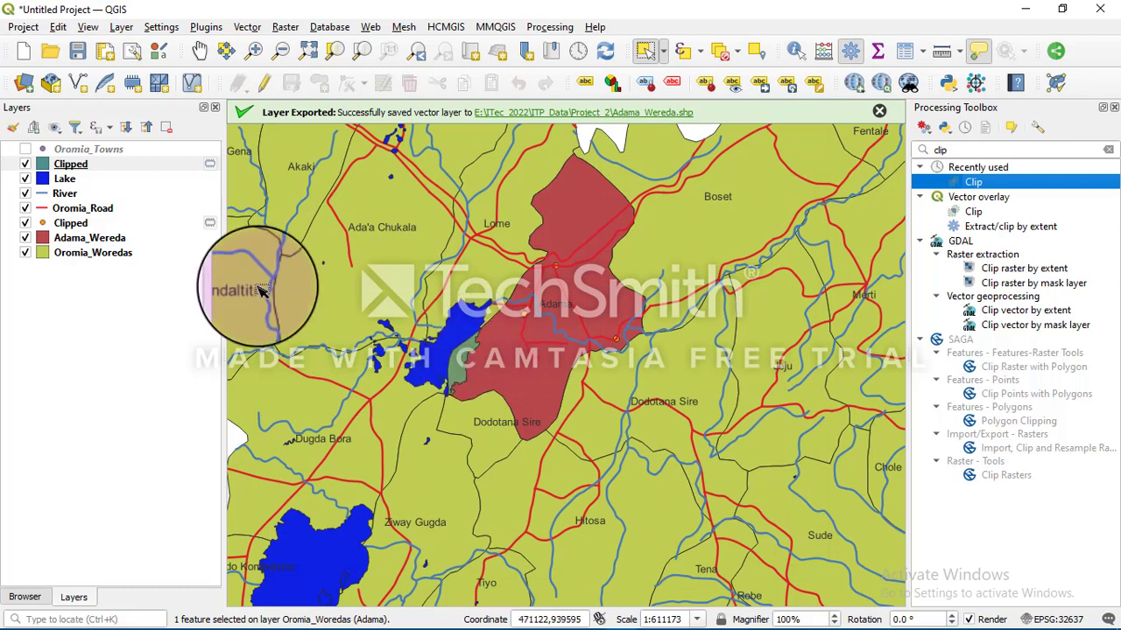
{"action": "left_click", "coordinate": [34, 164]}
{"action": "left_click", "coordinate": [24, 179]}
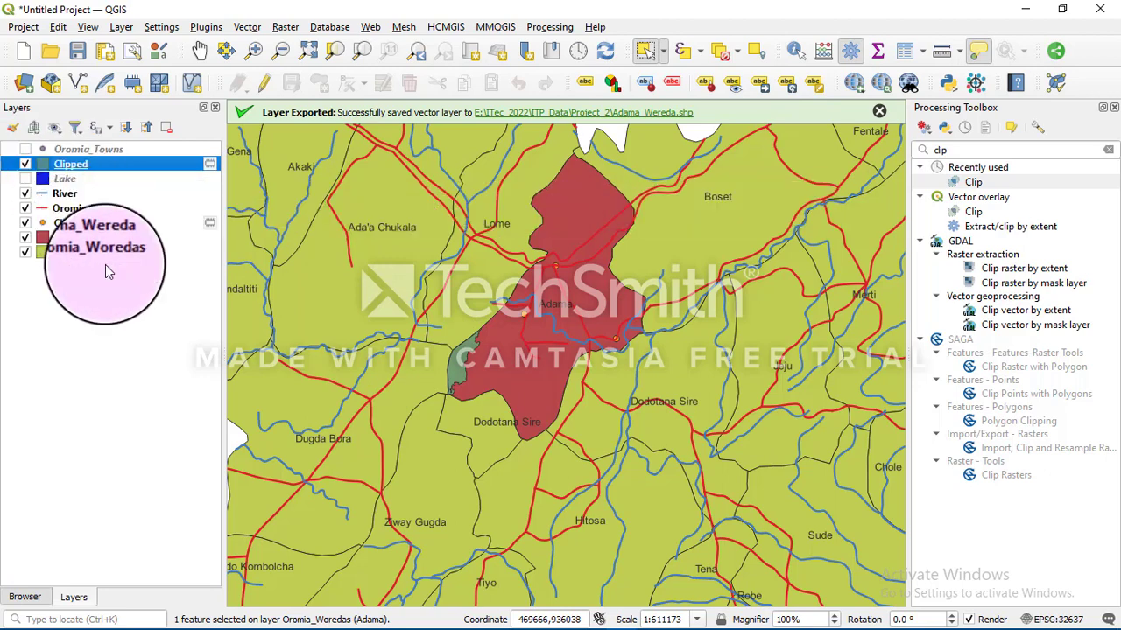
Step: Clip the Oromia_Road layer to the Adama_Wereda overlay as a temporary layer and hide the original Oromia_Road layer
{"action": "left_click", "coordinate": [983, 186]}
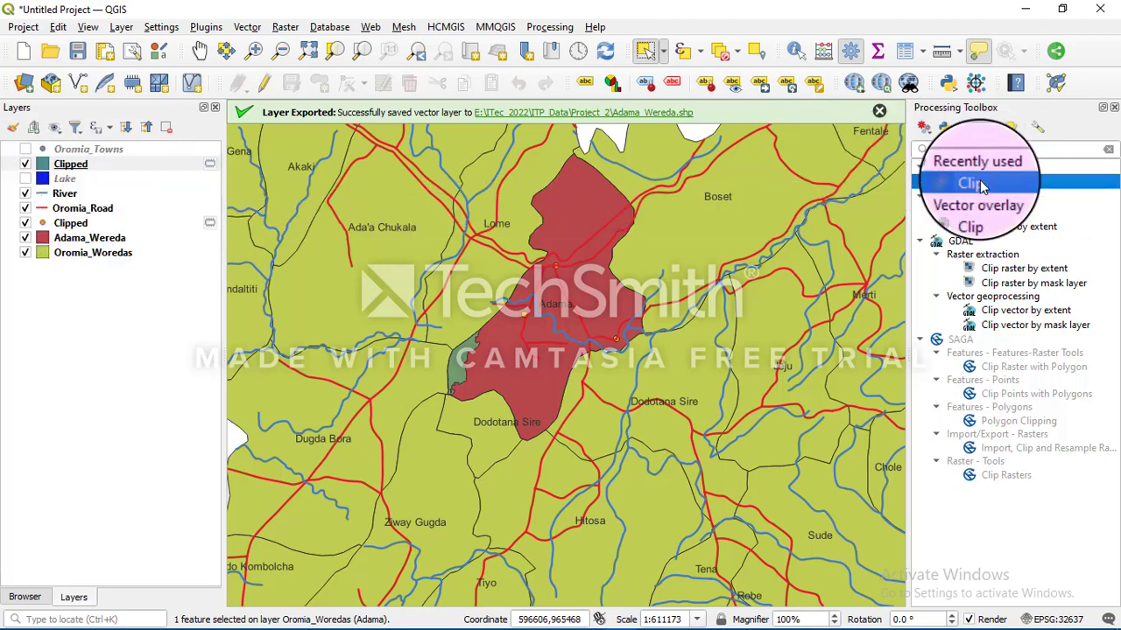
{"action": "double_click", "coordinate": [983, 185]}
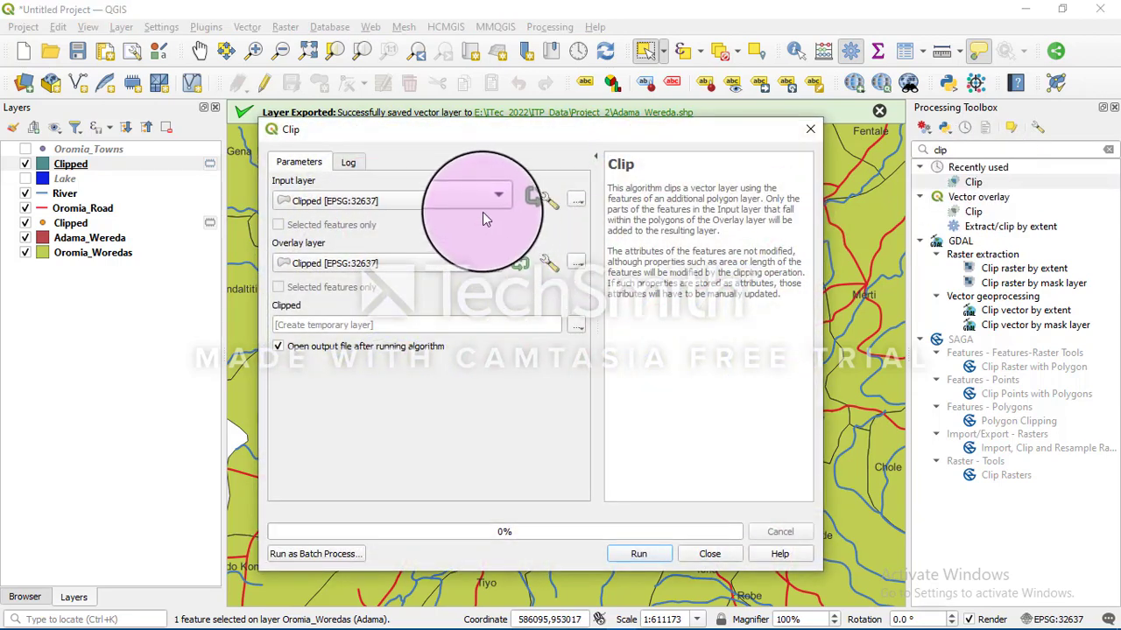
{"action": "left_click", "coordinate": [490, 201]}
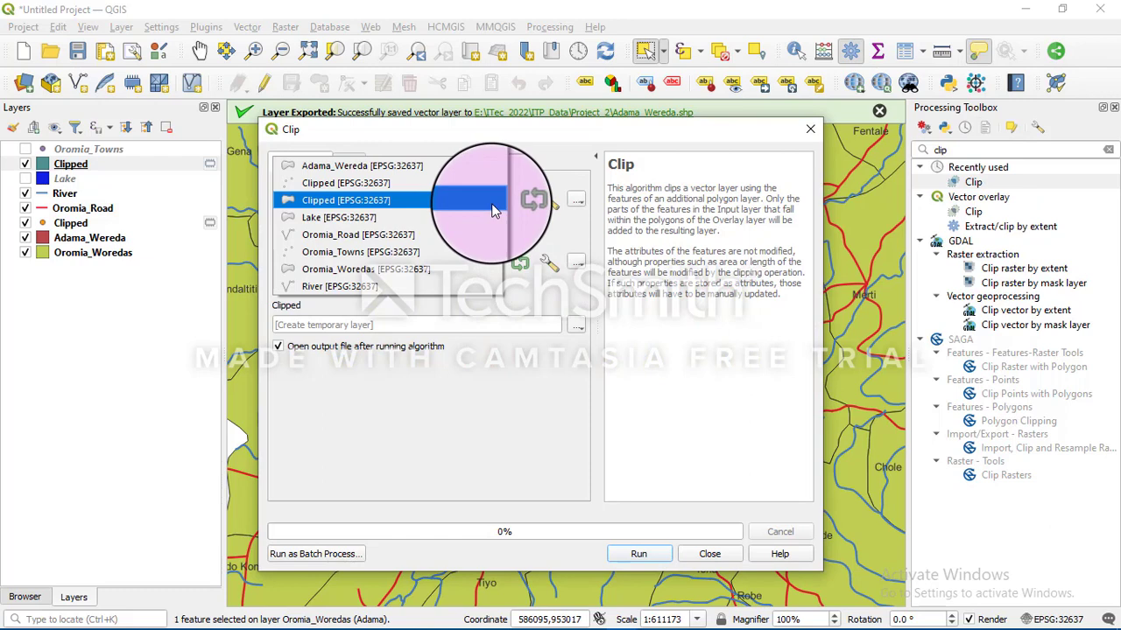
{"action": "left_click", "coordinate": [392, 236]}
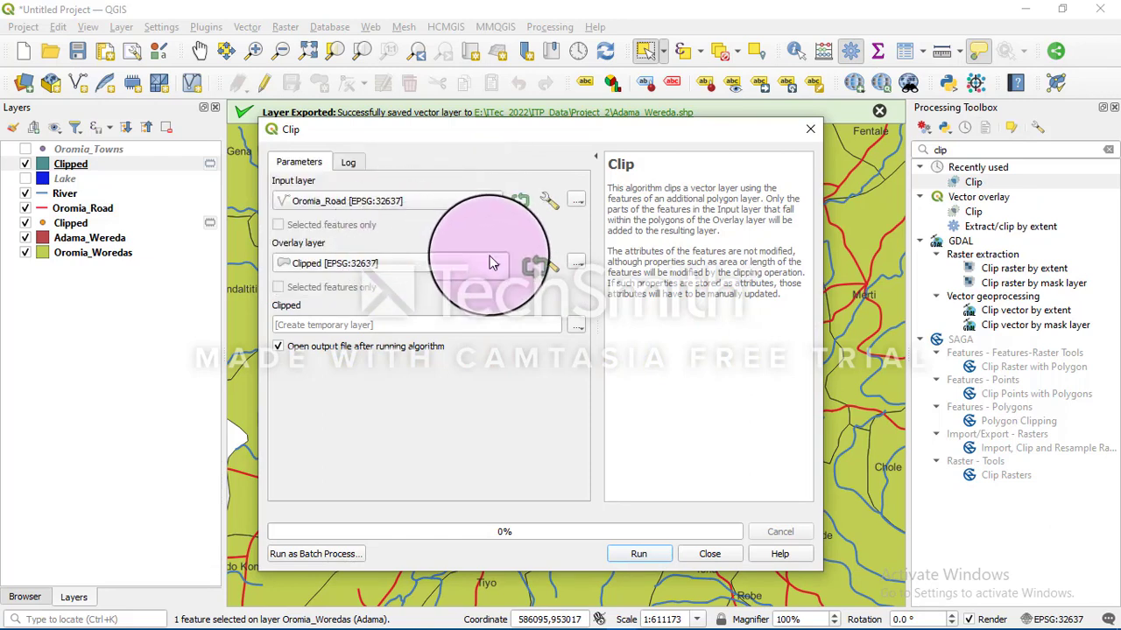
{"action": "left_click", "coordinate": [492, 262]}
{"action": "left_click", "coordinate": [411, 243]}
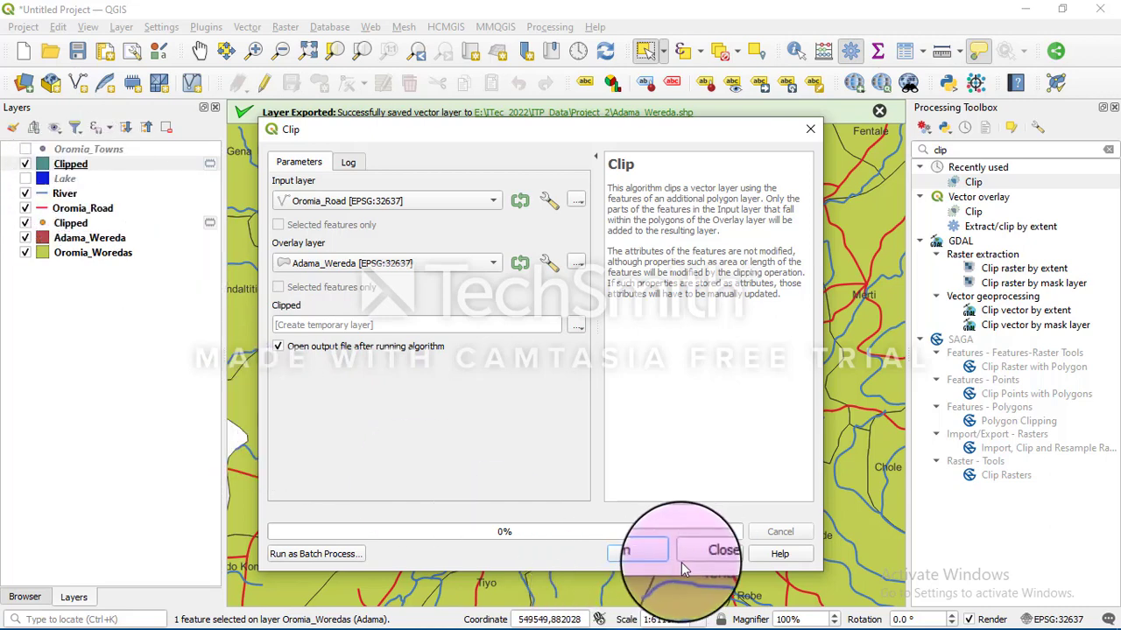
{"action": "left_click", "coordinate": [648, 555]}
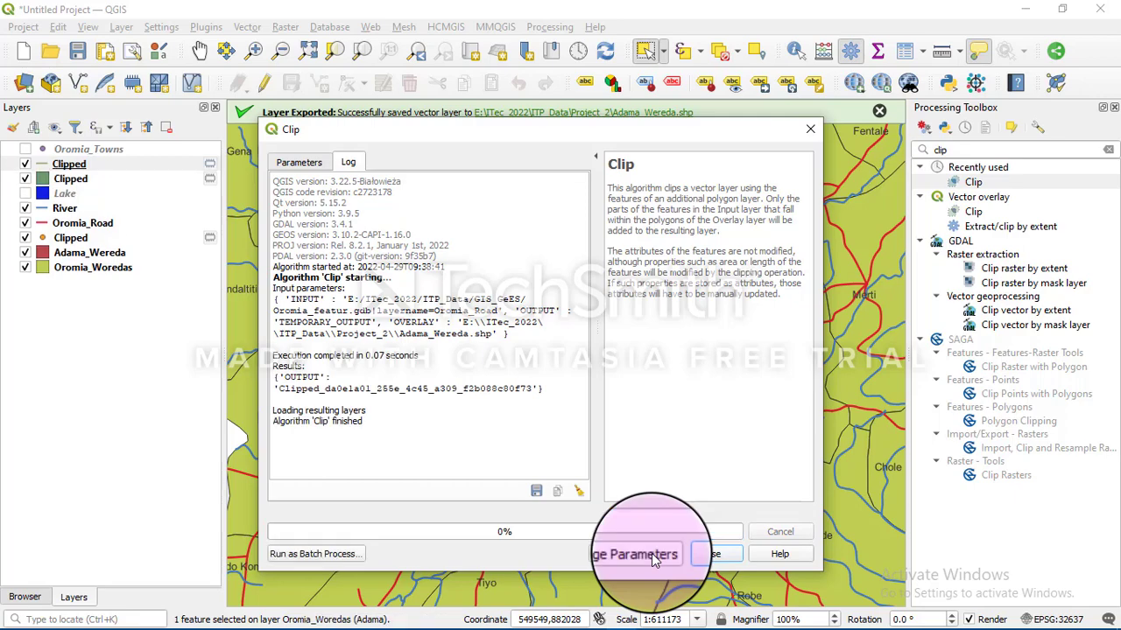
{"action": "left_click", "coordinate": [707, 559]}
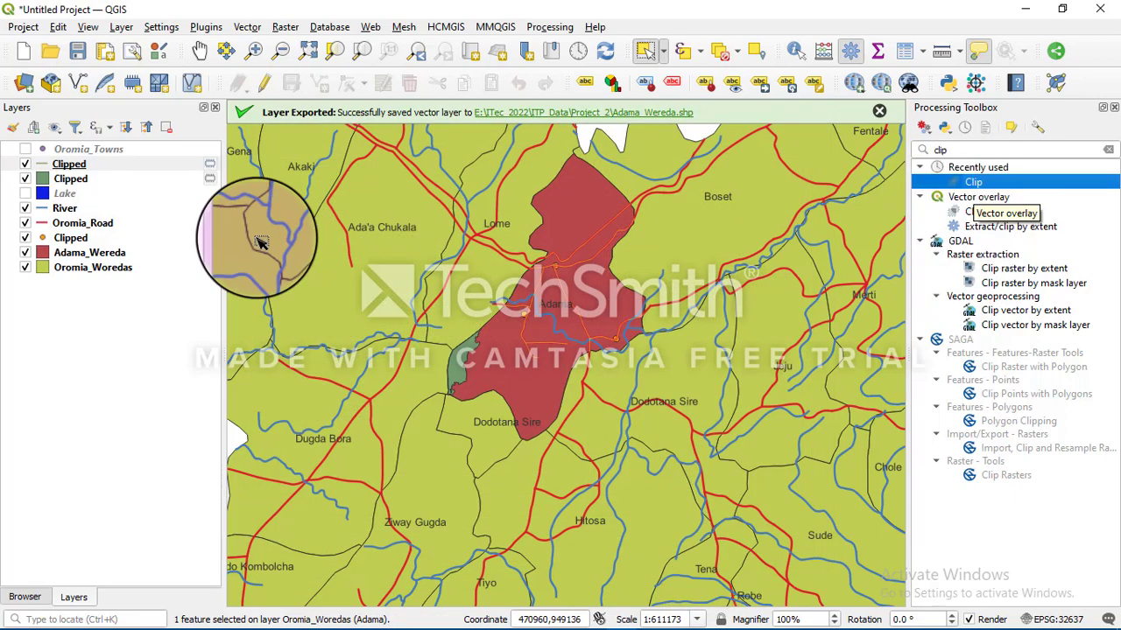
{"action": "left_click", "coordinate": [26, 224]}
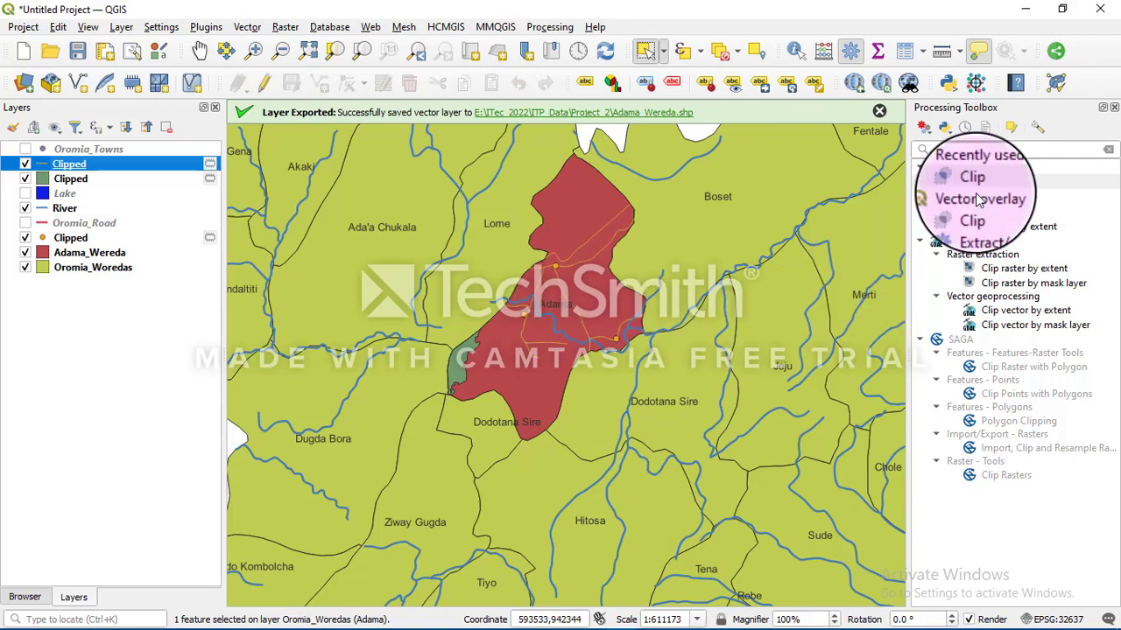
Step: Clip the River layer to the Adama_Wereda overlay as a temporary layer
{"action": "double_click", "coordinate": [972, 181]}
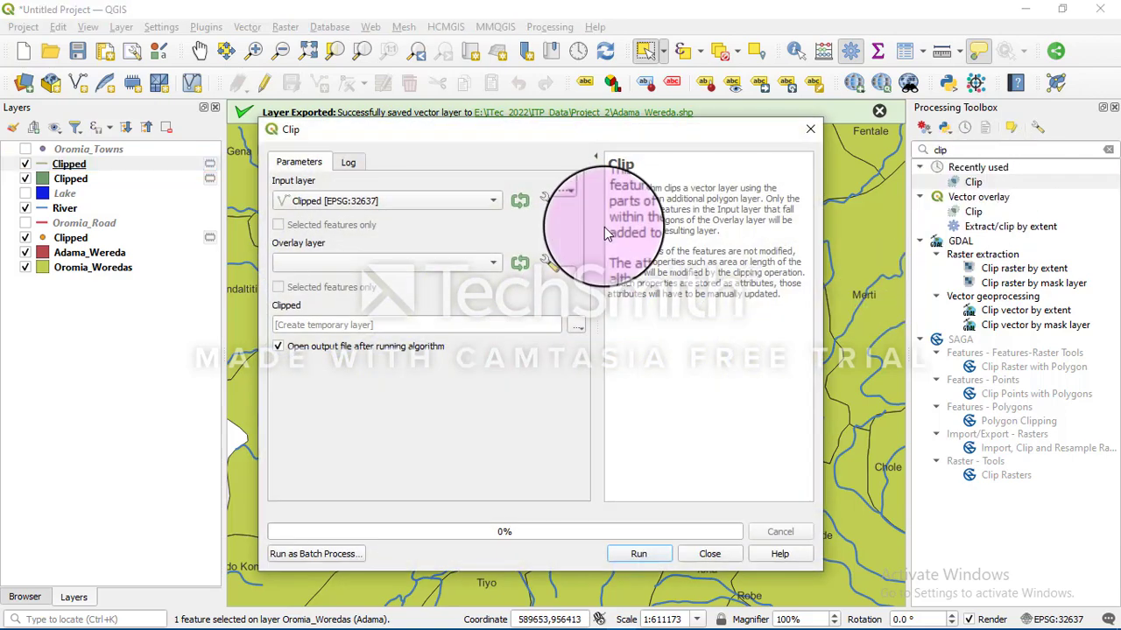
{"action": "left_click", "coordinate": [472, 204]}
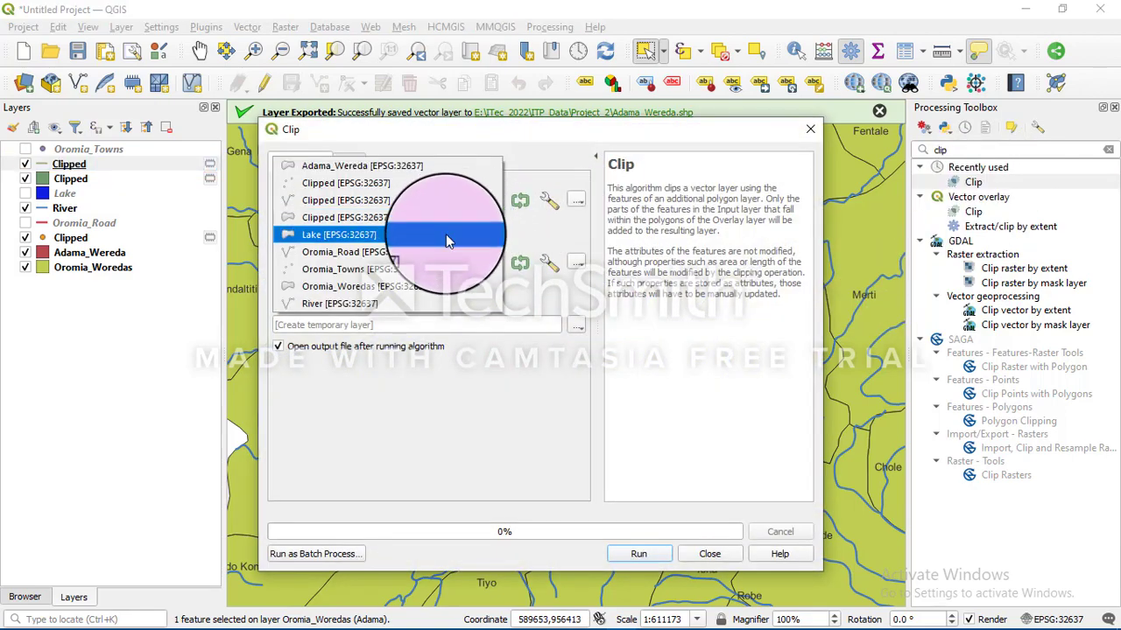
{"action": "left_click", "coordinate": [350, 303]}
{"action": "left_click", "coordinate": [398, 279]}
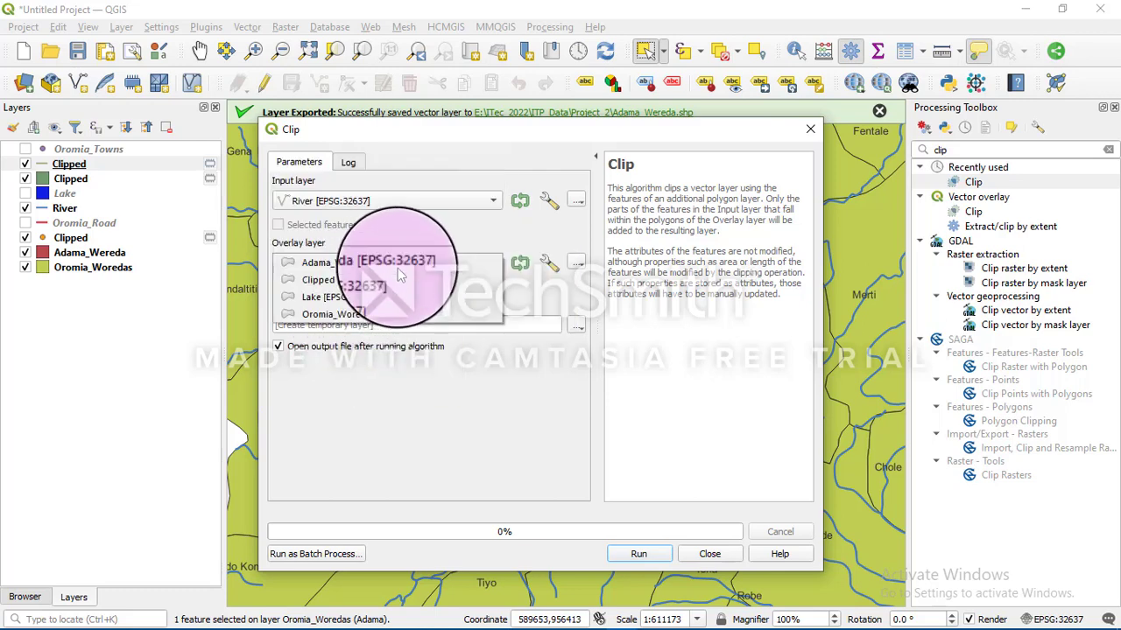
{"action": "left_click", "coordinate": [394, 263]}
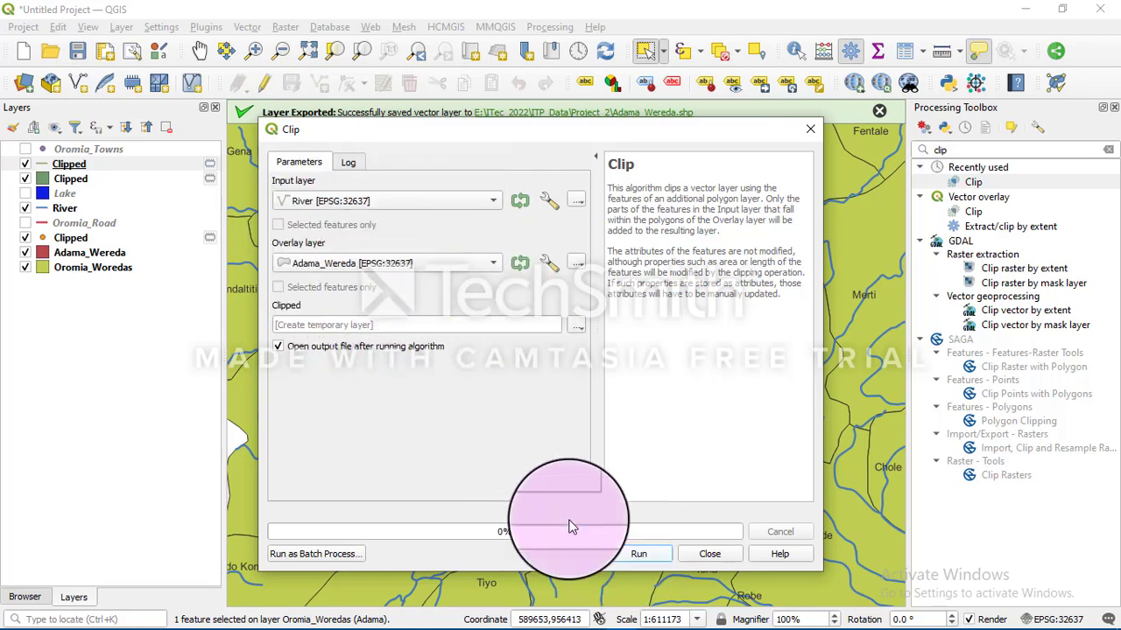
{"action": "left_click", "coordinate": [637, 553]}
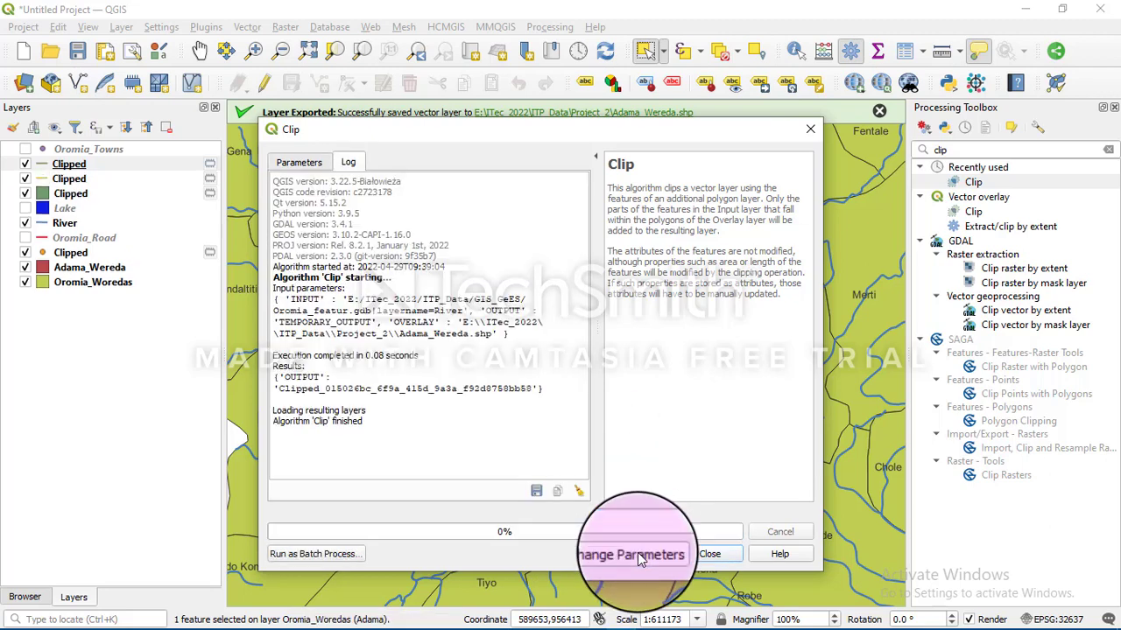
{"action": "left_click", "coordinate": [711, 553]}
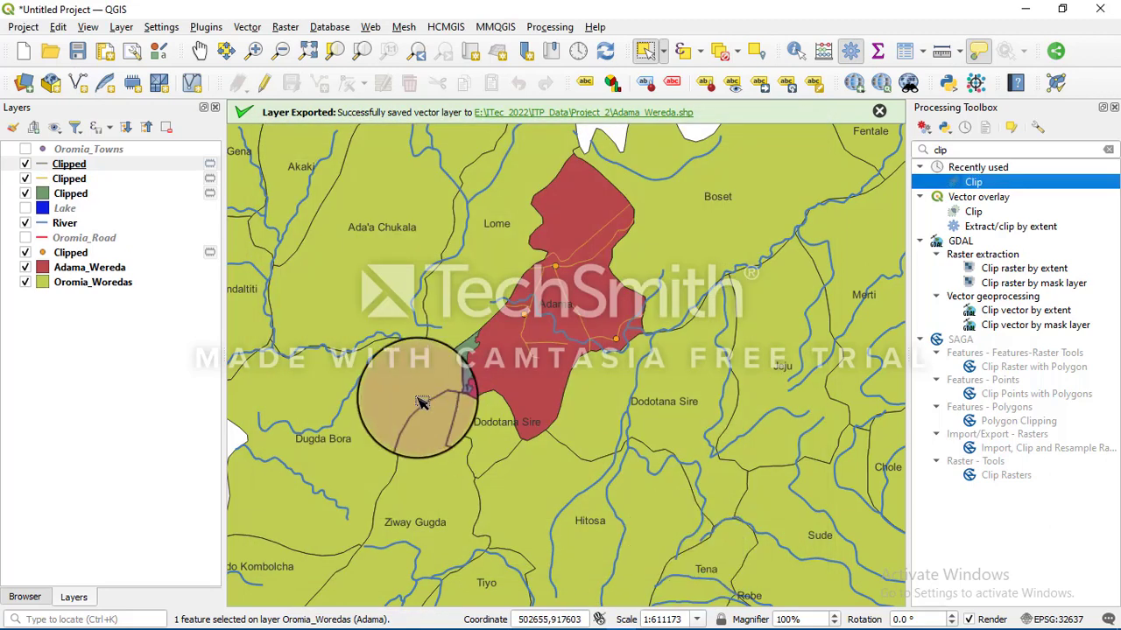
Step: Hide the original River and Oromia_Woredas layers so only the Adama woreda and its clipped layers are shown
{"action": "left_click", "coordinate": [26, 223]}
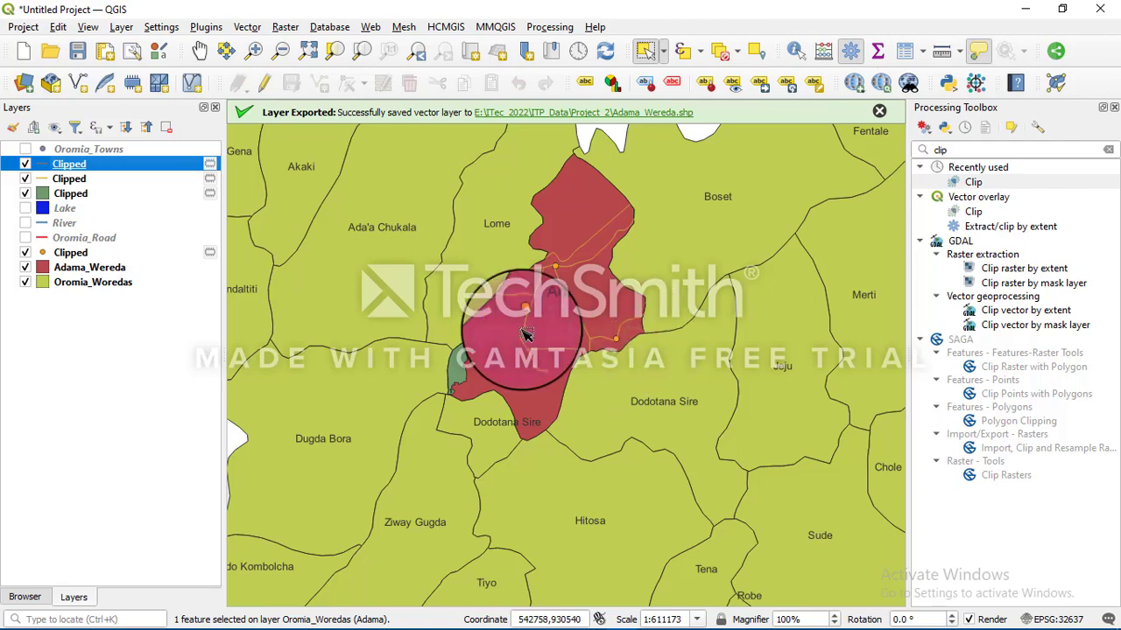
{"action": "left_click", "coordinate": [25, 283]}
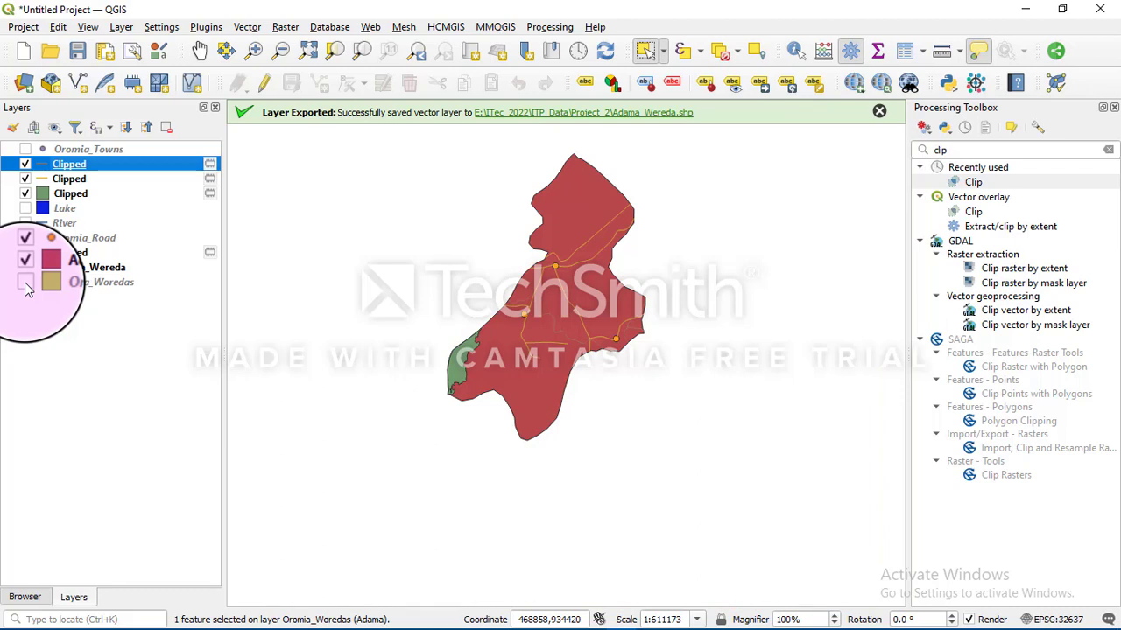
{"action": "left_click", "coordinate": [199, 51]}
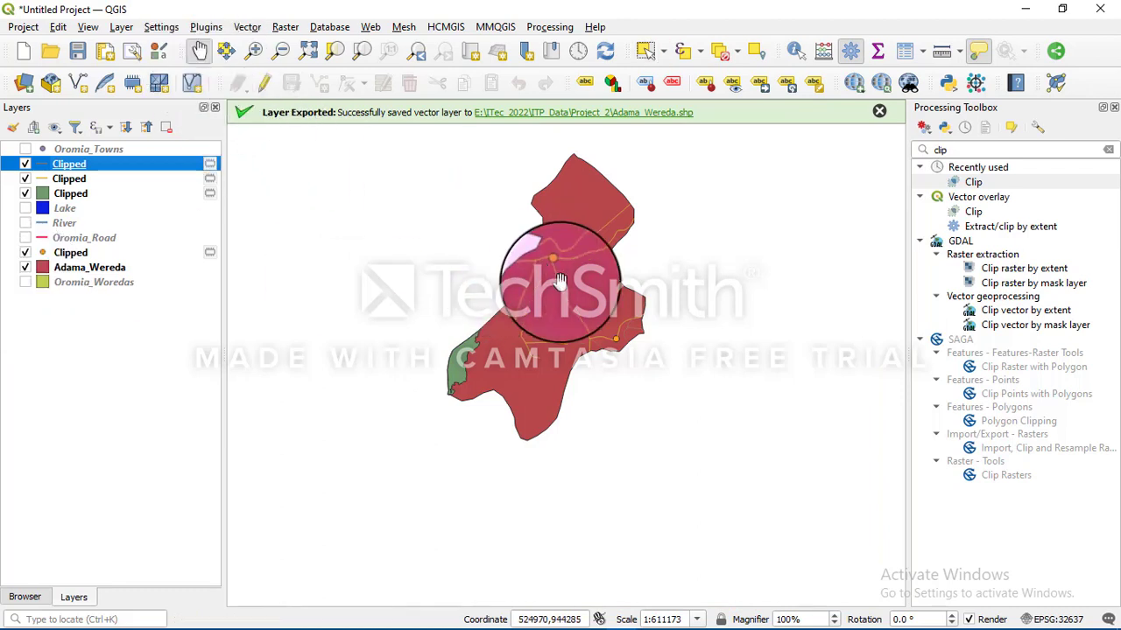
{"action": "left_click_drag", "start_coordinate": [560, 280], "coordinate": [560, 313]}
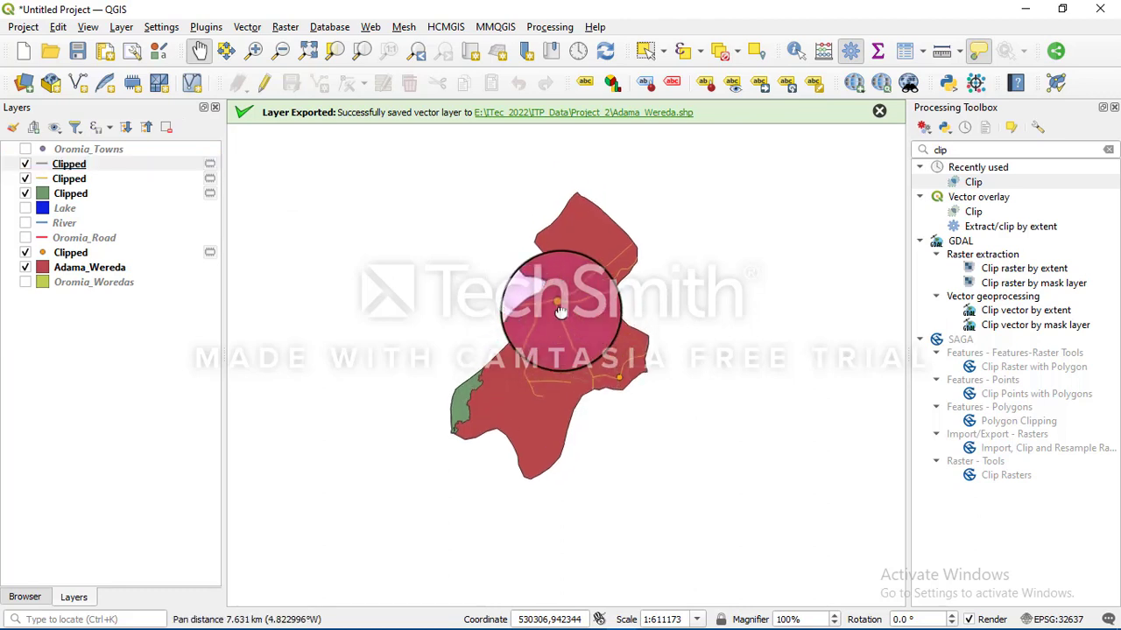
Step: Rename the clipped river layer to A.River and the clipped road layer to A.Road
{"action": "right_click", "coordinate": [66, 165]}
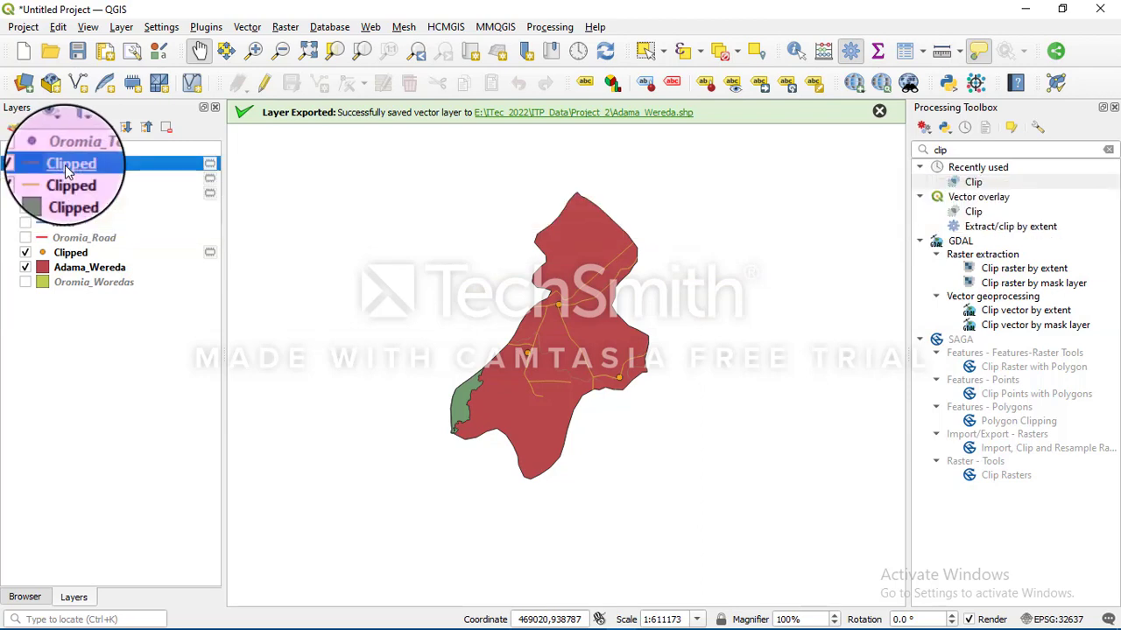
{"action": "left_click", "coordinate": [117, 287]}
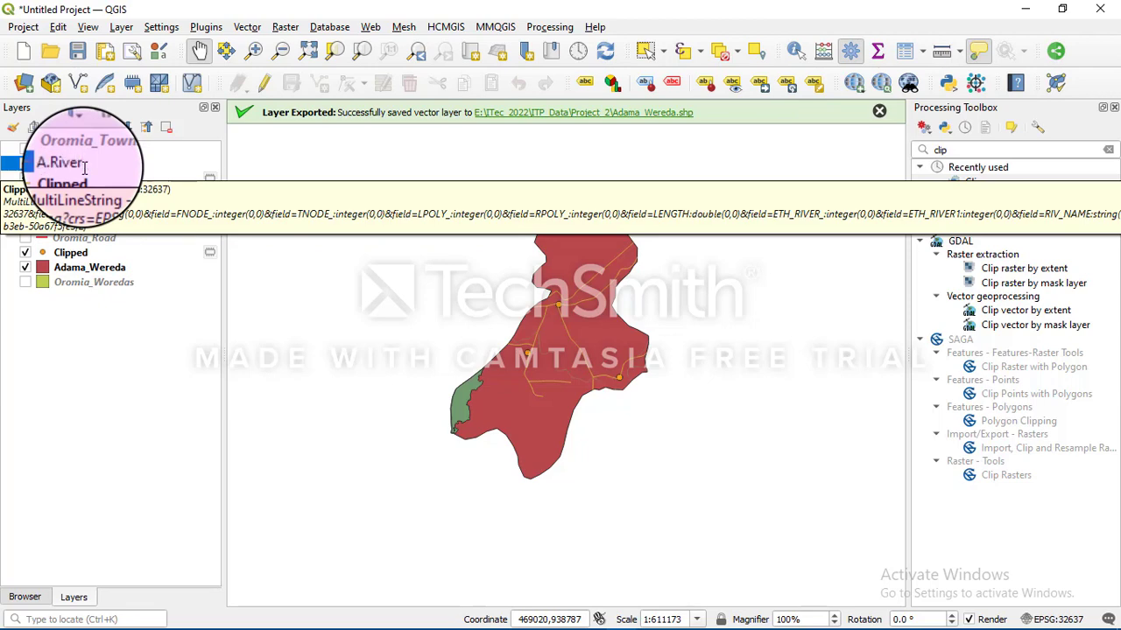
{"action": "left_click", "coordinate": [75, 179]}
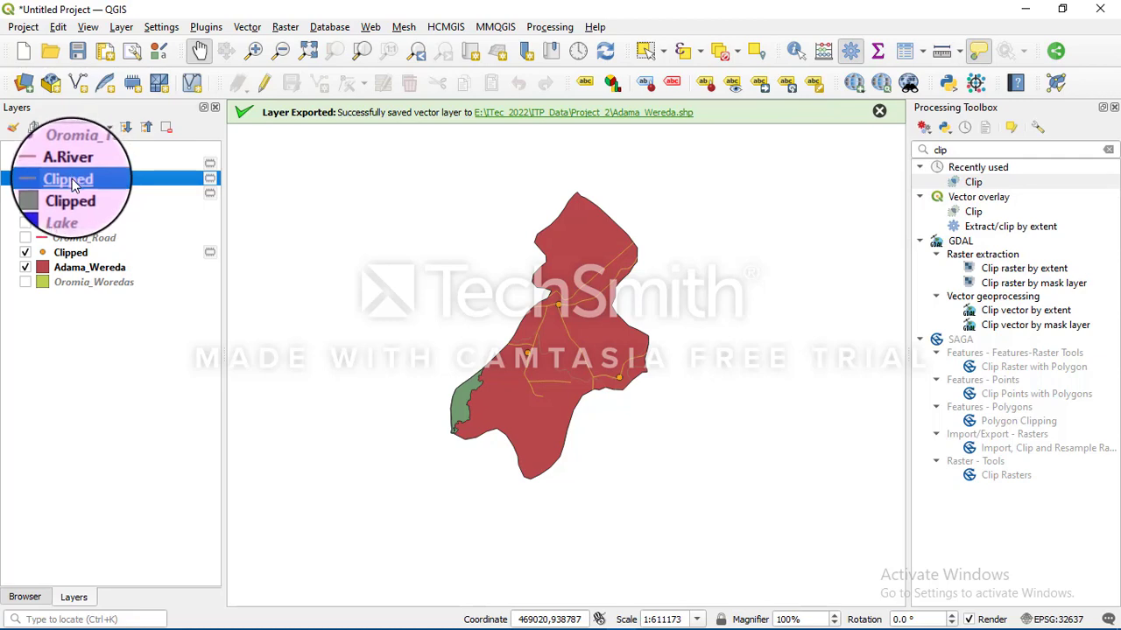
{"action": "right_click", "coordinate": [83, 181]}
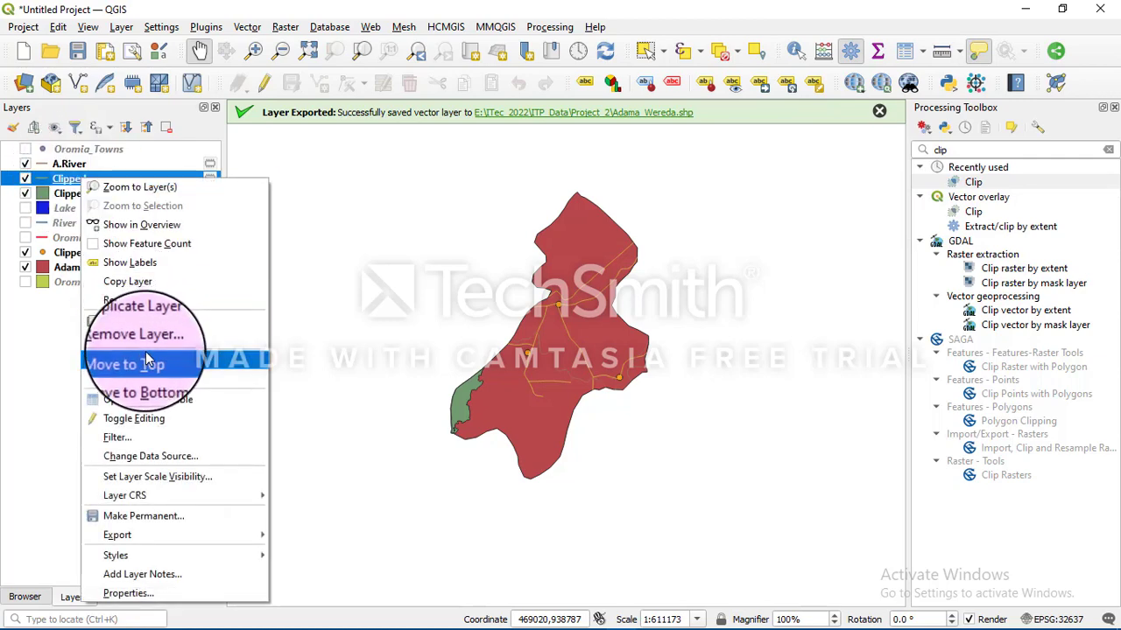
{"action": "left_click", "coordinate": [129, 313]}
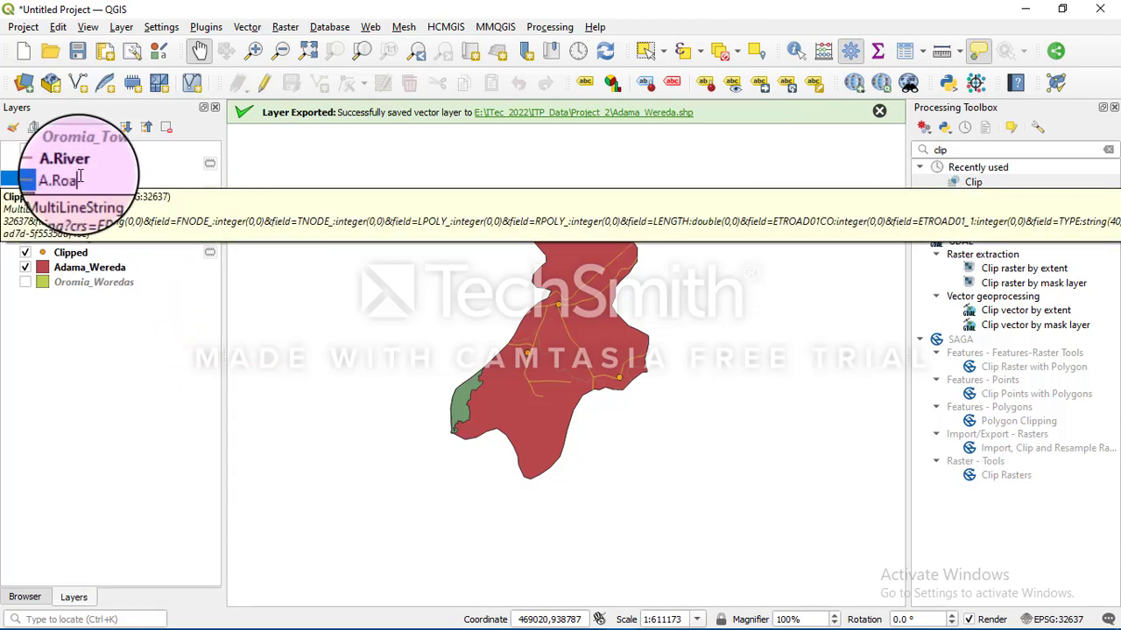
{"action": "left_click", "coordinate": [129, 165]}
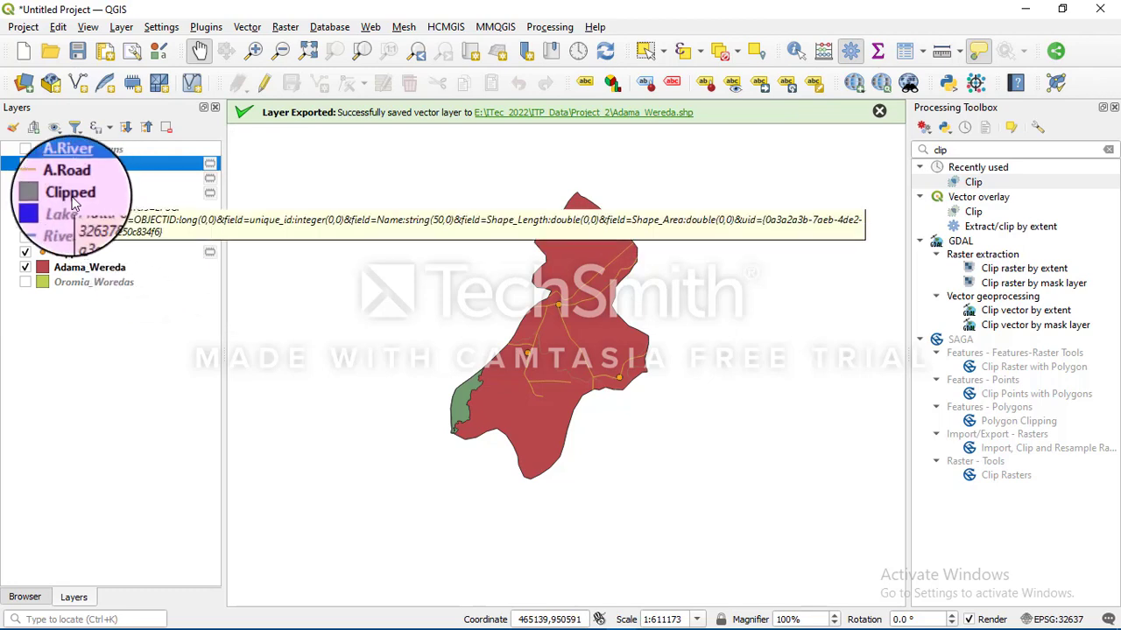
Step: Rename the clipped lake layer to A.Lake and the clipped towns layer to A.Towns
{"action": "right_click", "coordinate": [70, 201]}
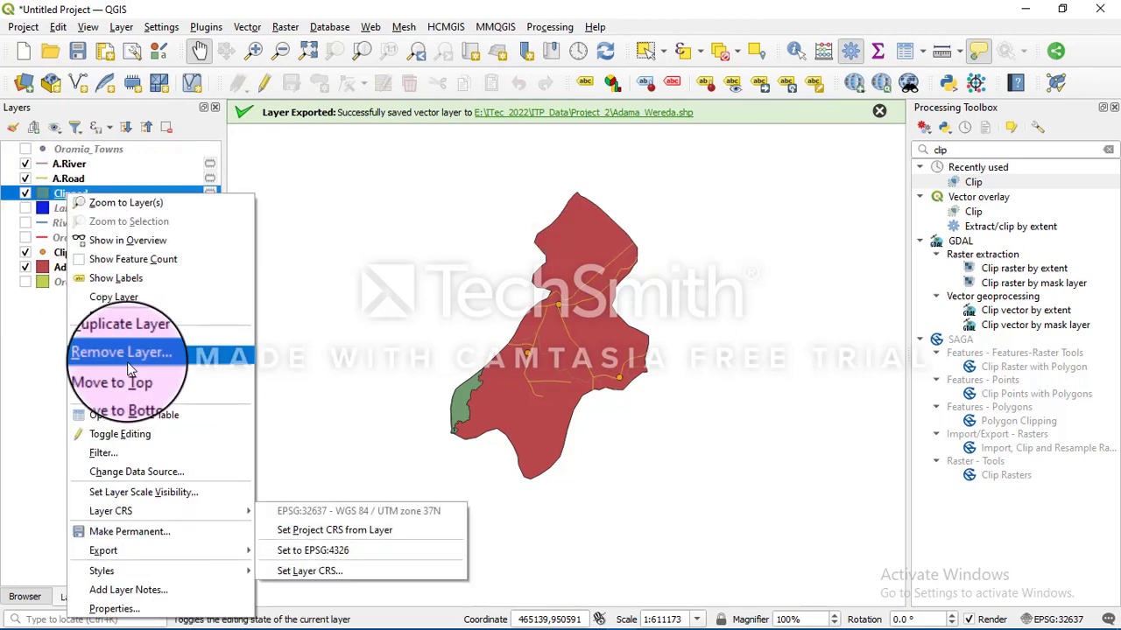
{"action": "left_click", "coordinate": [121, 316]}
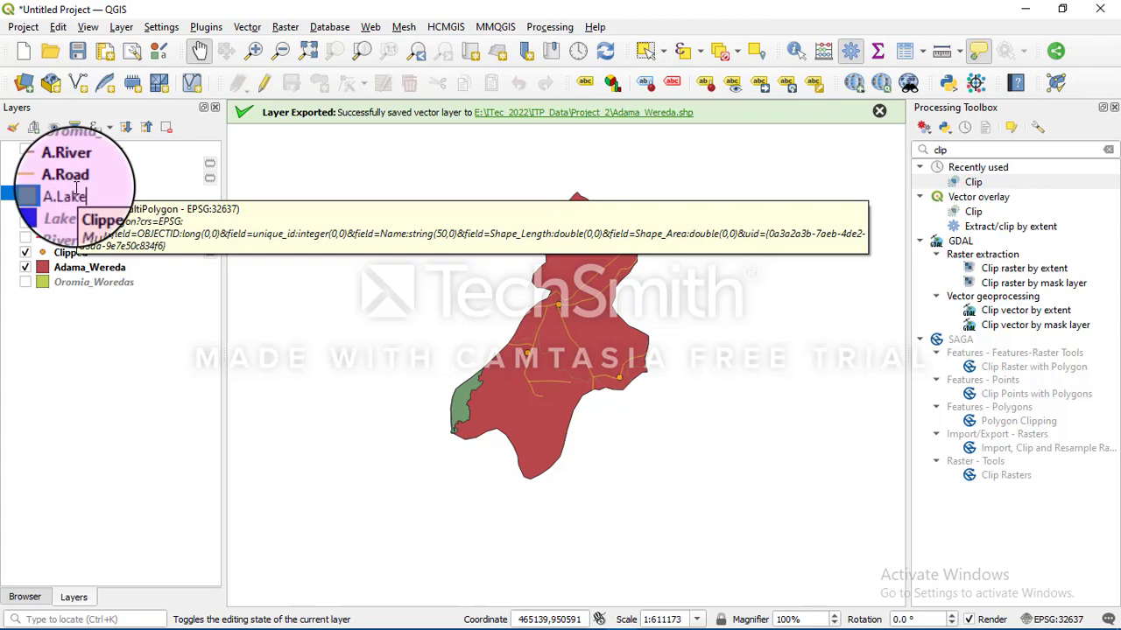
{"action": "right_click", "coordinate": [73, 253]}
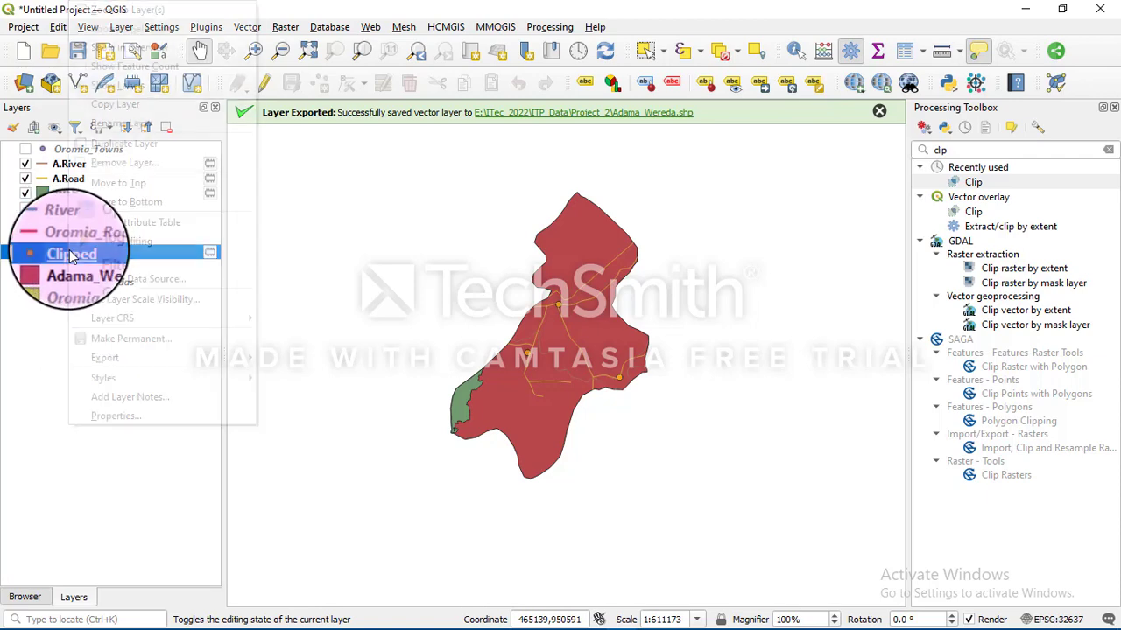
{"action": "left_click", "coordinate": [120, 122]}
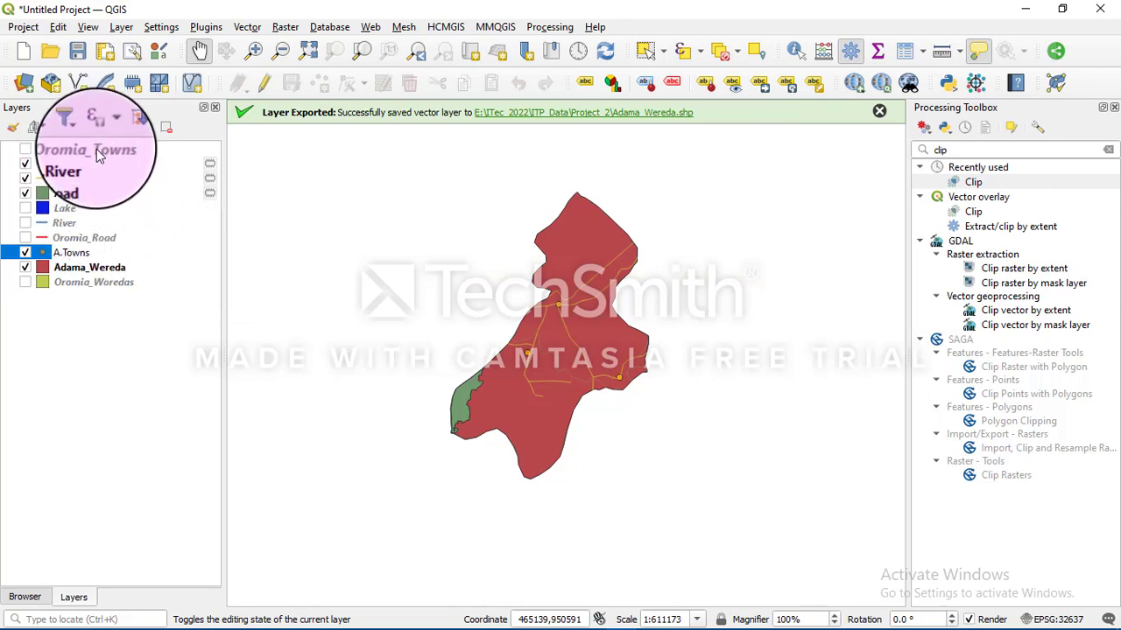
Step: Remove the original Oromia_Towns and Lake layers from the project
{"action": "right_click", "coordinate": [96, 149]}
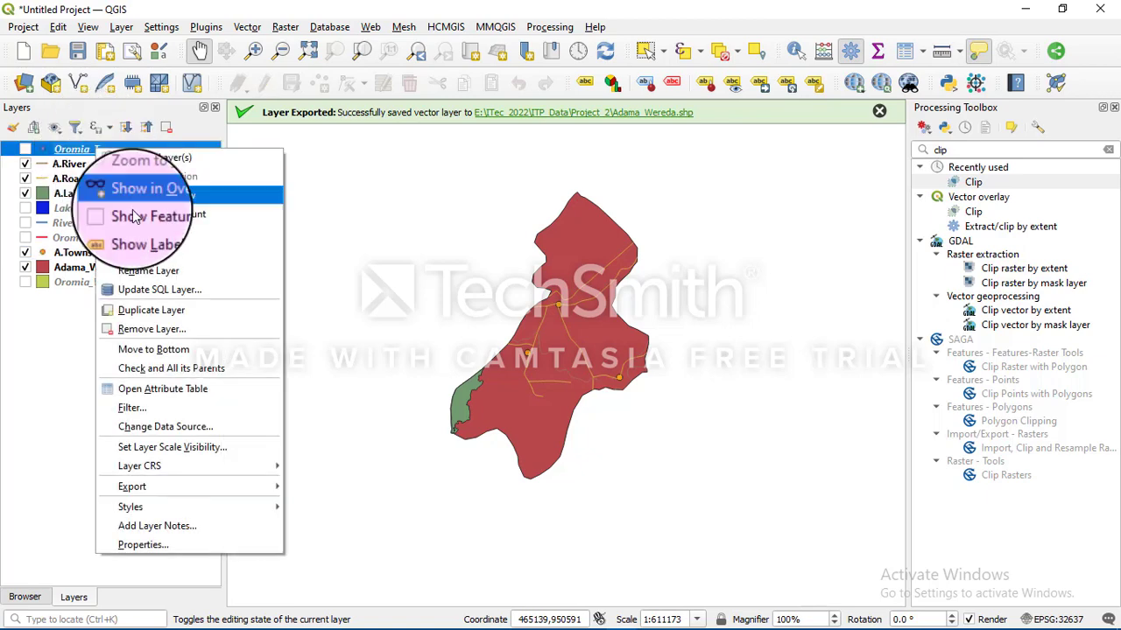
{"action": "left_click", "coordinate": [151, 331]}
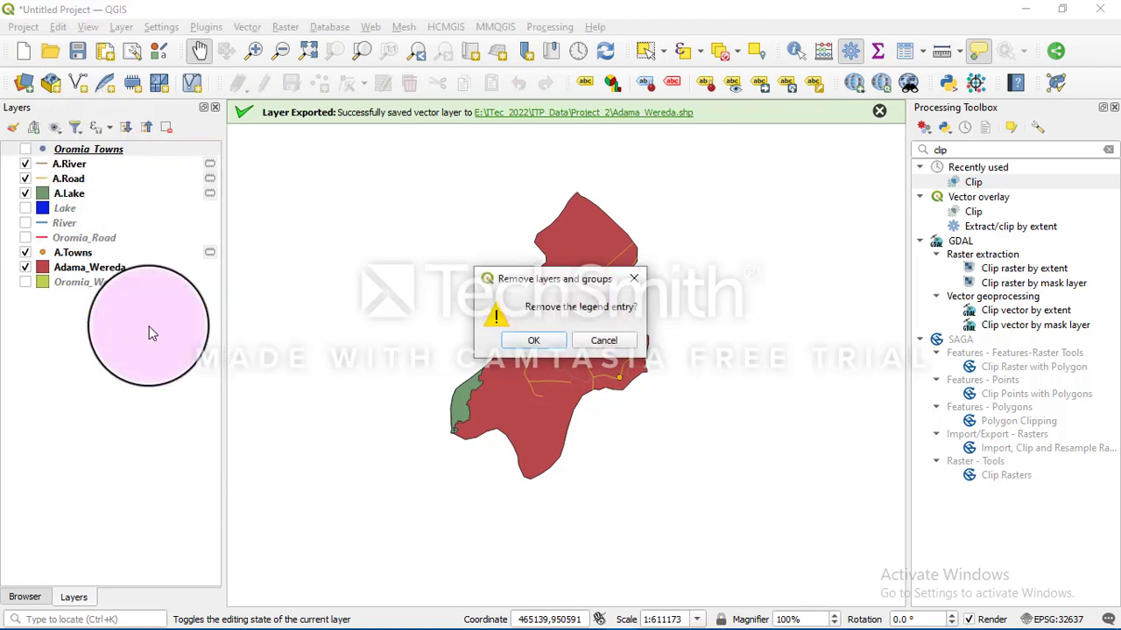
{"action": "left_click", "coordinate": [532, 339]}
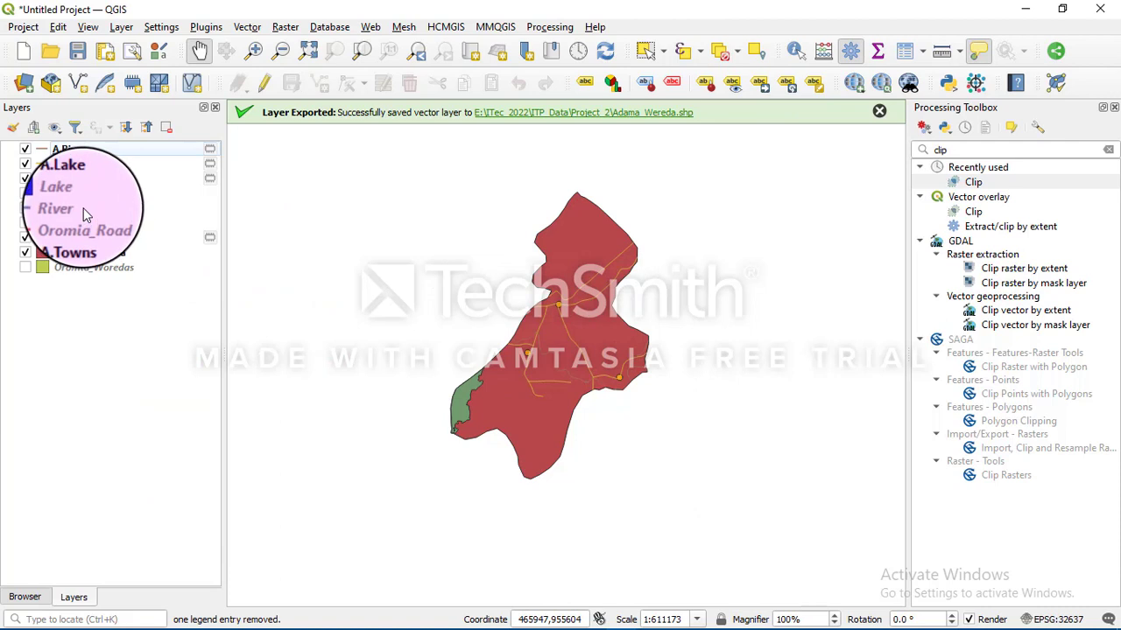
{"action": "left_click", "coordinate": [64, 193]}
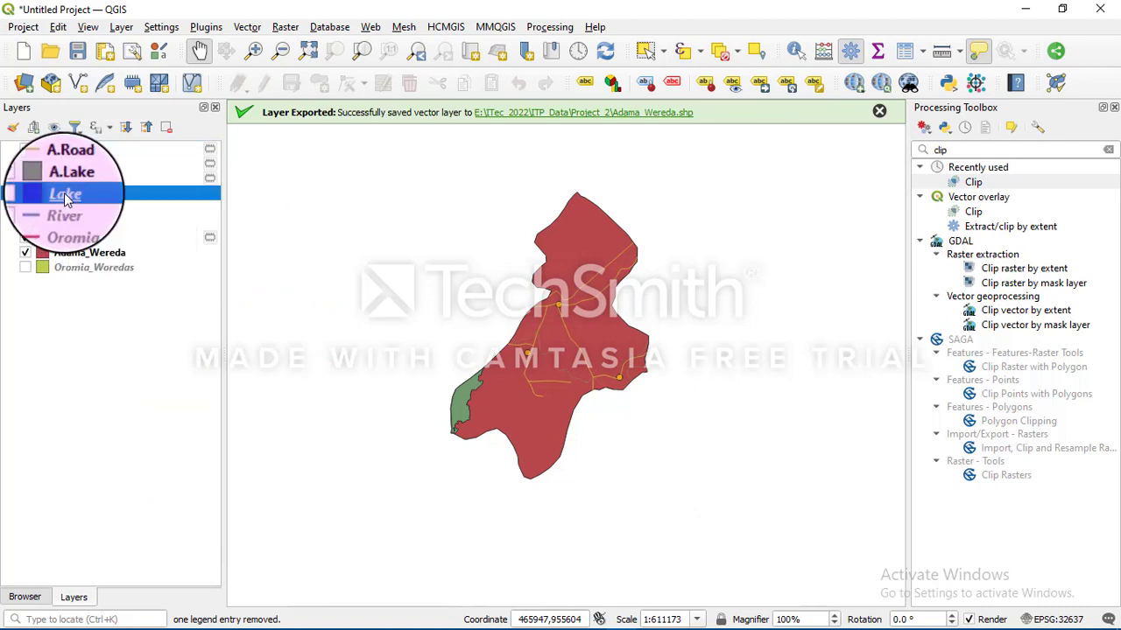
{"action": "right_click", "coordinate": [66, 194]}
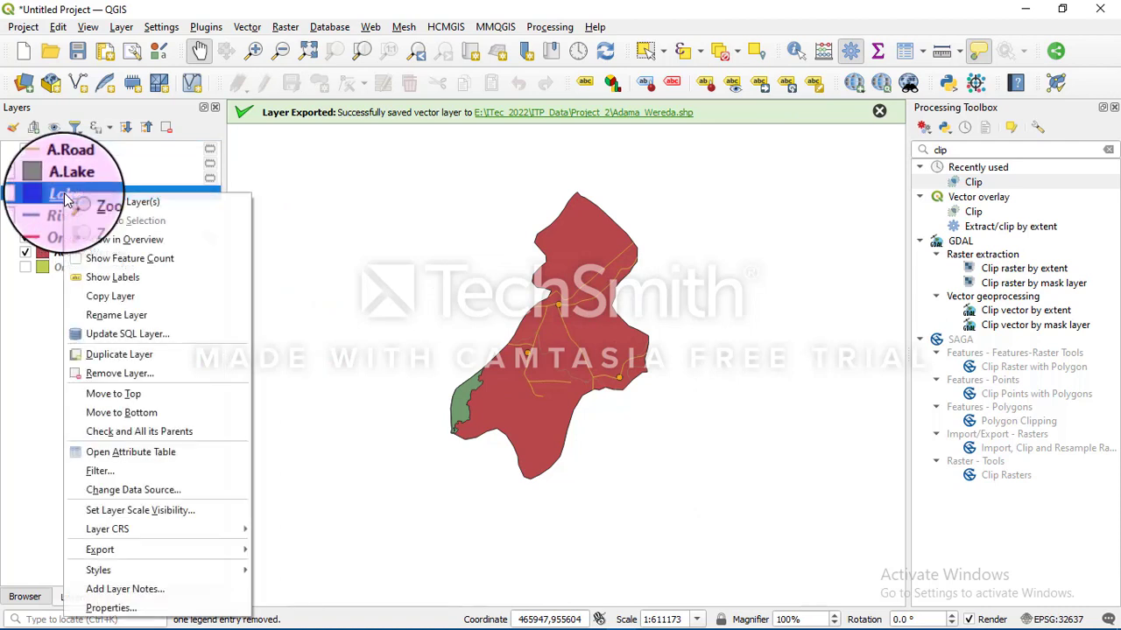
{"action": "left_click", "coordinate": [115, 372]}
{"action": "left_click", "coordinate": [534, 341]}
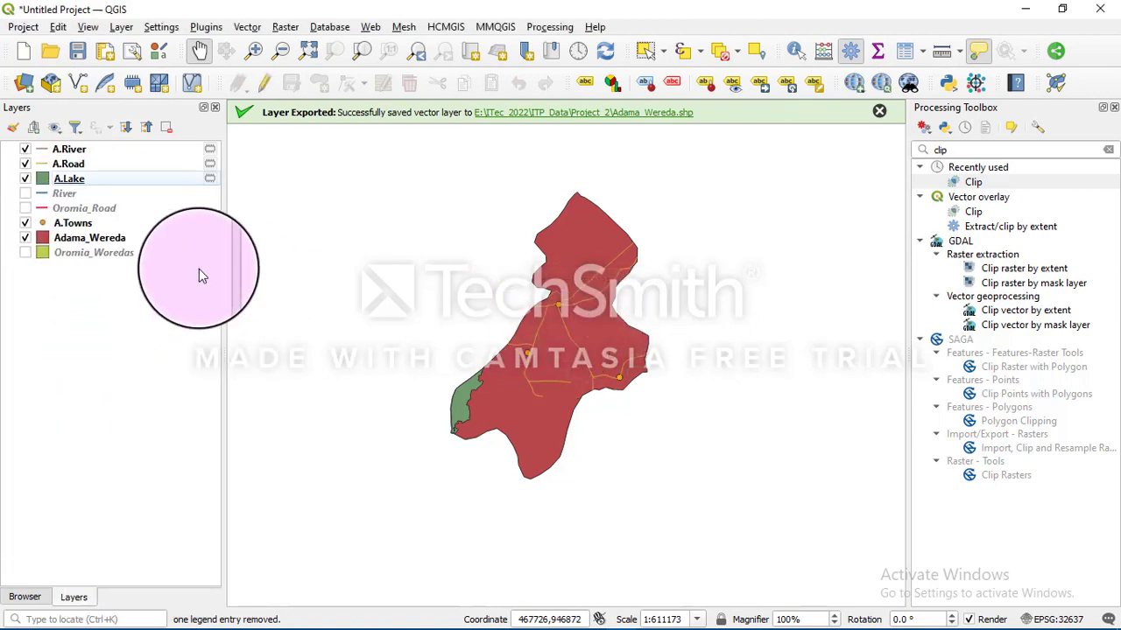
Step: Remove the original River, Oromia_Road and Oromia_Woredas layers from the project together
{"action": "left_click", "coordinate": [58, 190]}
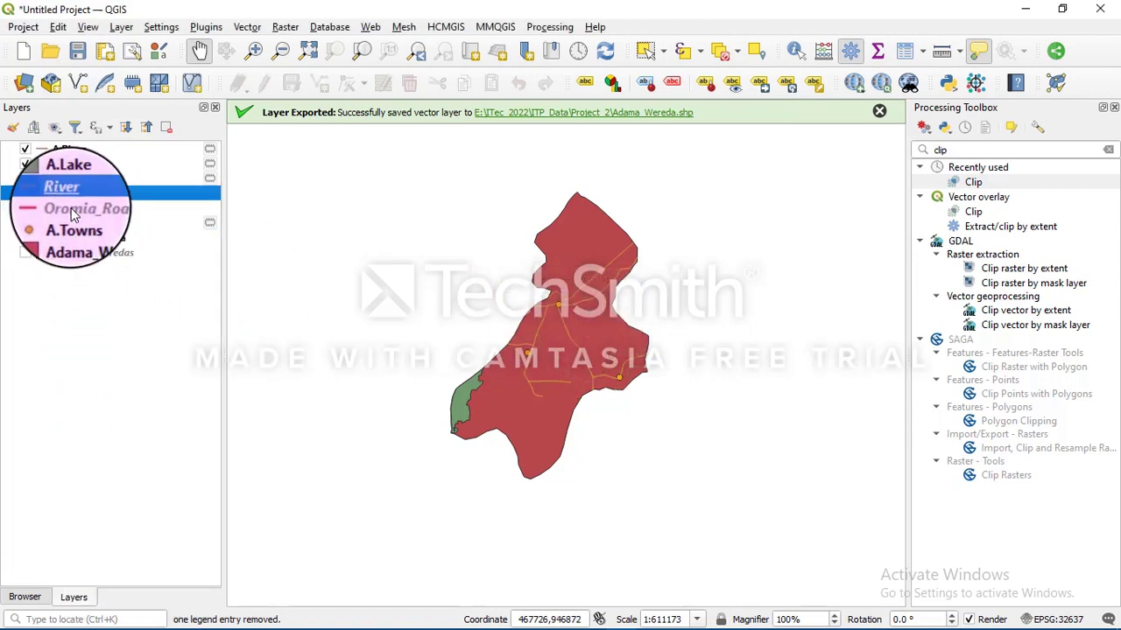
{"action": "left_click", "coordinate": [74, 210], "text": "ctrl"}
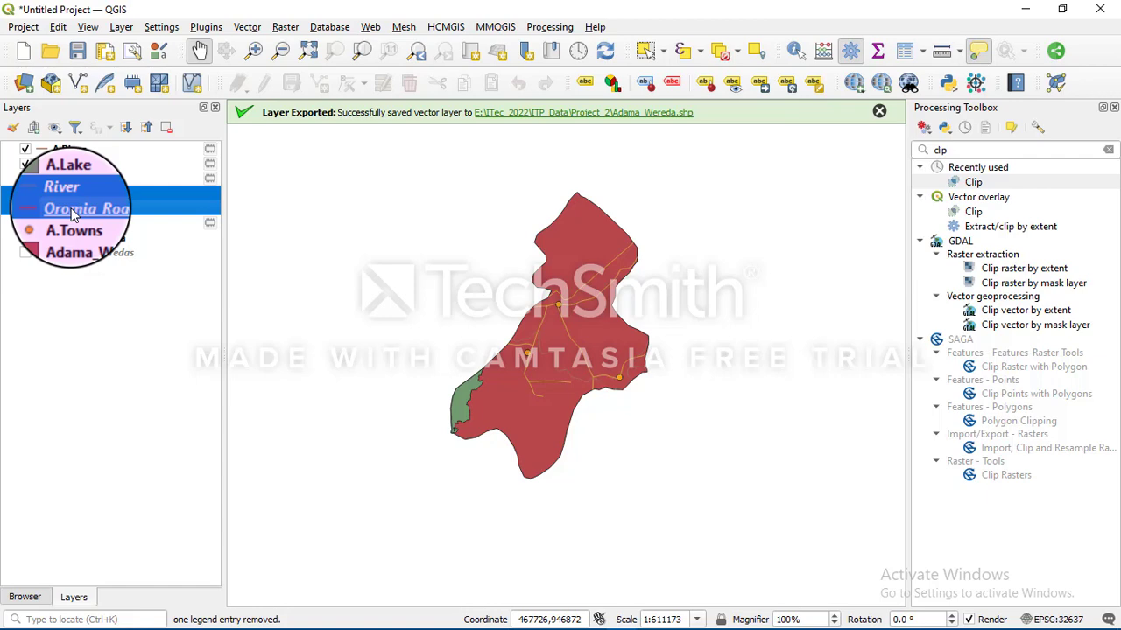
{"action": "left_click", "coordinate": [93, 253], "text": "ctrl"}
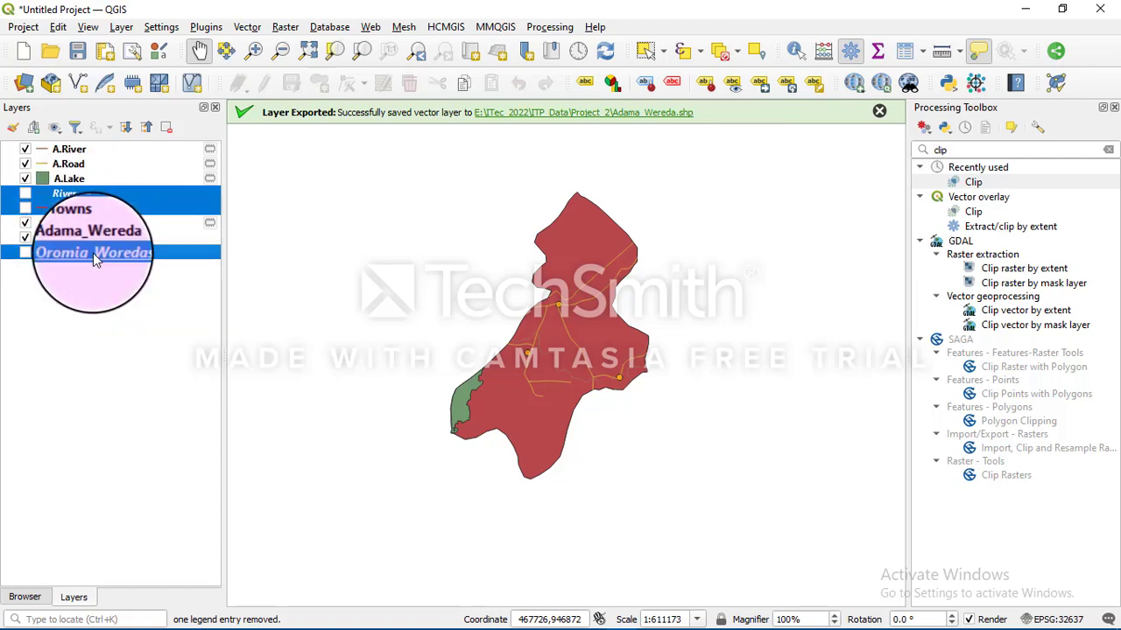
{"action": "right_click", "coordinate": [93, 253]}
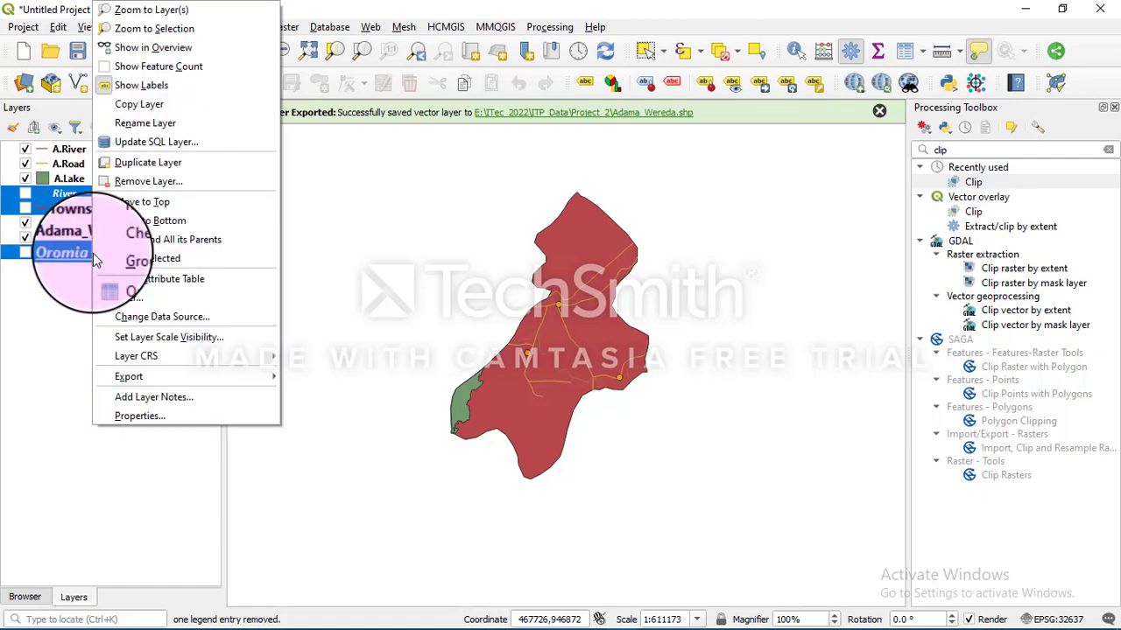
{"action": "left_click", "coordinate": [161, 182]}
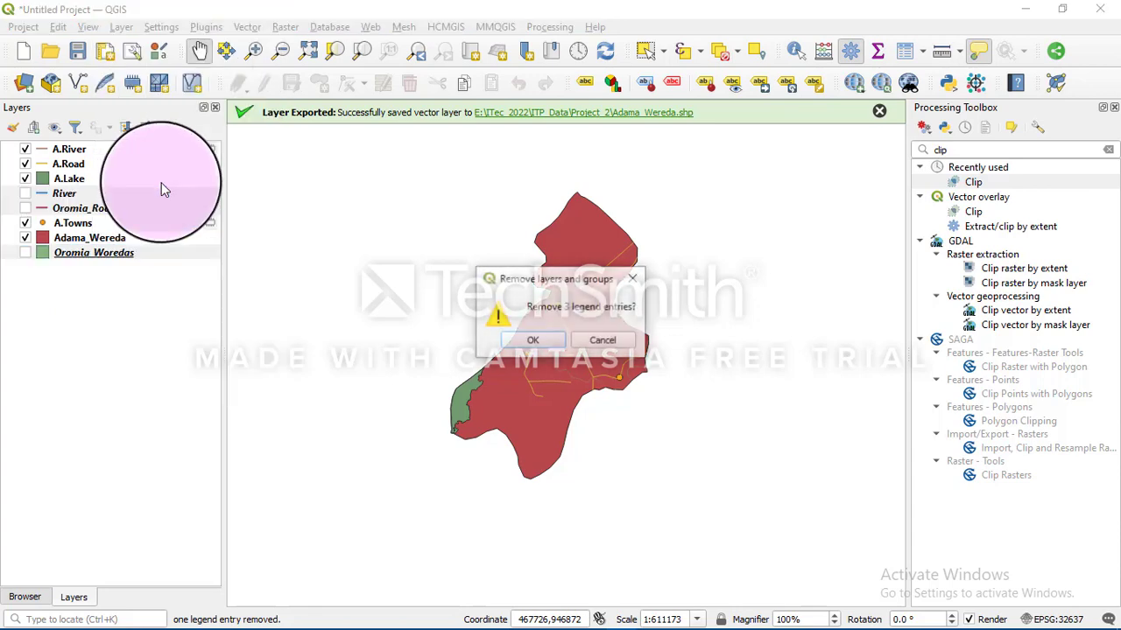
{"action": "left_click", "coordinate": [534, 341]}
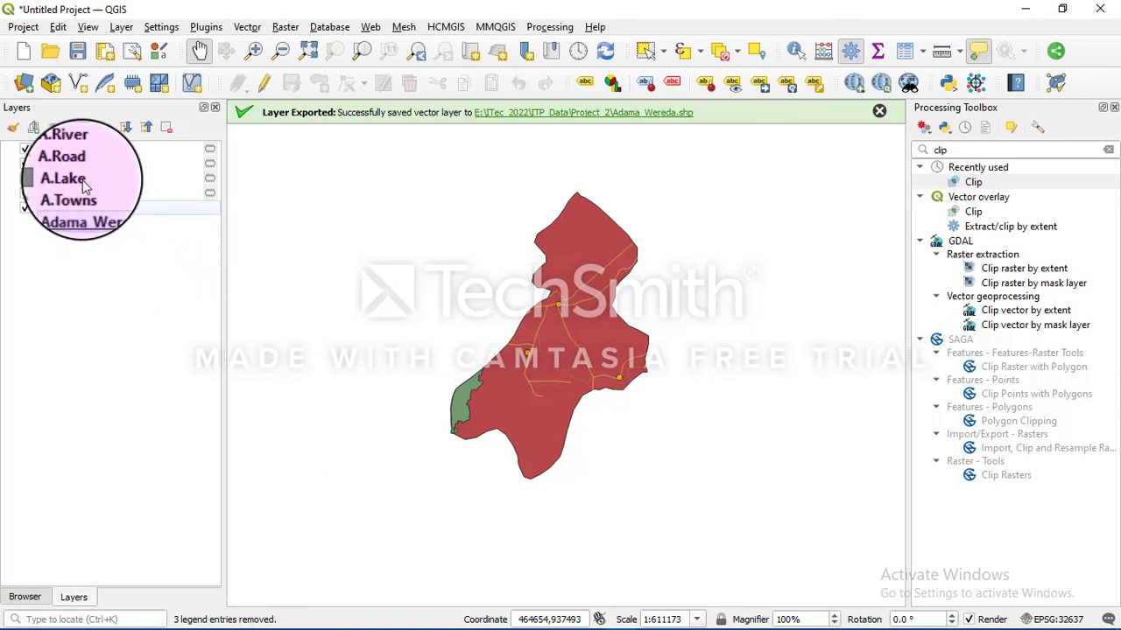
Step: Place the A.Towns layer above all other layers and give it the dot red marker symbol
{"action": "left_click_drag", "start_coordinate": [81, 193], "coordinate": [80, 143]}
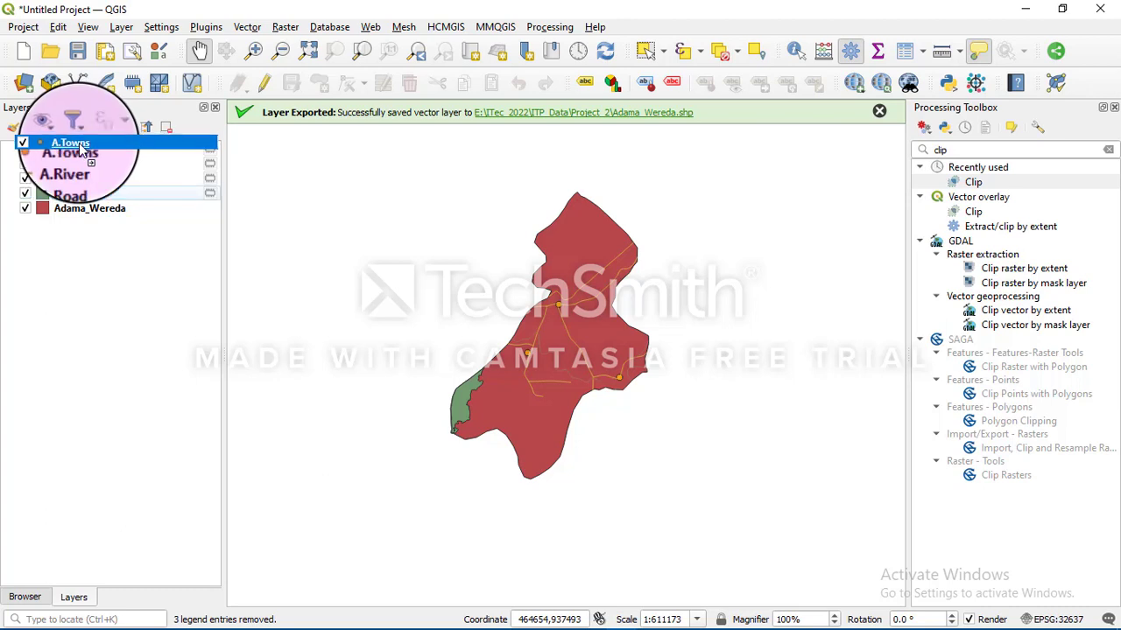
{"action": "left_click_drag", "start_coordinate": [79, 146], "coordinate": [79, 146]}
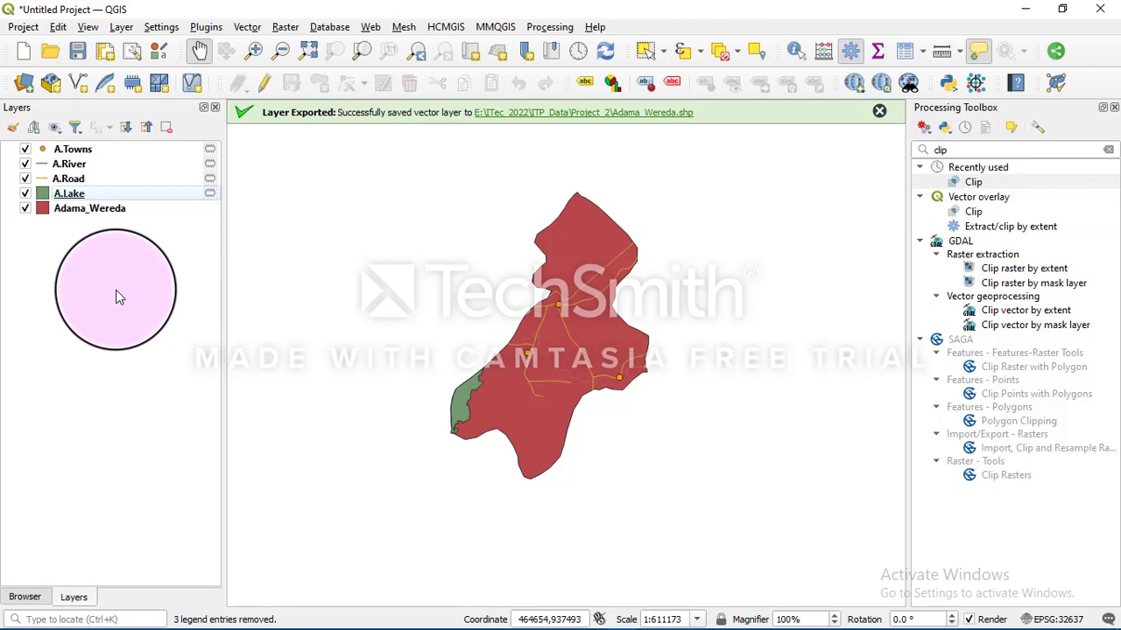
{"action": "right_click", "coordinate": [55, 151]}
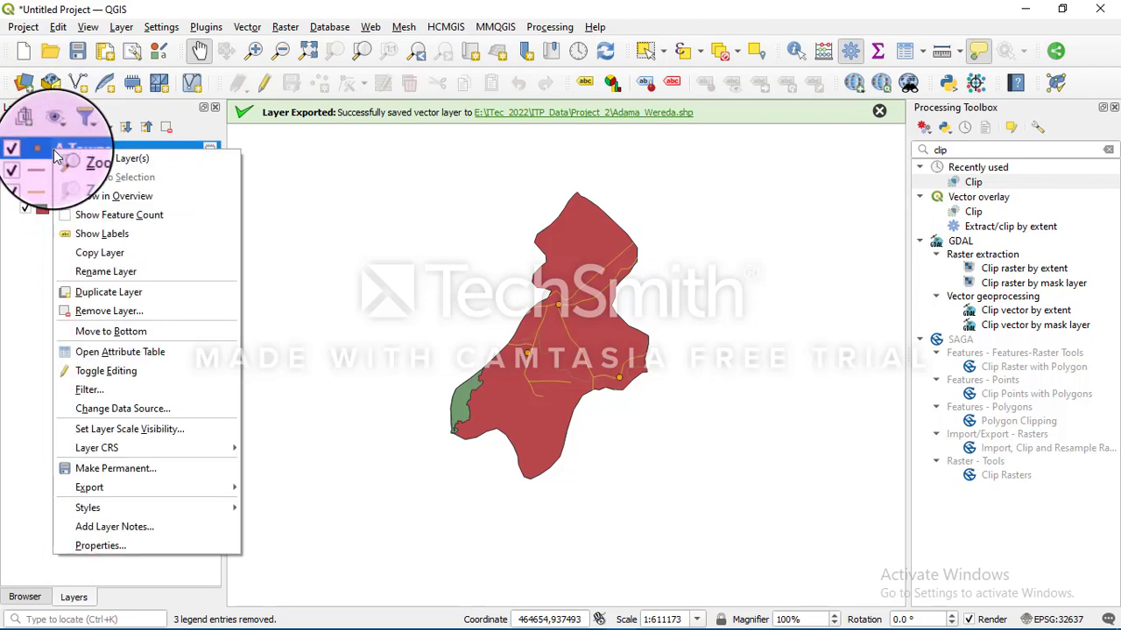
{"action": "left_click", "coordinate": [120, 548]}
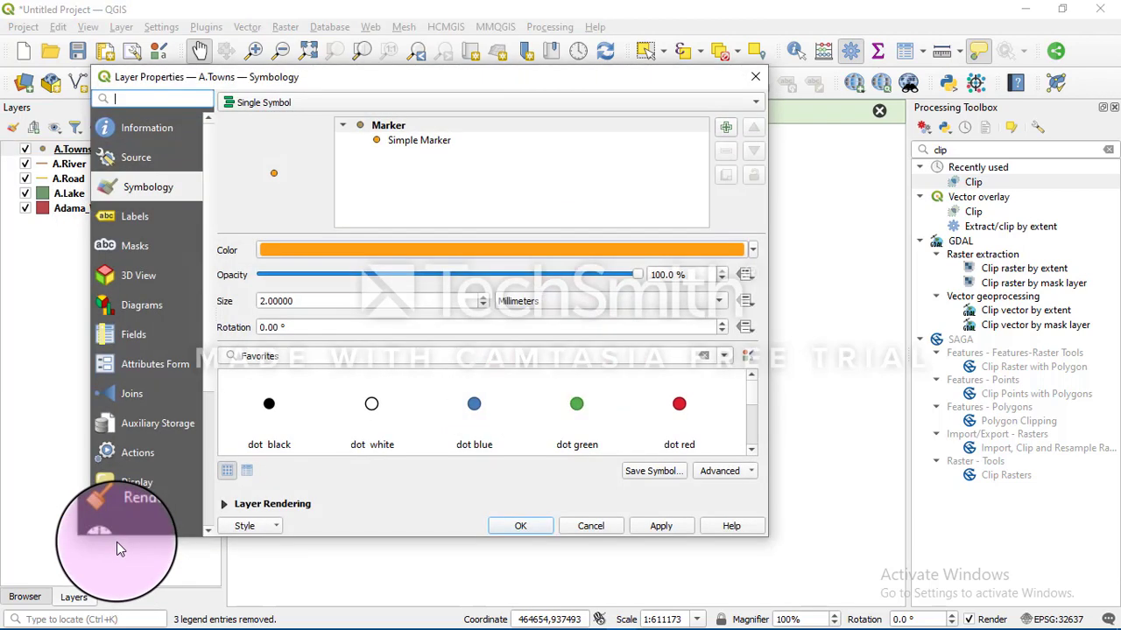
{"action": "left_click", "coordinate": [662, 423]}
{"action": "left_click", "coordinate": [523, 530]}
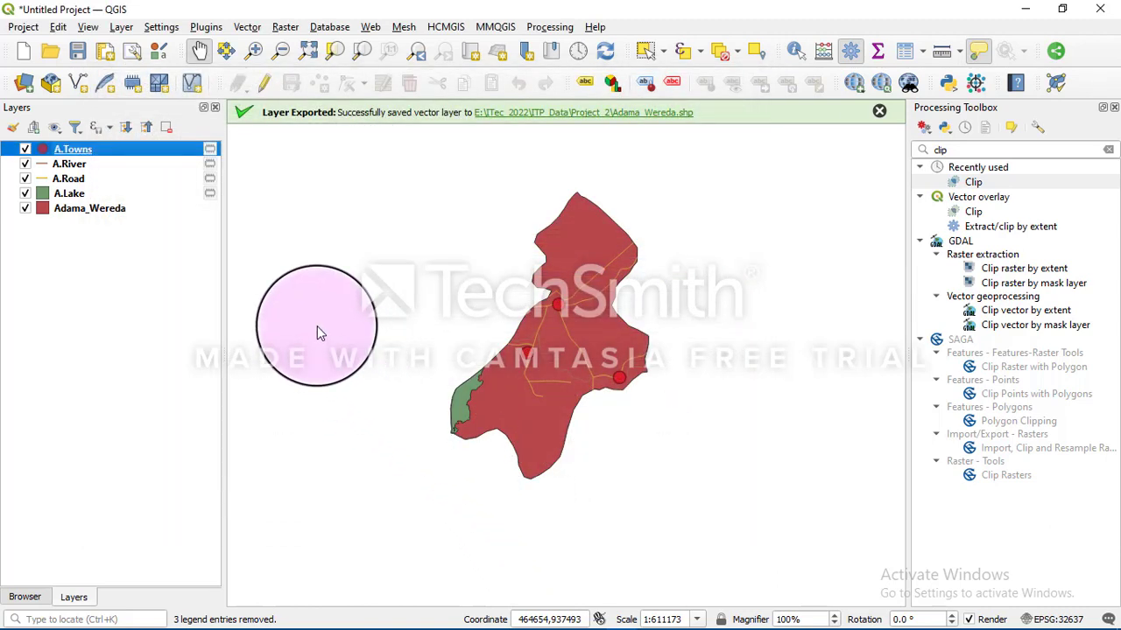
Step: Change the line color of the A.River layer to blue, #1f0de8
{"action": "scroll", "coordinate": [55, 202], "scroll_direction": "up", "scroll_amount": 1}
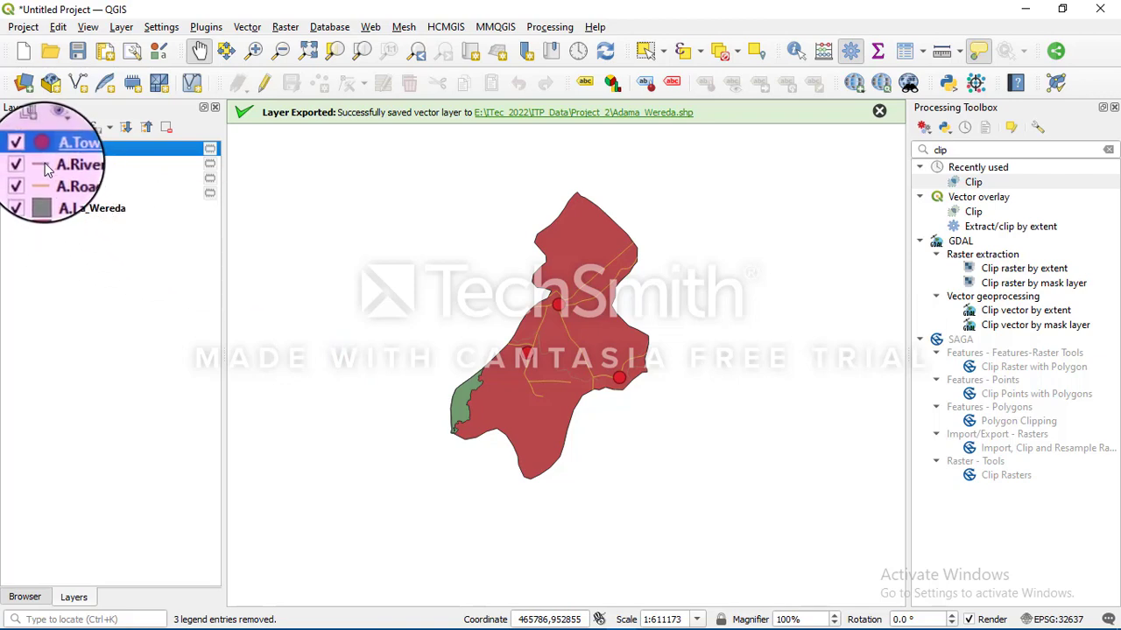
{"action": "right_click", "coordinate": [48, 169]}
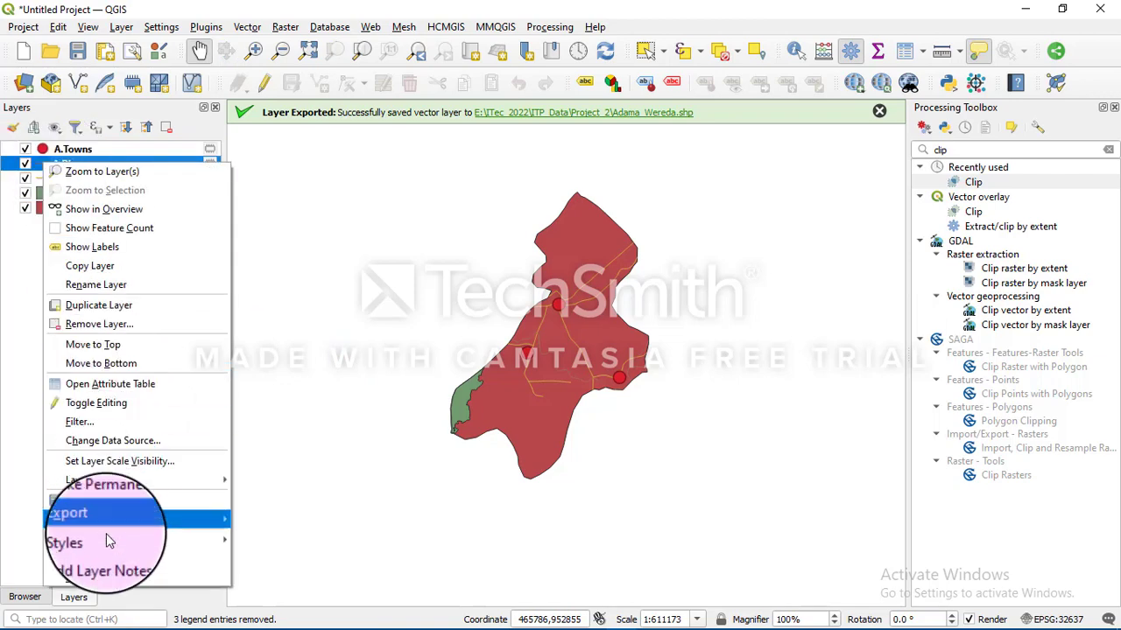
{"action": "left_click", "coordinate": [99, 583]}
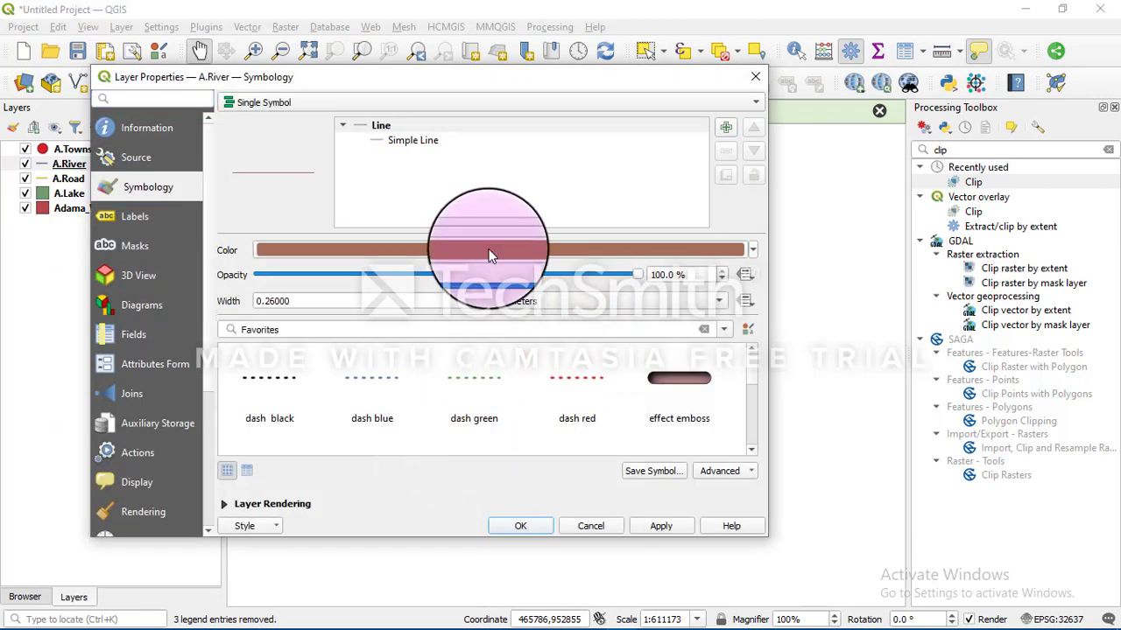
{"action": "left_click", "coordinate": [490, 255]}
{"action": "left_click", "coordinate": [388, 365]}
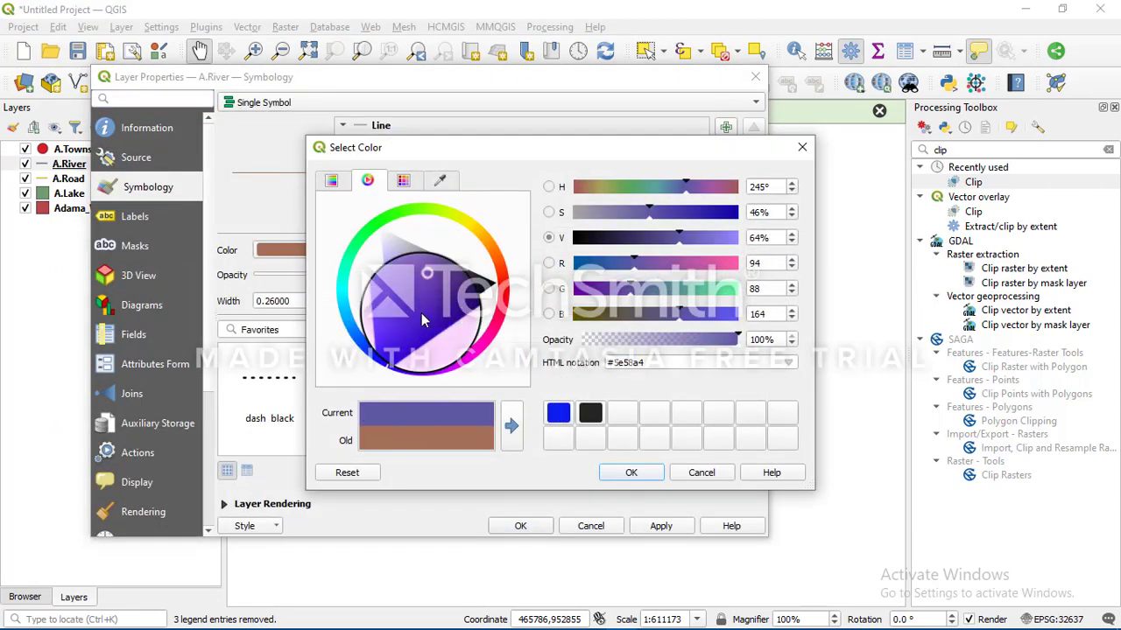
{"action": "left_click", "coordinate": [399, 344]}
{"action": "left_click", "coordinate": [630, 474]}
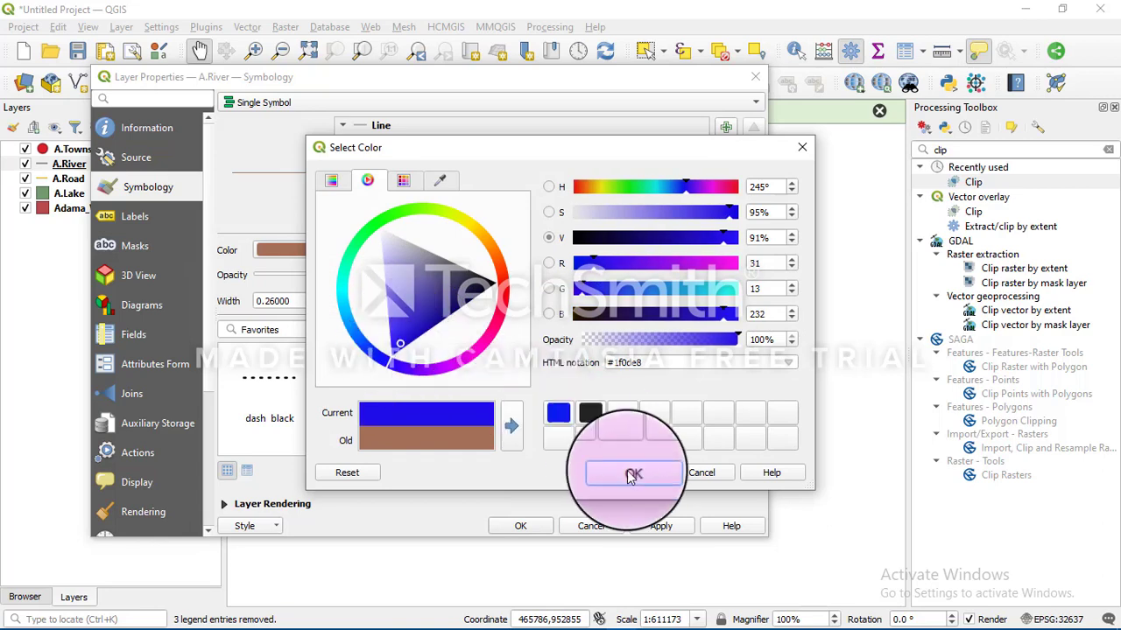
{"action": "left_click", "coordinate": [534, 531]}
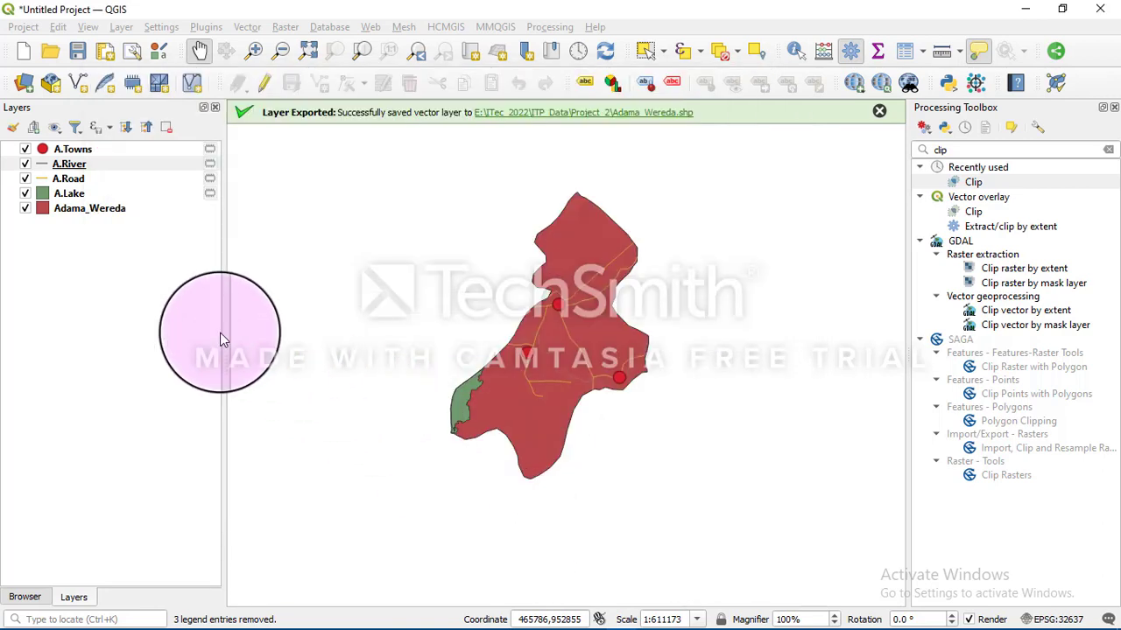
Step: Set the stroke width of the A.River layer's simple line to 1.46 millimeters
{"action": "right_click", "coordinate": [107, 167]}
{"action": "left_click", "coordinate": [191, 571]}
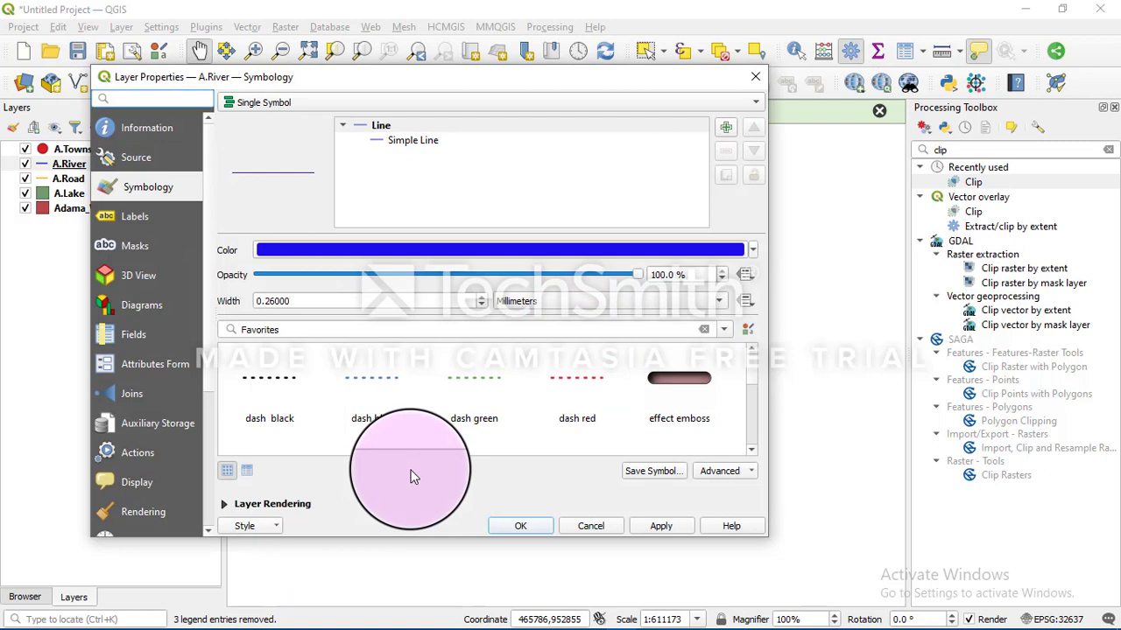
{"action": "left_click", "coordinate": [380, 140]}
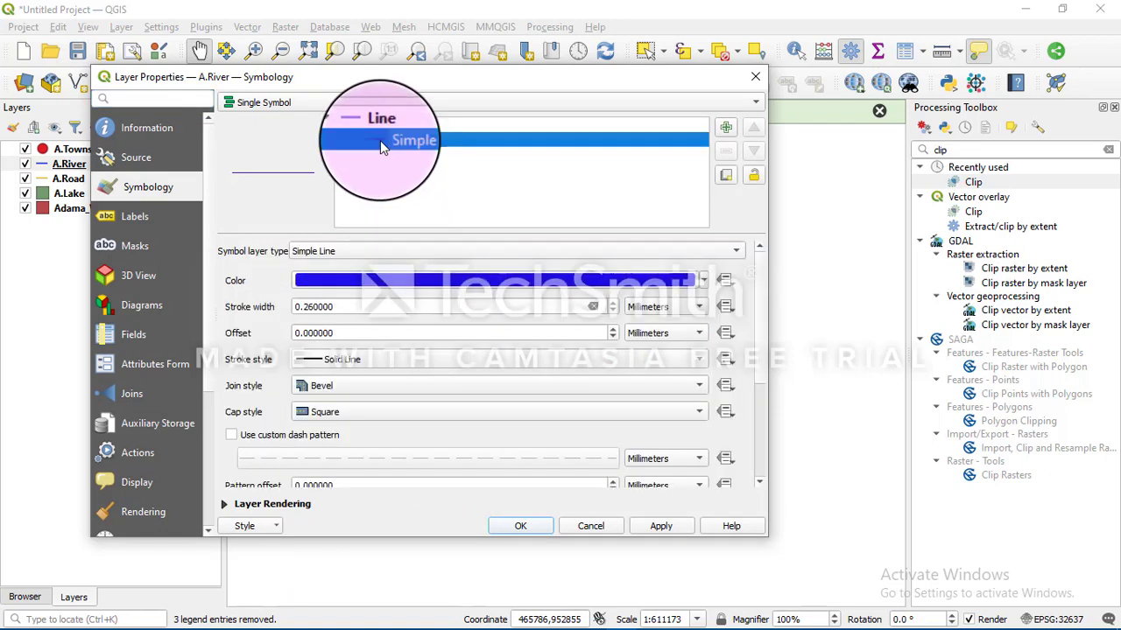
{"action": "left_click", "coordinate": [615, 303]}
{"action": "left_click", "coordinate": [614, 303]}
{"action": "left_click", "coordinate": [615, 303]}
{"action": "left_click", "coordinate": [615, 302]}
{"action": "left_click", "coordinate": [615, 303]}
{"action": "left_click", "coordinate": [615, 303]}
{"action": "left_click", "coordinate": [614, 303]}
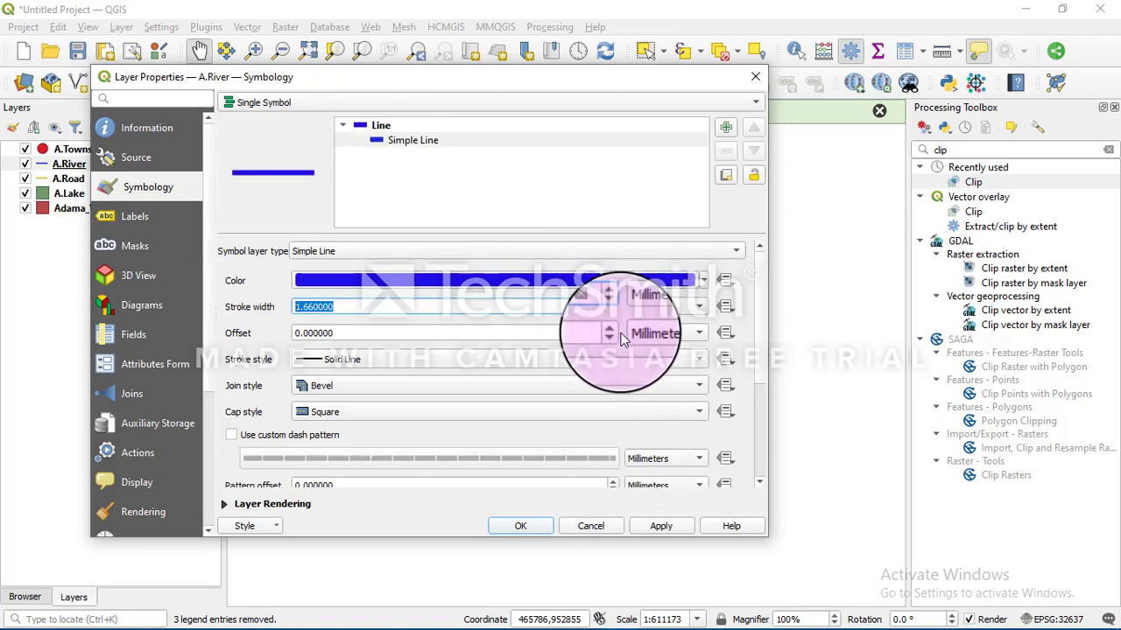
{"action": "left_click", "coordinate": [612, 311]}
{"action": "left_click", "coordinate": [655, 530]}
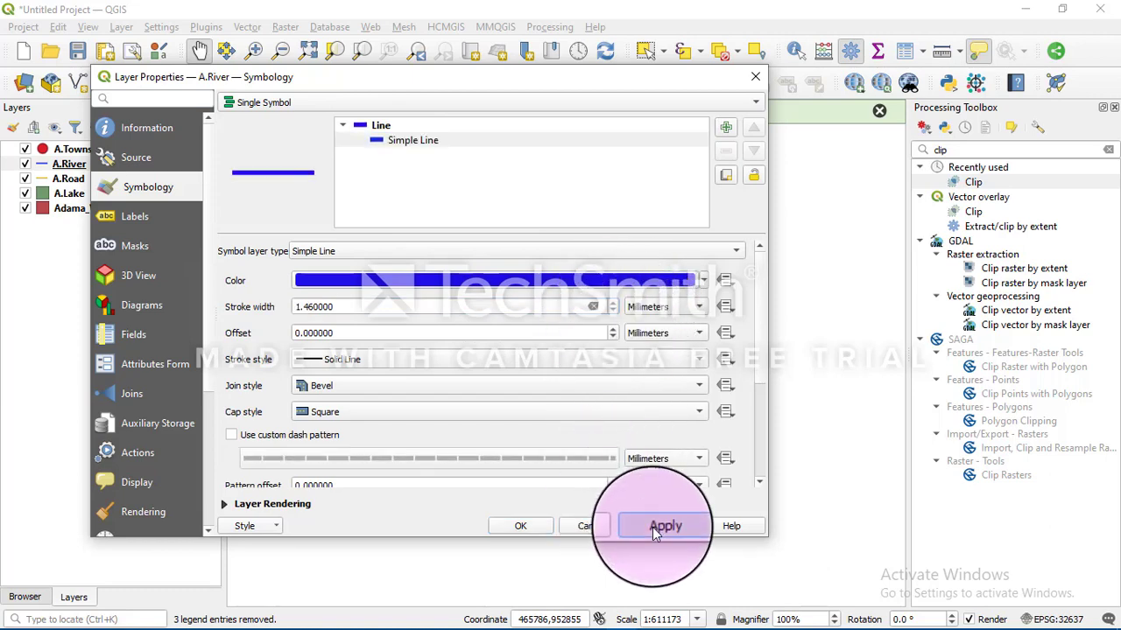
{"action": "left_click", "coordinate": [524, 527]}
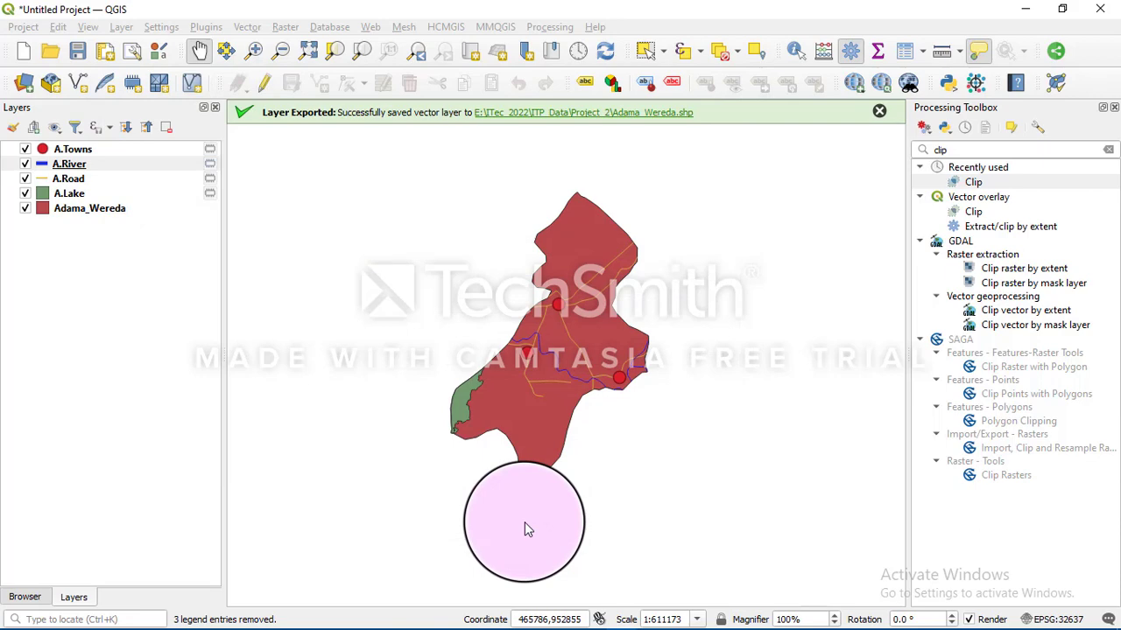
Step: Change the line color of the A.Road layer to red, #ff0d0d
{"action": "right_click", "coordinate": [46, 178]}
{"action": "left_click", "coordinate": [74, 591]}
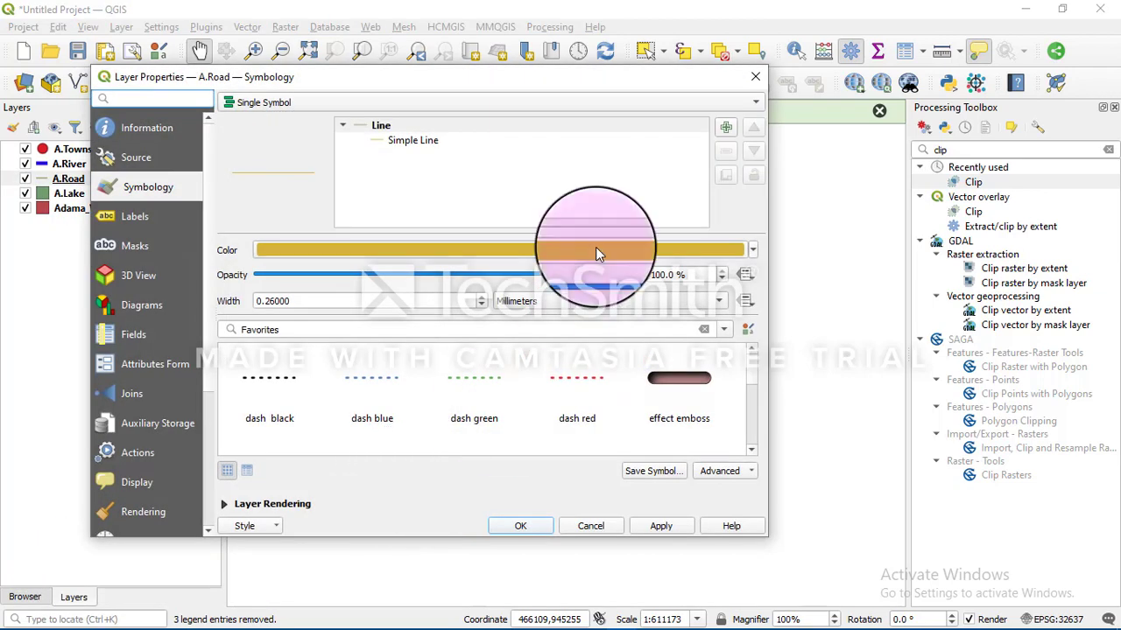
{"action": "left_click", "coordinate": [596, 251]}
{"action": "left_click", "coordinate": [507, 289]}
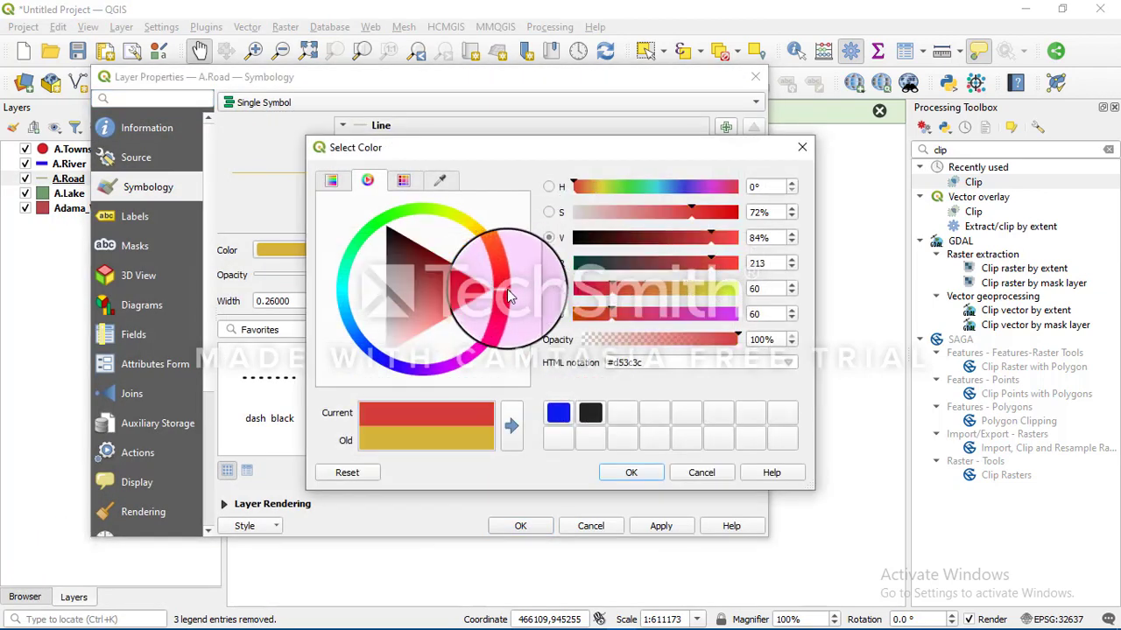
{"action": "left_click_drag", "start_coordinate": [454, 300], "coordinate": [493, 299]}
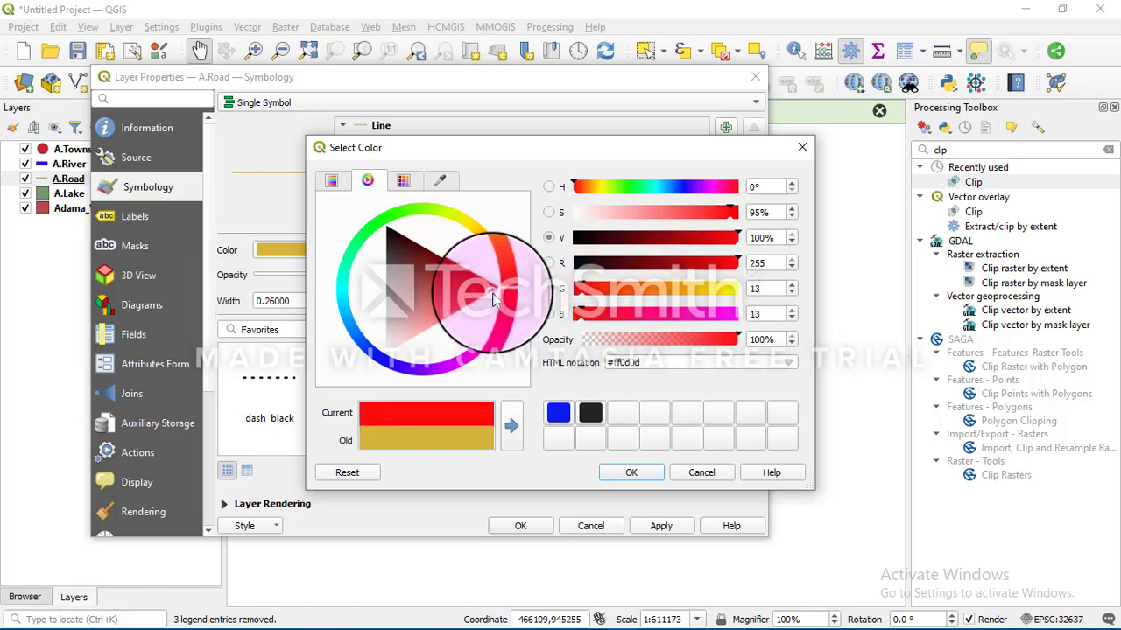
{"action": "left_click", "coordinate": [633, 477]}
{"action": "left_click", "coordinate": [520, 528]}
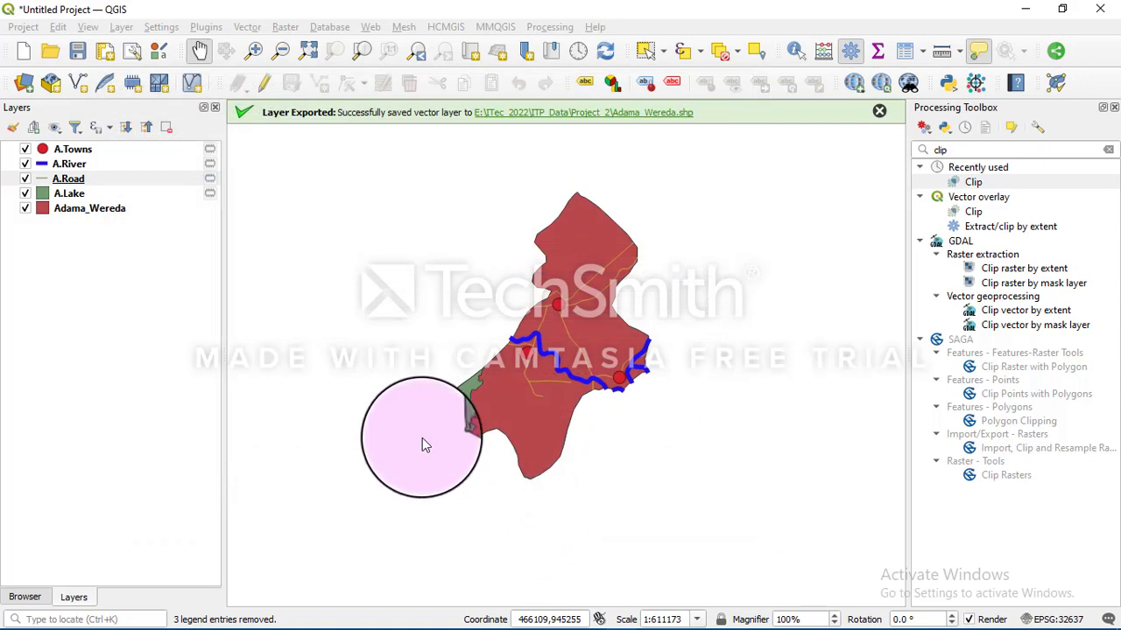
{"action": "left_click", "coordinate": [63, 178]}
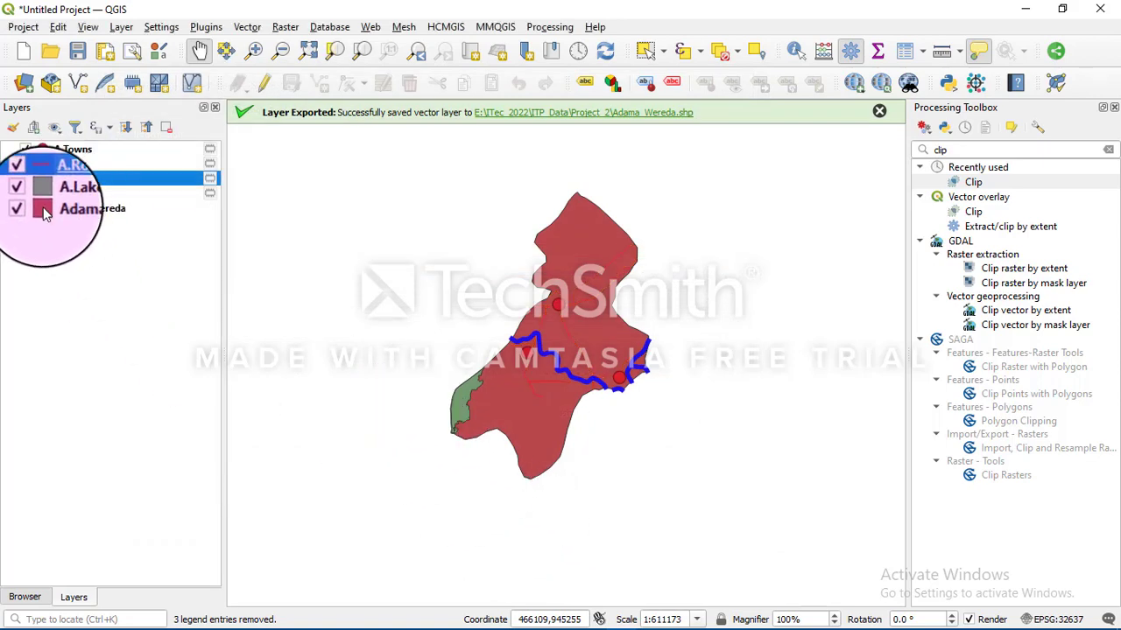
Step: Change the fill color of the A.Lake layer to blue
{"action": "left_click", "coordinate": [63, 199]}
{"action": "right_click", "coordinate": [63, 199]}
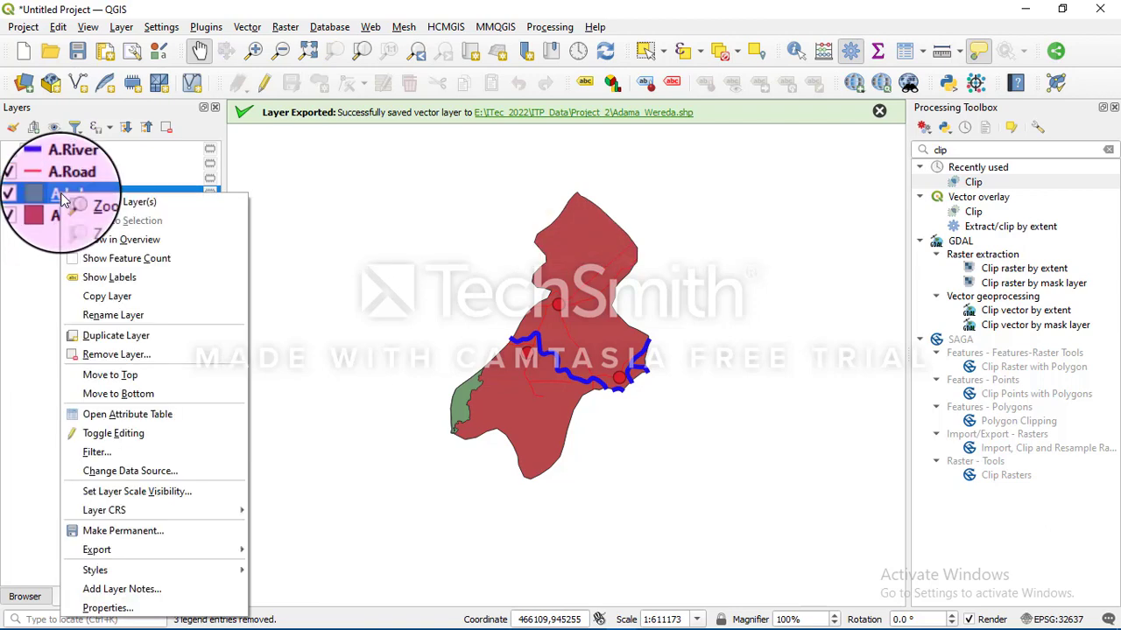
{"action": "left_click", "coordinate": [311, 506]}
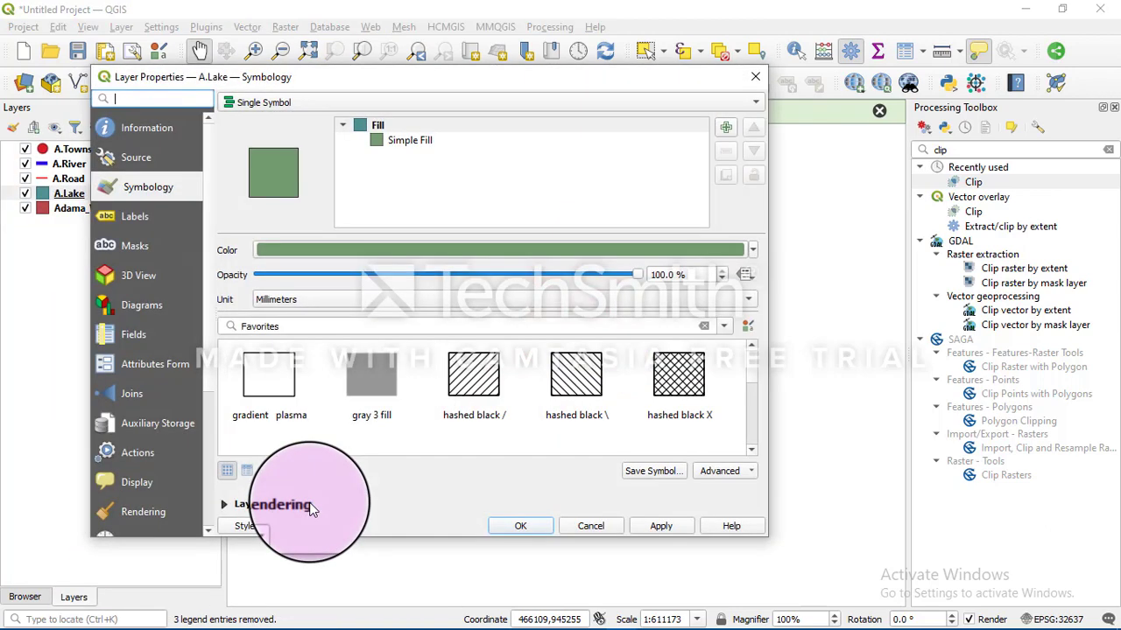
{"action": "left_click", "coordinate": [432, 247]}
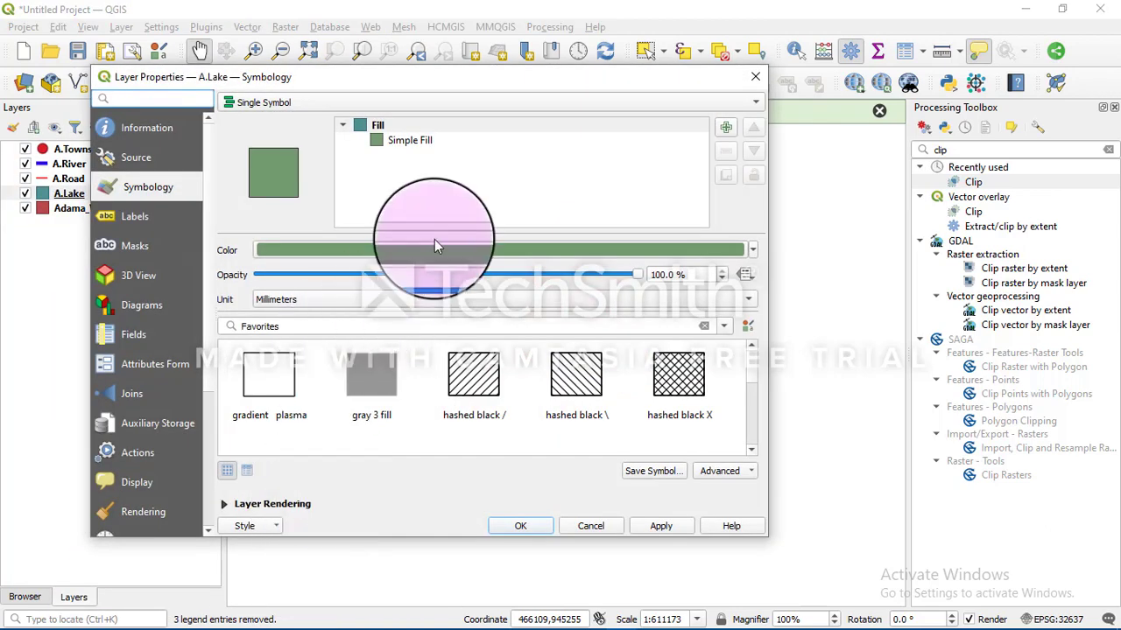
{"action": "left_click", "coordinate": [383, 369]}
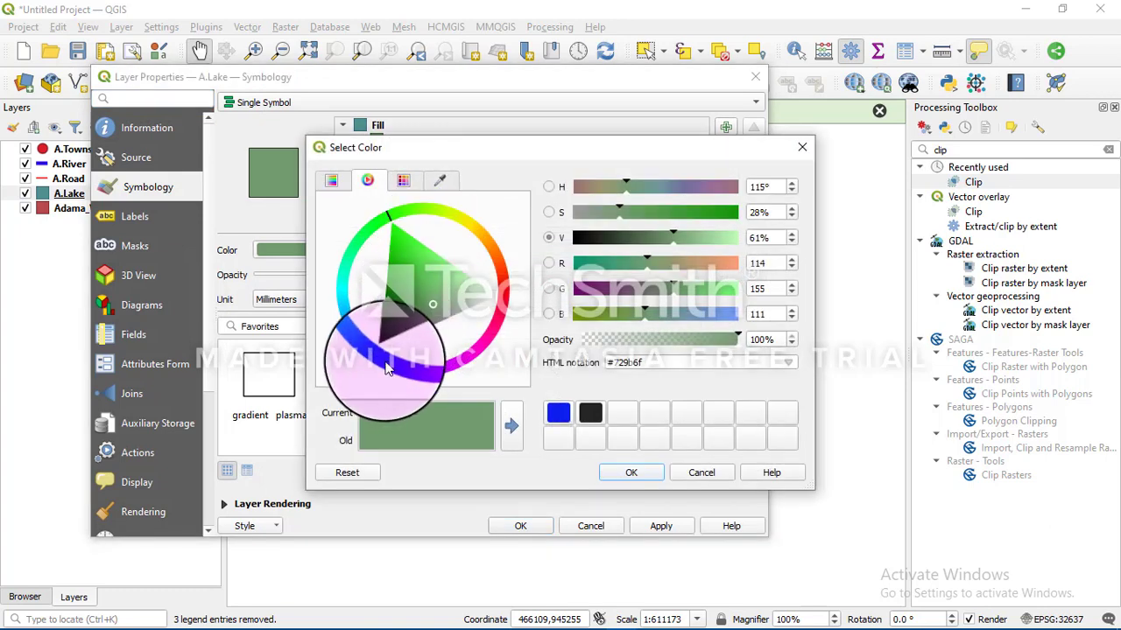
{"action": "left_click_drag", "start_coordinate": [421, 281], "coordinate": [402, 339]}
{"action": "left_click", "coordinate": [631, 471]}
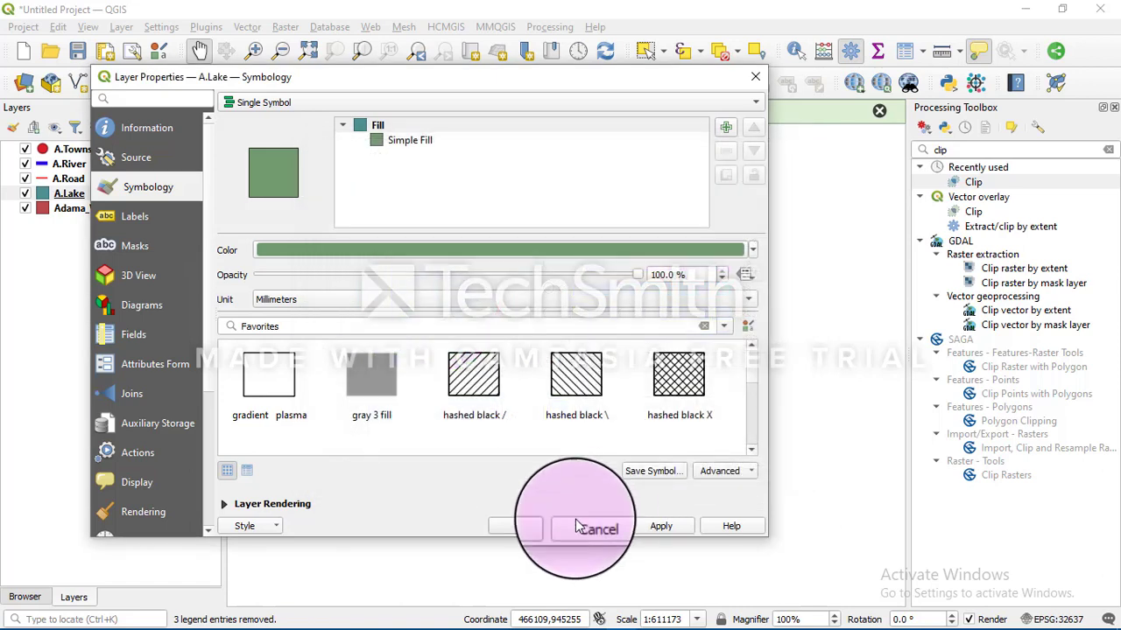
{"action": "left_click", "coordinate": [520, 525]}
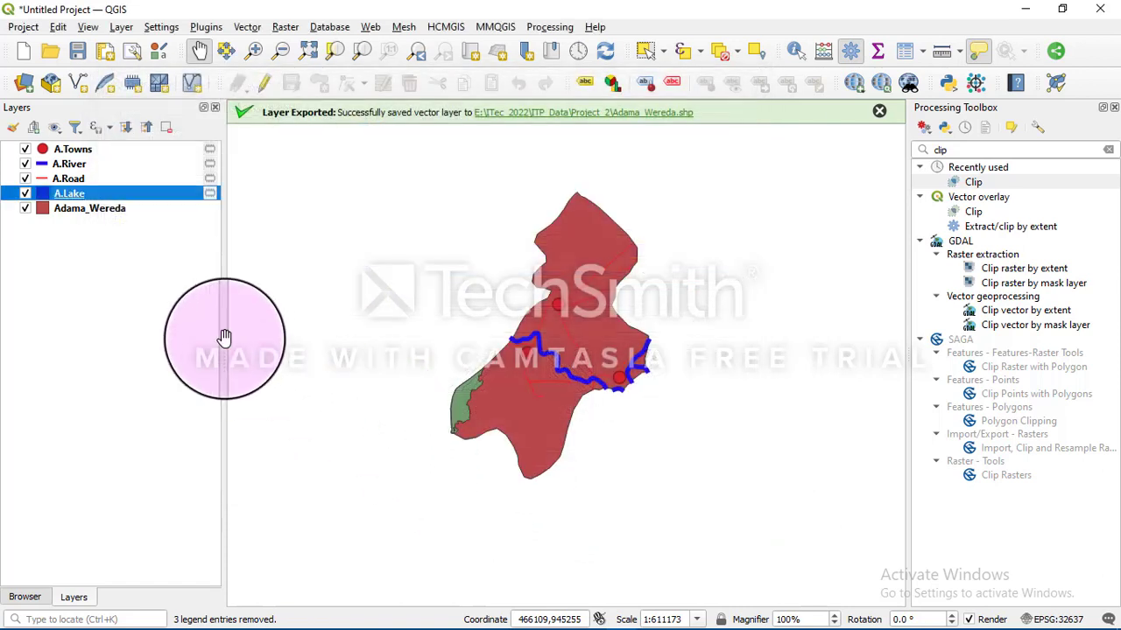
Step: Change the fill color of the Adama_Wereda layer to a muted grayish red, #9f8e8e
{"action": "left_click", "coordinate": [43, 209]}
{"action": "right_click", "coordinate": [43, 208]}
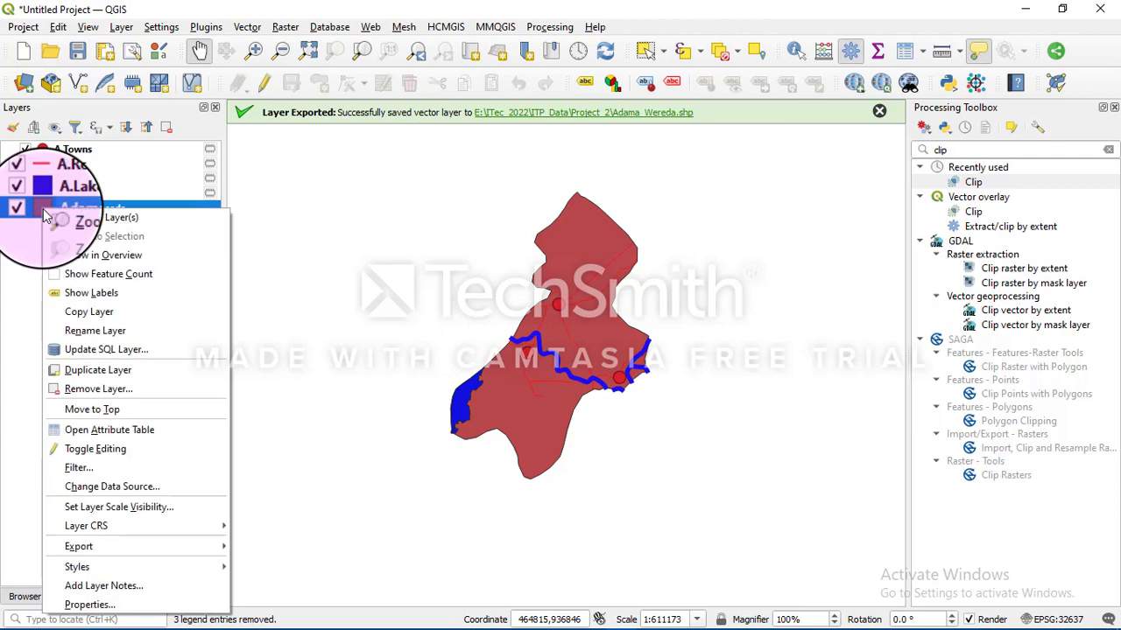
{"action": "left_click", "coordinate": [98, 606]}
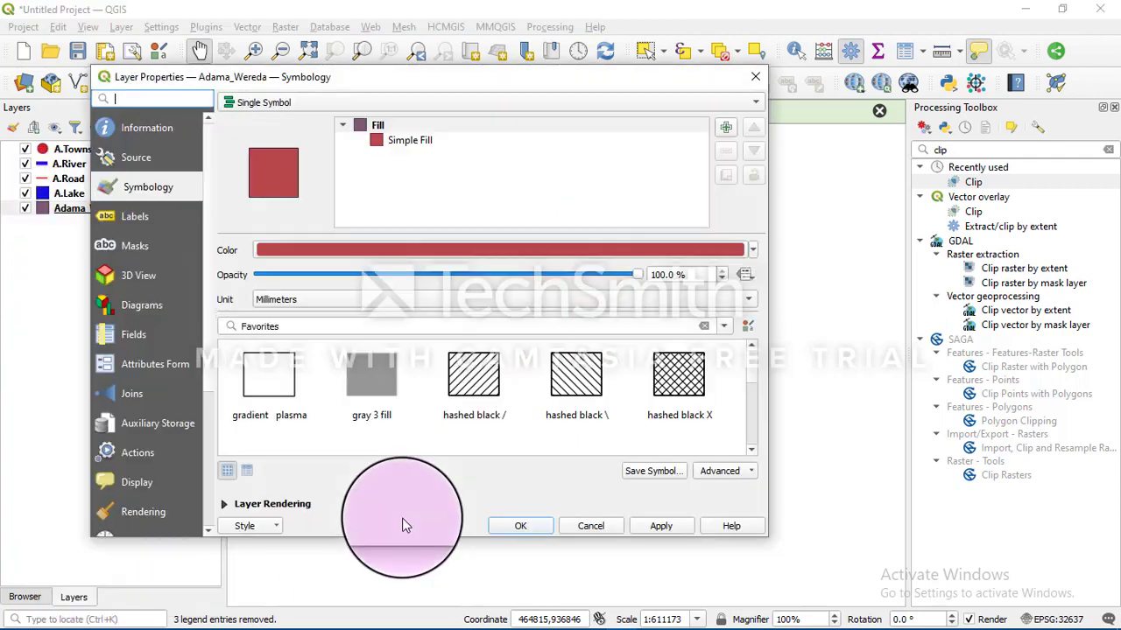
{"action": "left_click", "coordinate": [400, 250]}
{"action": "left_click_drag", "start_coordinate": [398, 249], "coordinate": [393, 299]}
{"action": "left_click", "coordinate": [631, 473]}
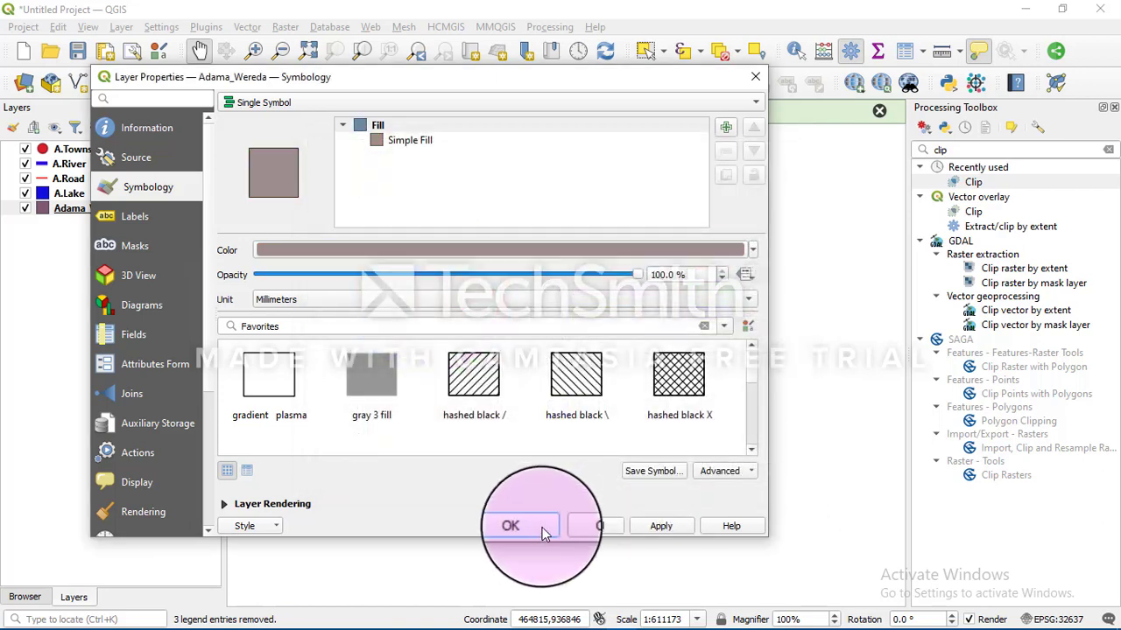
{"action": "left_click", "coordinate": [520, 525]}
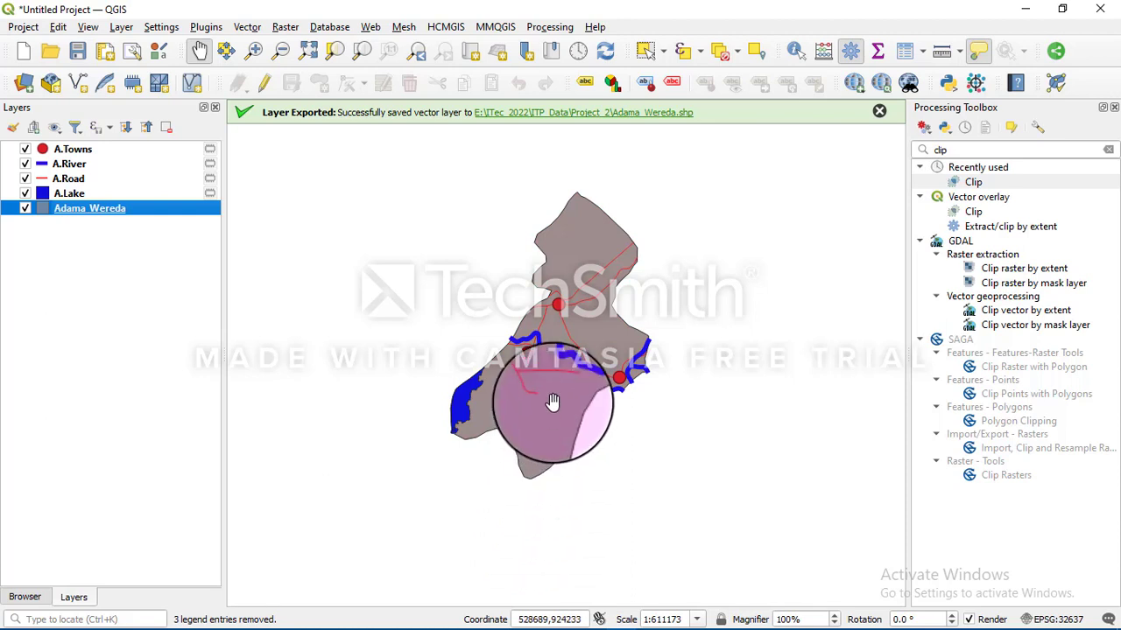
Step: Change the fill color of the Adama_Wereda layer to green, #3de496
{"action": "left_click_drag", "start_coordinate": [555, 418], "coordinate": [546, 409]}
{"action": "right_click", "coordinate": [75, 212]}
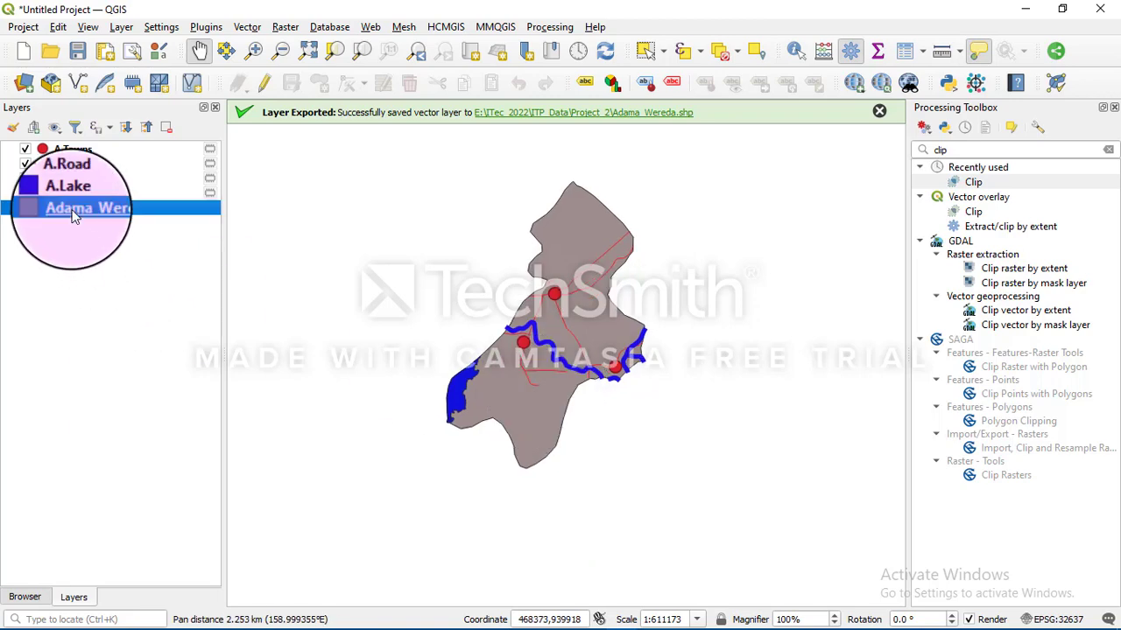
{"action": "left_click", "coordinate": [128, 611]}
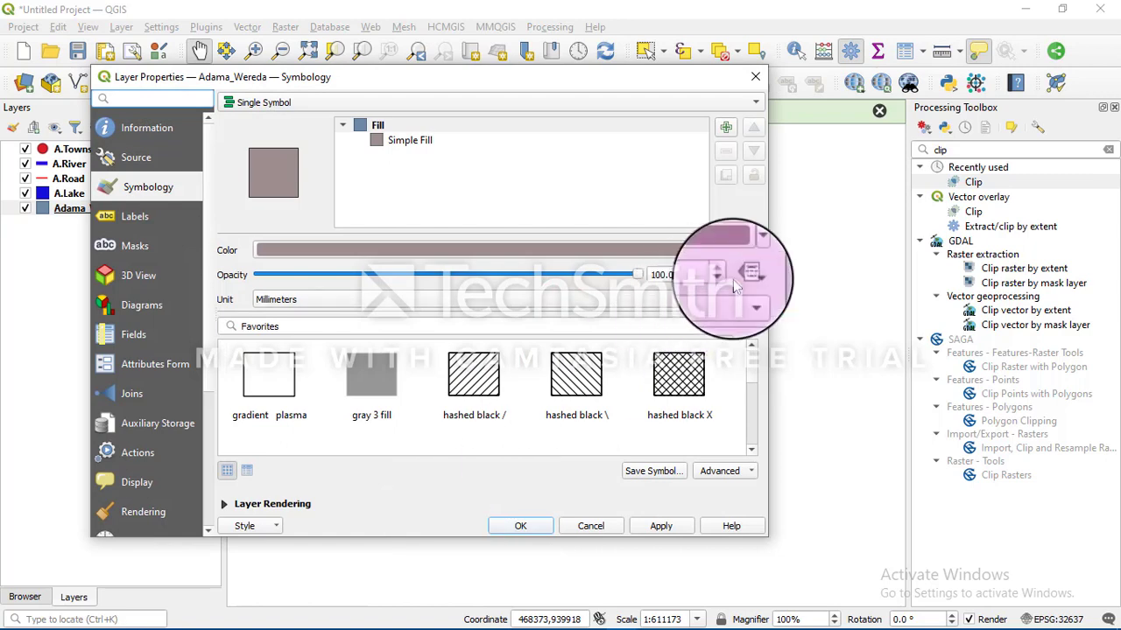
{"action": "left_click", "coordinate": [725, 252]}
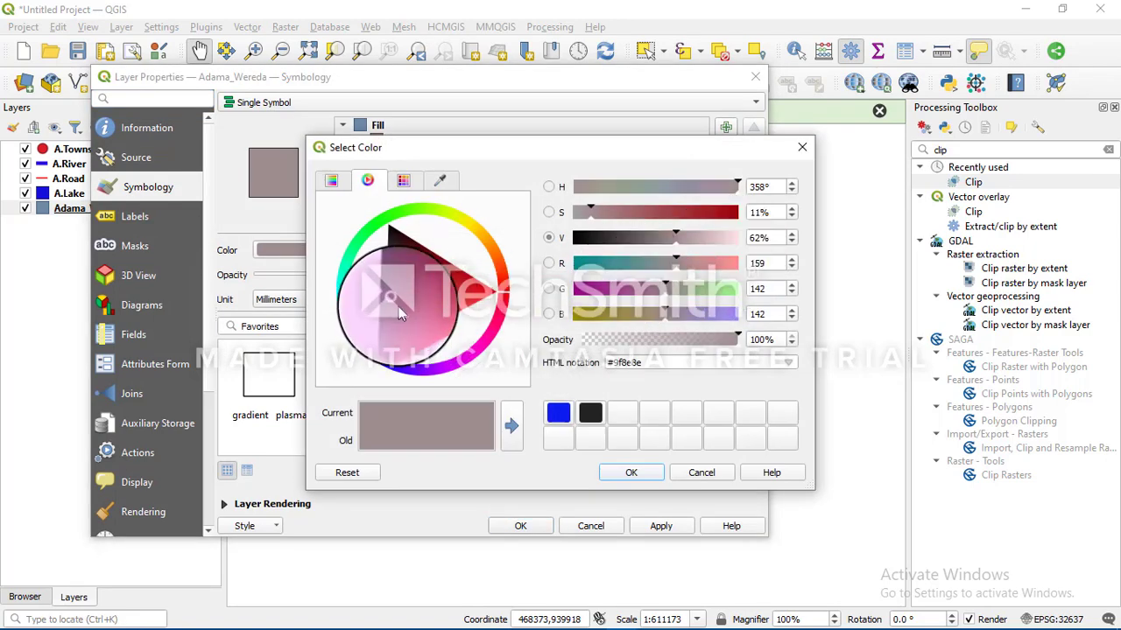
{"action": "left_click", "coordinate": [349, 251]}
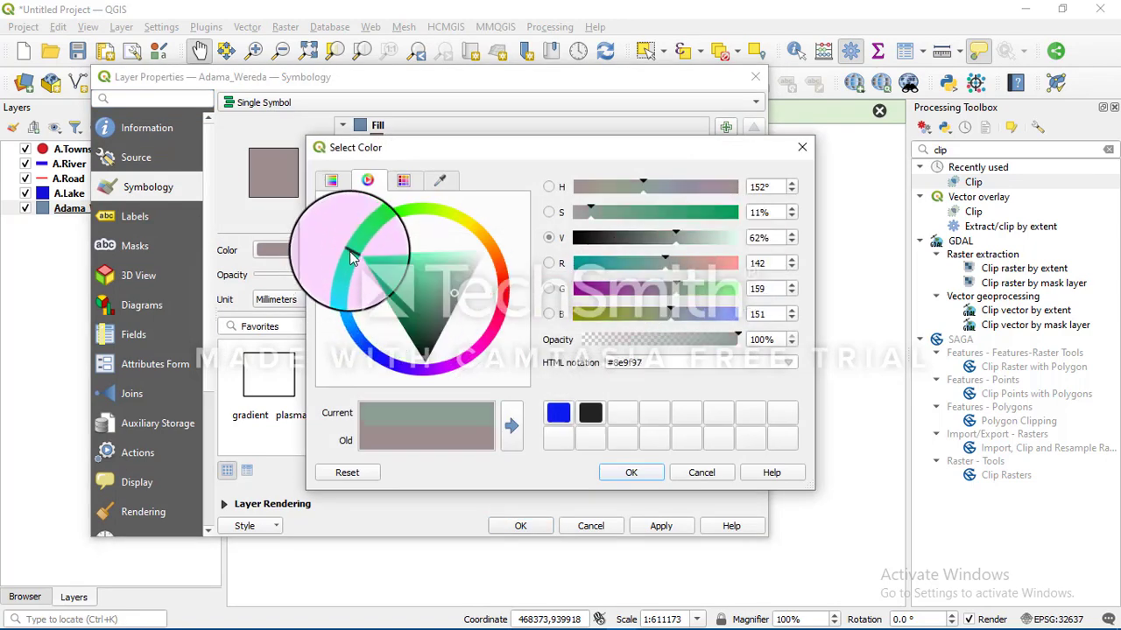
{"action": "left_click", "coordinate": [444, 290]}
{"action": "left_click_drag", "start_coordinate": [442, 289], "coordinate": [394, 263]}
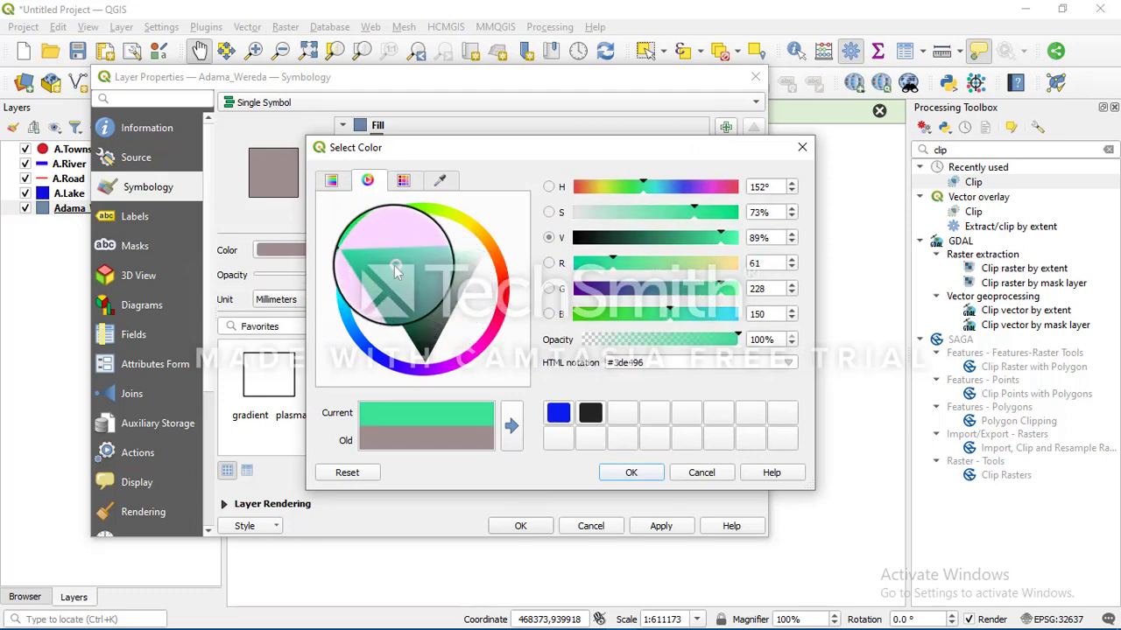
{"action": "left_click", "coordinate": [609, 474]}
{"action": "left_click", "coordinate": [523, 526]}
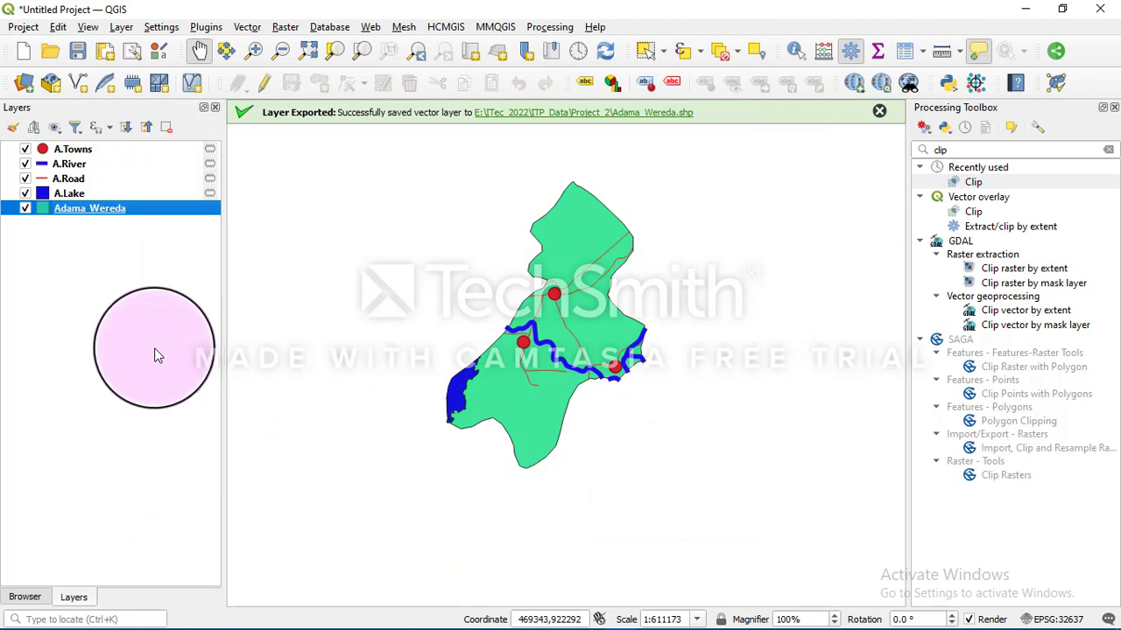
Step: Change the line color of the A.Road layer to dark red, #c50b0b
{"action": "right_click", "coordinate": [45, 178]}
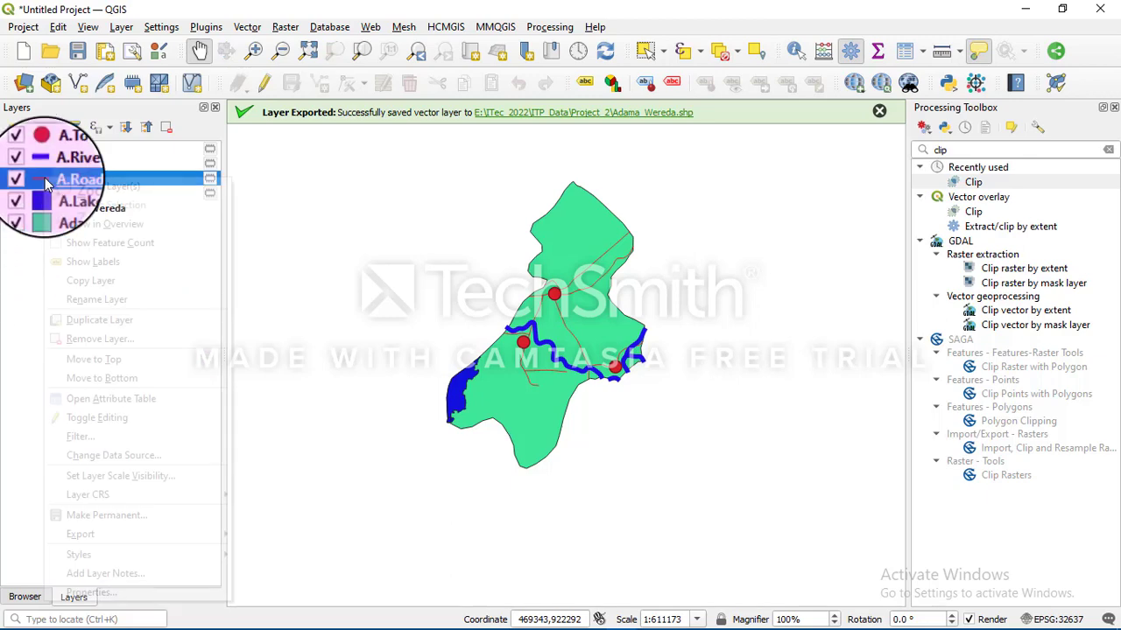
{"action": "left_click", "coordinate": [118, 597]}
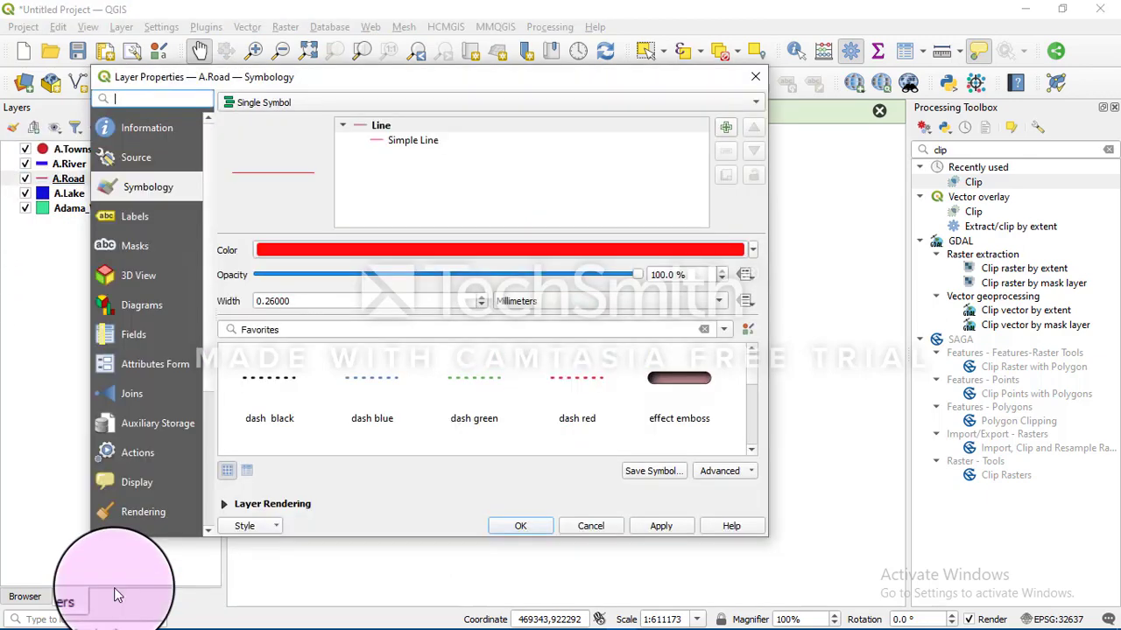
{"action": "left_click", "coordinate": [471, 254]}
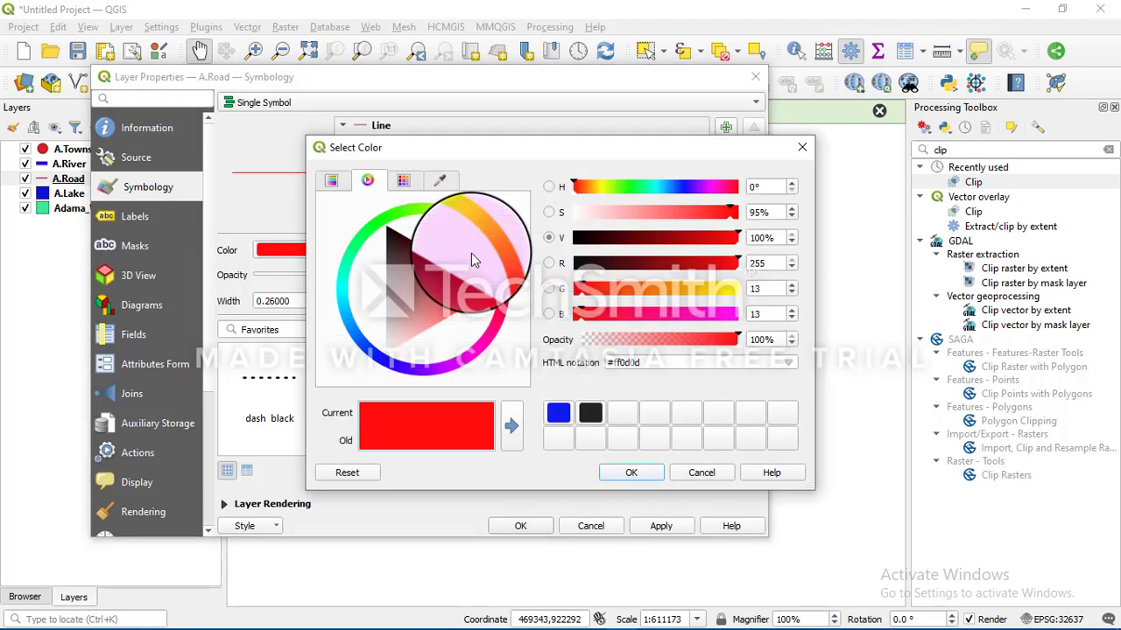
{"action": "left_click_drag", "start_coordinate": [471, 253], "coordinate": [468, 280]}
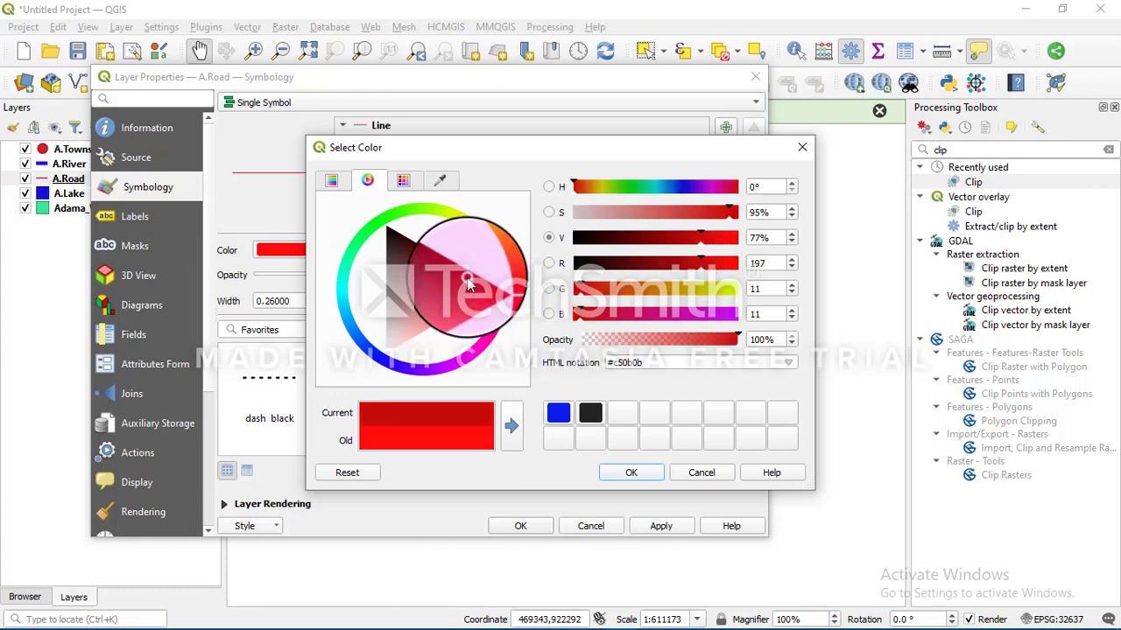
{"action": "left_click", "coordinate": [636, 470]}
{"action": "left_click", "coordinate": [521, 528]}
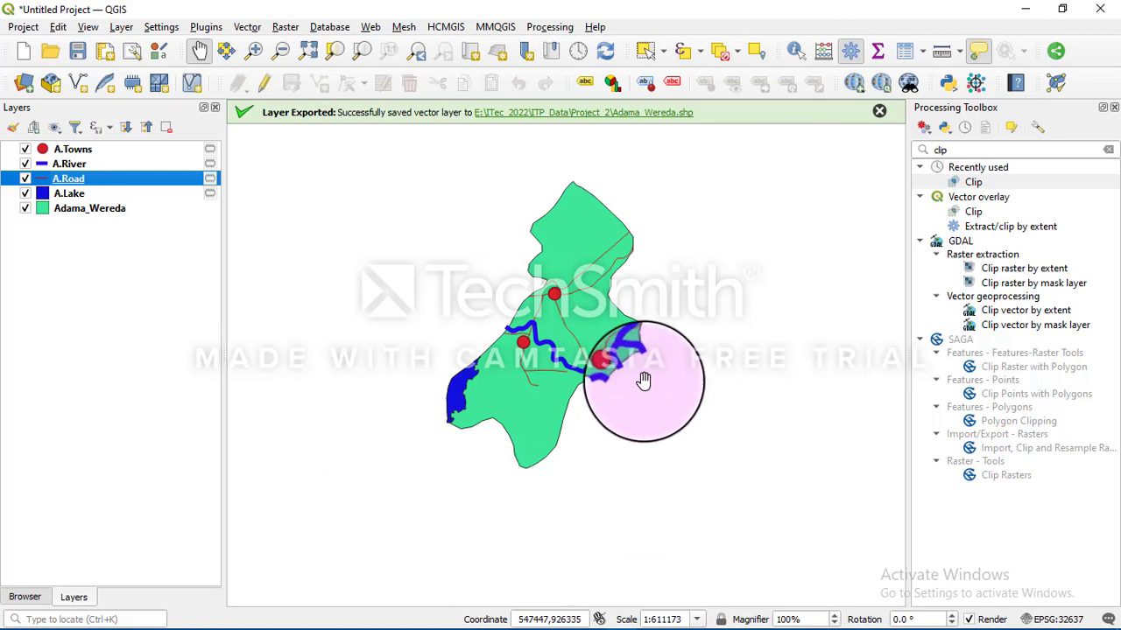
Step: Change the line color of the A.Road layer to bright red, #f91717
{"action": "mouse_move", "coordinate": [571, 328]}
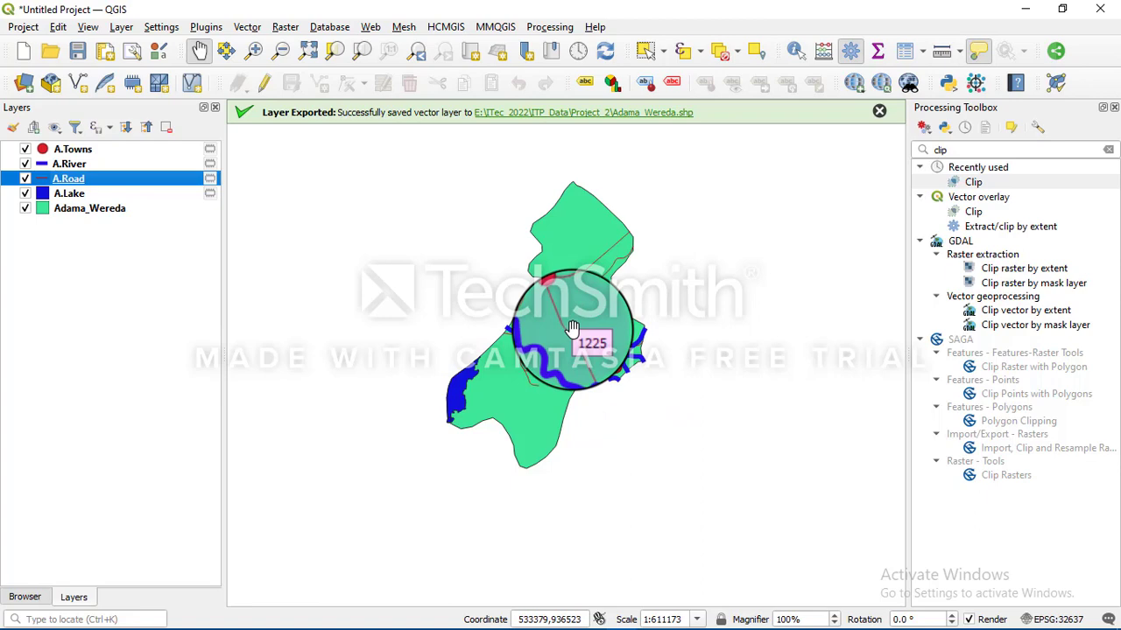
{"action": "right_click", "coordinate": [55, 177]}
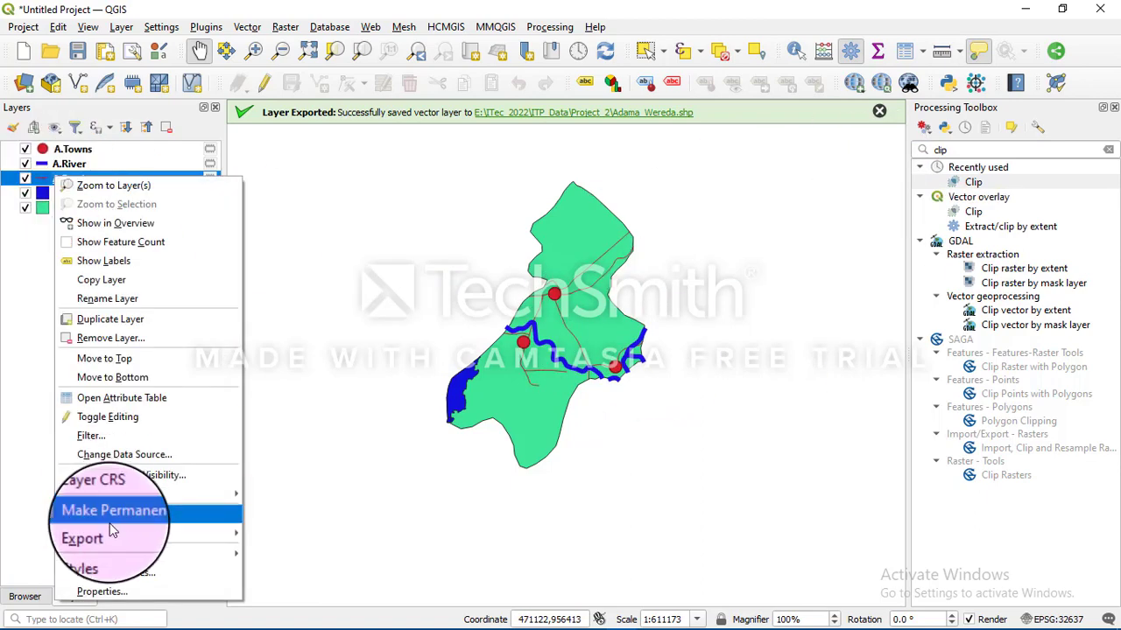
{"action": "left_click", "coordinate": [110, 594]}
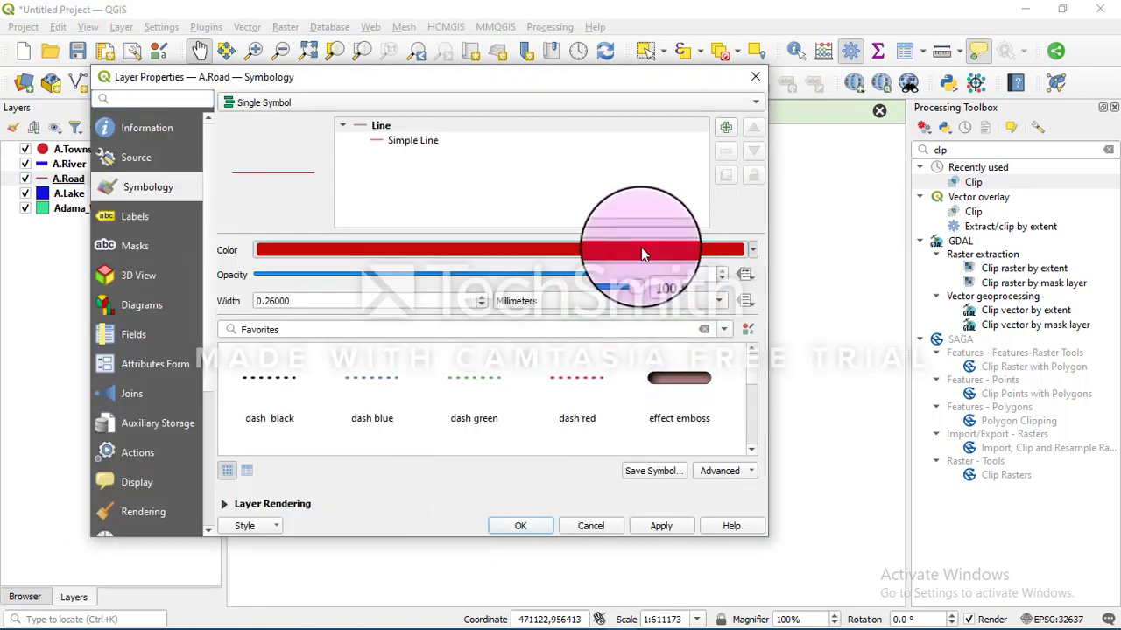
{"action": "left_click", "coordinate": [641, 252]}
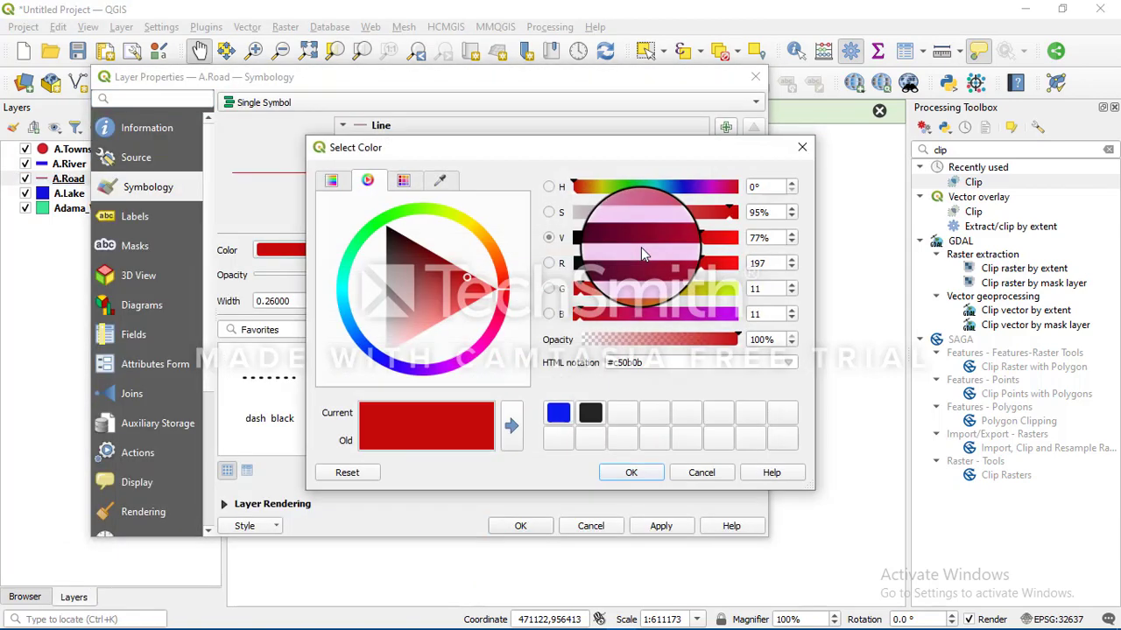
{"action": "left_click", "coordinate": [472, 302]}
{"action": "left_click_drag", "start_coordinate": [473, 302], "coordinate": [484, 294]}
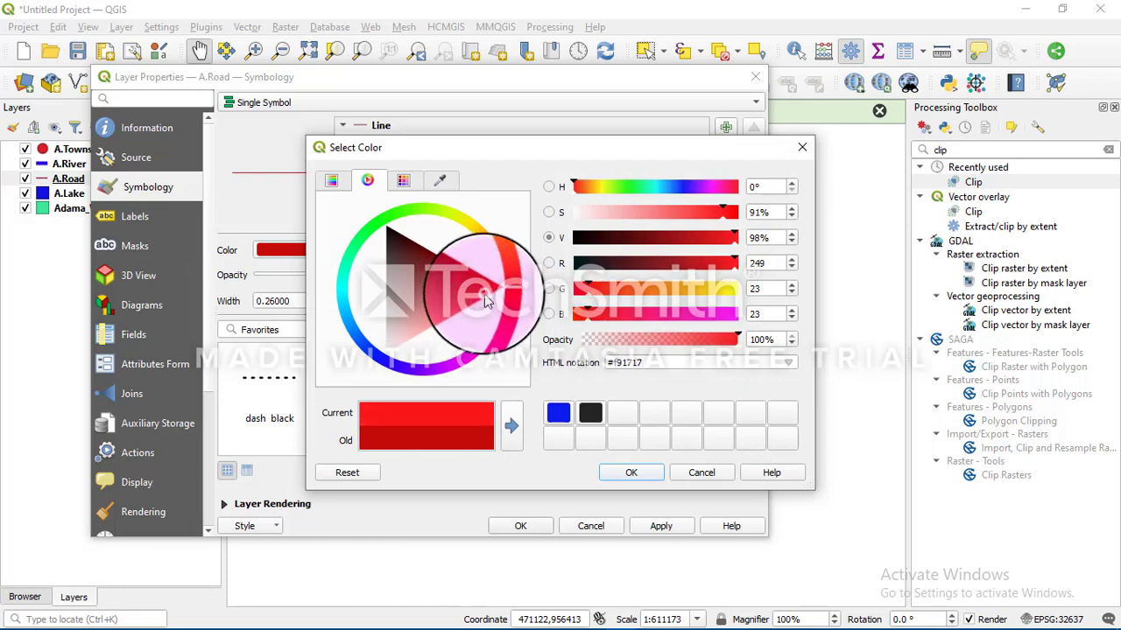
{"action": "left_click", "coordinate": [632, 474]}
{"action": "left_click", "coordinate": [528, 531]}
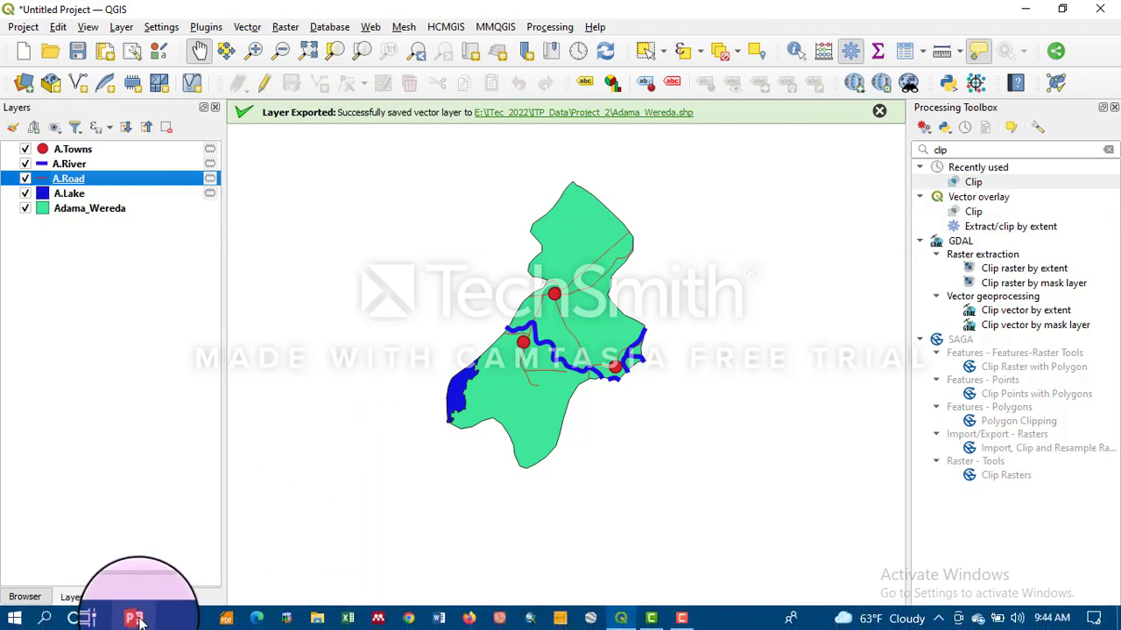
Step: Switch to PowerPoint to review the QGIS_Part 3 topic outline and return to QGIS
{"action": "left_click", "coordinate": [134, 618]}
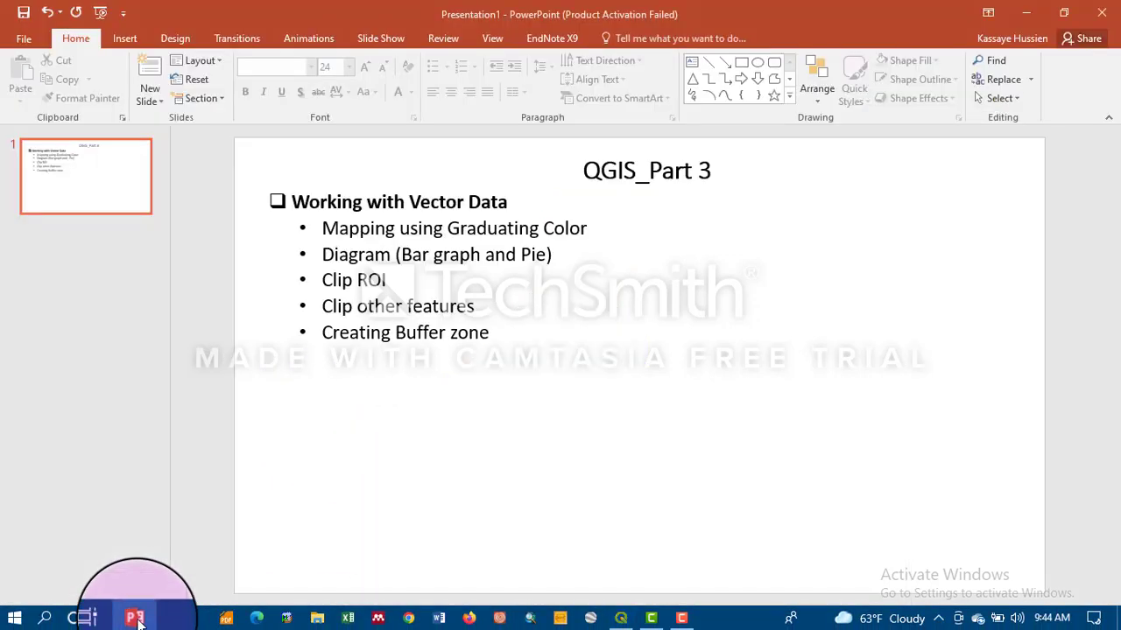
{"action": "left_click", "coordinate": [134, 618]}
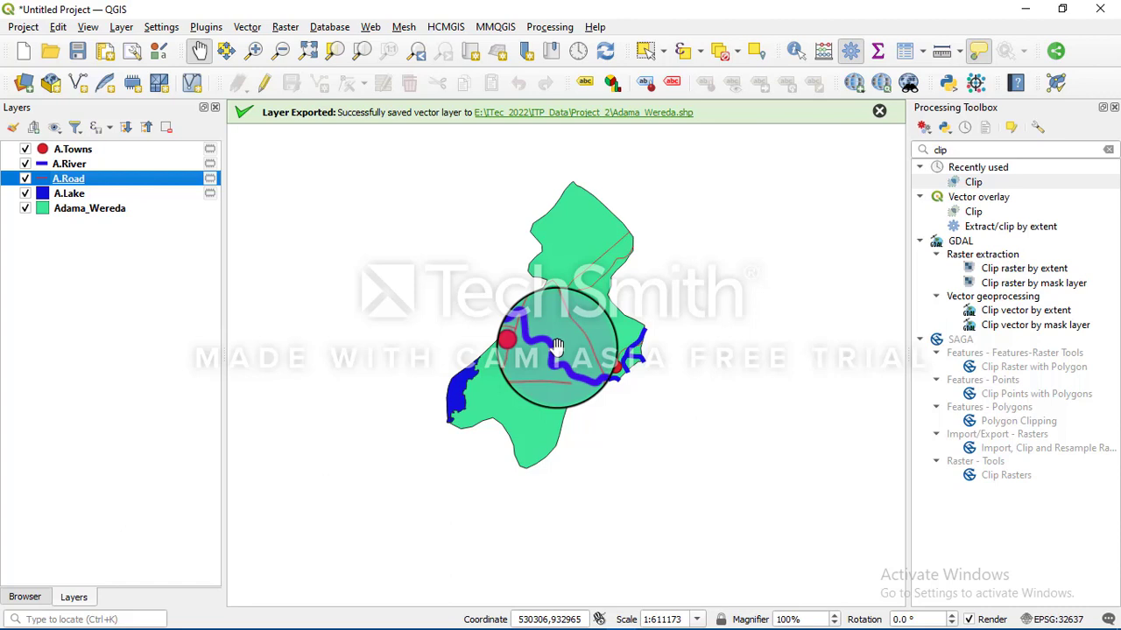
Step: Search the processing tools for buffer and open the Multi-ring buffer (constant distance) algorithm
{"action": "double_click", "coordinate": [946, 150]}
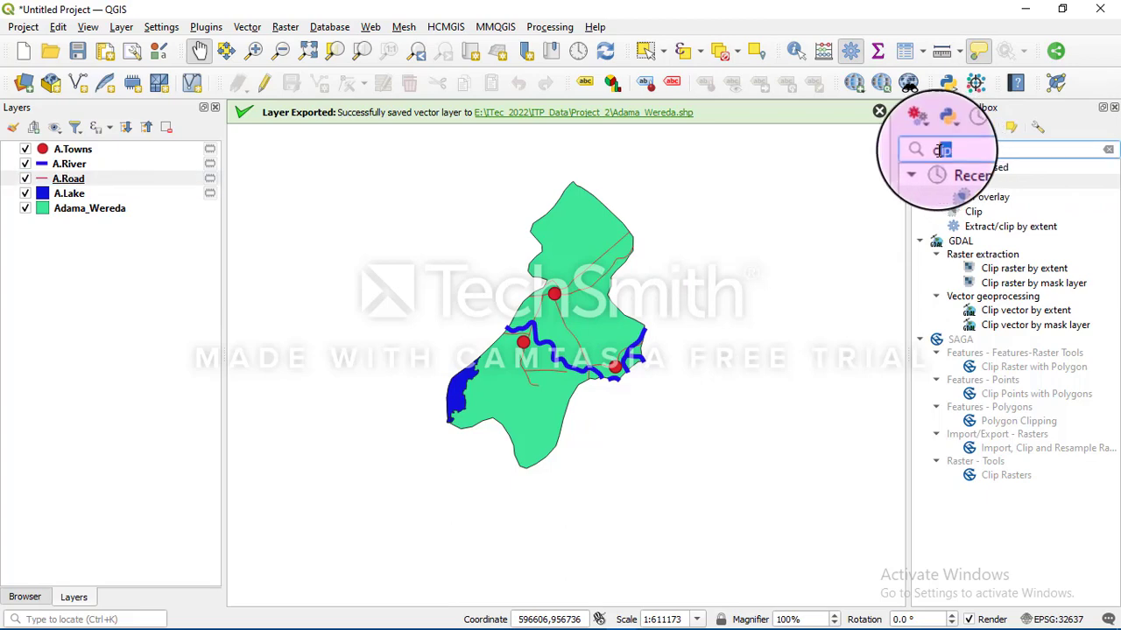
{"action": "type", "text": "b"}
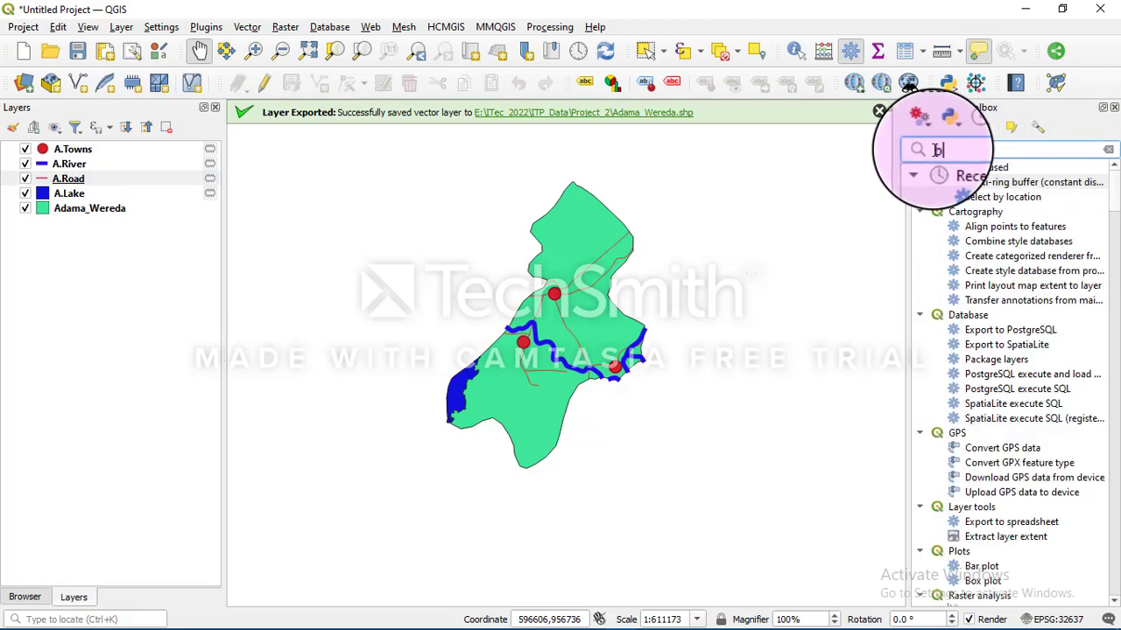
{"action": "type", "text": "uffer"}
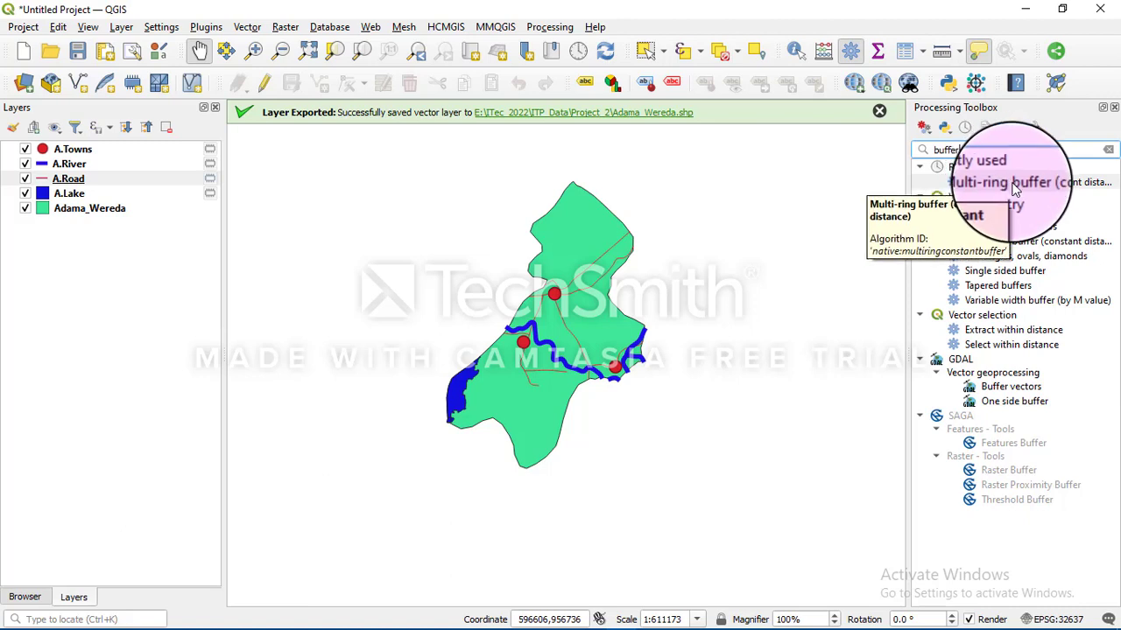
{"action": "left_click", "coordinate": [1007, 196]}
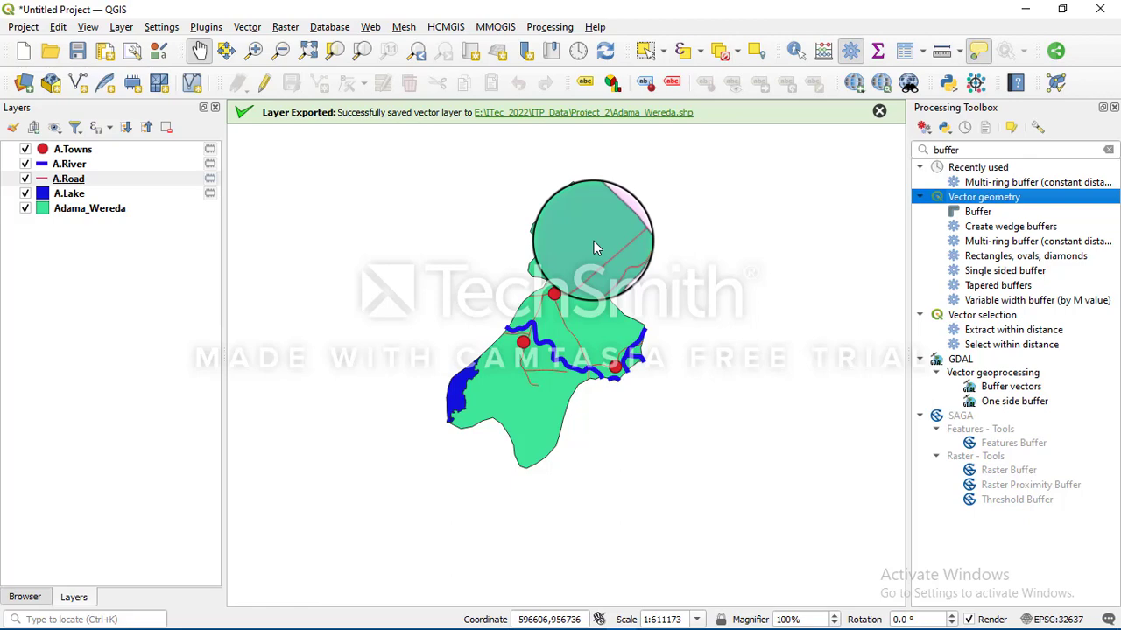
{"action": "double_click", "coordinate": [985, 183]}
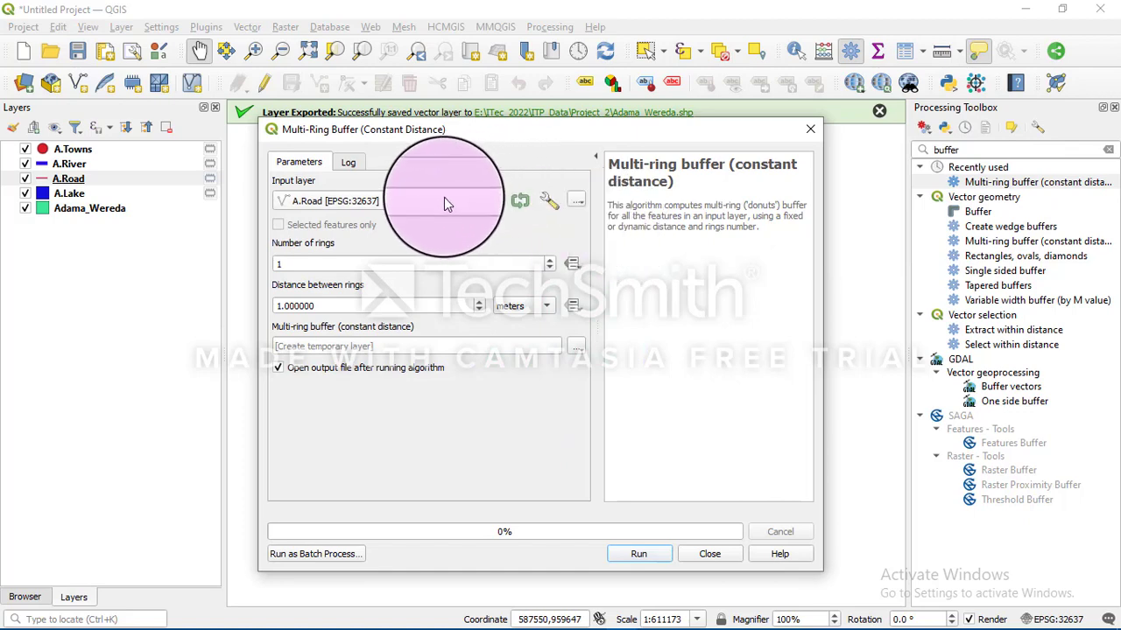
Step: Create a temporary multi-ring buffer around A.Road with 3 rings spaced 10 meters apart
{"action": "left_click", "coordinate": [444, 201]}
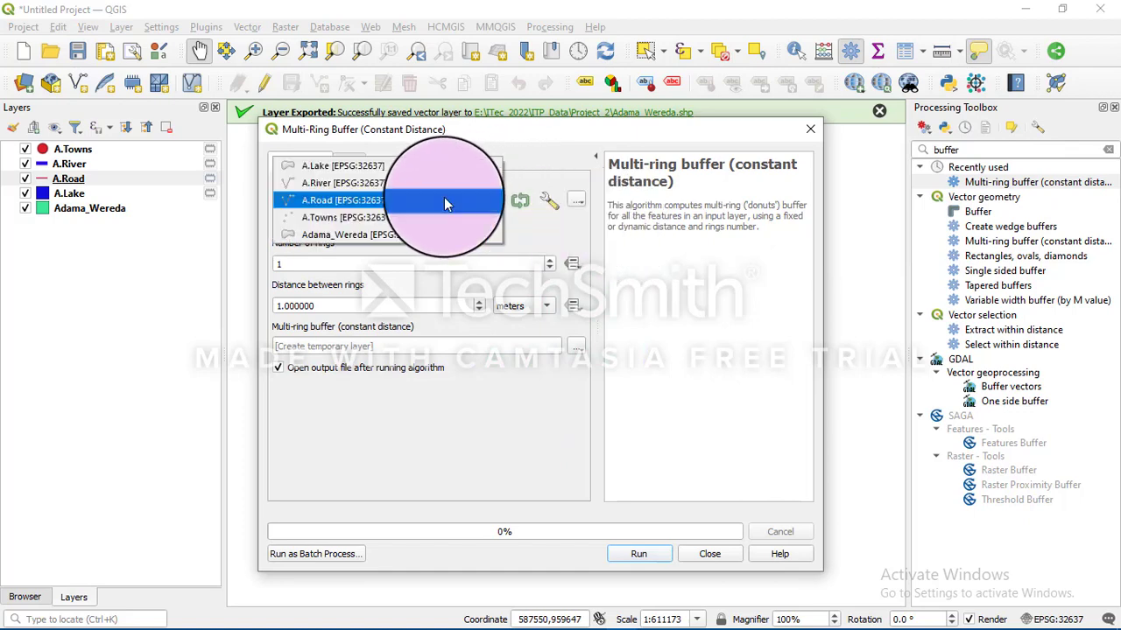
{"action": "left_click", "coordinate": [444, 201]}
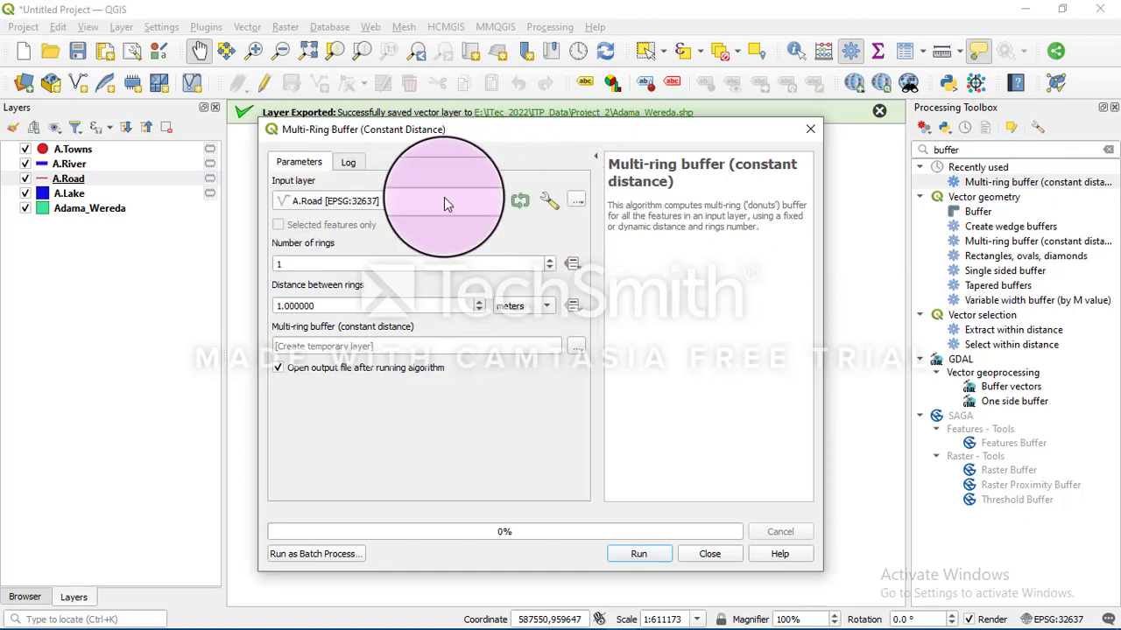
{"action": "left_click", "coordinate": [550, 262]}
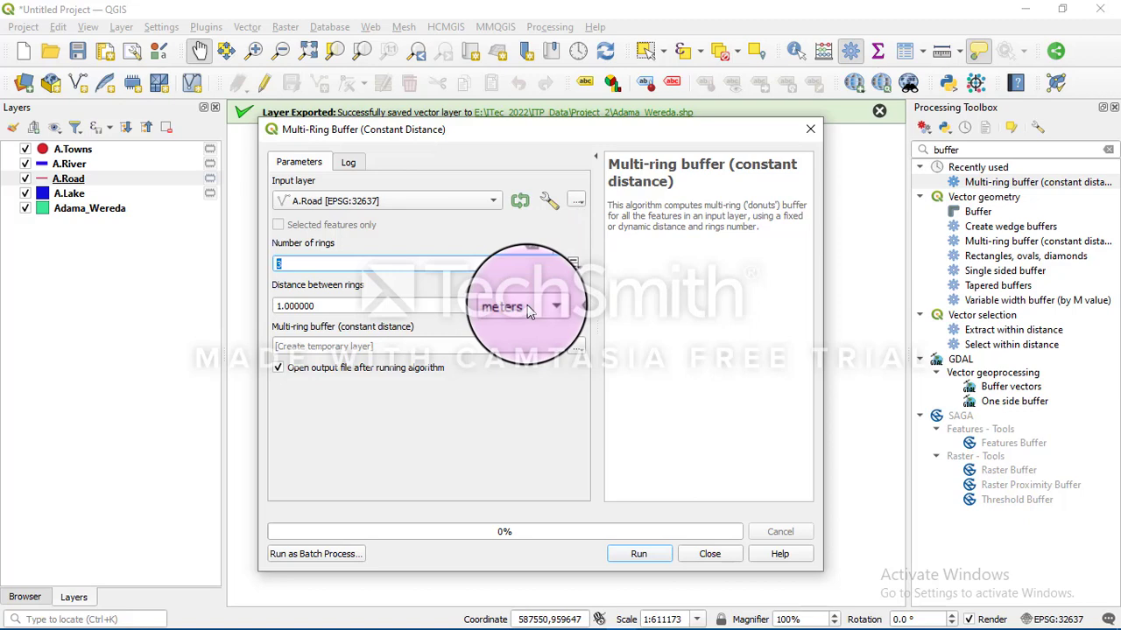
{"action": "left_click", "coordinate": [279, 306]}
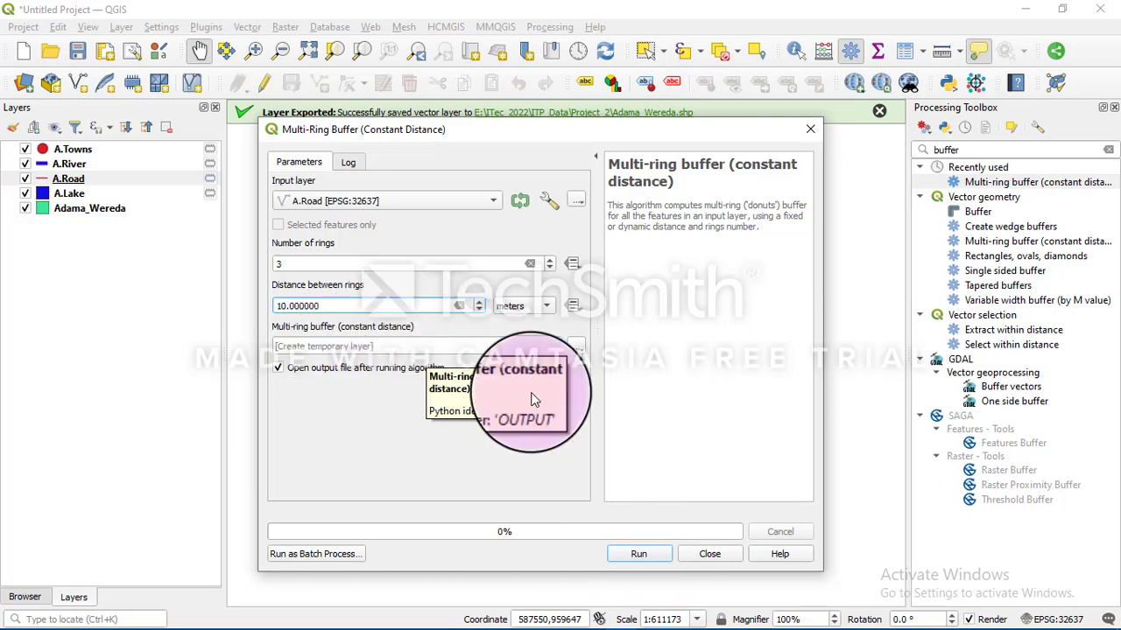
{"action": "left_click", "coordinate": [640, 551]}
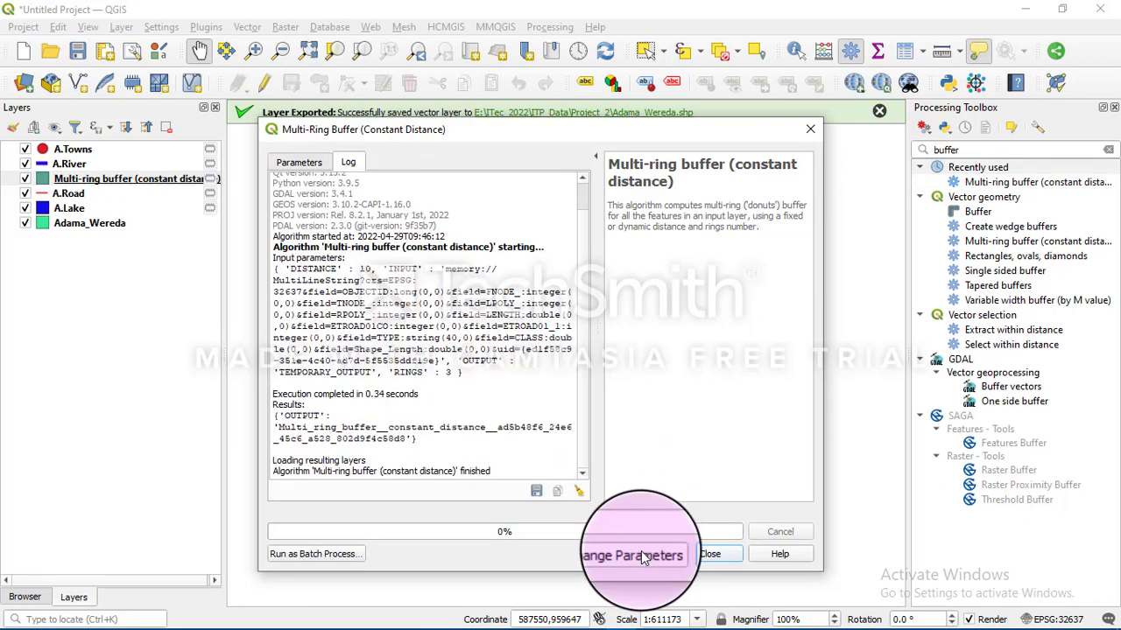
{"action": "left_click", "coordinate": [704, 558]}
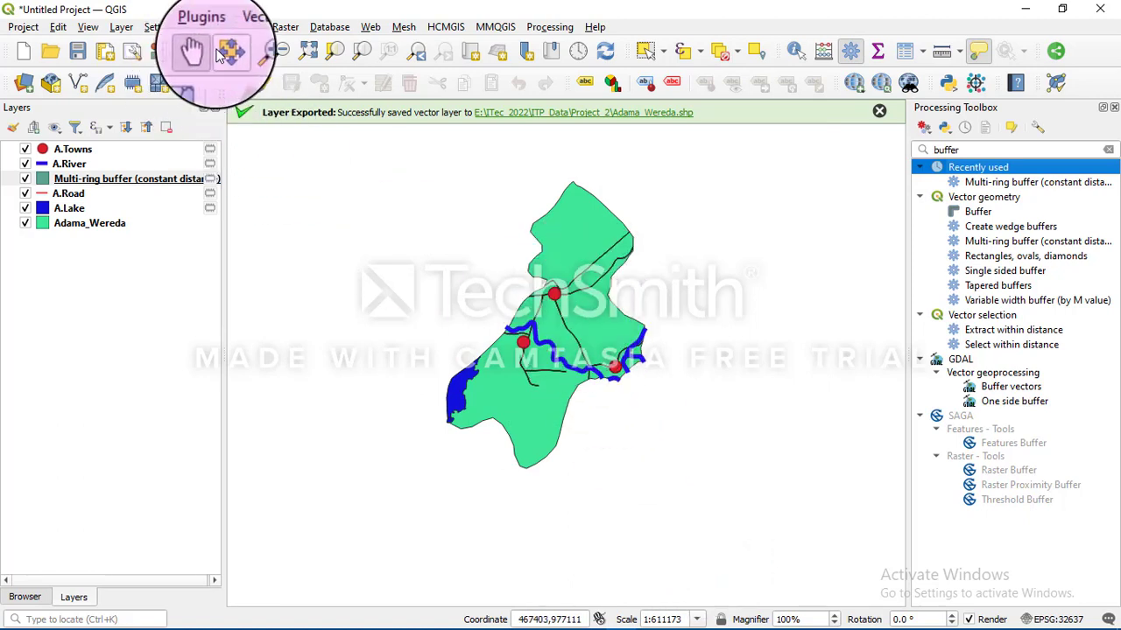
Step: Examine the buffer rings along the road northeast of the northernmost town at close range
{"action": "left_click", "coordinate": [254, 52]}
{"action": "left_click", "coordinate": [570, 288]}
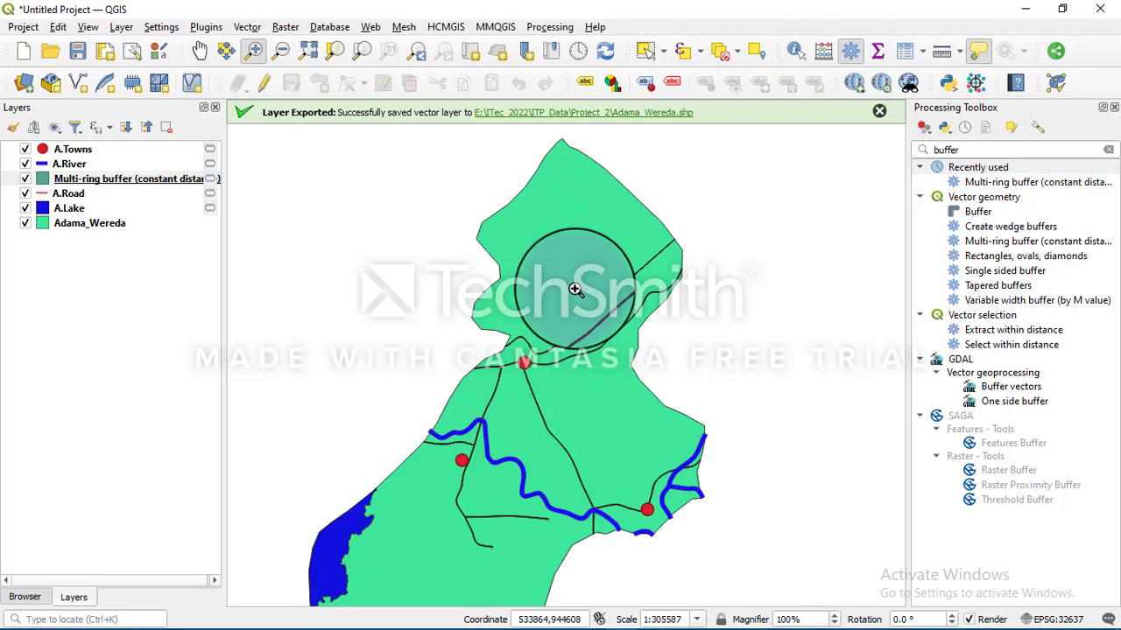
{"action": "left_click", "coordinate": [570, 355]}
{"action": "left_click", "coordinate": [597, 299]}
{"action": "left_click", "coordinate": [604, 352]}
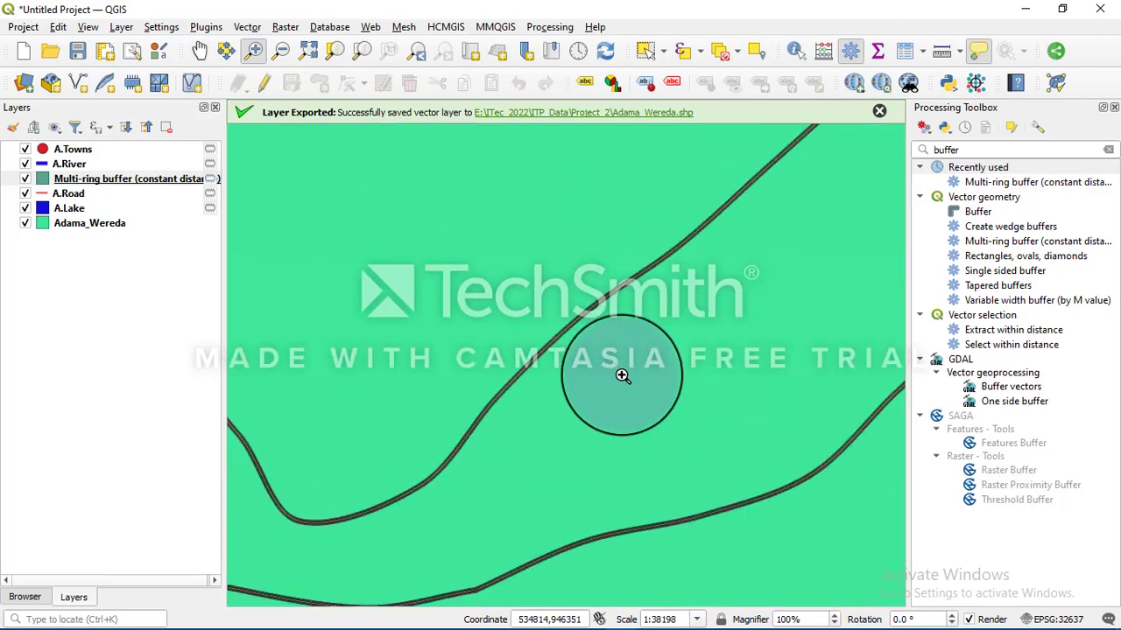
{"action": "left_click", "coordinate": [578, 346]}
{"action": "left_click", "coordinate": [569, 337]}
{"action": "left_click", "coordinate": [569, 346]}
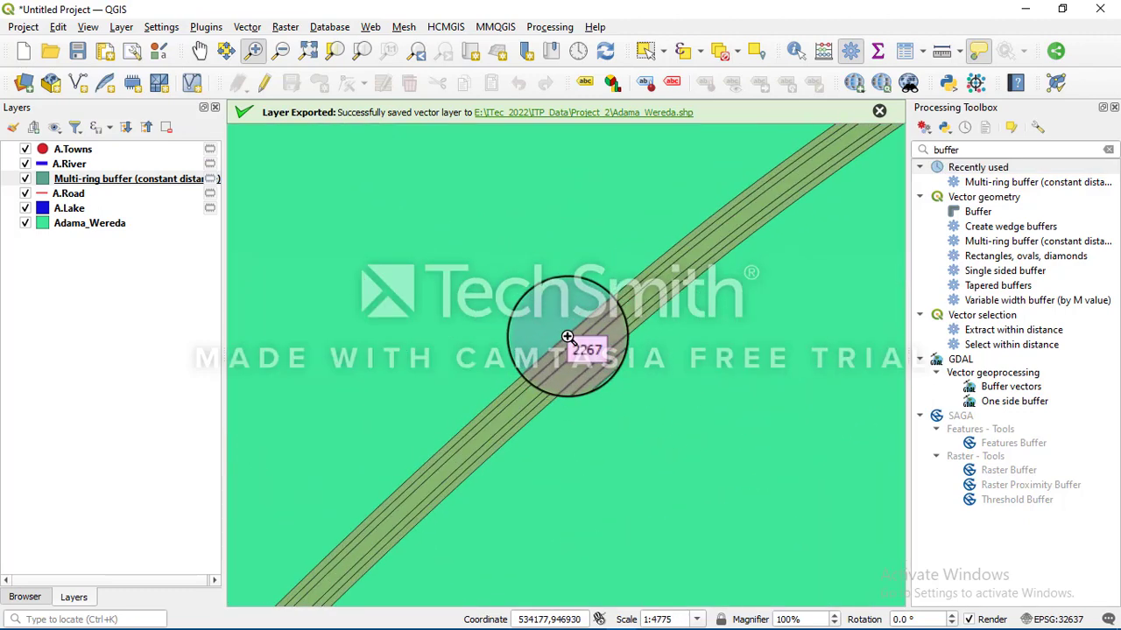
{"action": "left_click", "coordinate": [568, 363]}
{"action": "left_click", "coordinate": [565, 363]}
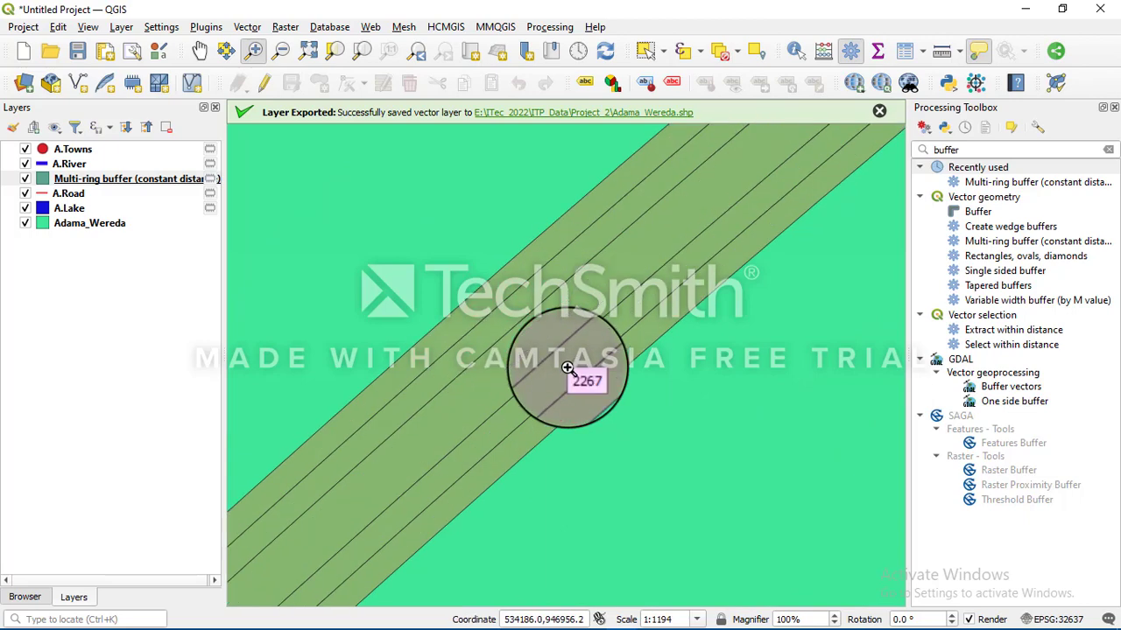
Step: Return to the full extent of the Adama woreda to check how the road buffer shows at that scale
{"action": "left_click", "coordinate": [281, 50]}
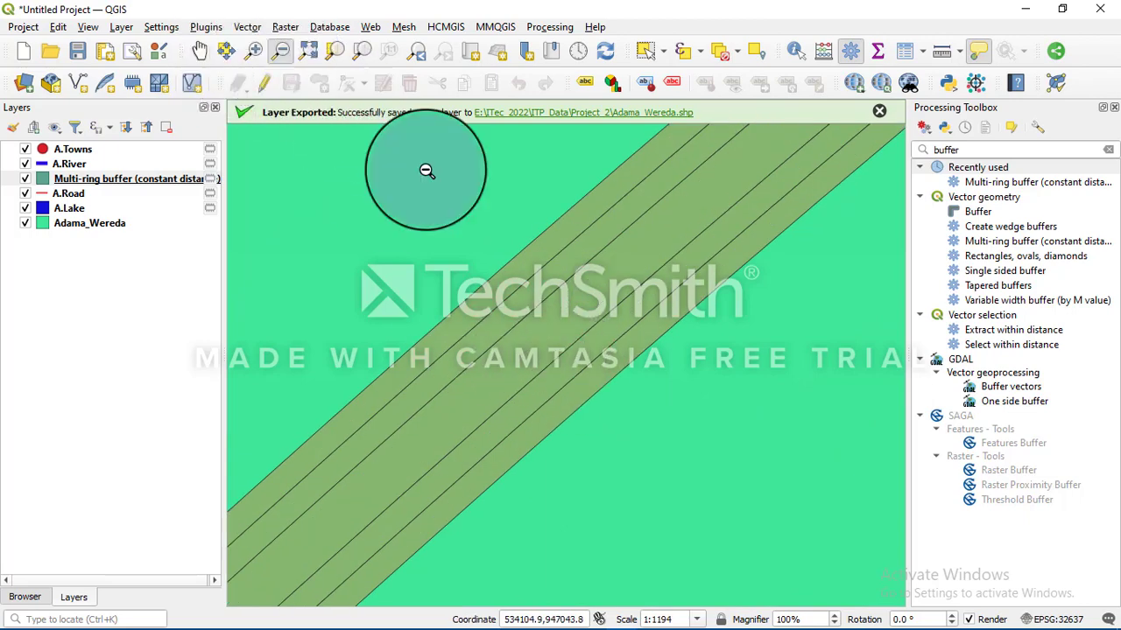
{"action": "left_click", "coordinate": [531, 341]}
{"action": "left_click", "coordinate": [534, 364]}
{"action": "left_click", "coordinate": [545, 406]}
{"action": "left_click", "coordinate": [545, 406]}
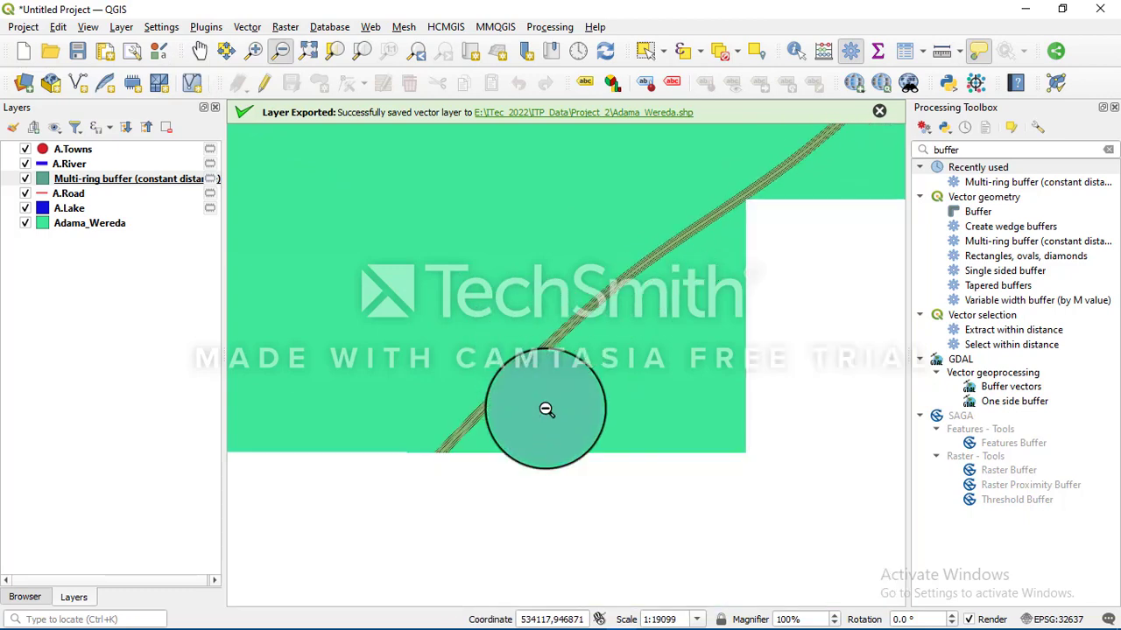
{"action": "left_click", "coordinate": [498, 386]}
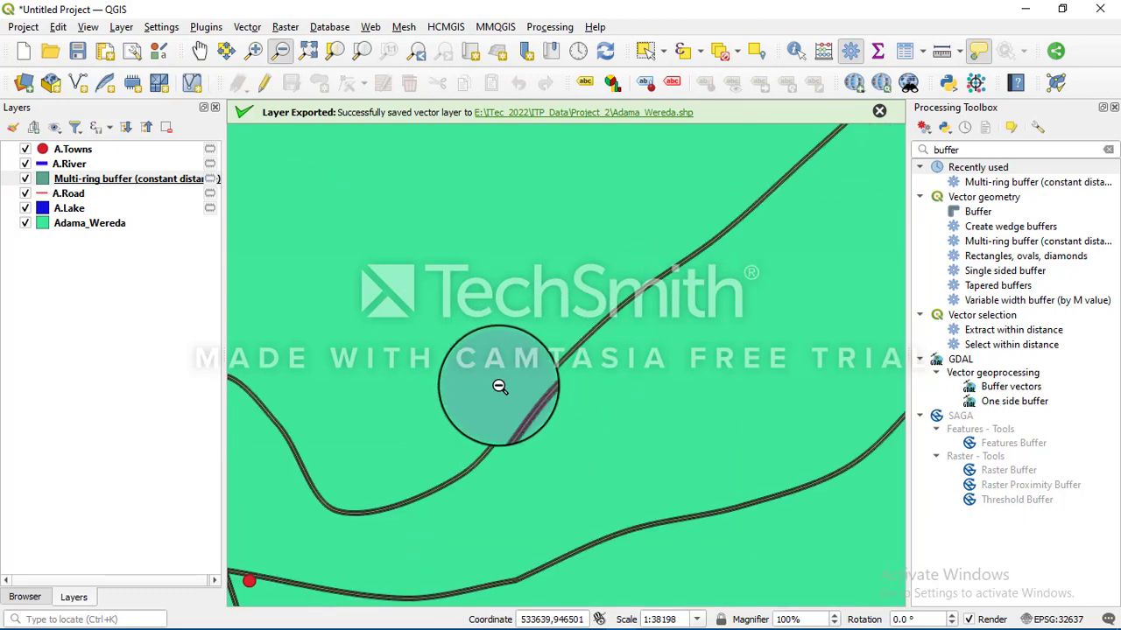
{"action": "left_click_drag", "start_coordinate": [479, 371], "coordinate": [533, 395]}
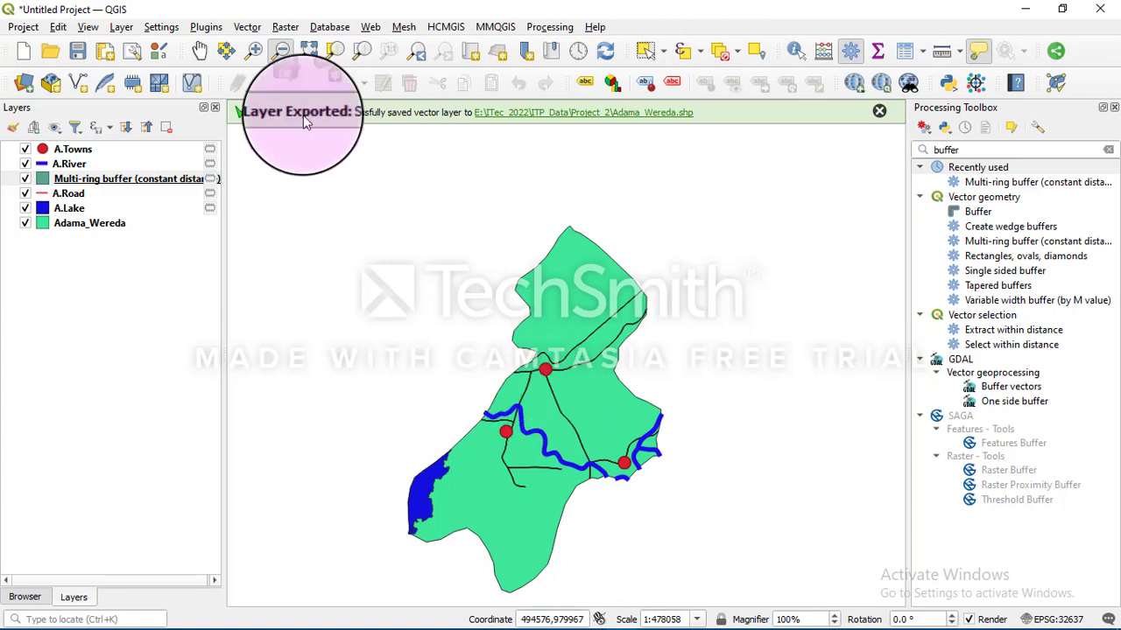
{"action": "left_click", "coordinate": [253, 50]}
{"action": "left_click", "coordinate": [582, 359]}
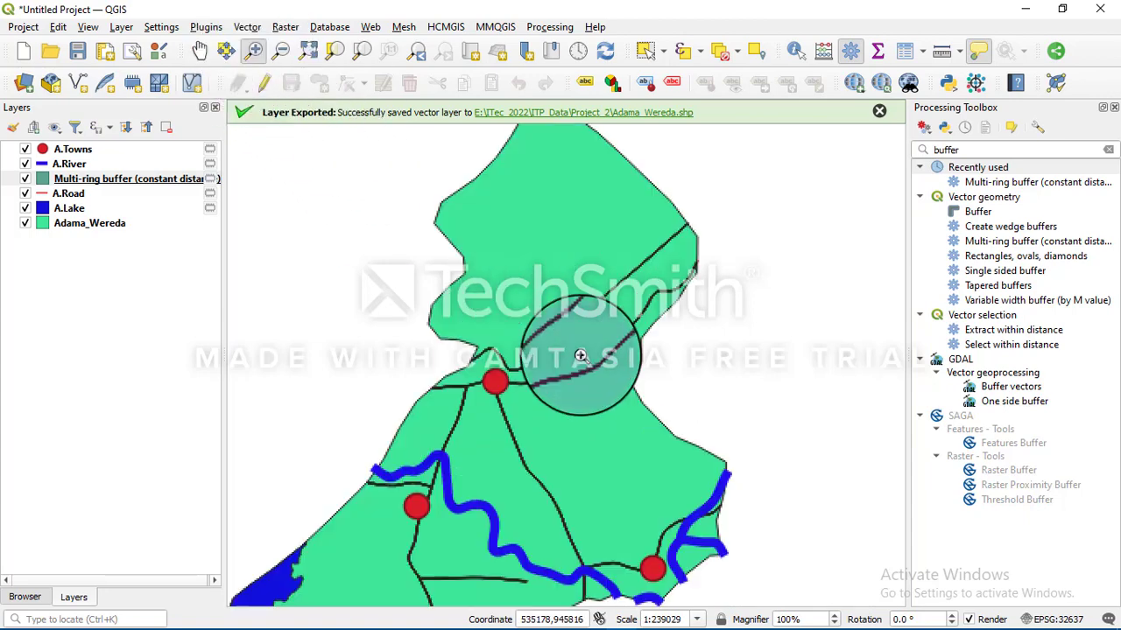
{"action": "left_click", "coordinate": [281, 50]}
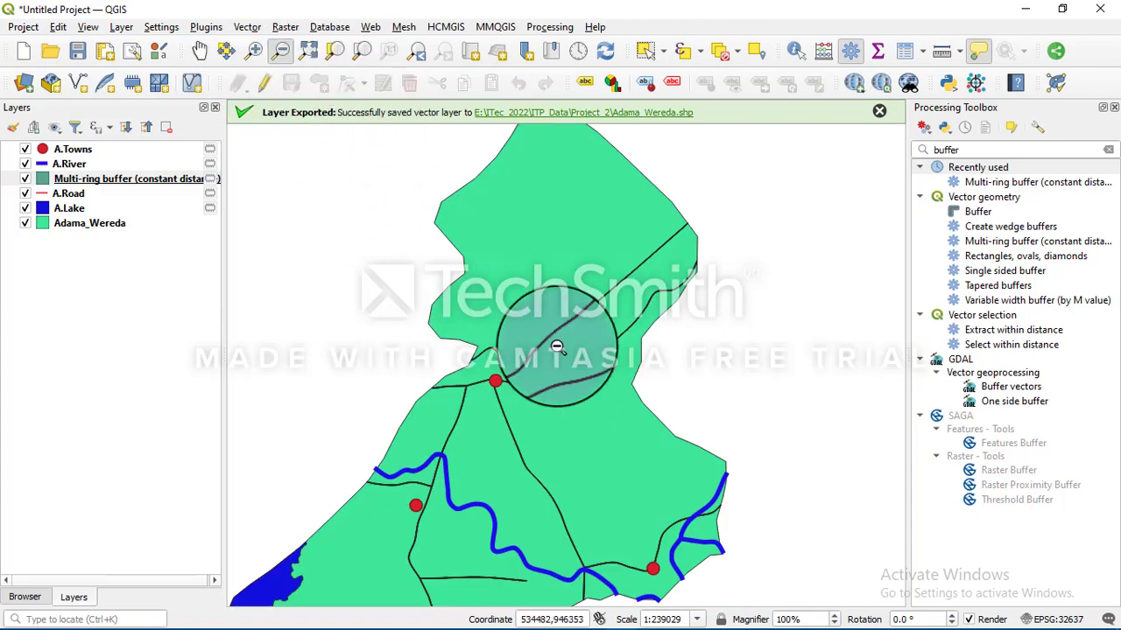
{"action": "left_click", "coordinate": [558, 370]}
{"action": "left_click", "coordinate": [199, 50]}
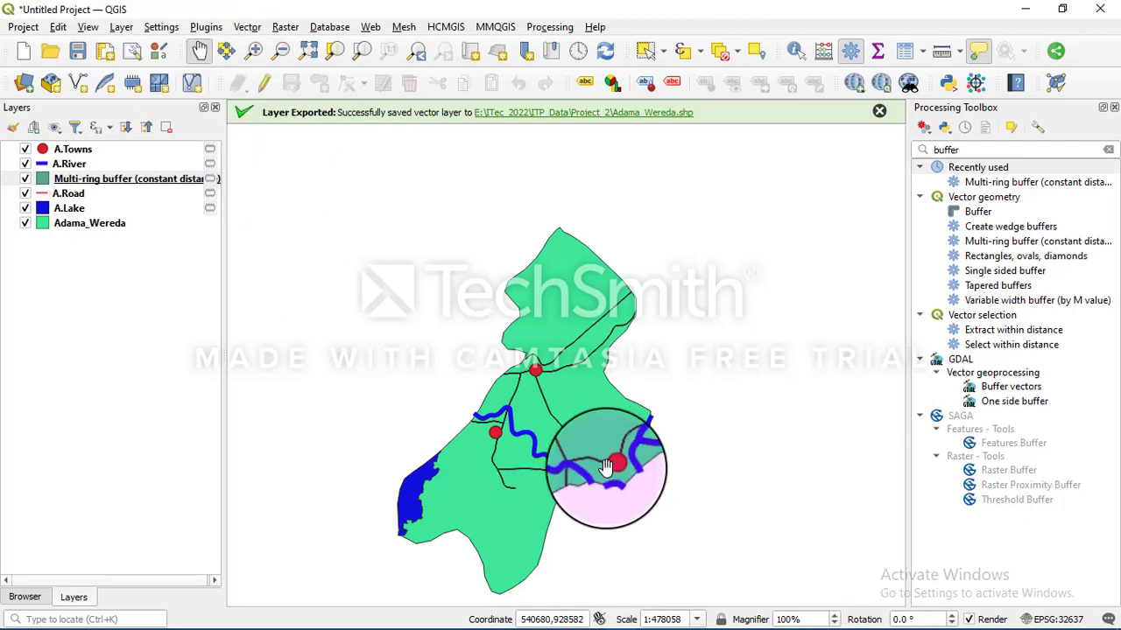
{"action": "left_click_drag", "start_coordinate": [563, 472], "coordinate": [577, 387]}
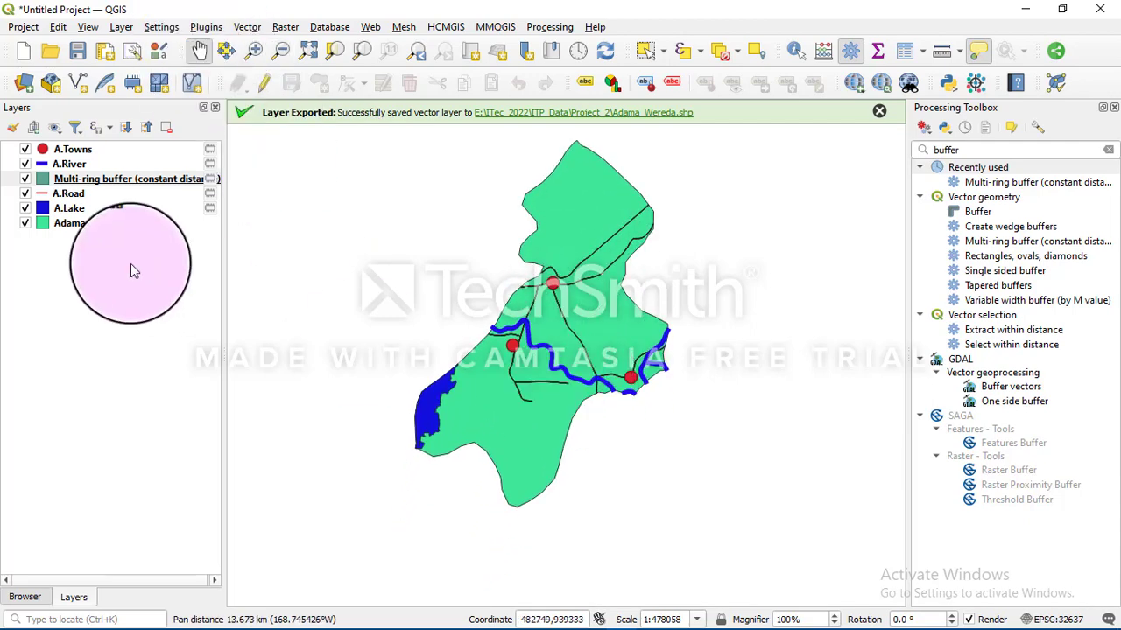
Step: Remove the Multi-ring buffer (constant distance) layer from the project
{"action": "right_click", "coordinate": [129, 180]}
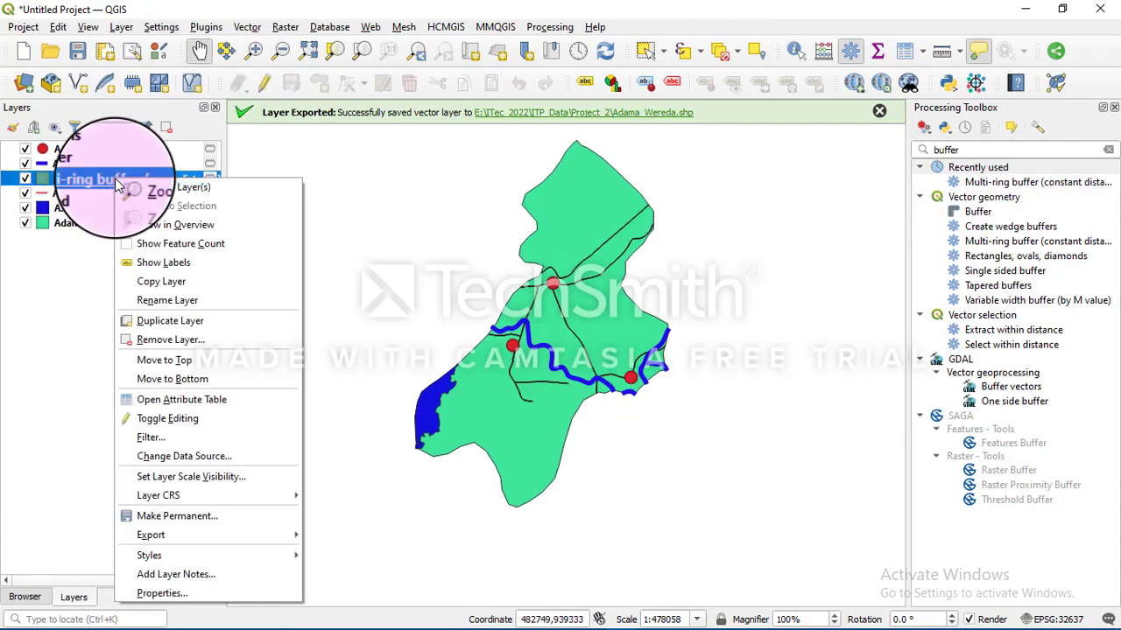
{"action": "left_click", "coordinate": [169, 335]}
{"action": "left_click", "coordinate": [531, 346]}
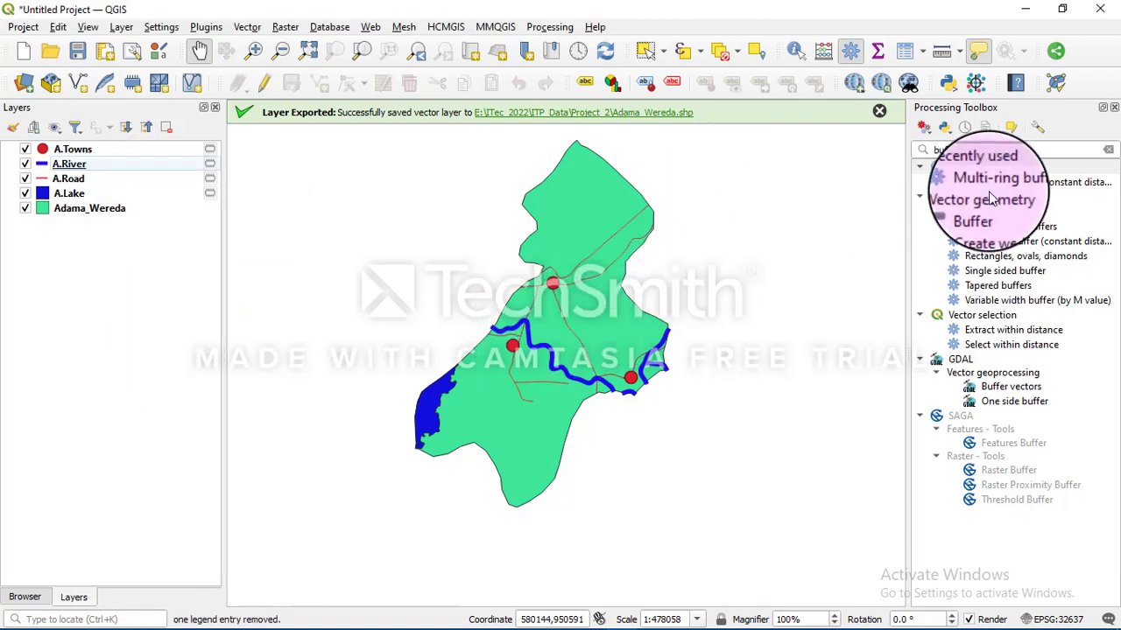
Step: Create a temporary multi-ring buffer around A.Road with 3 rings spaced 1 kilometer apart
{"action": "double_click", "coordinate": [1034, 182]}
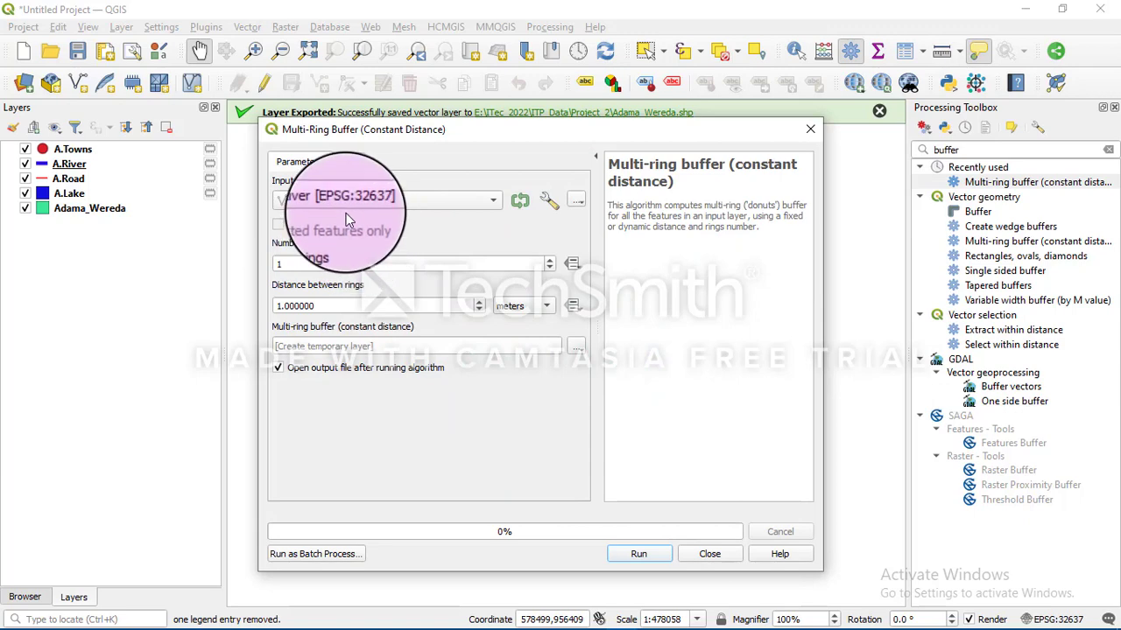
{"action": "left_click", "coordinate": [406, 205]}
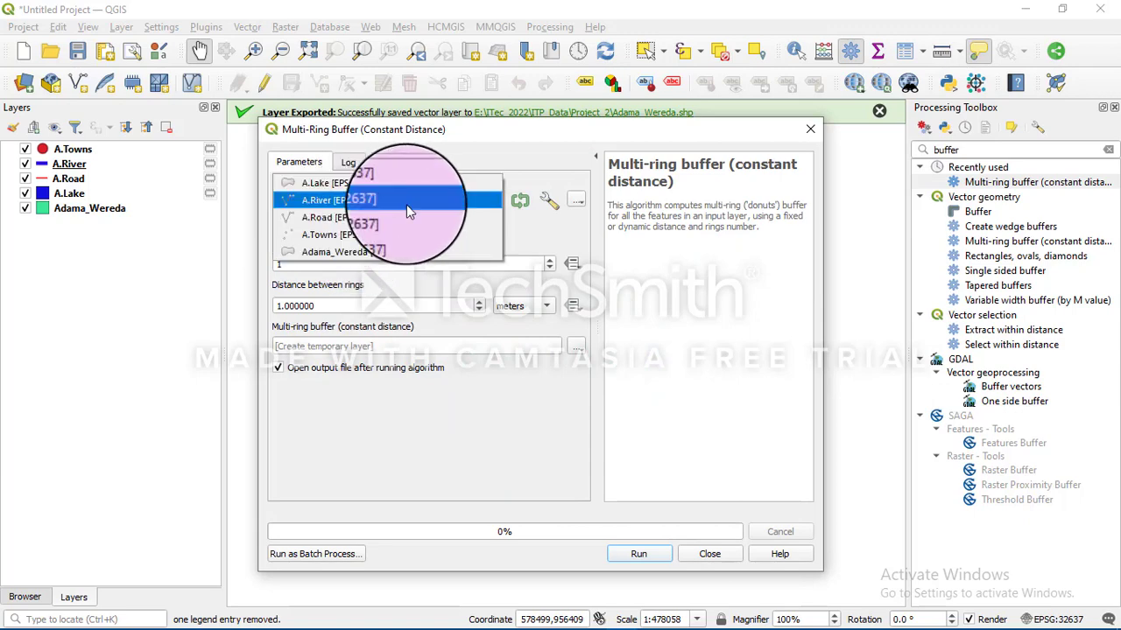
{"action": "left_click", "coordinate": [349, 217]}
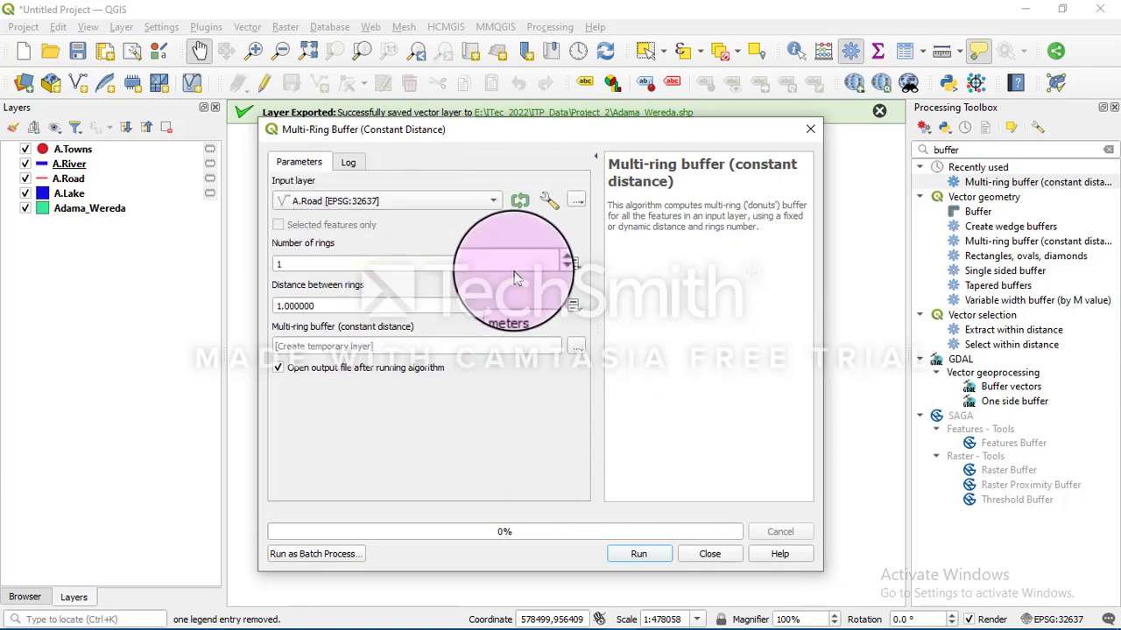
{"action": "left_click", "coordinate": [549, 262]}
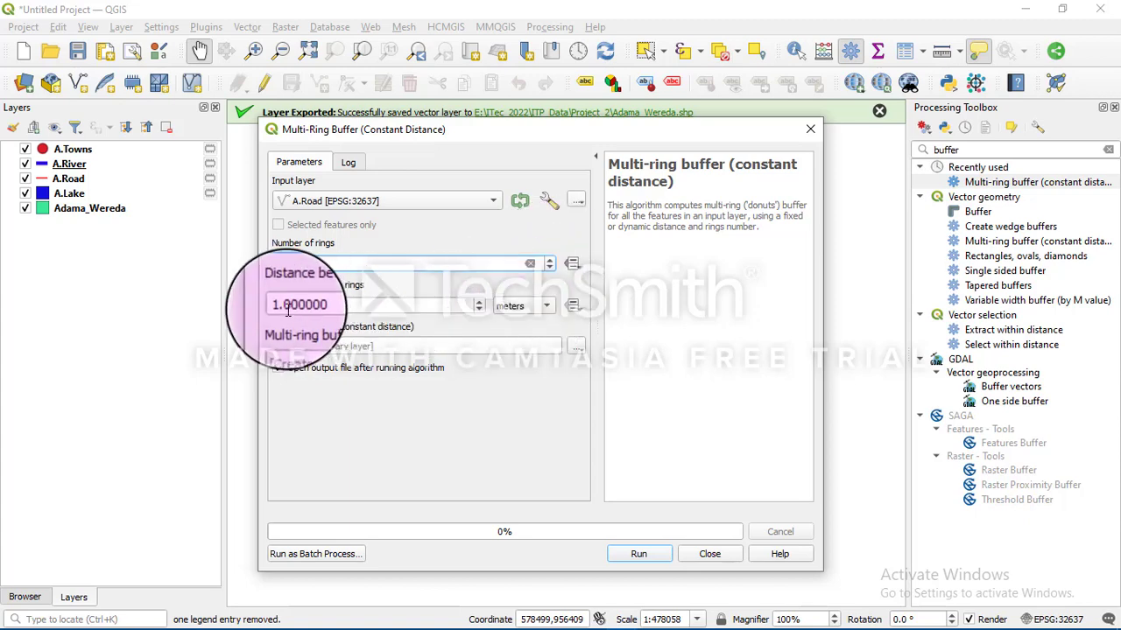
{"action": "left_click", "coordinate": [521, 305]}
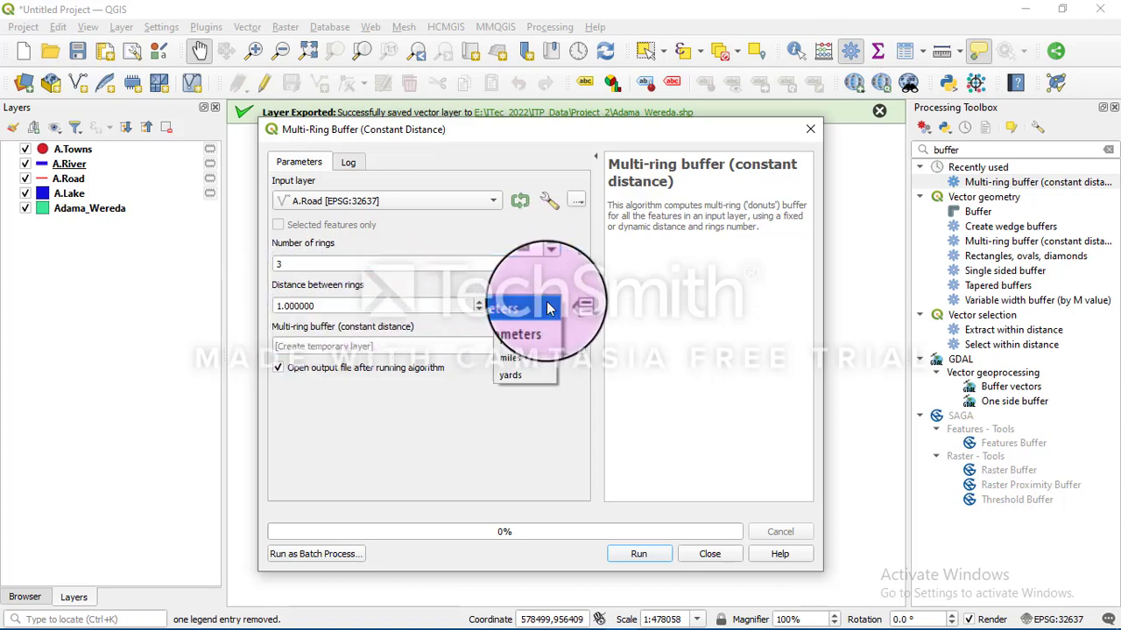
{"action": "left_click", "coordinate": [526, 325]}
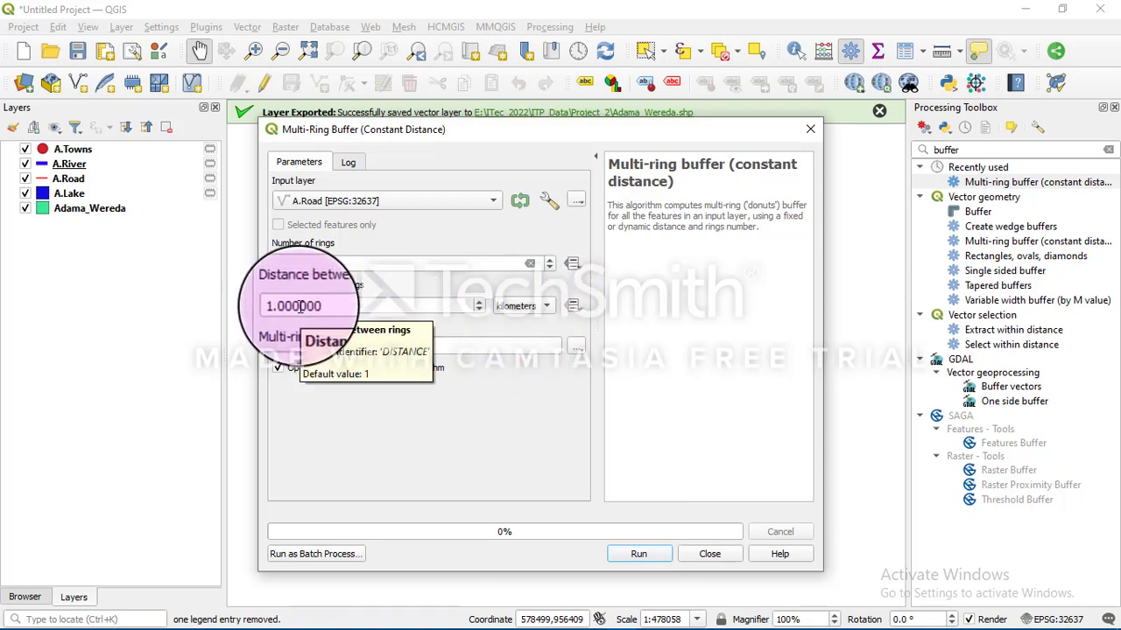
{"action": "left_click", "coordinate": [638, 559]}
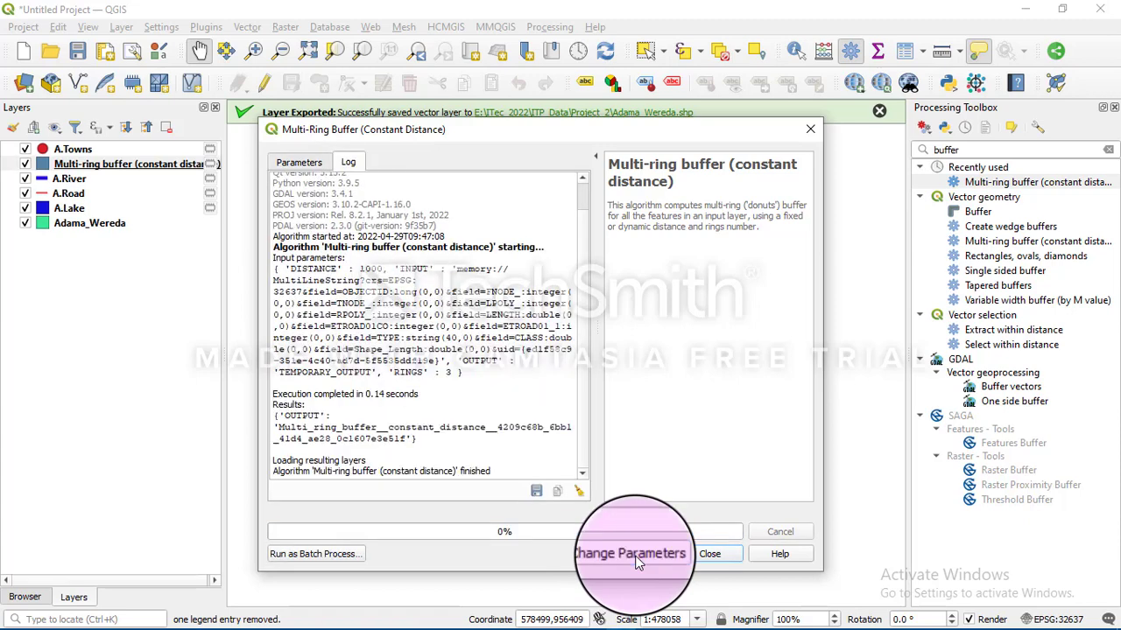
{"action": "left_click", "coordinate": [706, 555]}
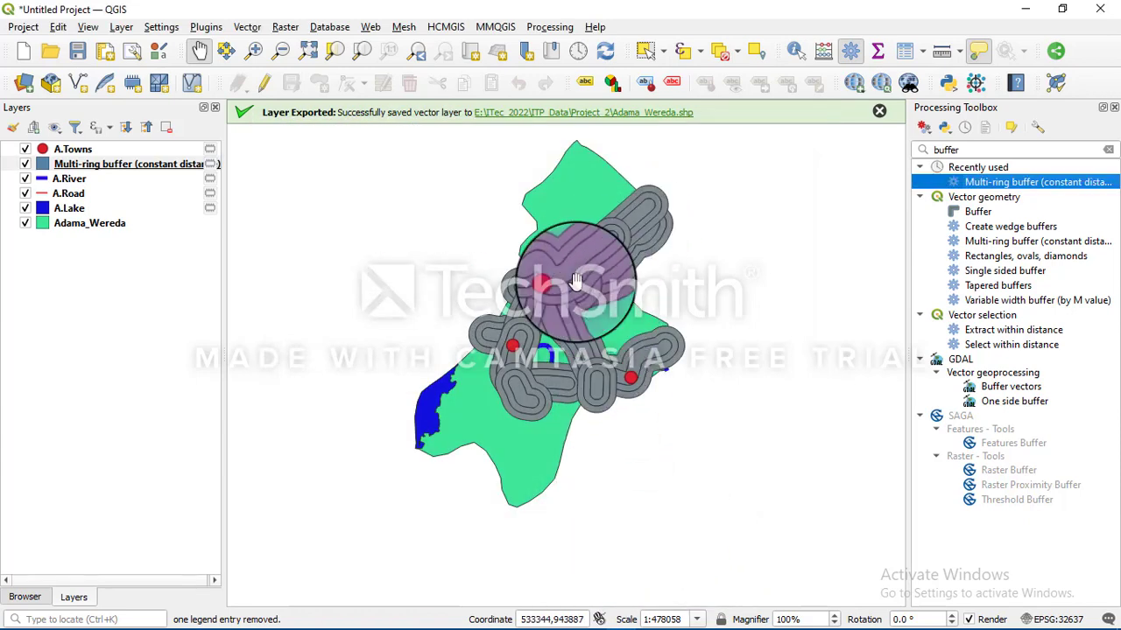
Step: Move the A.Road layer above the multi-ring buffer layer, directly below A.Towns
{"action": "mouse_move", "coordinate": [575, 281]}
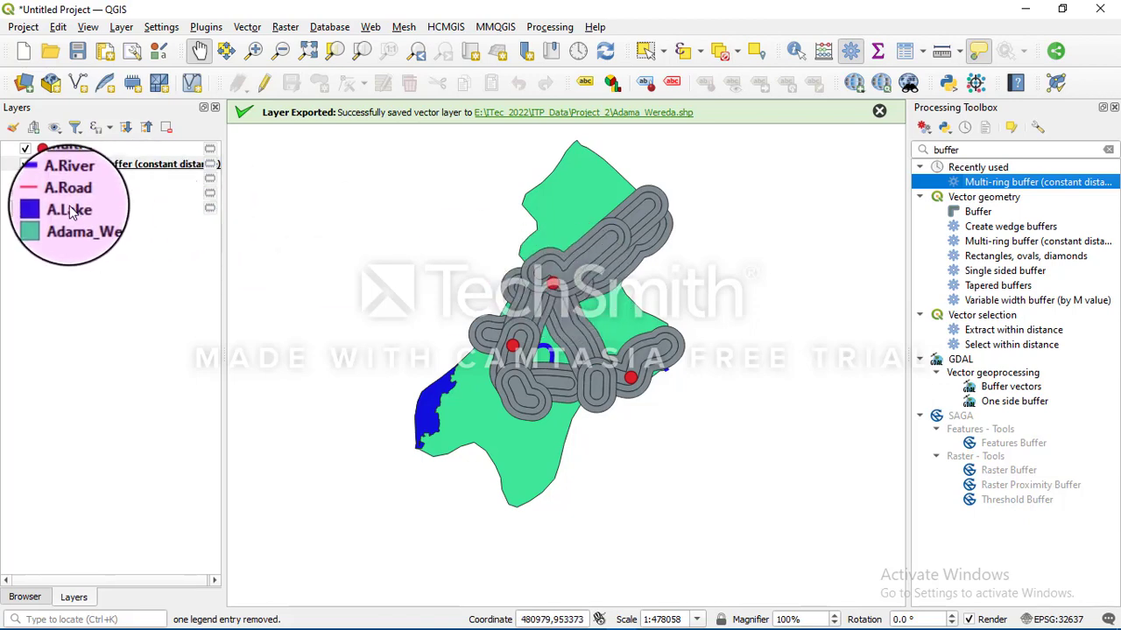
{"action": "left_click_drag", "start_coordinate": [69, 193], "coordinate": [74, 162]}
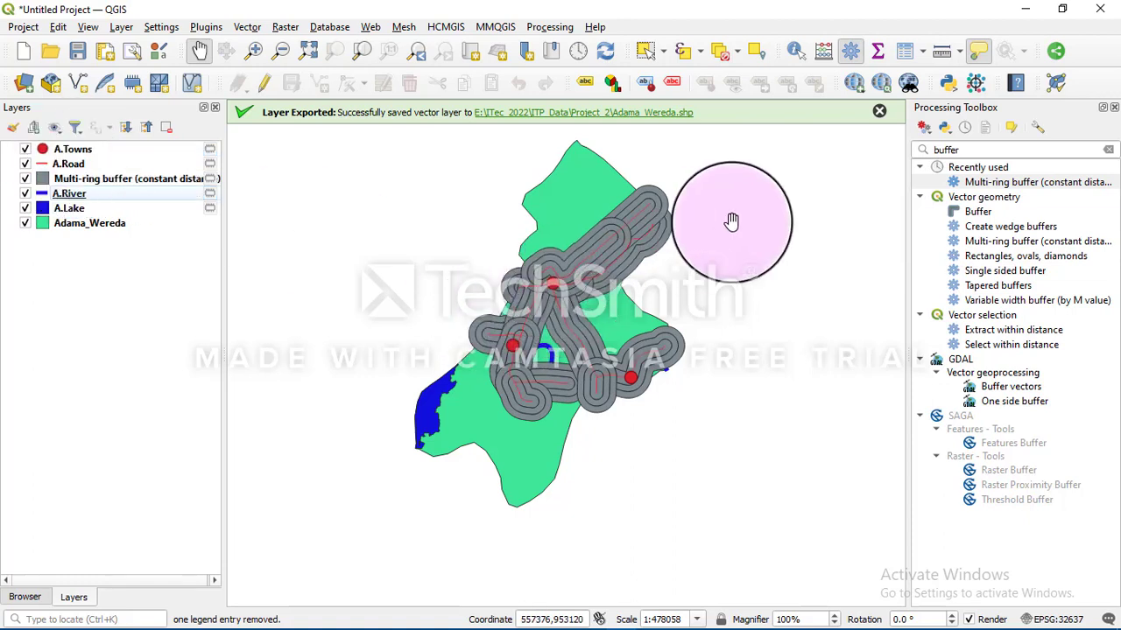
Step: Create a temporary multi-ring buffer around A.Towns with 3 rings spaced 1 kilometer apart, and hide the road buffer layer
{"action": "double_click", "coordinate": [1031, 184]}
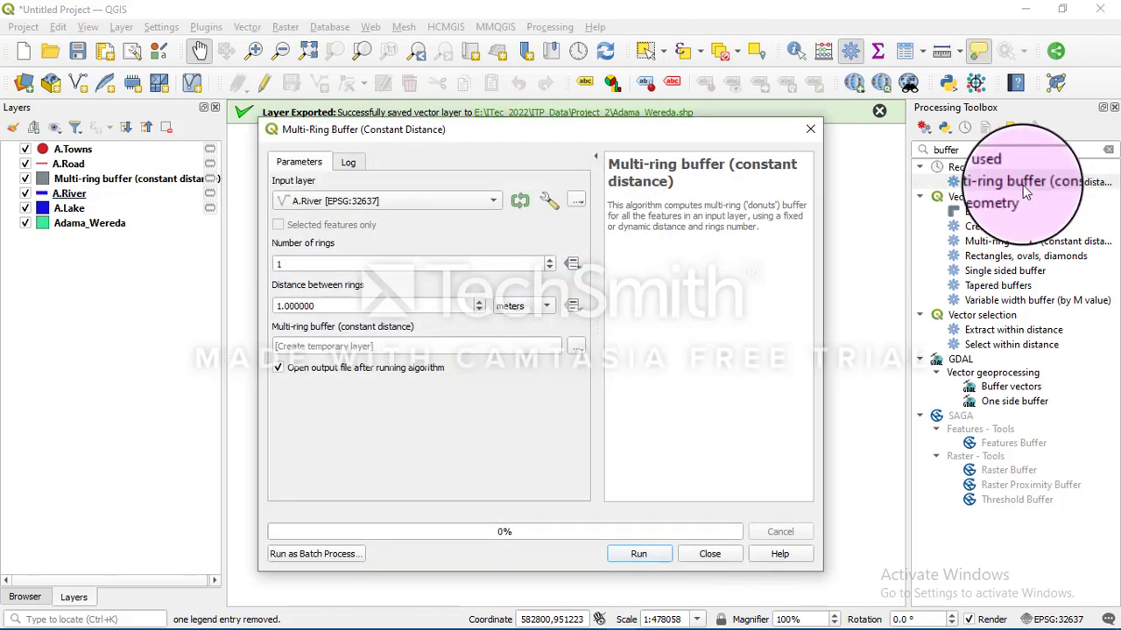
{"action": "left_click", "coordinate": [493, 203]}
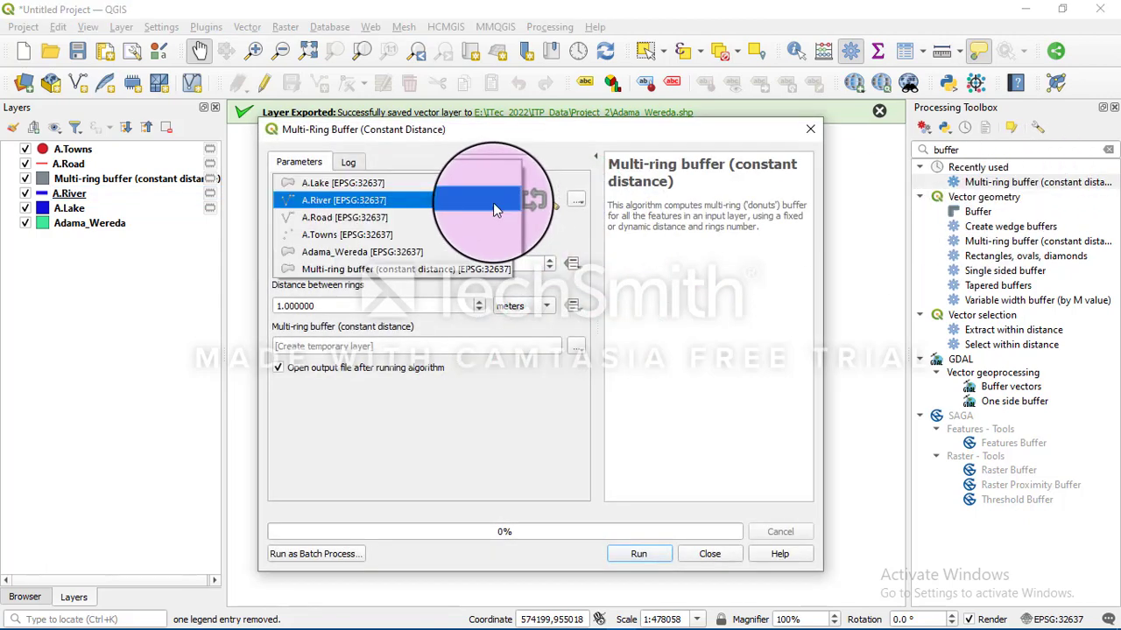
{"action": "left_click", "coordinate": [387, 239]}
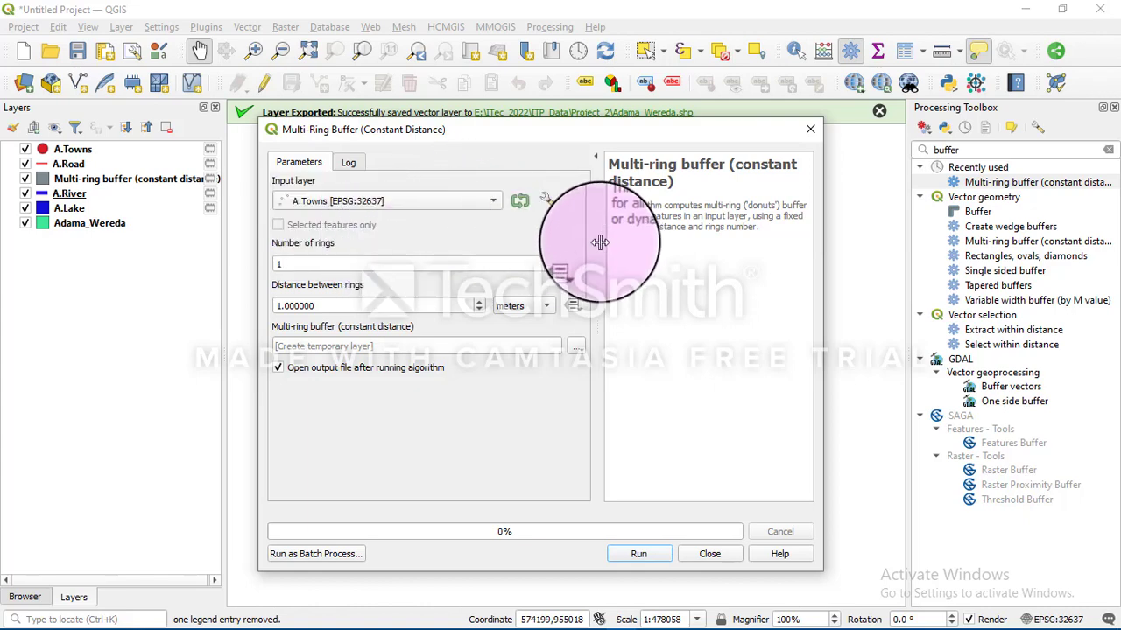
{"action": "left_click", "coordinate": [551, 262]}
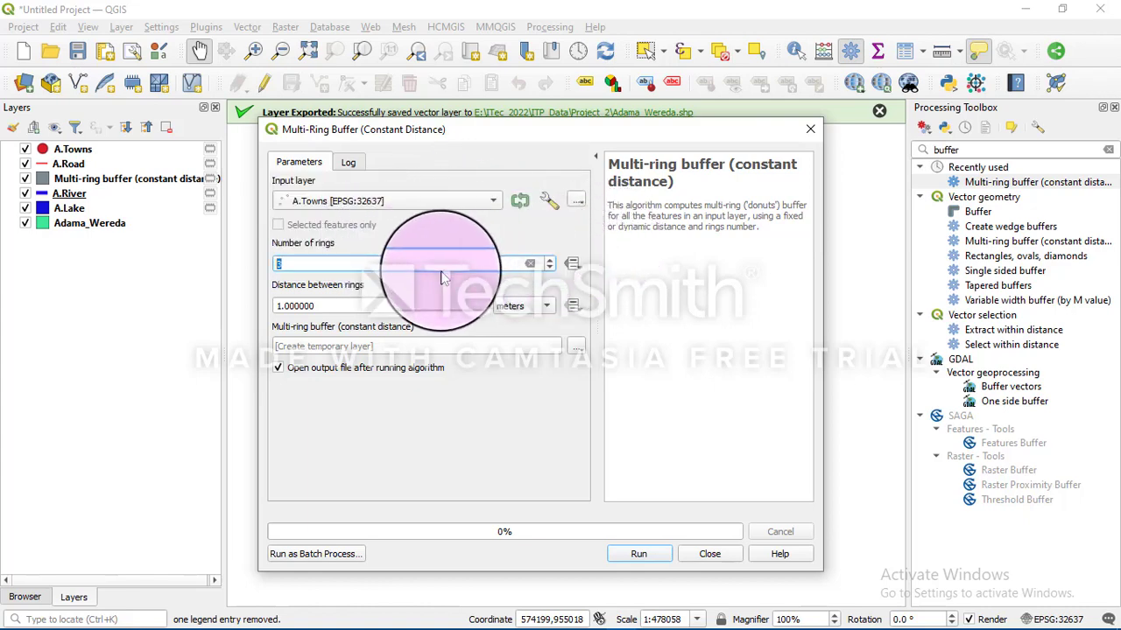
{"action": "type", "text": "3"}
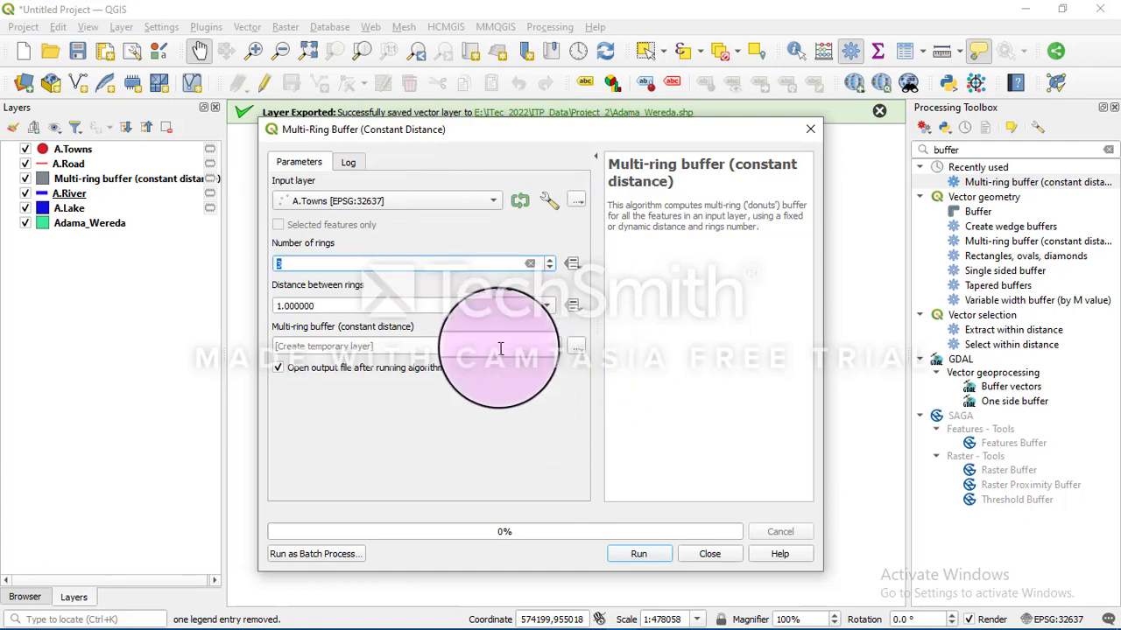
{"action": "left_click", "coordinate": [512, 305]}
{"action": "left_click", "coordinate": [518, 328]}
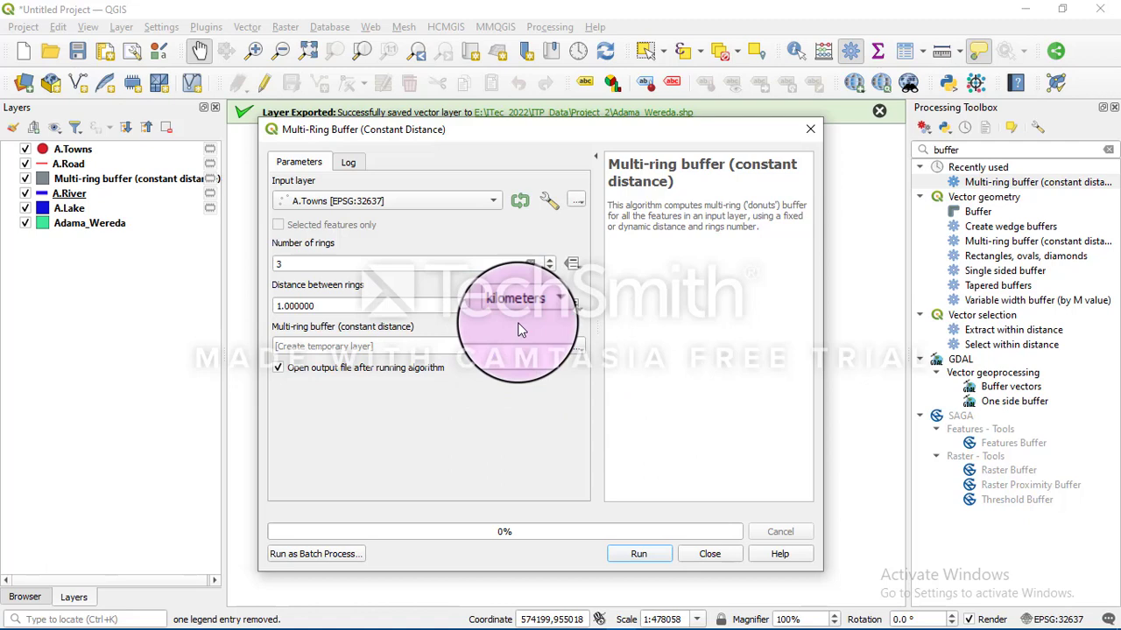
{"action": "left_click", "coordinate": [639, 554]}
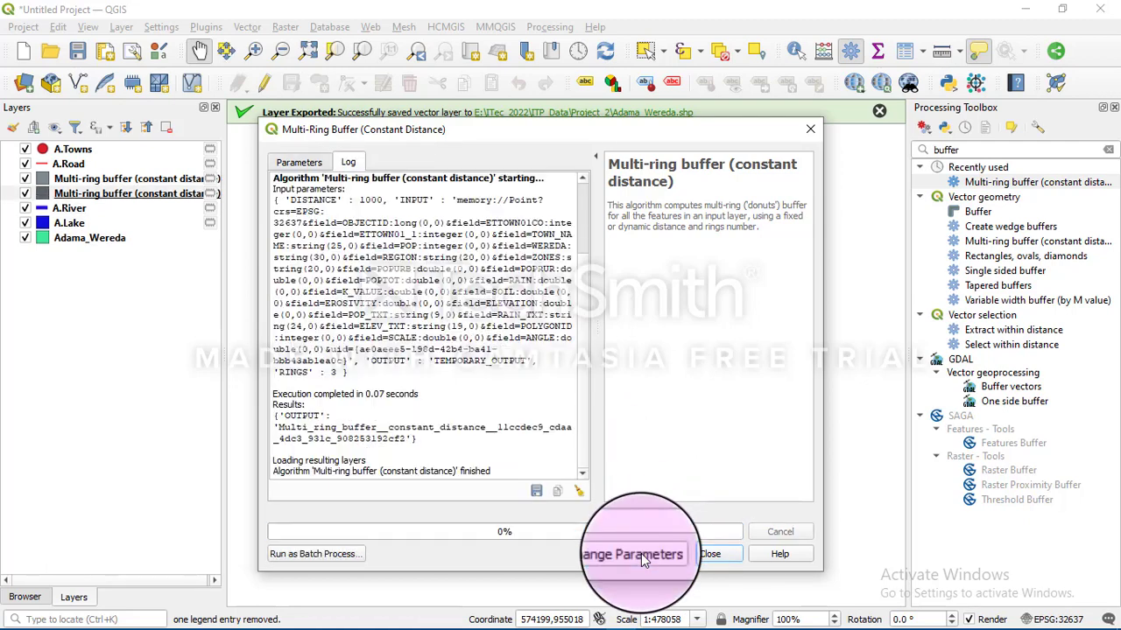
{"action": "left_click", "coordinate": [722, 552]}
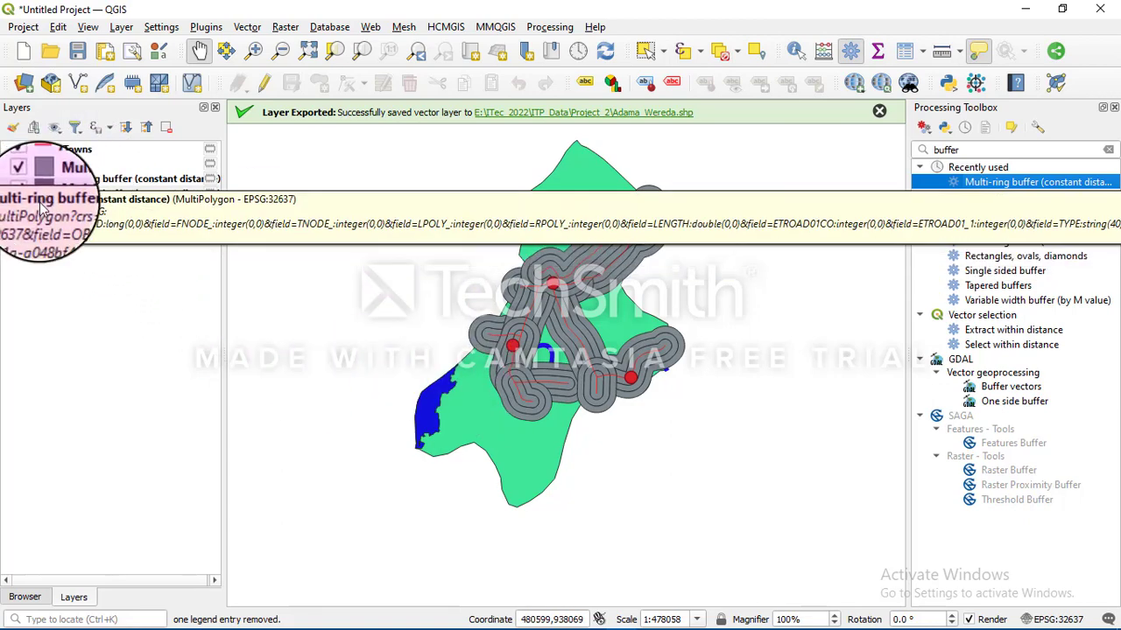
{"action": "left_click", "coordinate": [26, 179]}
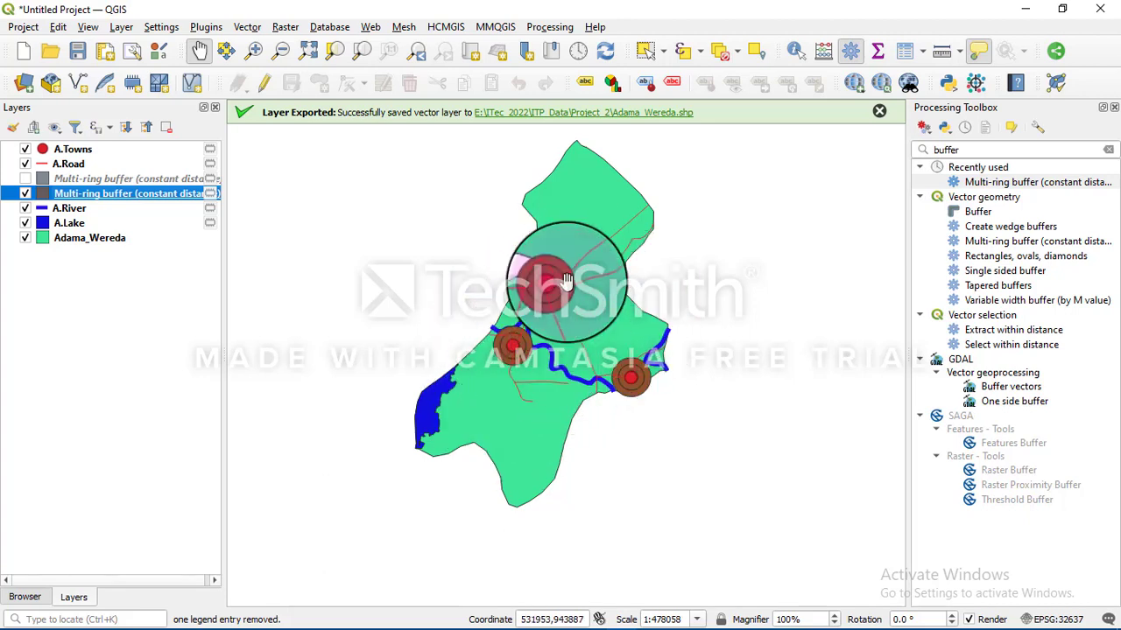
{"action": "mouse_move", "coordinate": [567, 280]}
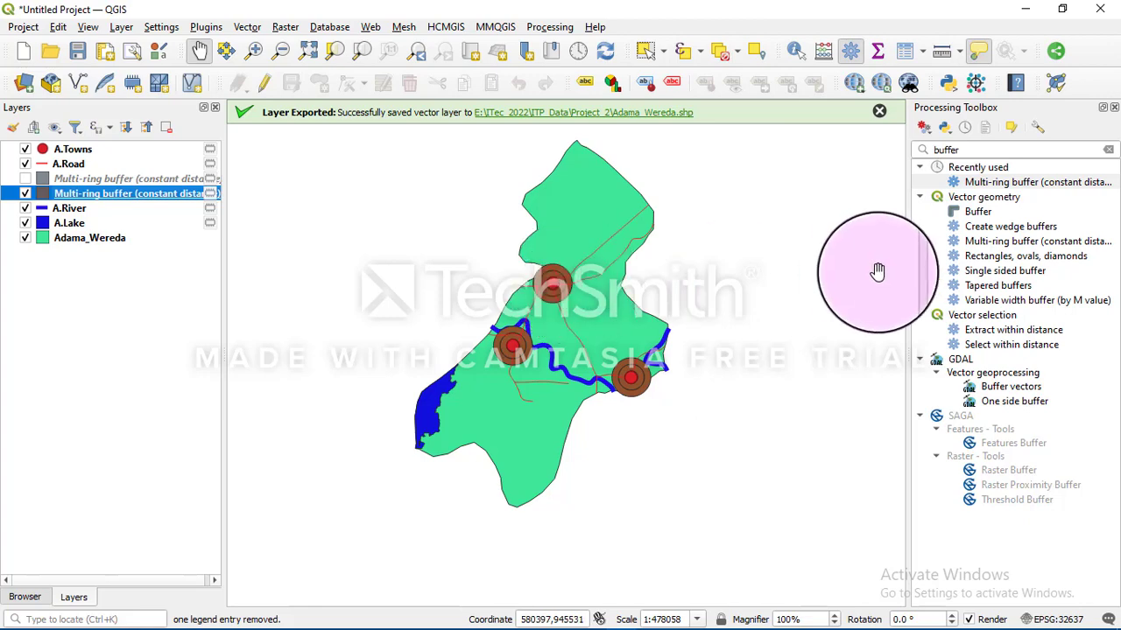
Step: Create a temporary multi-ring buffer around A.Lake with 3 rings spaced 1 kilometer apart, and move A.Lake directly below A.Road
{"action": "double_click", "coordinate": [1011, 183]}
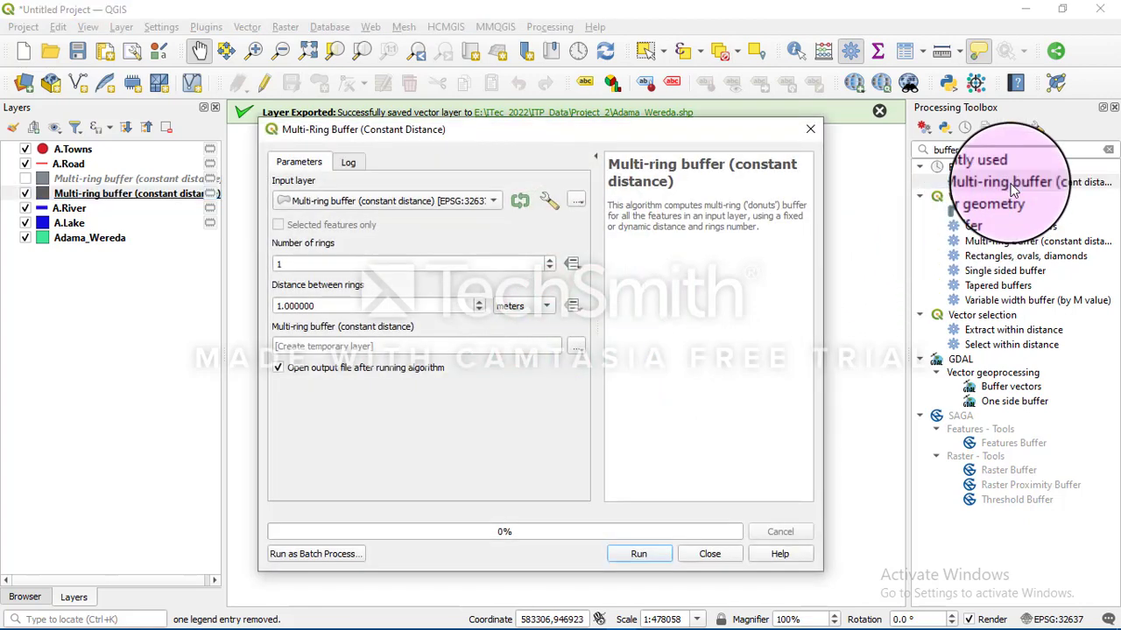
{"action": "left_click", "coordinate": [493, 200]}
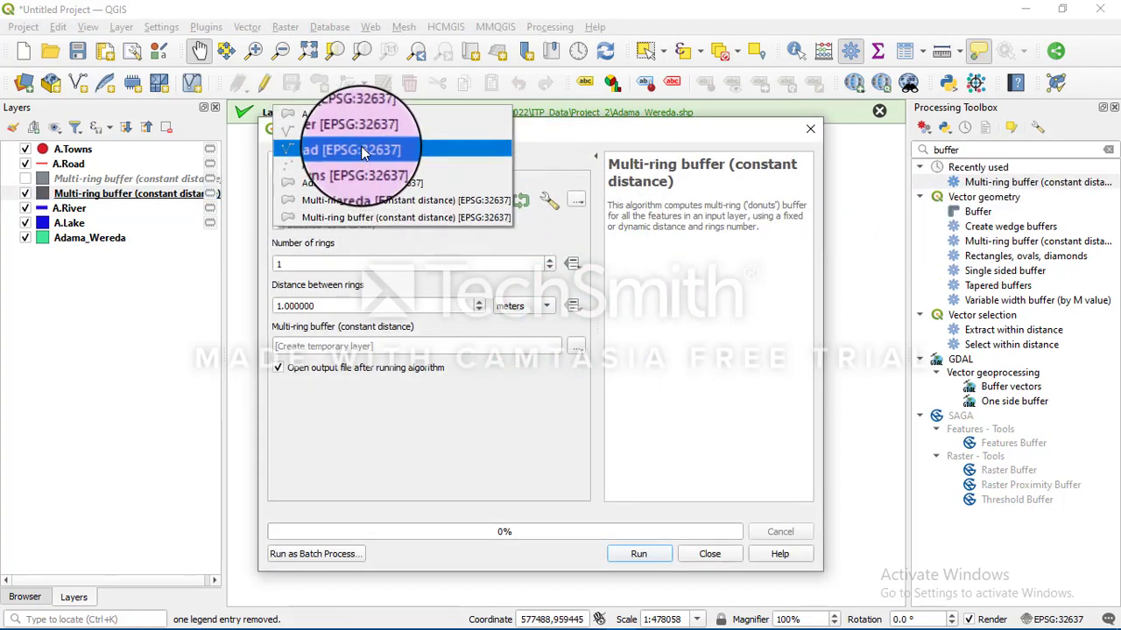
{"action": "left_click", "coordinate": [337, 114]}
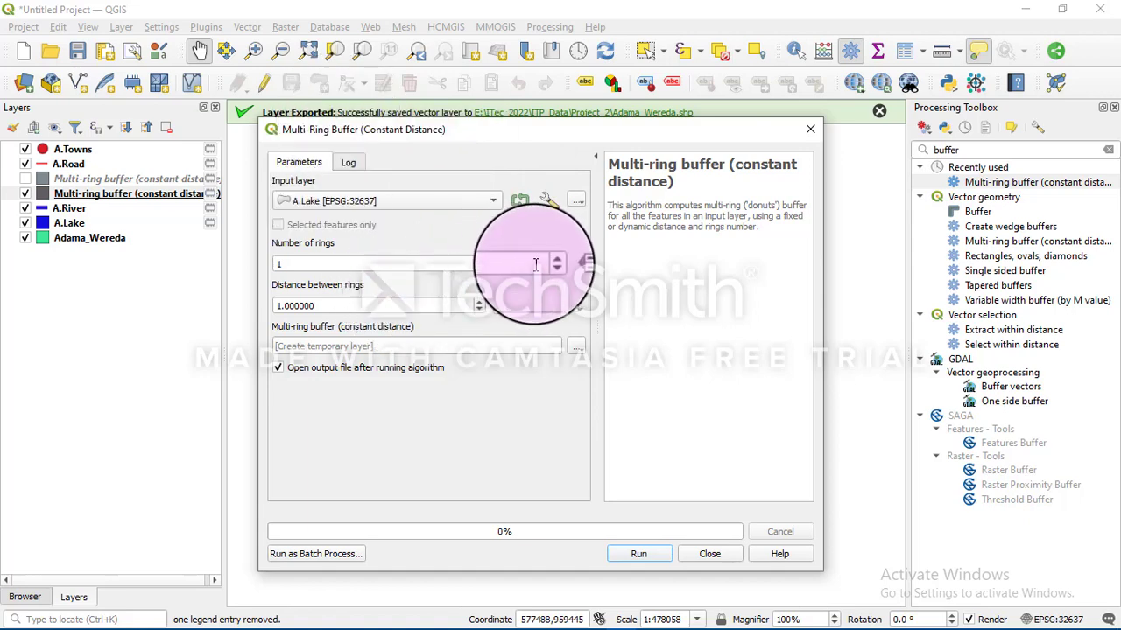
{"action": "left_click", "coordinate": [550, 262]}
{"action": "left_click", "coordinate": [550, 262]}
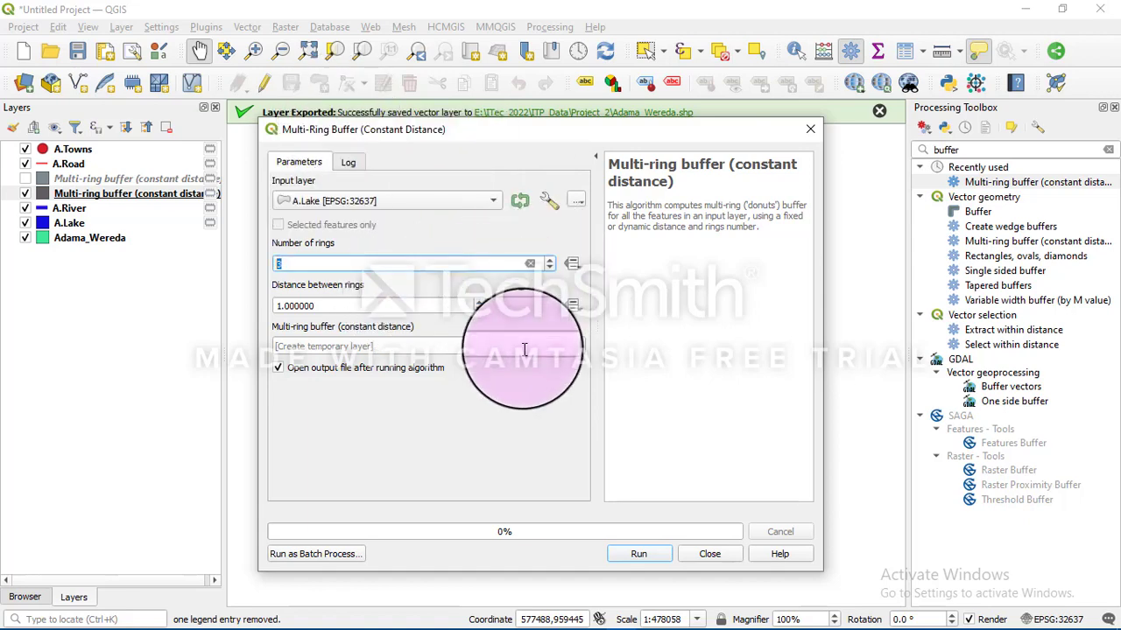
{"action": "left_click", "coordinate": [539, 306]}
{"action": "left_click", "coordinate": [541, 326]}
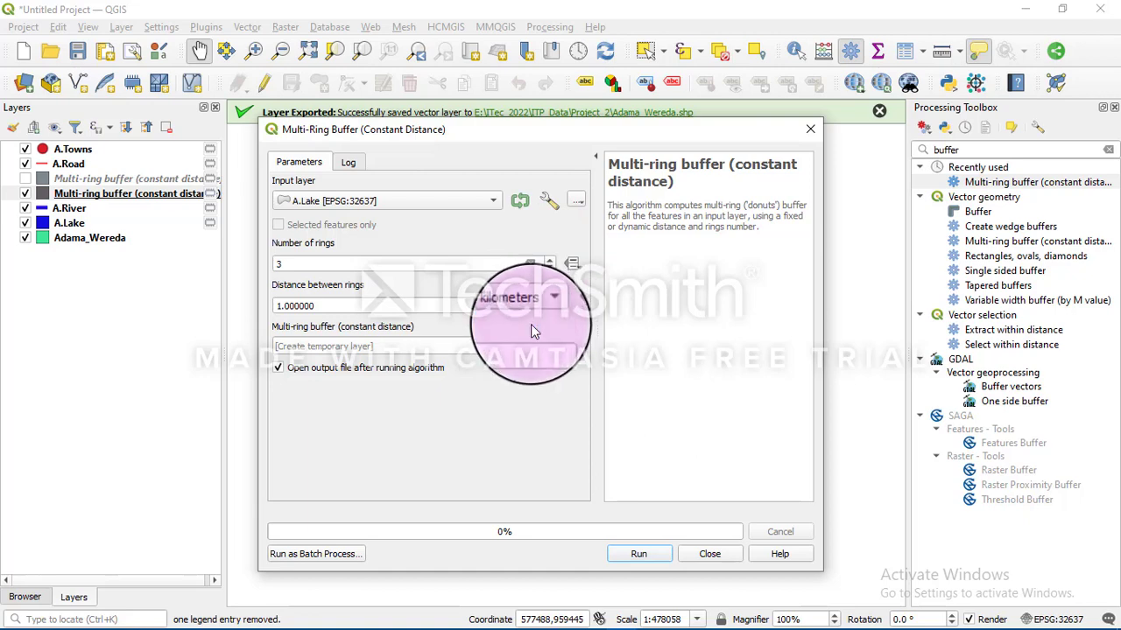
{"action": "left_click", "coordinate": [632, 552]}
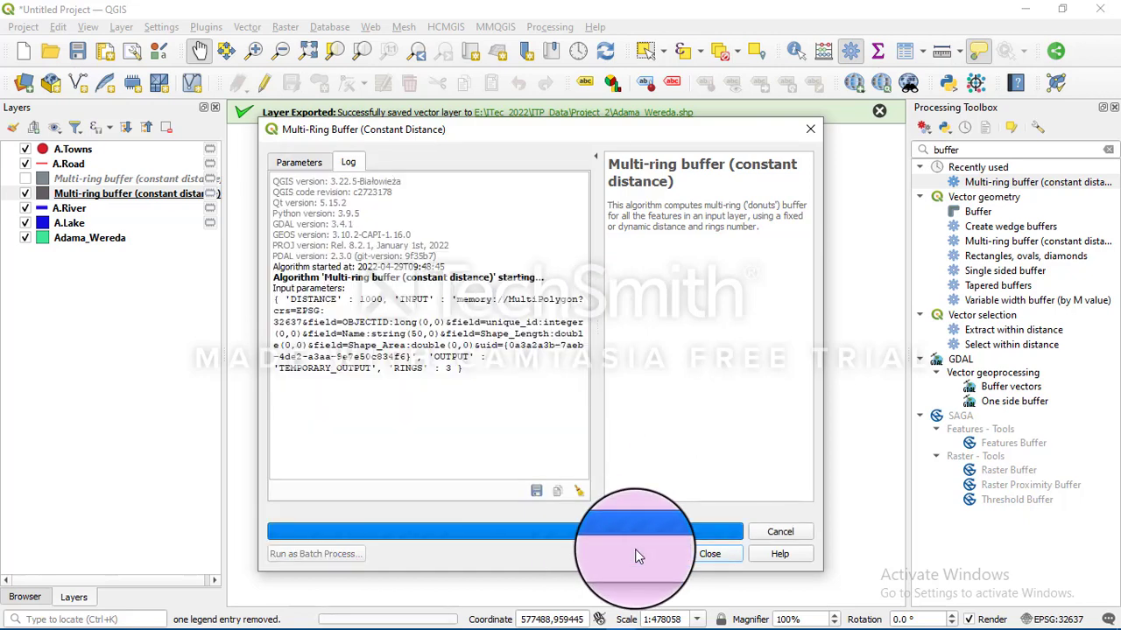
{"action": "left_click", "coordinate": [710, 555]}
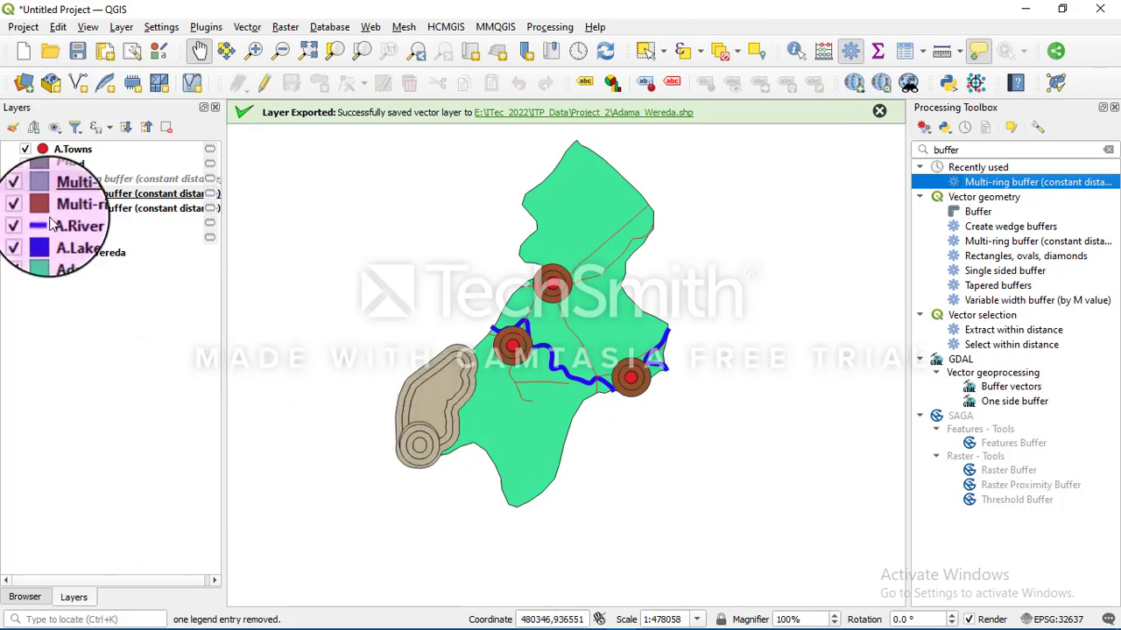
{"action": "left_click_drag", "start_coordinate": [73, 245], "coordinate": [87, 179]}
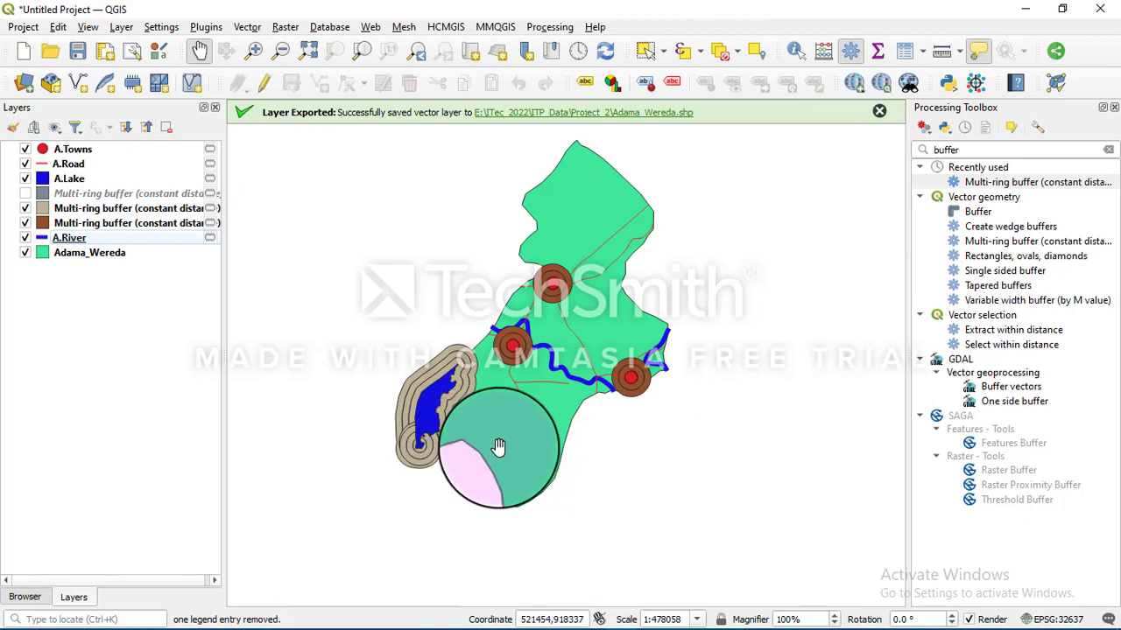
Step: Show the road buffer again and arrange the buffer layers below A.Lake in the order lake, towns, roads
{"action": "left_click", "coordinate": [26, 193]}
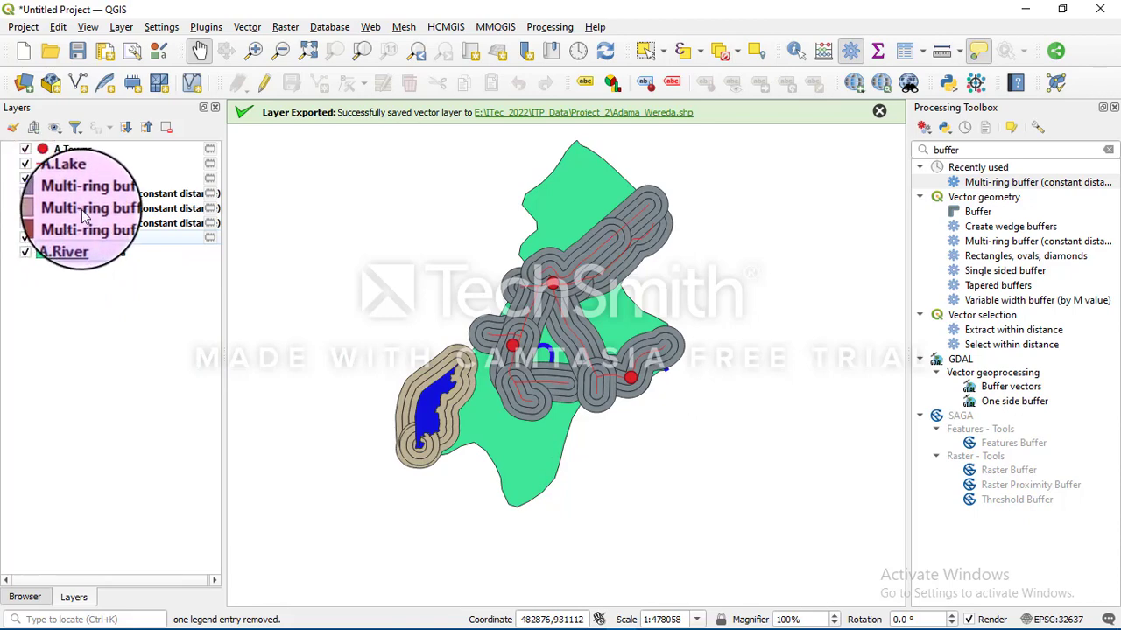
{"action": "left_click_drag", "start_coordinate": [77, 209], "coordinate": [87, 174]}
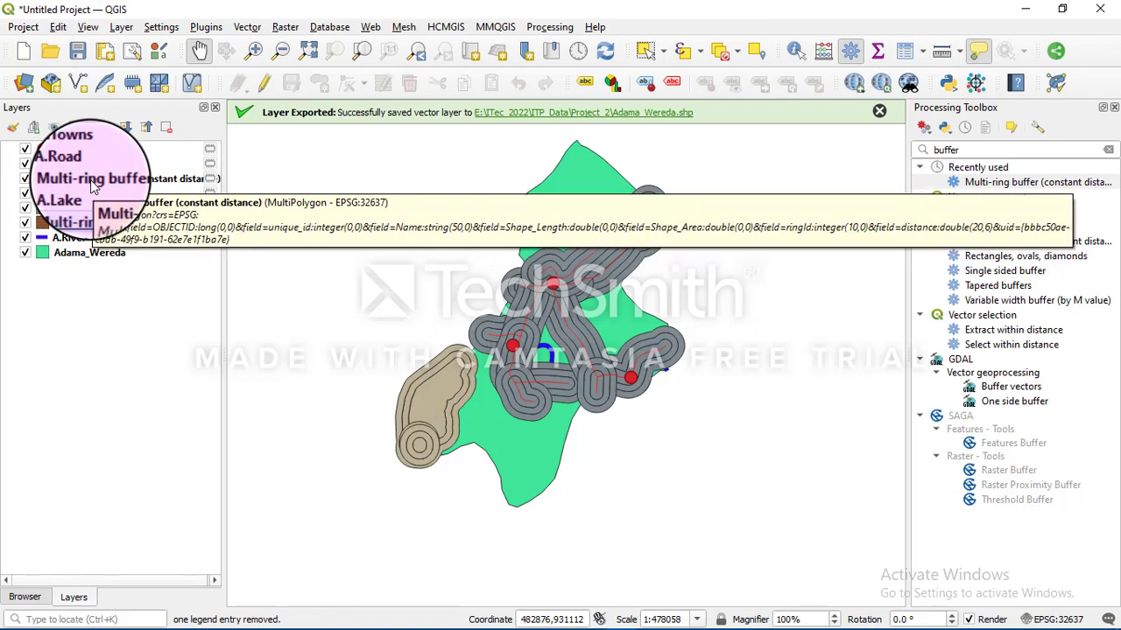
{"action": "mouse_move", "coordinate": [90, 179]}
{"action": "left_mouse_down"}
{"action": "mouse_move", "coordinate": [92, 206]}
{"action": "mouse_move", "coordinate": [83, 201]}
{"action": "left_mouse_up"}
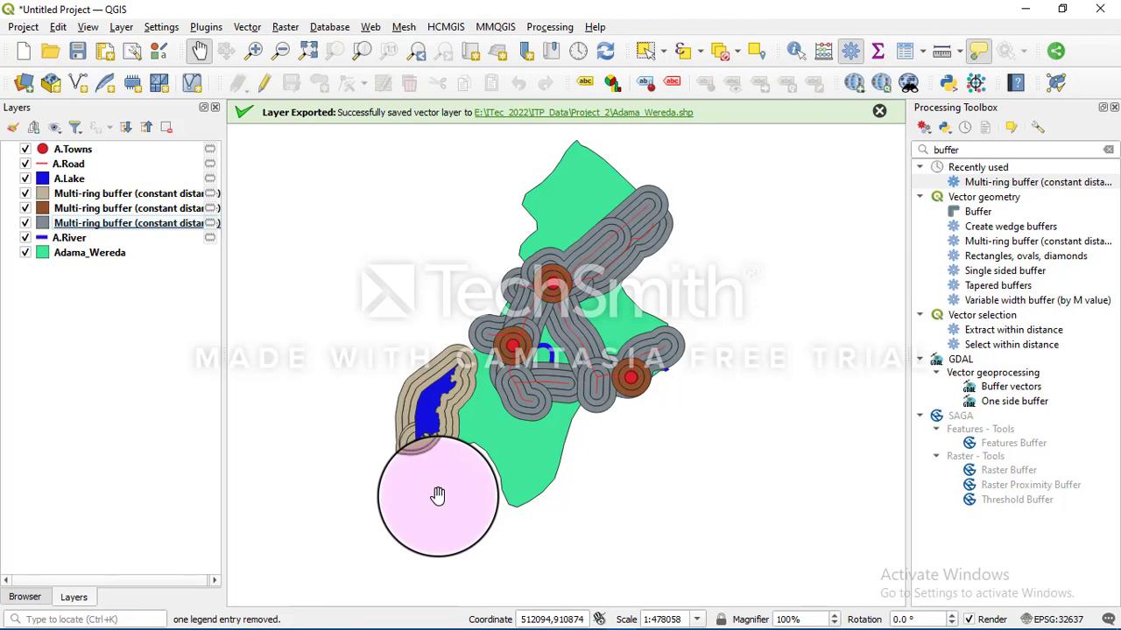
{"action": "mouse_move", "coordinate": [529, 626]}
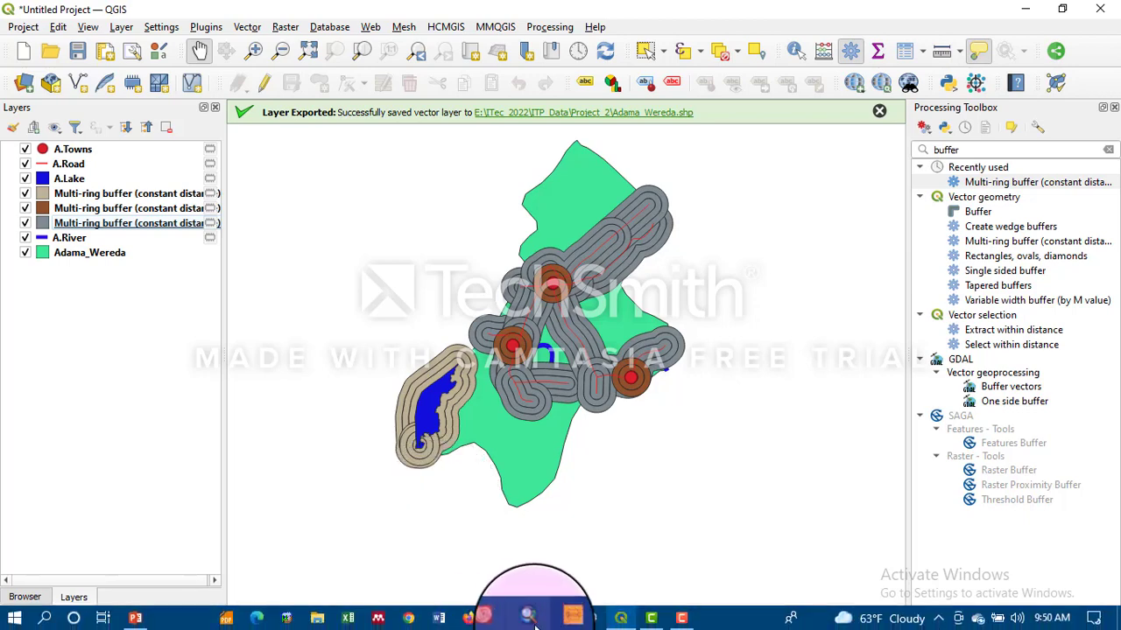